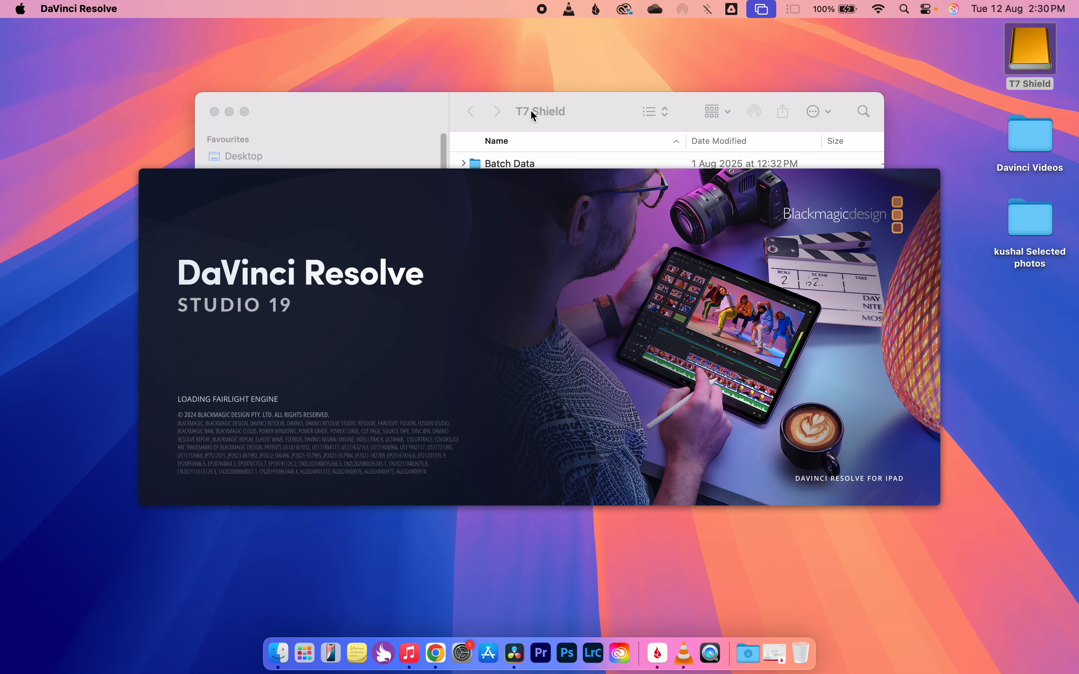
# Browse the wedding footage folder inside Pending Wedding on the T7 Shield drive, then close the file window.
pyautogui.click(532, 115)
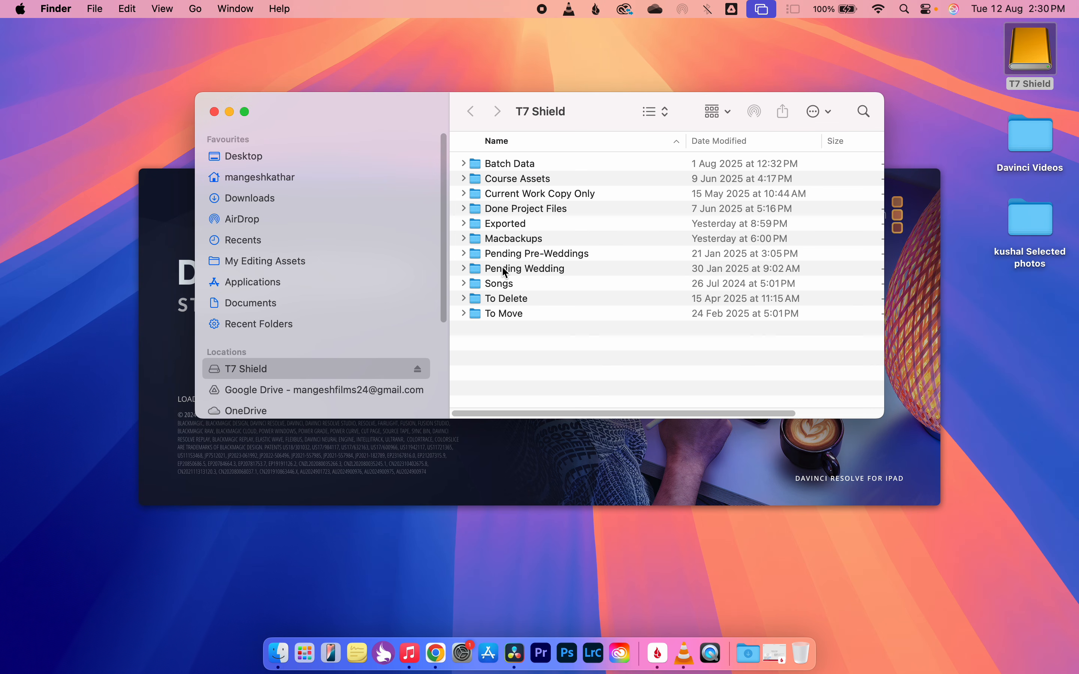
pyautogui.doubleClick(505, 269)
pyautogui.doubleClick(503, 209)
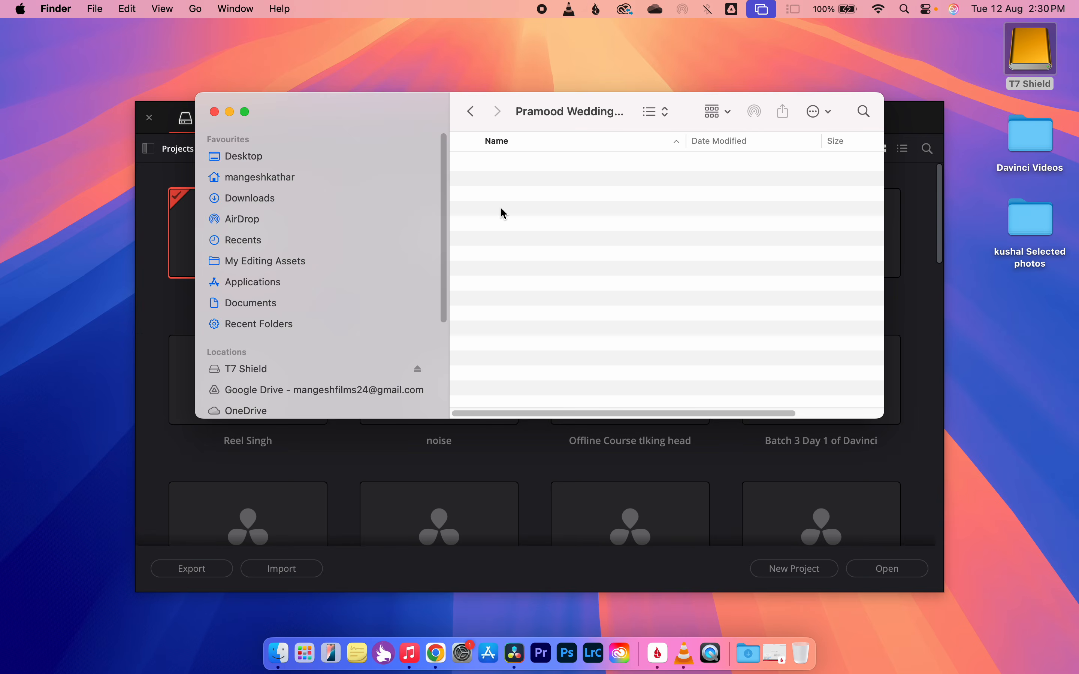
pyautogui.scroll(-15, 513, 294)
pyautogui.scroll(-20, 513, 294)
pyautogui.scroll(-20, 513, 294)
pyautogui.scroll(-20, 513, 295)
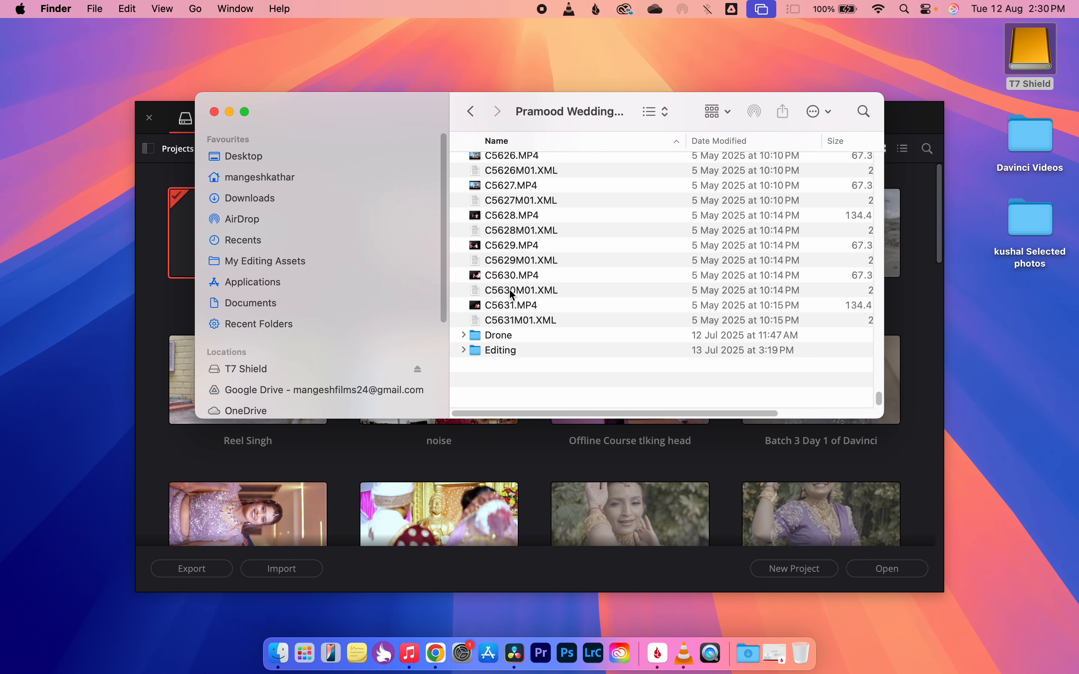
pyautogui.click(214, 111)
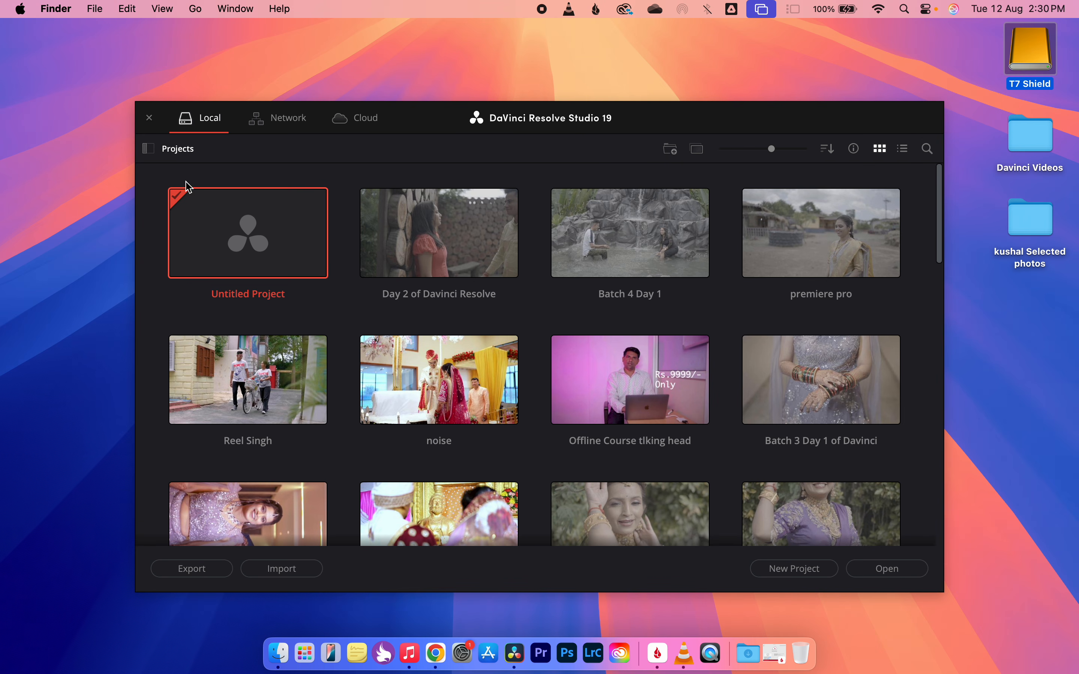
pyautogui.click(798, 569)
pyautogui.click(531, 378)
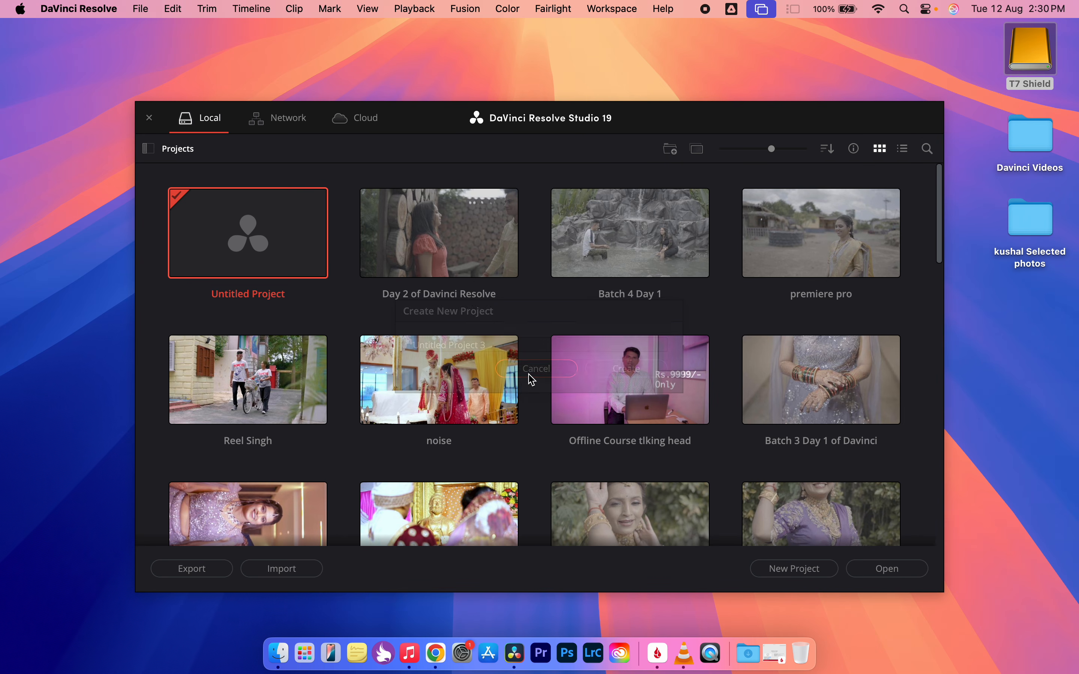
pyautogui.click(903, 148)
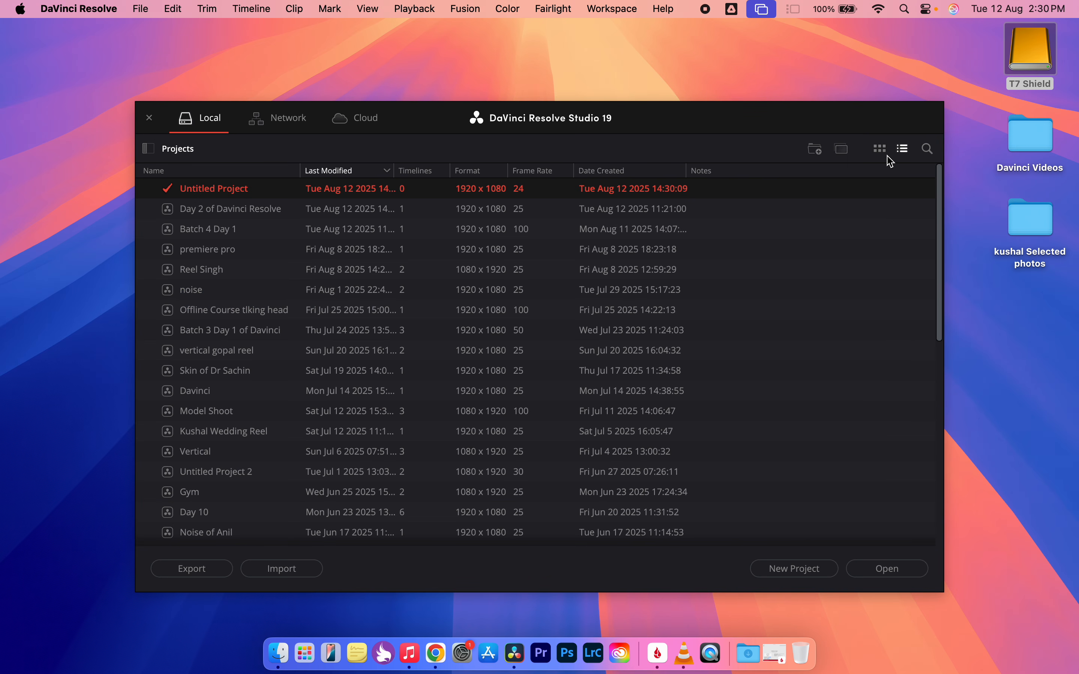
pyautogui.click(879, 149)
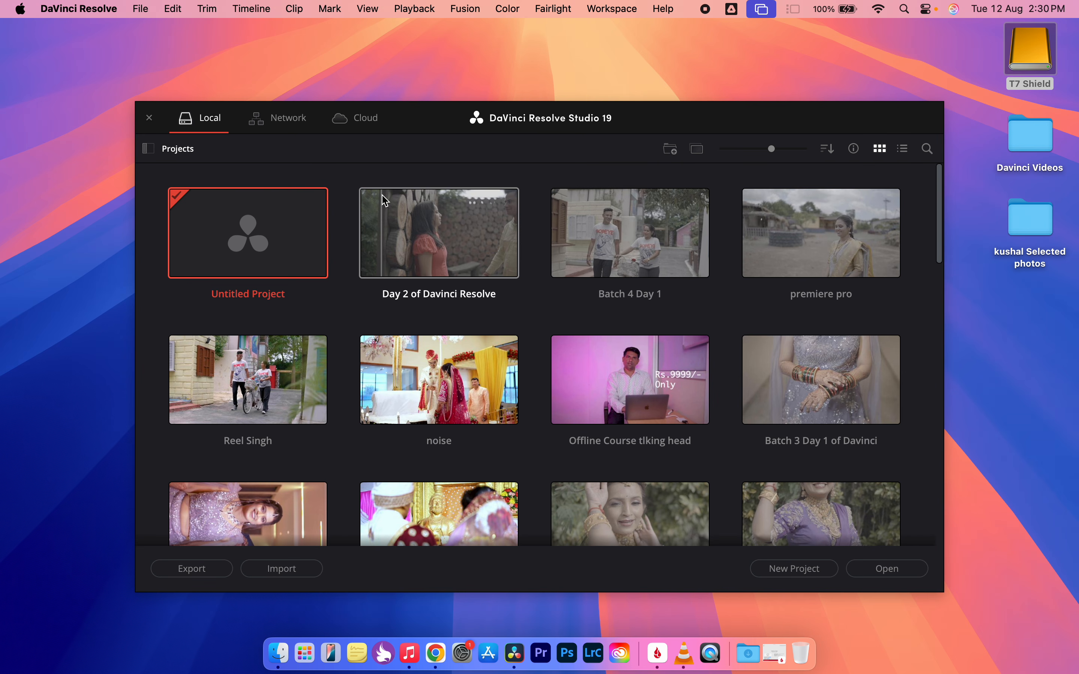
# Create a new project named "Class 3 of Davinci".
pyautogui.click(793, 569)
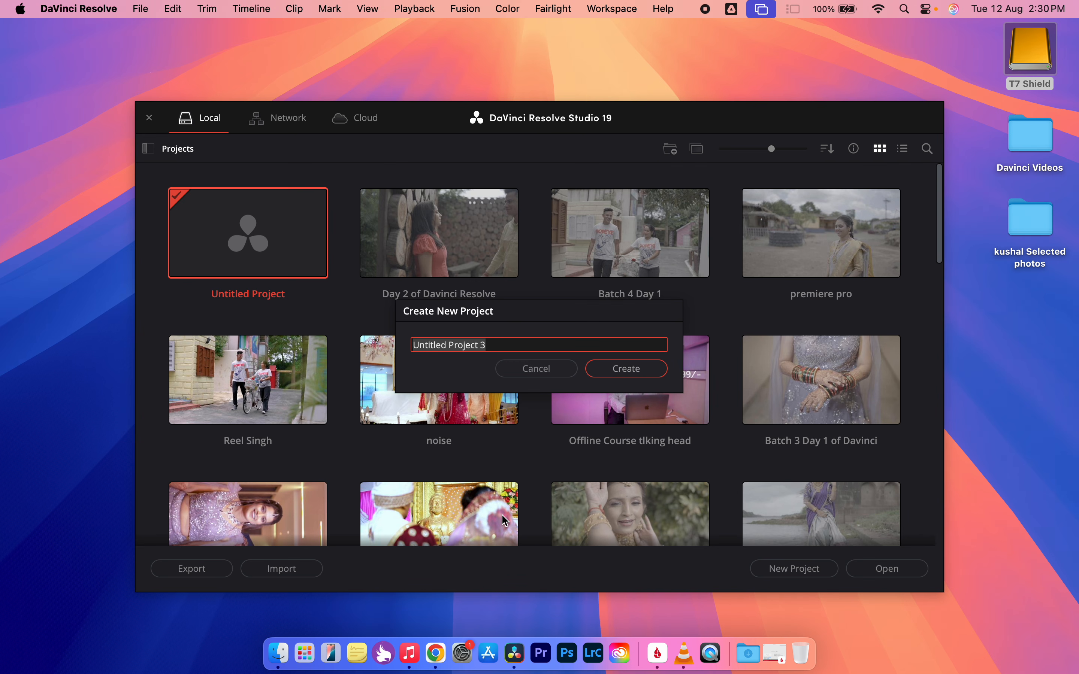
pyautogui.write('Day')
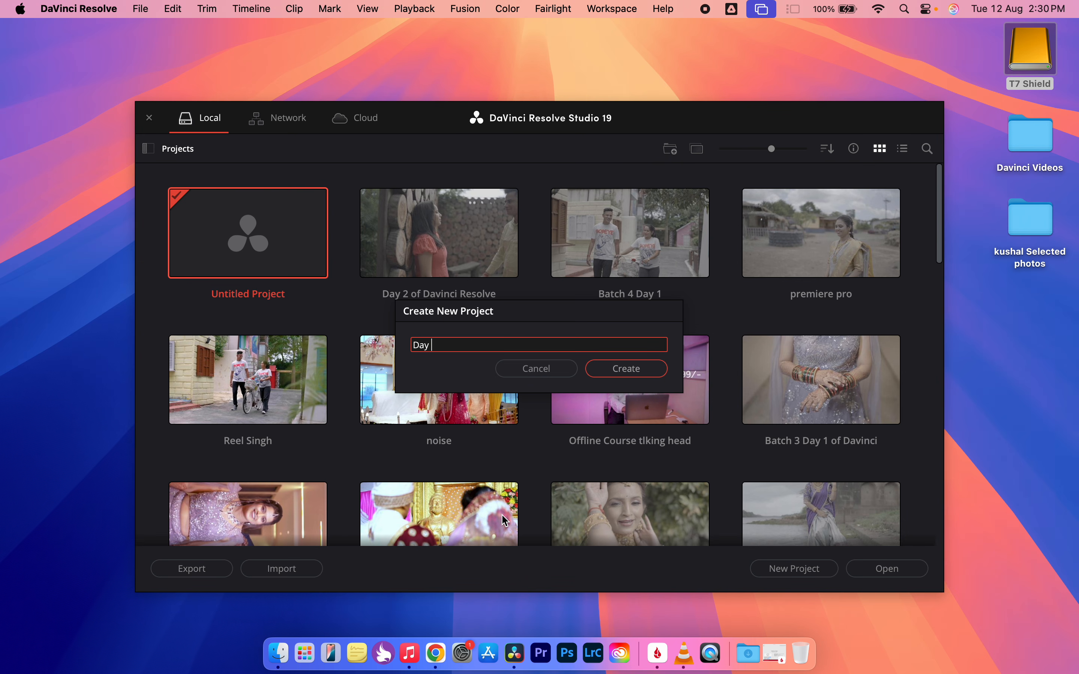
pyautogui.write(' 3 of Davici')
pyautogui.press('BackSpace')
pyautogui.press('BackSpace')
pyautogui.write('nci')
pyautogui.press('Left')
pyautogui.press('Left')
pyautogui.press('Left')
pyautogui.press('Left')
pyautogui.press('BackSpace')
pyautogui.press('BackSpace')
pyautogui.press('BackSpace')
pyautogui.press('BackSpace')
pyautogui.press('BackSpace')
pyautogui.press('BackSpace')
pyautogui.write('Class 3')
pyautogui.click(632, 373)
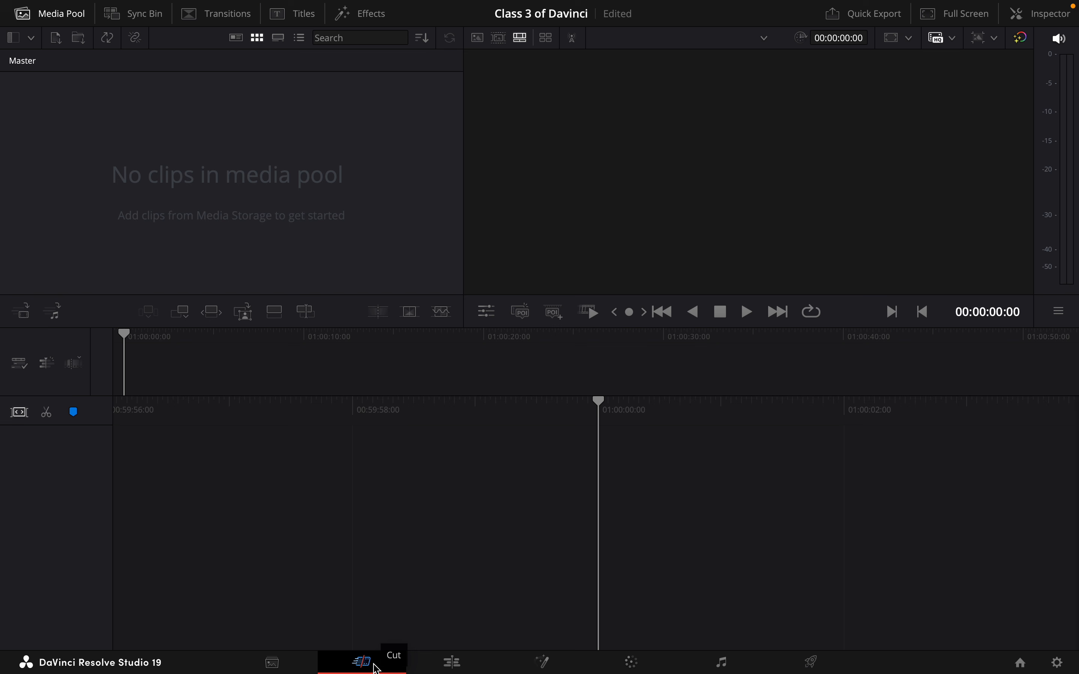
# Open the Edit page of the new project.
pyautogui.click(429, 650)
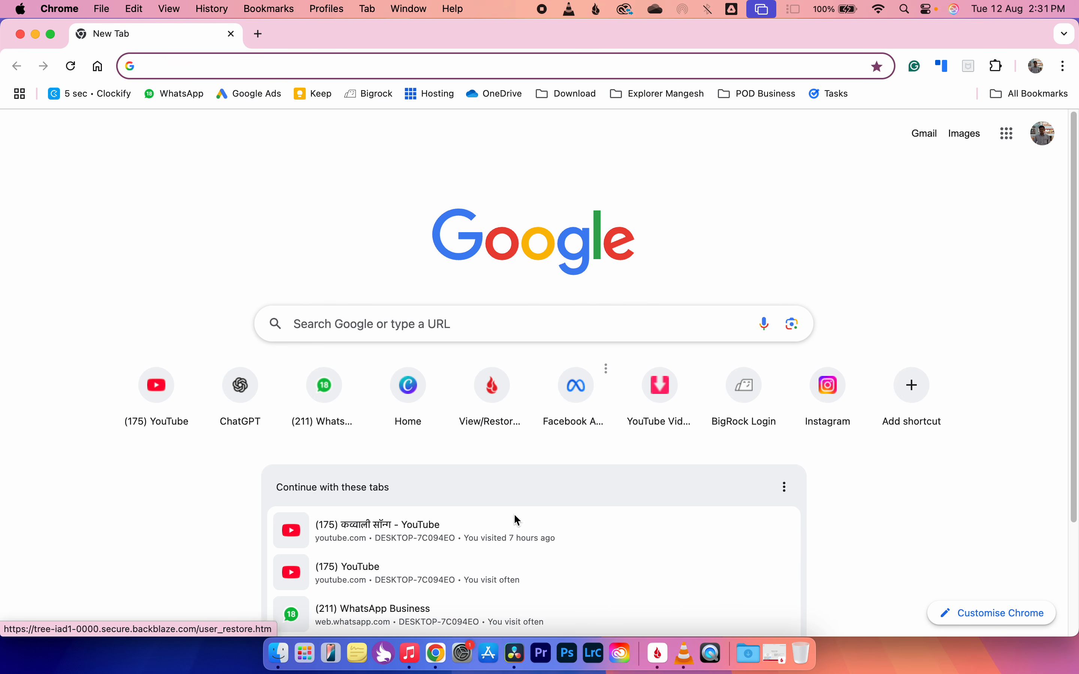
pyautogui.click(516, 651)
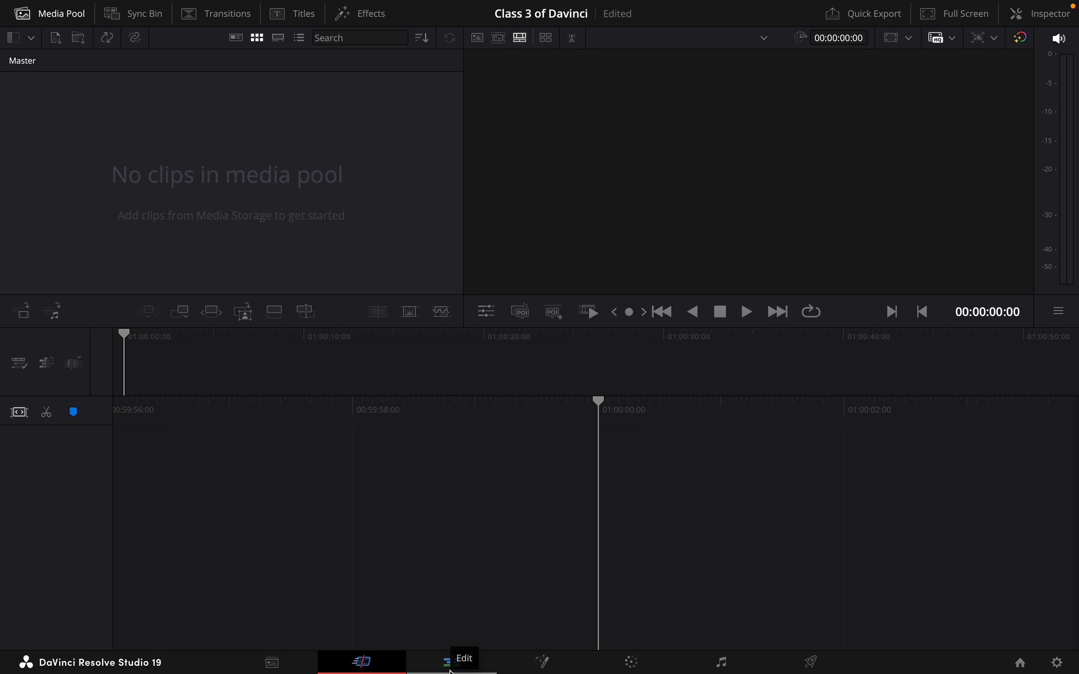
pyautogui.click(452, 664)
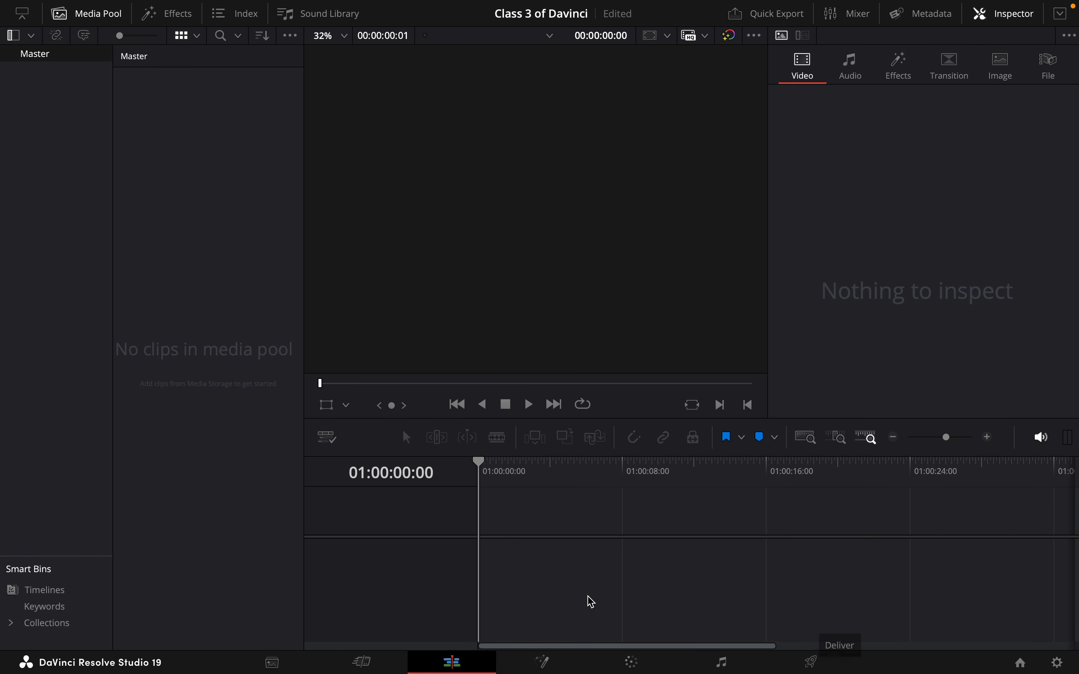
# Create a bin named "Videos" in the Master bin of the media pool.
pyautogui.rightClick(190, 200)
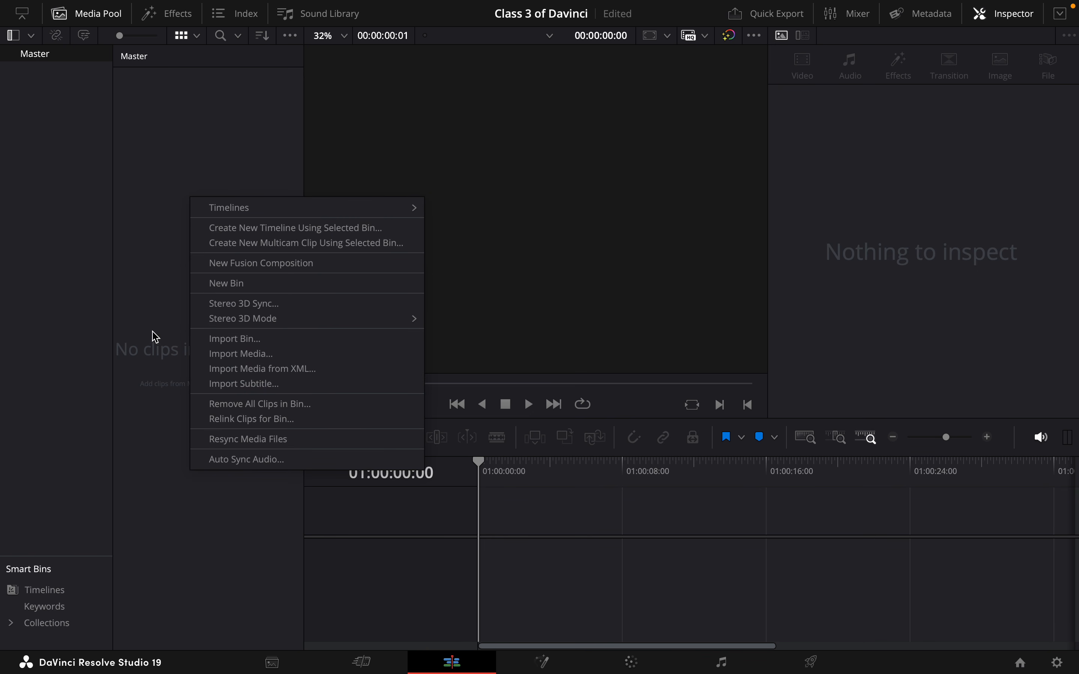
pyautogui.click(218, 285)
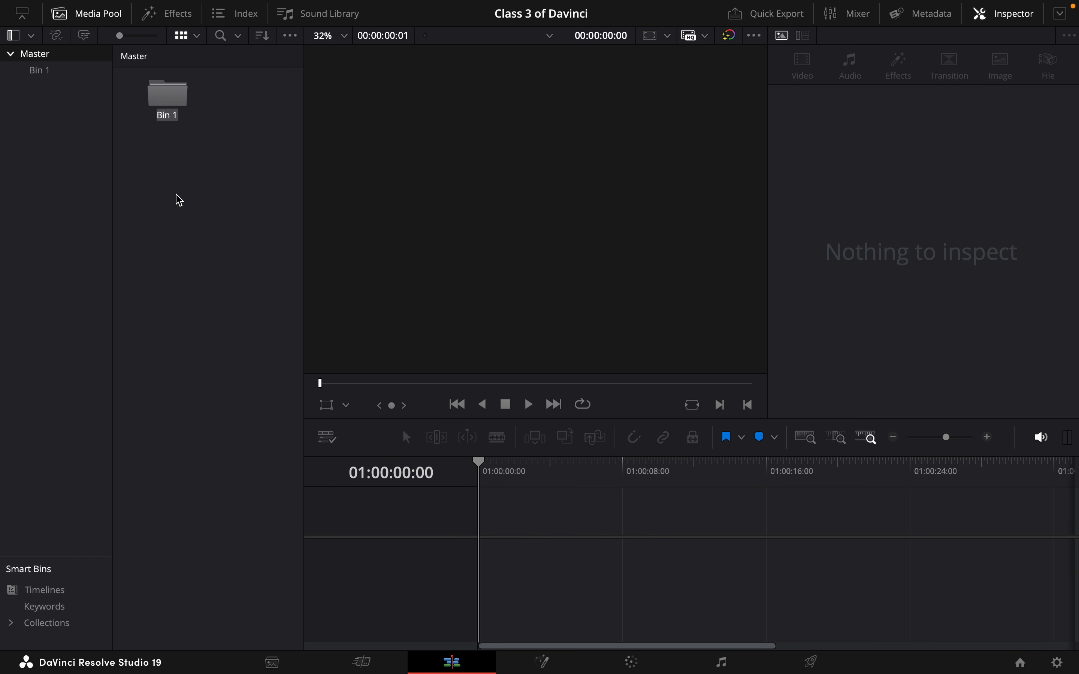
pyautogui.write('Videso')
pyautogui.press('BackSpace')
pyautogui.press('BackSpace')
pyautogui.write('s')
pyautogui.press('Return')
pyautogui.click(169, 113)
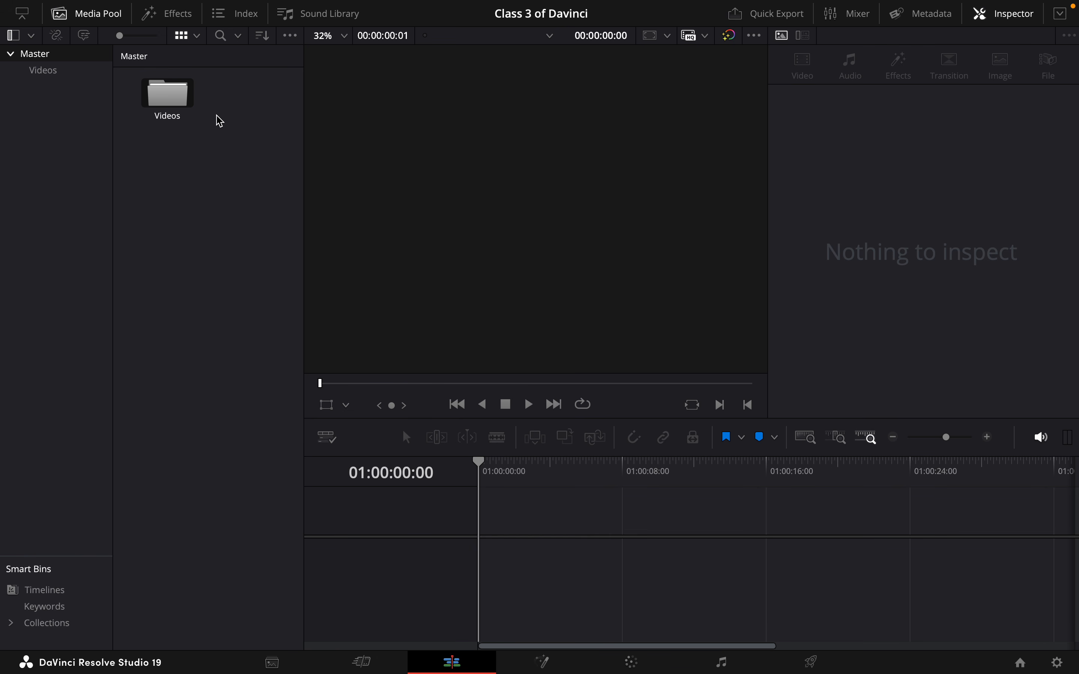
# Import files C8313.MP4 through C8334.MP4 from the desktop's Davinci Videos folder into the Videos bin, changing the project frame rate to match.
pyautogui.doubleClick(178, 98)
pyautogui.rightClick(175, 105)
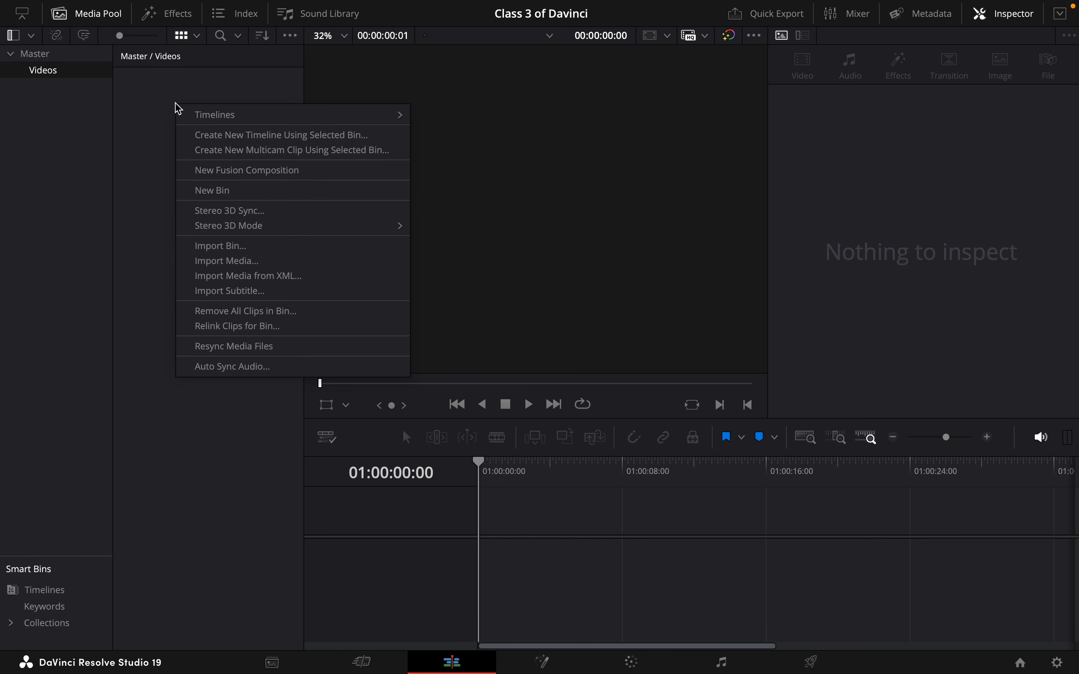
pyautogui.click(239, 262)
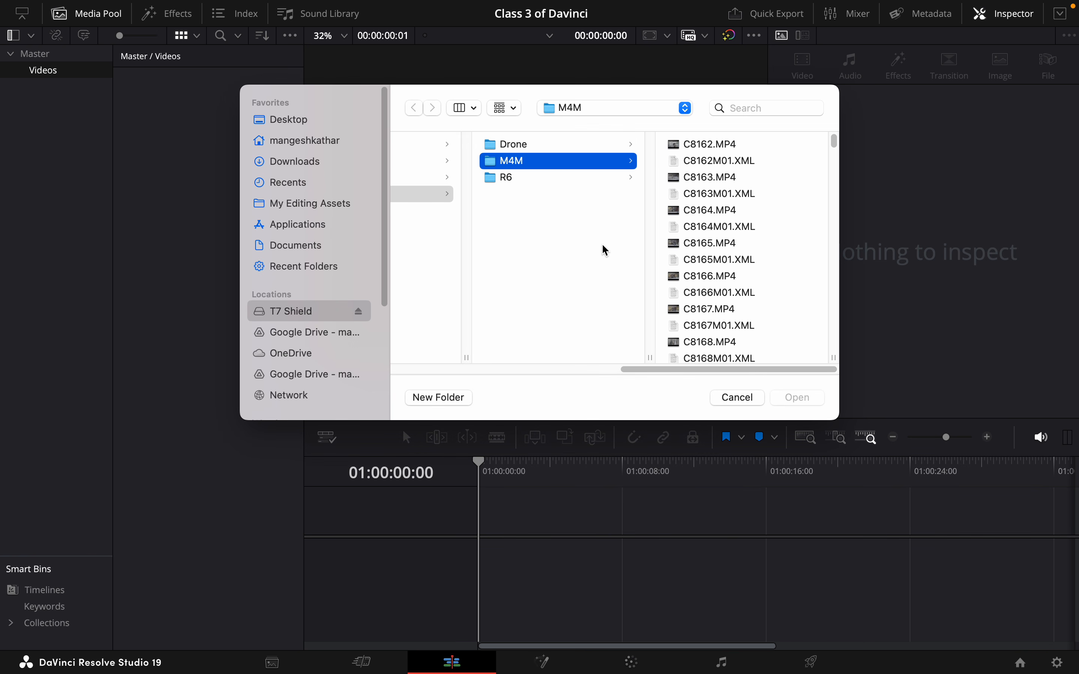
pyautogui.click(302, 312)
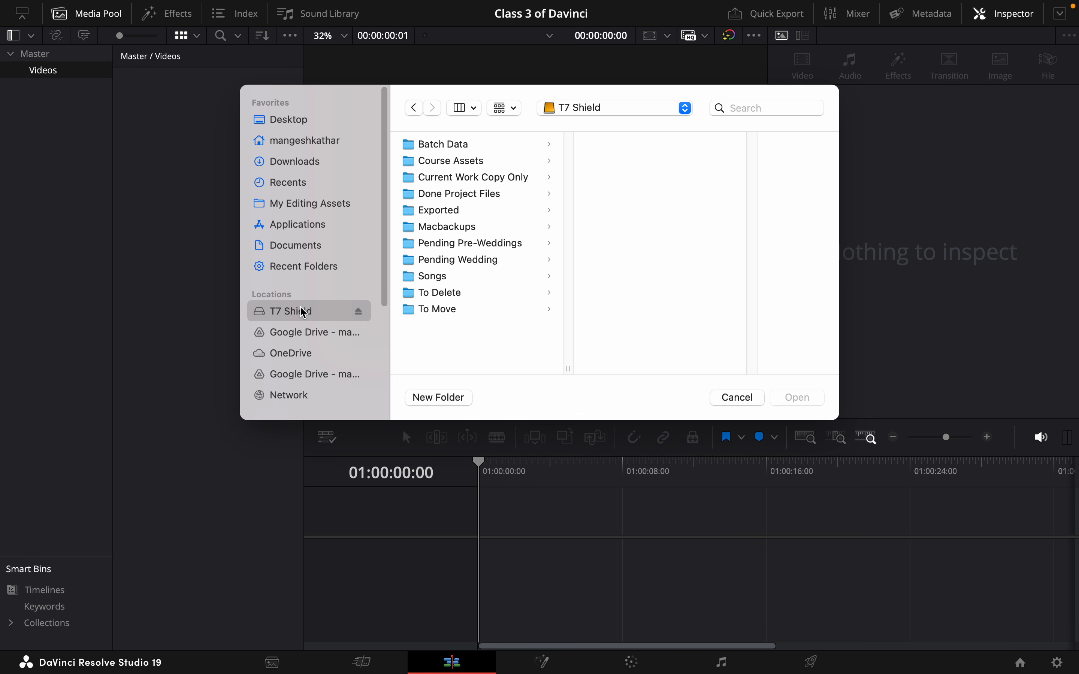
pyautogui.click(293, 122)
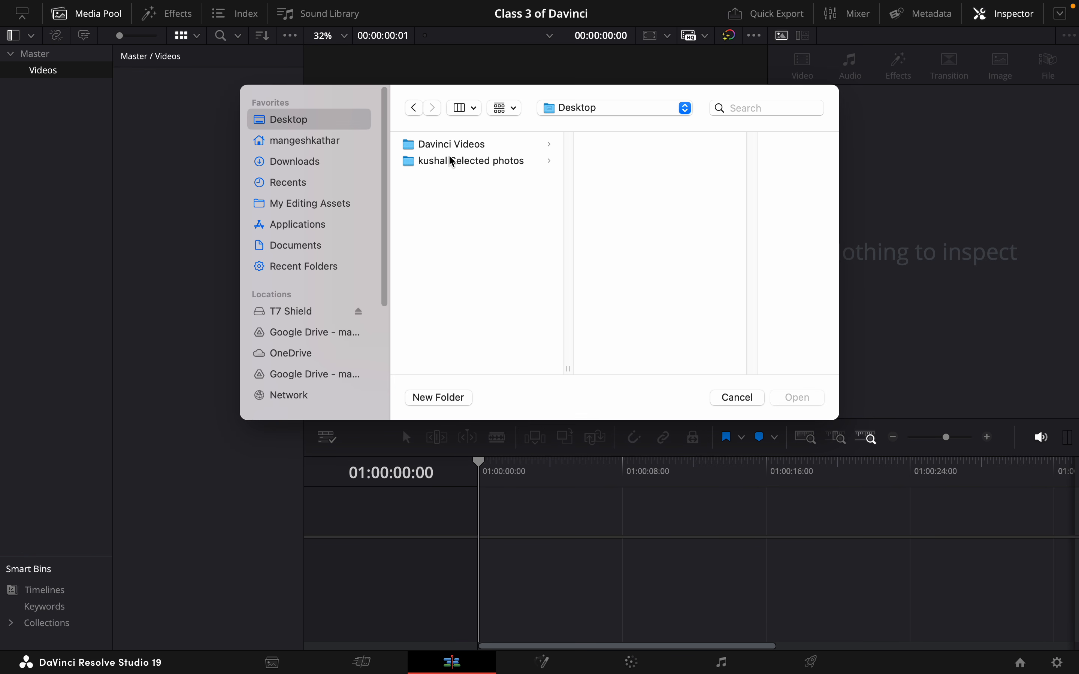
pyautogui.click(441, 145)
pyautogui.click(637, 145)
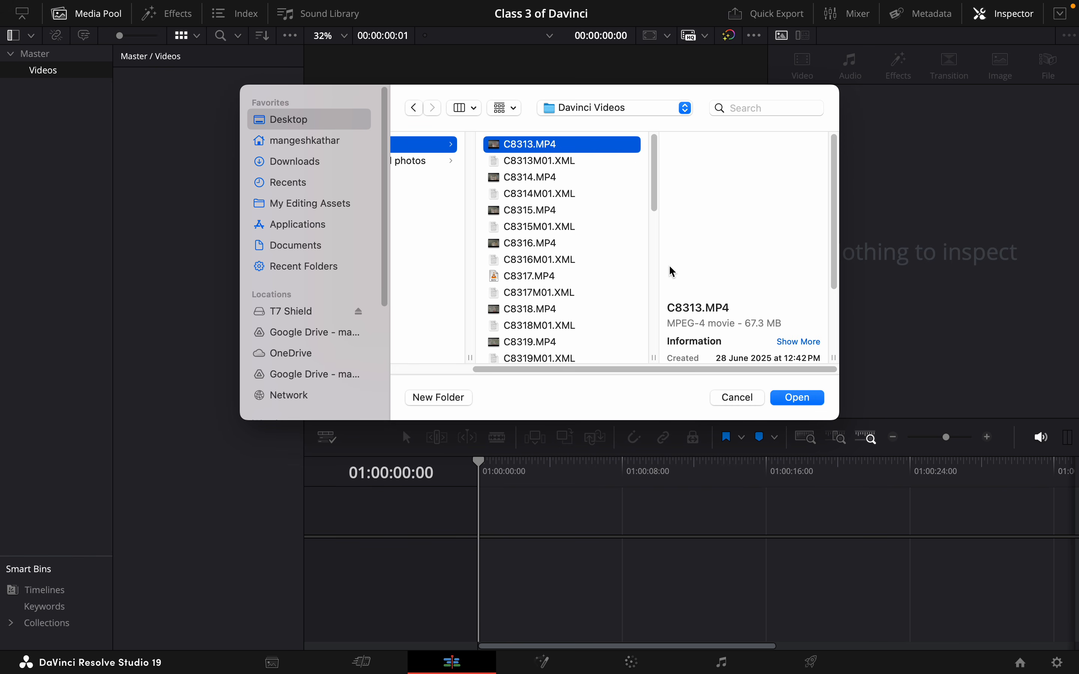
pyautogui.scroll(-10, 588, 292)
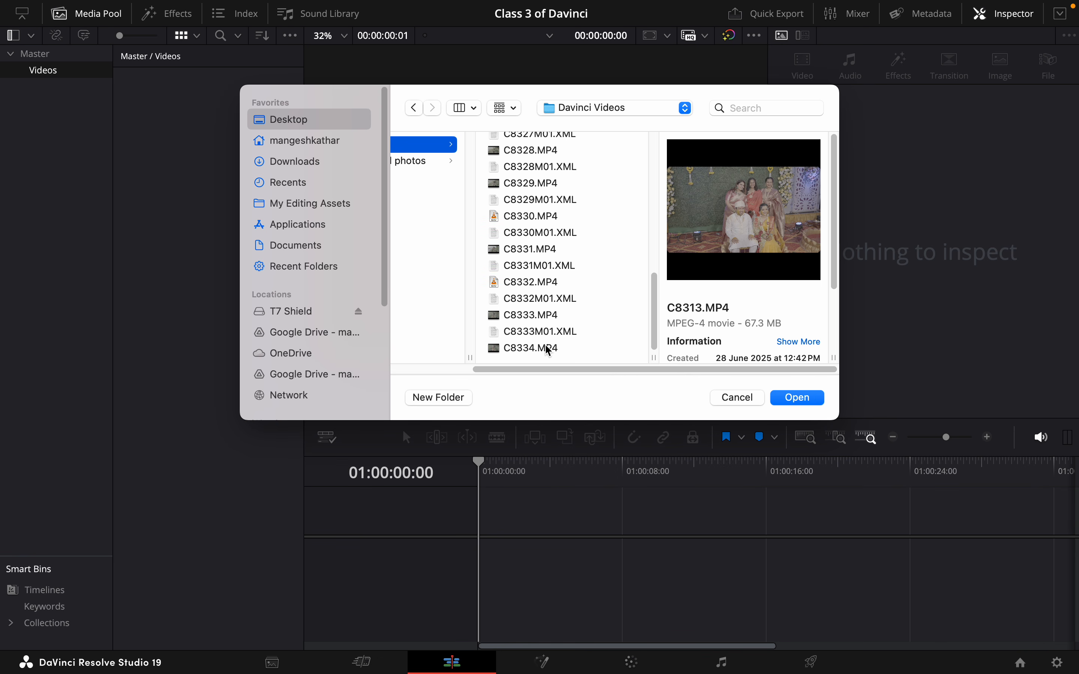
pyautogui.keyDown('shift'); pyautogui.click(547, 352); pyautogui.keyUp('shift')
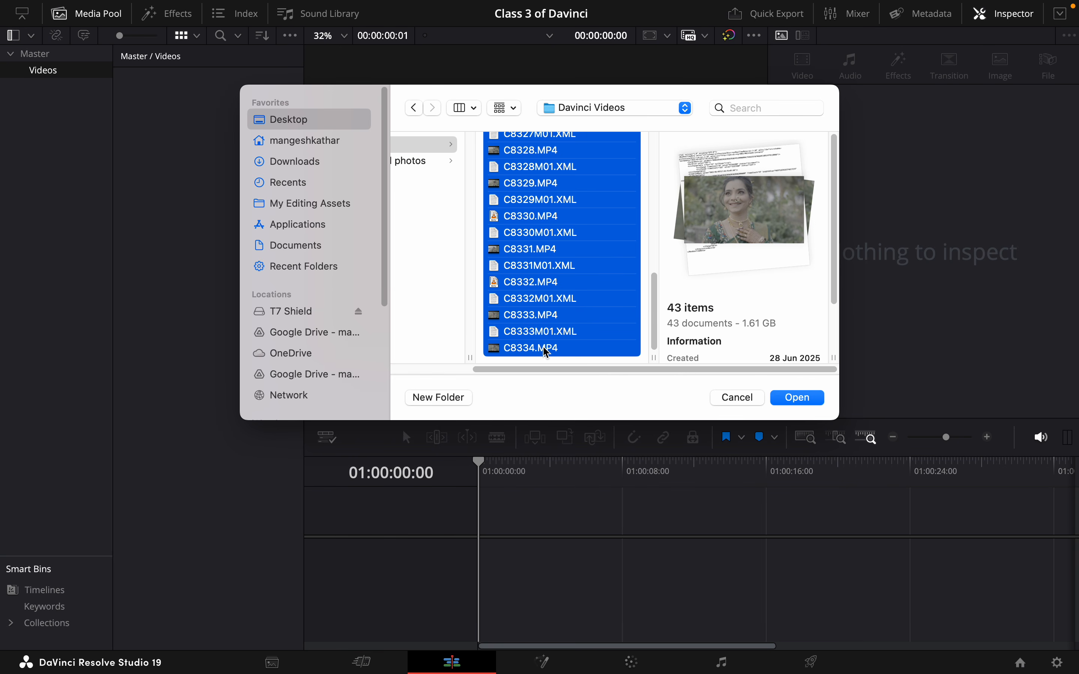
pyautogui.click(798, 398)
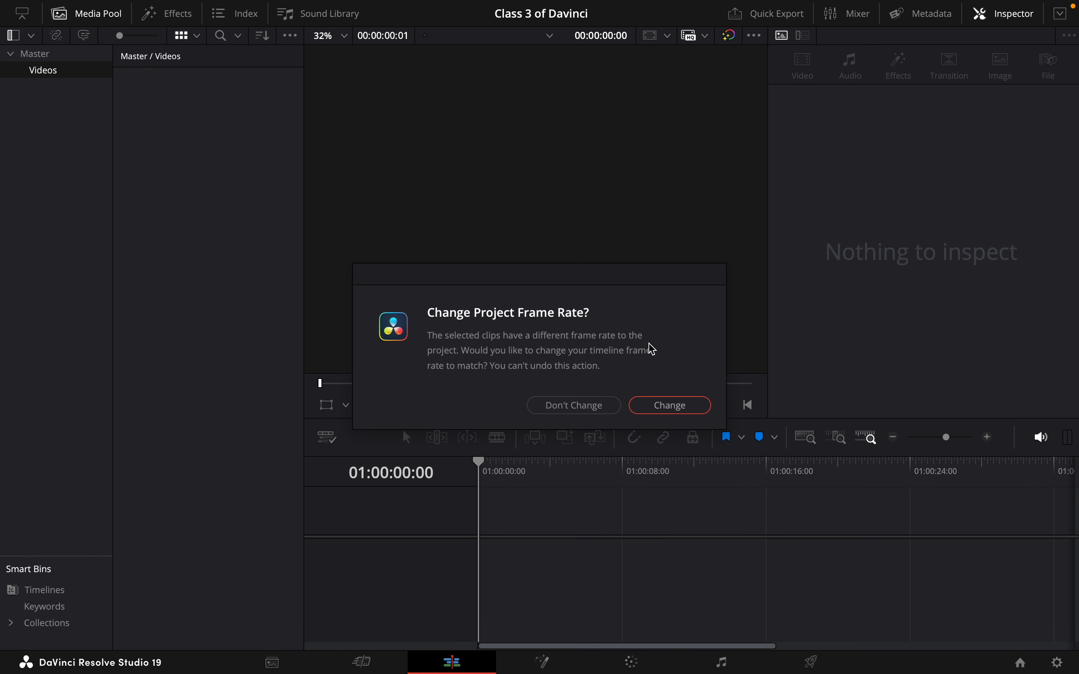
pyautogui.click(662, 405)
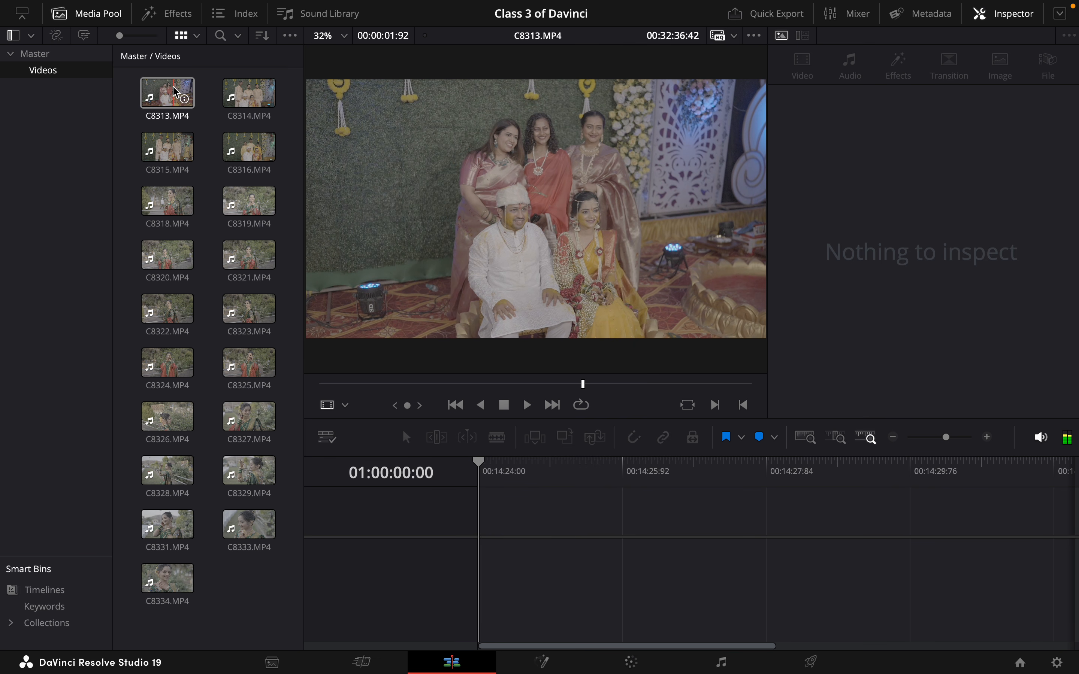
# Set the video frame rate of all clips in the Videos bin to 25 in their clip attributes.
pyautogui.press('super+a')
pyautogui.rightClick(172, 95)
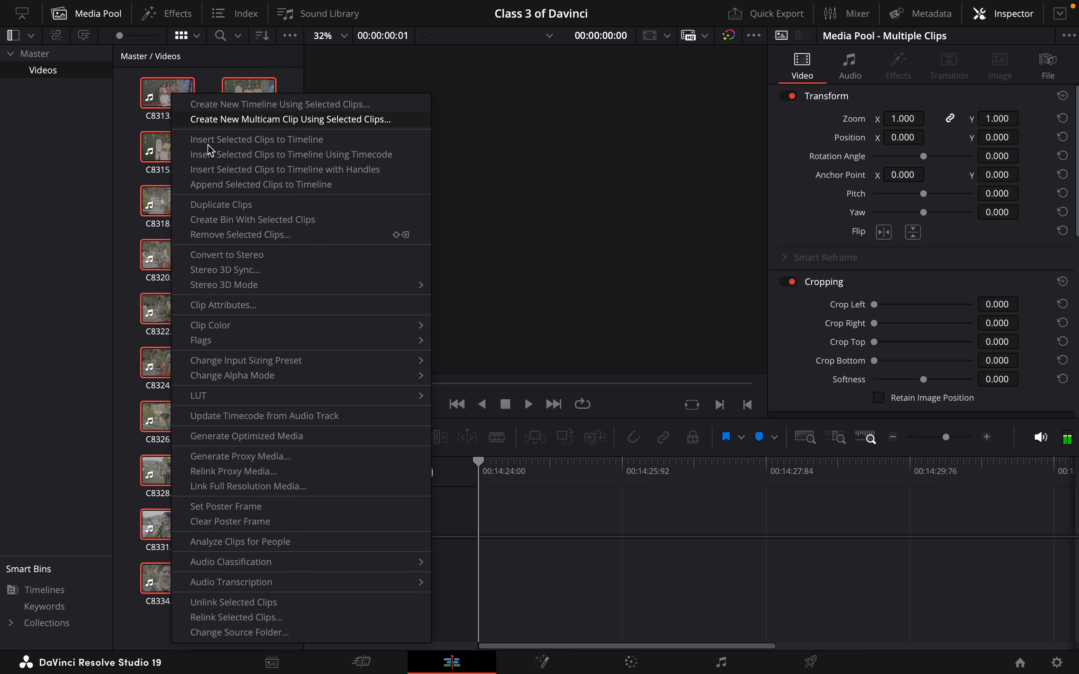
pyautogui.click(241, 305)
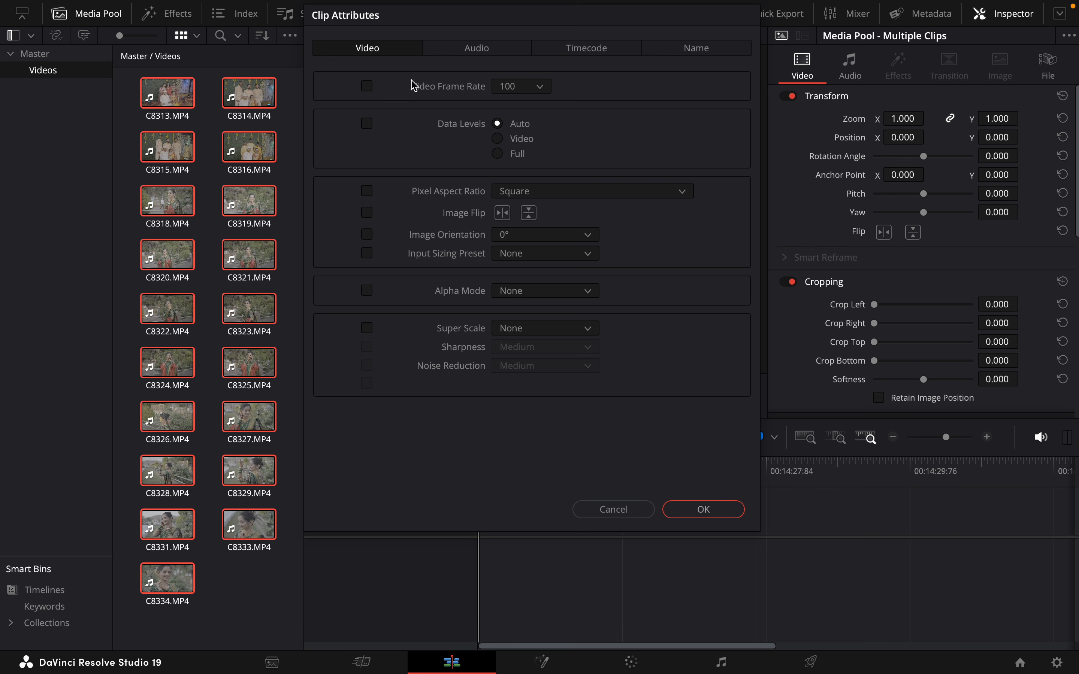
pyautogui.click(521, 89)
pyautogui.scroll(3, 518, 157)
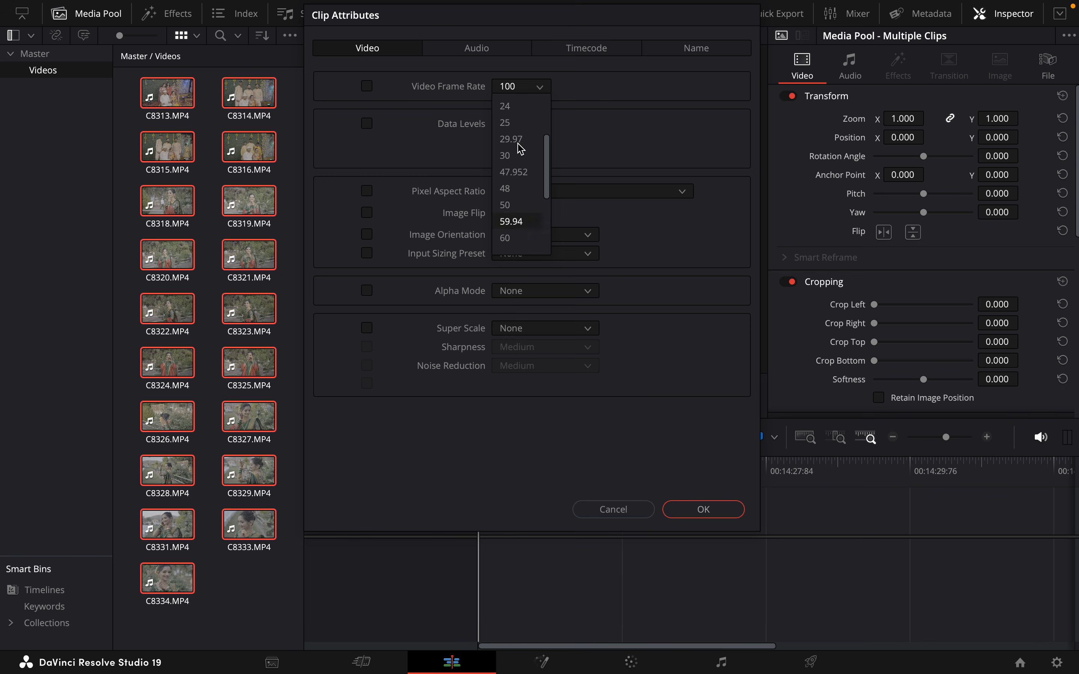
pyautogui.click(517, 195)
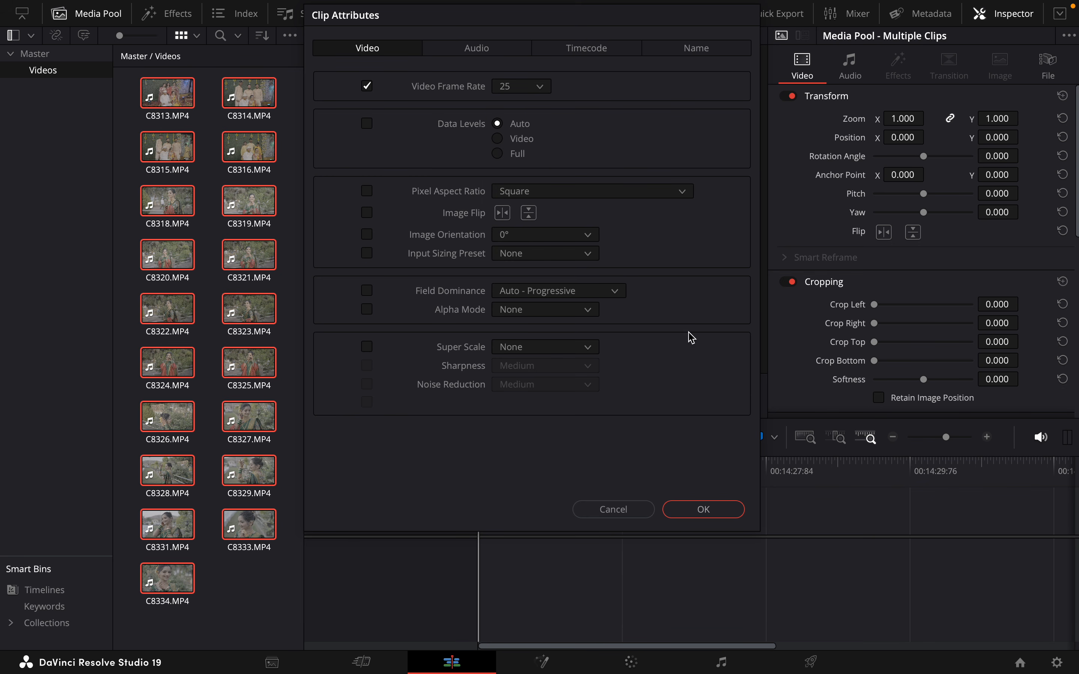
pyautogui.click(701, 512)
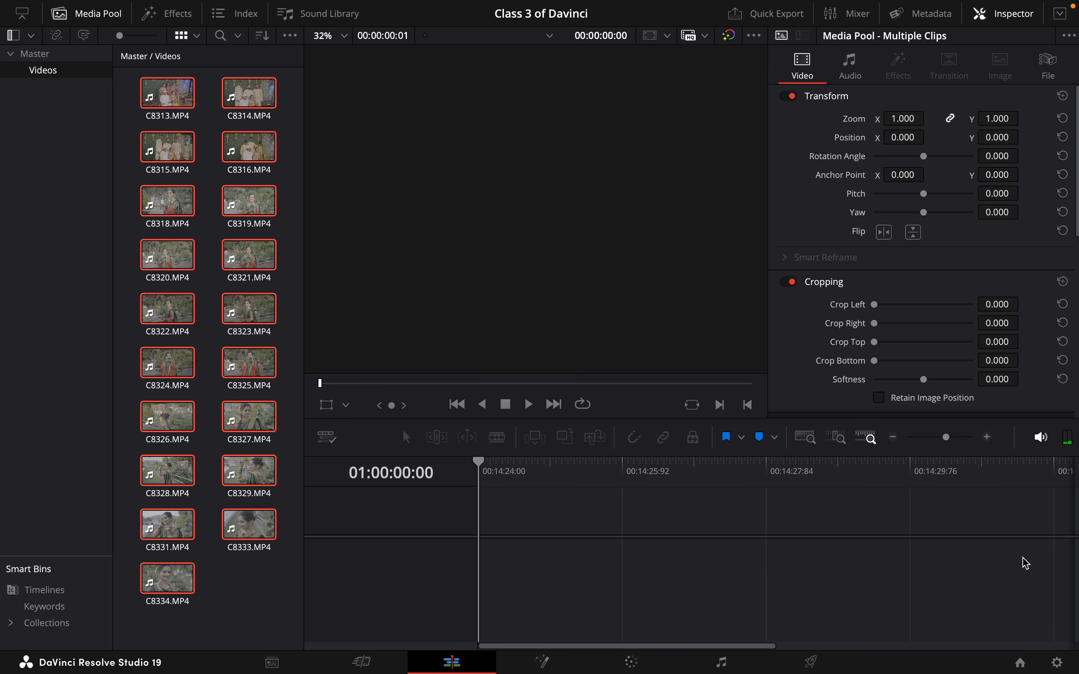
pyautogui.click(1058, 663)
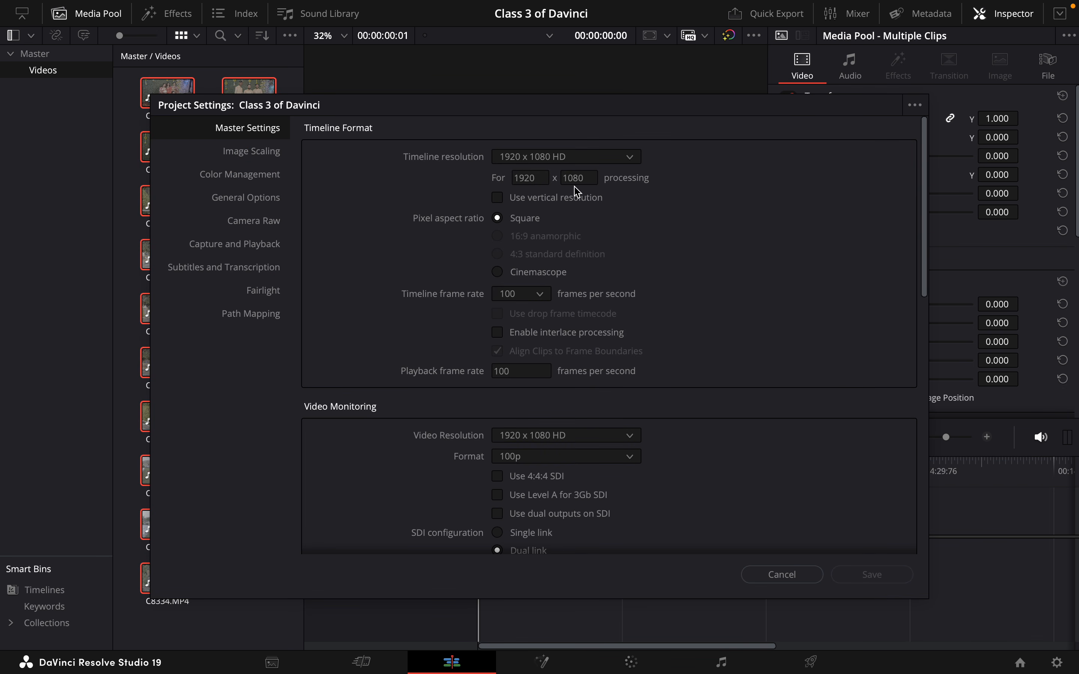
pyautogui.click(526, 300)
pyautogui.scroll(3, 525, 321)
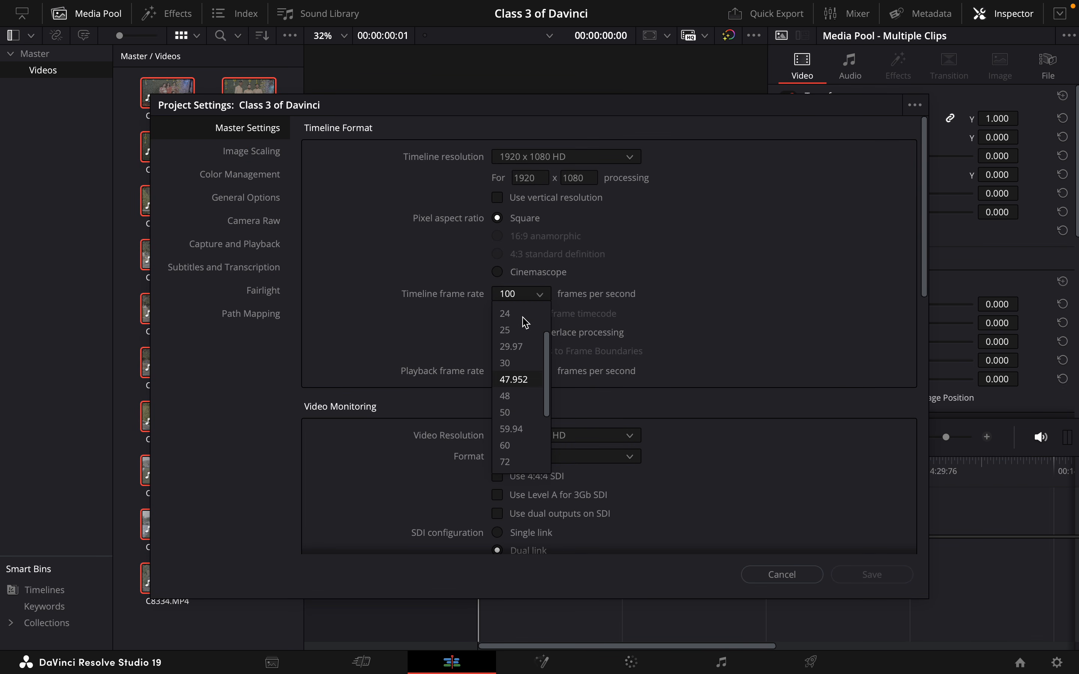
pyautogui.click(767, 569)
pyautogui.click(819, 580)
# Set the project's timeline frame rate to 25 frames per second in the master settings and save the project settings.
pyautogui.moveTo(1077, 672)
pyautogui.click(1057, 663)
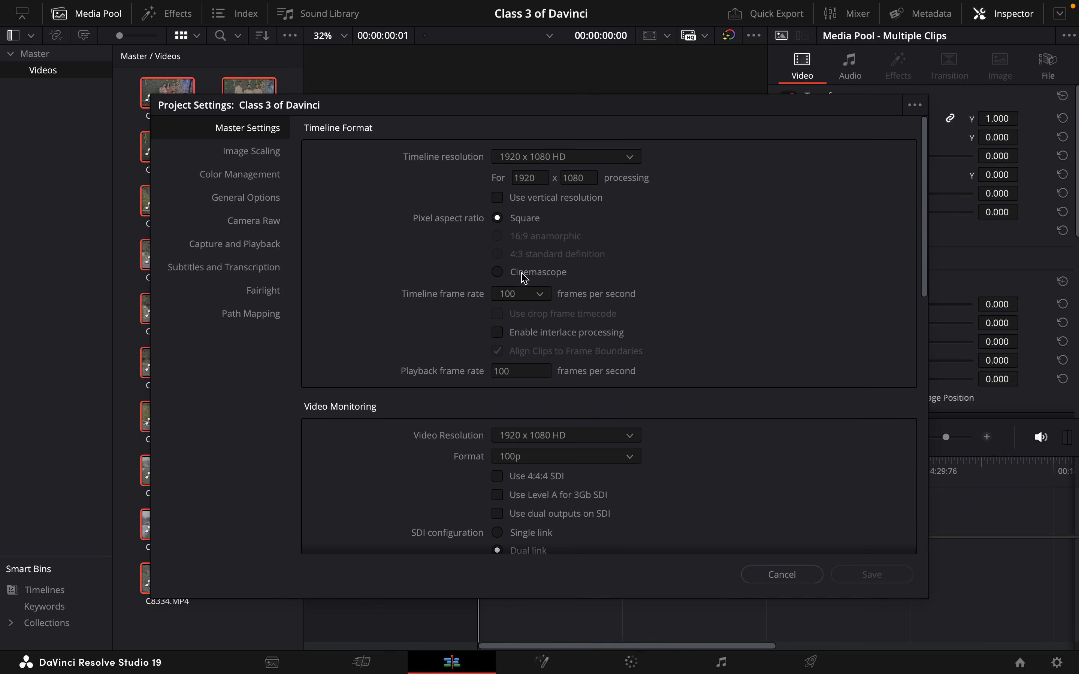
pyautogui.click(521, 295)
pyautogui.scroll(3, 520, 326)
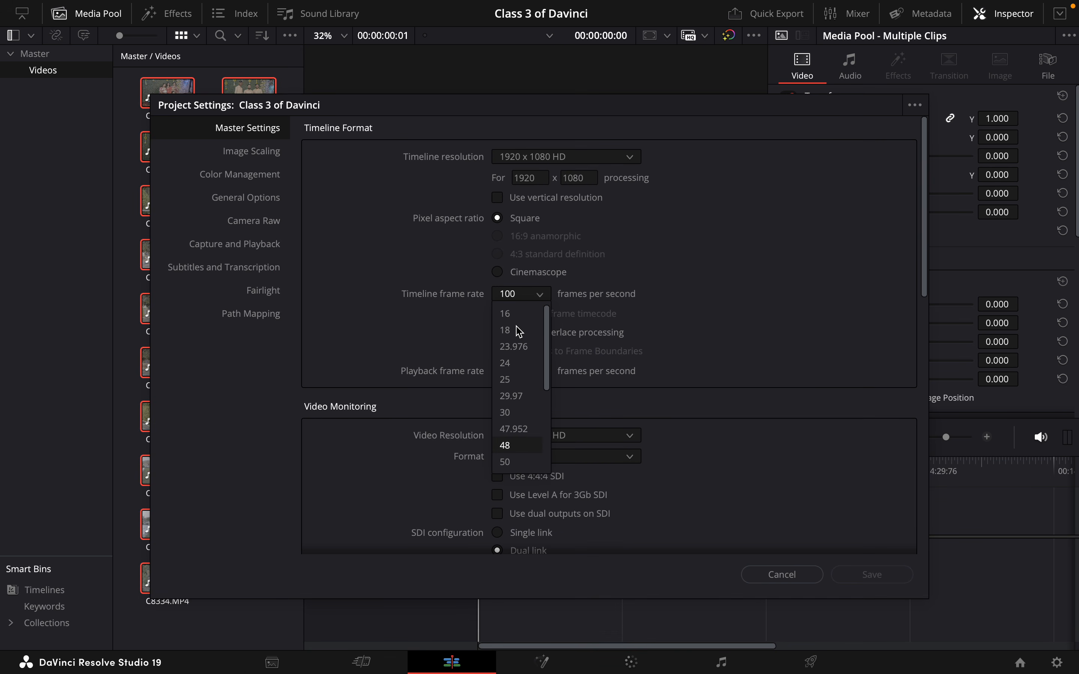
pyautogui.click(512, 379)
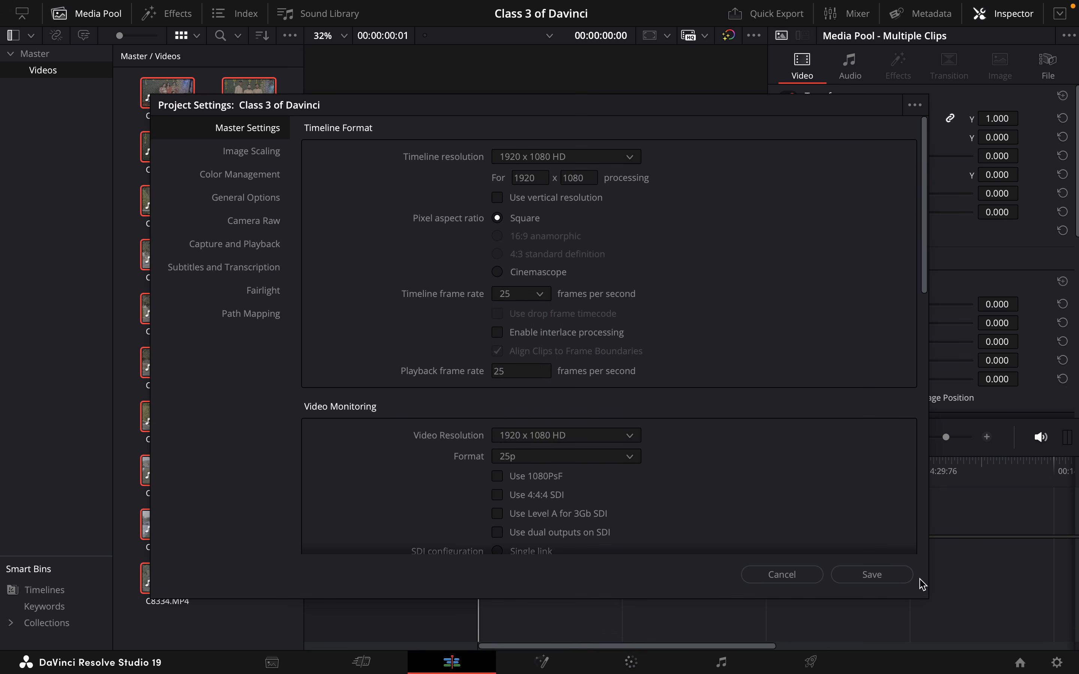
pyautogui.click(895, 578)
pyautogui.click(676, 404)
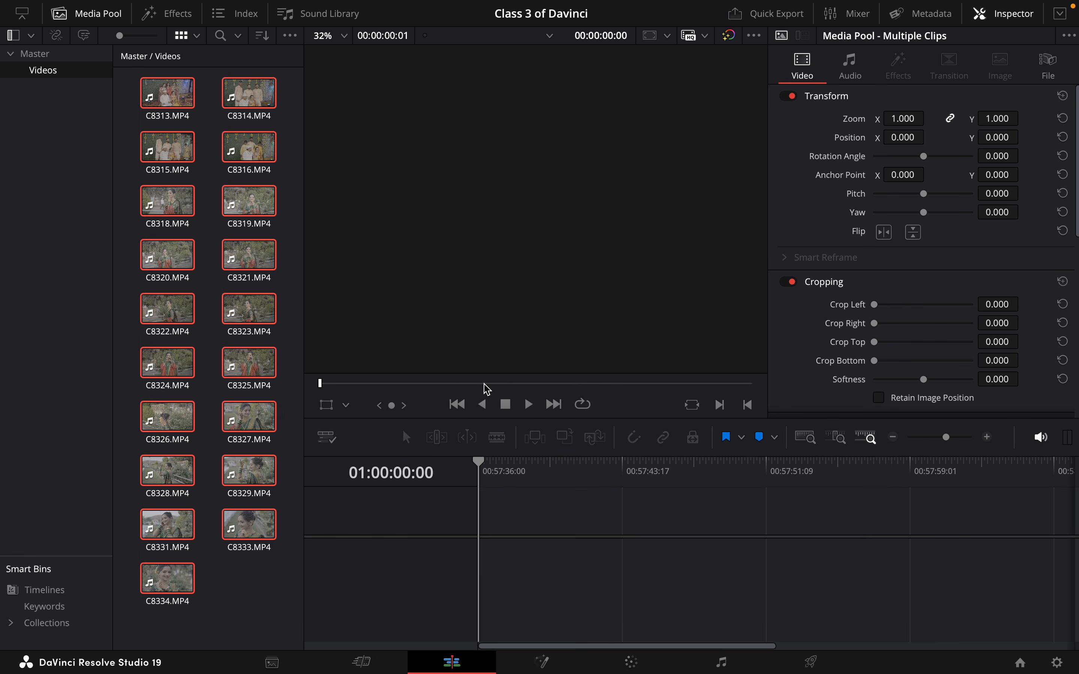
pyautogui.rightClick(163, 99)
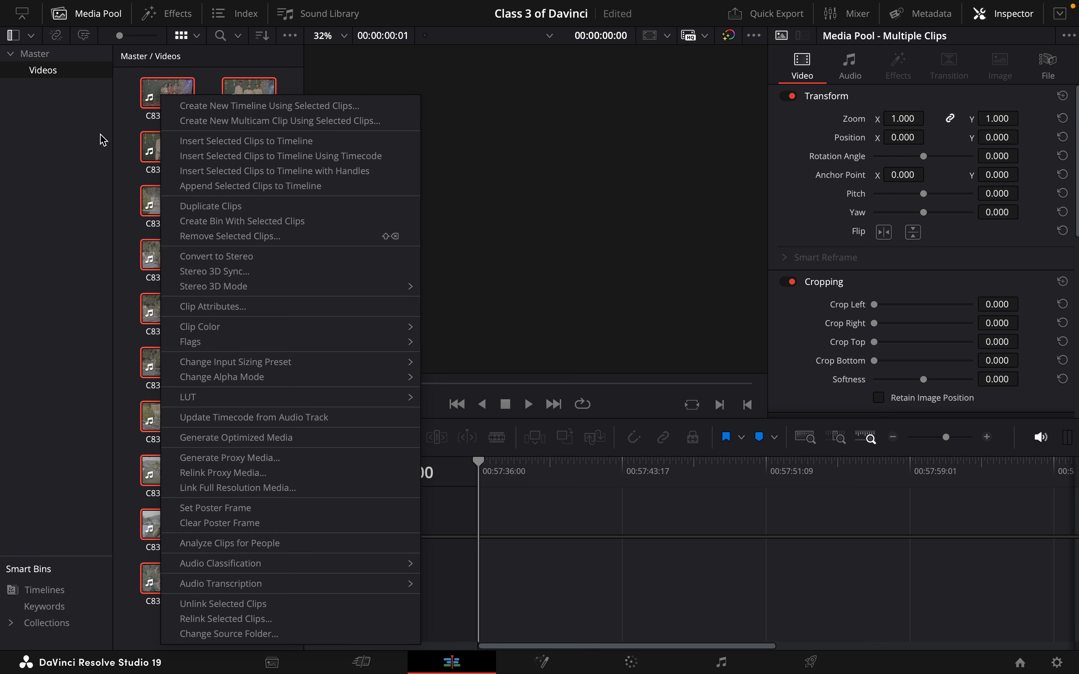
pyautogui.click(87, 145)
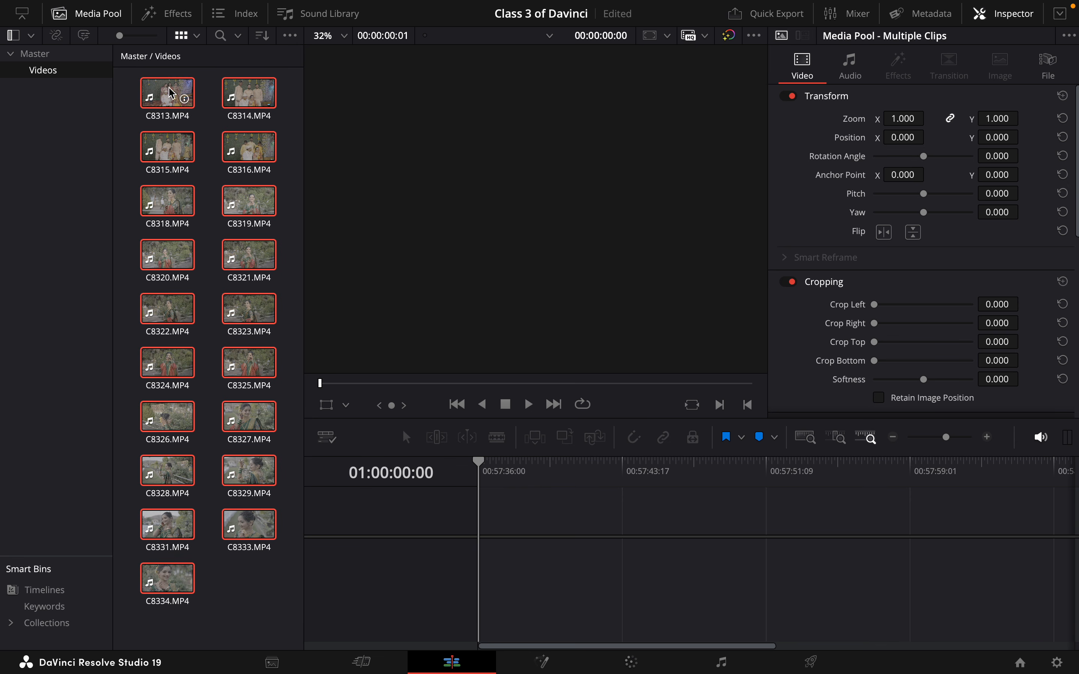
# Create a bin named "Time" in the Master bin of the media pool.
pyautogui.click(143, 59)
pyautogui.rightClick(212, 232)
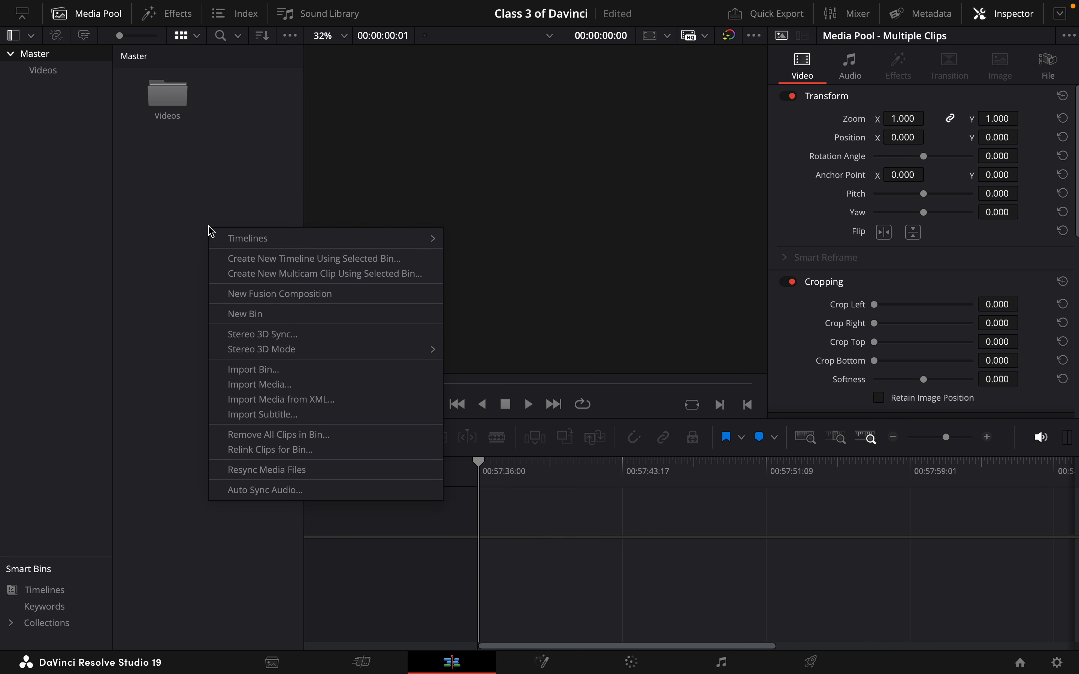
pyautogui.click(256, 318)
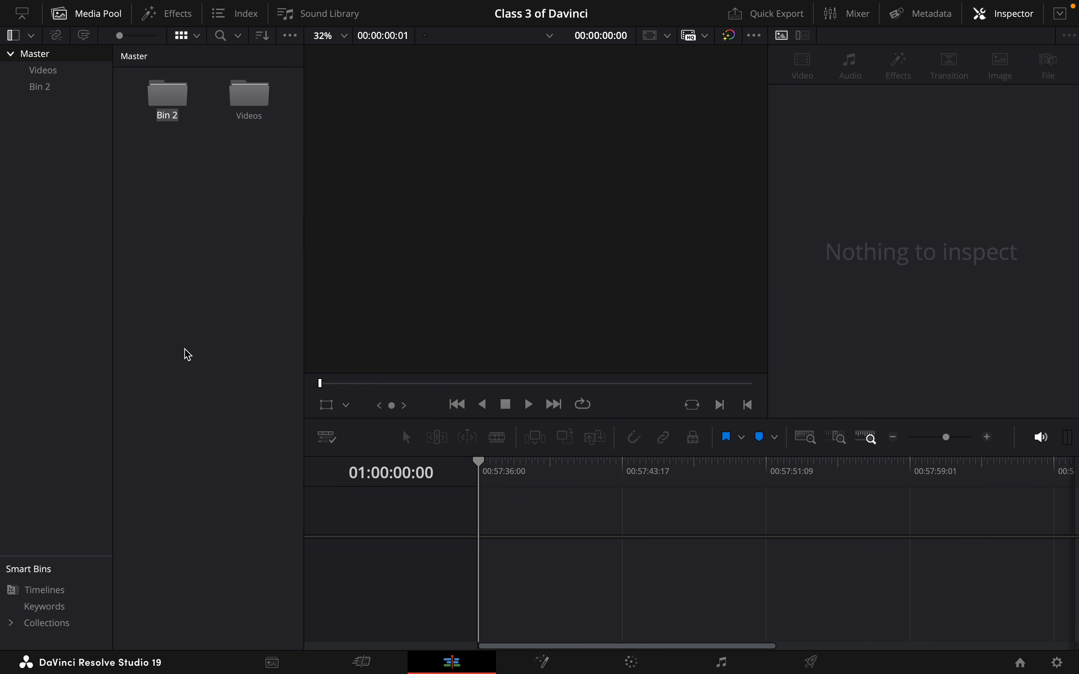
pyautogui.write('S')
pyautogui.write('Tinme')
pyautogui.write('e')
pyautogui.press('Return')
# Create a new timeline inside the Time bin.
pyautogui.doubleClick(170, 97)
pyautogui.rightClick(200, 183)
pyautogui.moveTo(243, 194)
pyautogui.click(483, 195)
pyautogui.click(674, 412)
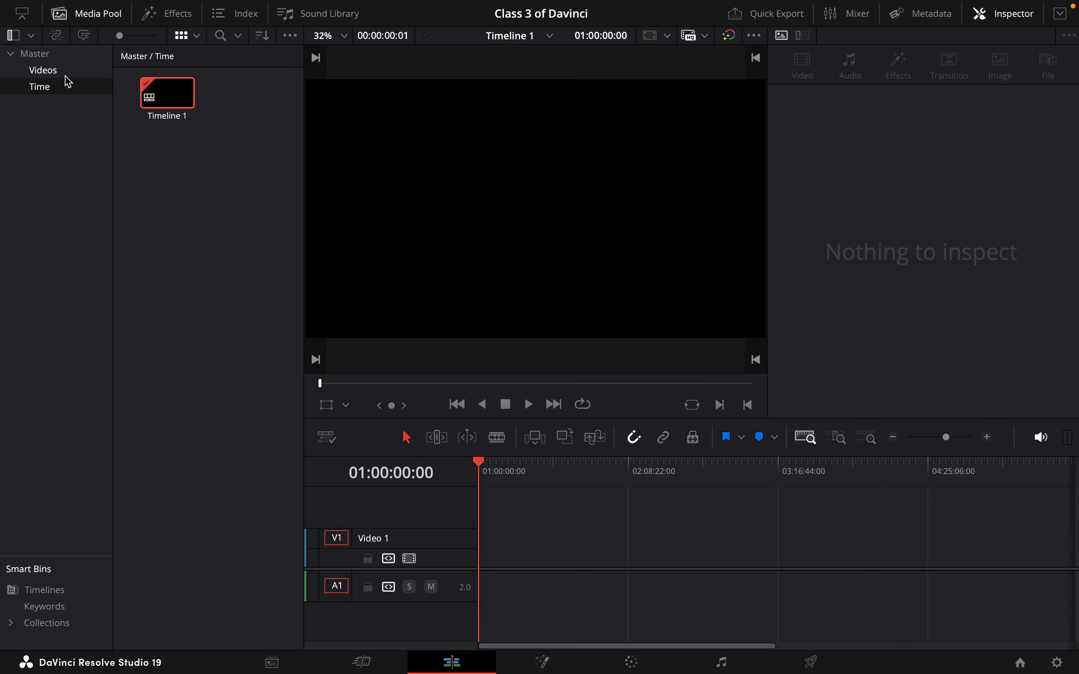
# Load C8327.MP4 from the Videos bin in the source viewer and mark a range of about 2 seconds in it.
pyautogui.click(67, 72)
pyautogui.click(169, 96)
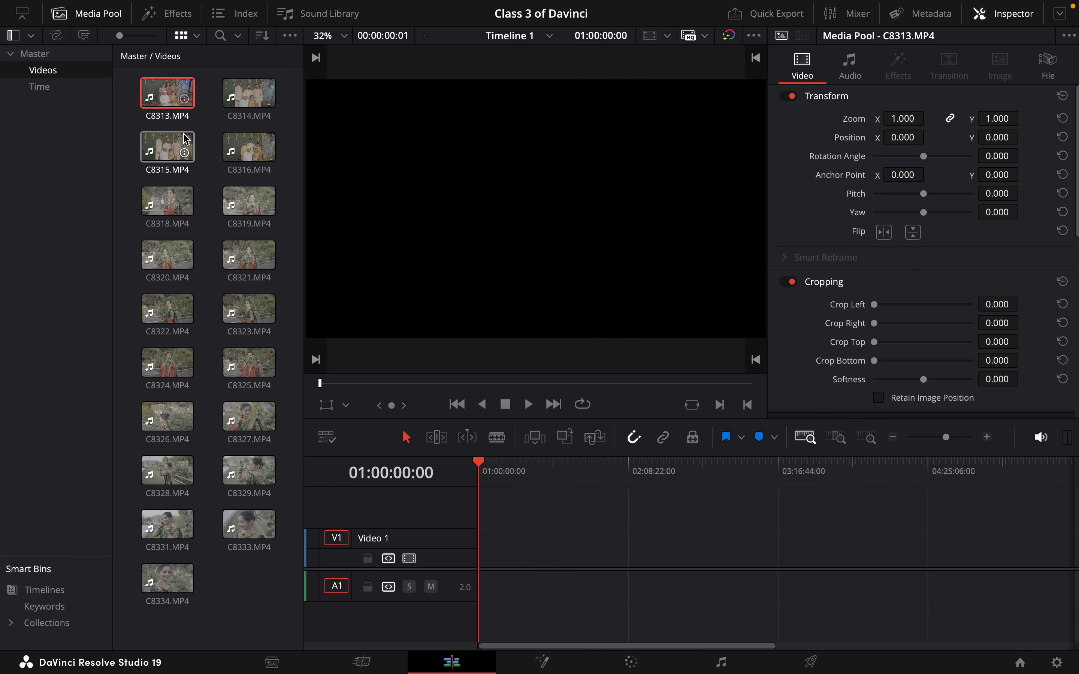
pyautogui.hotkey('ctrl', 'a')
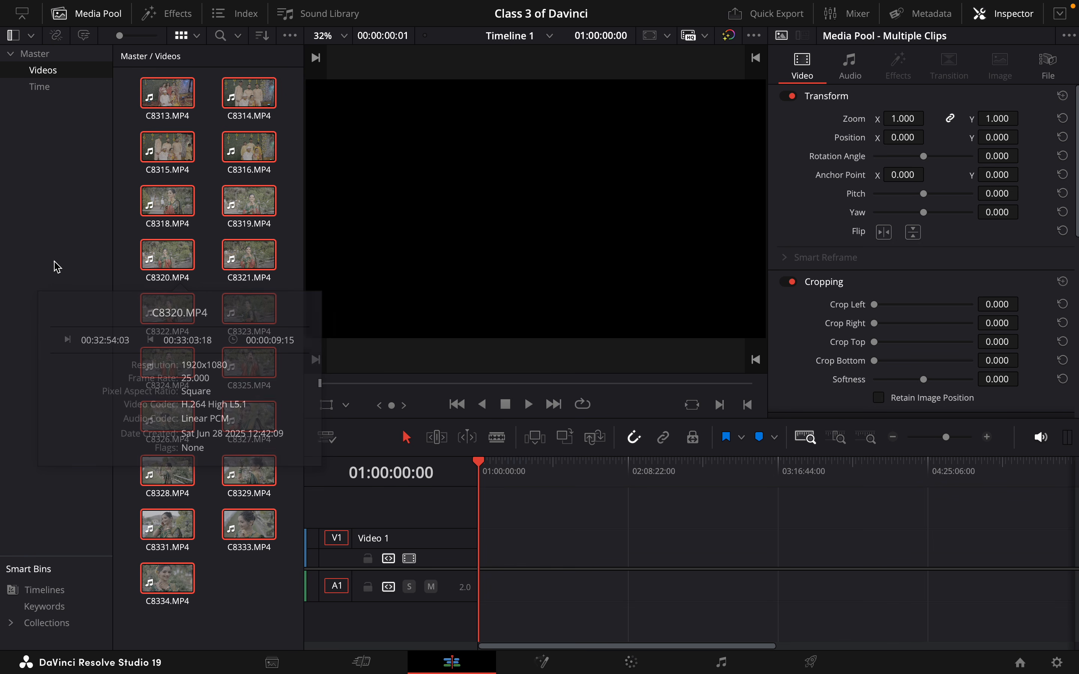
pyautogui.click(147, 212)
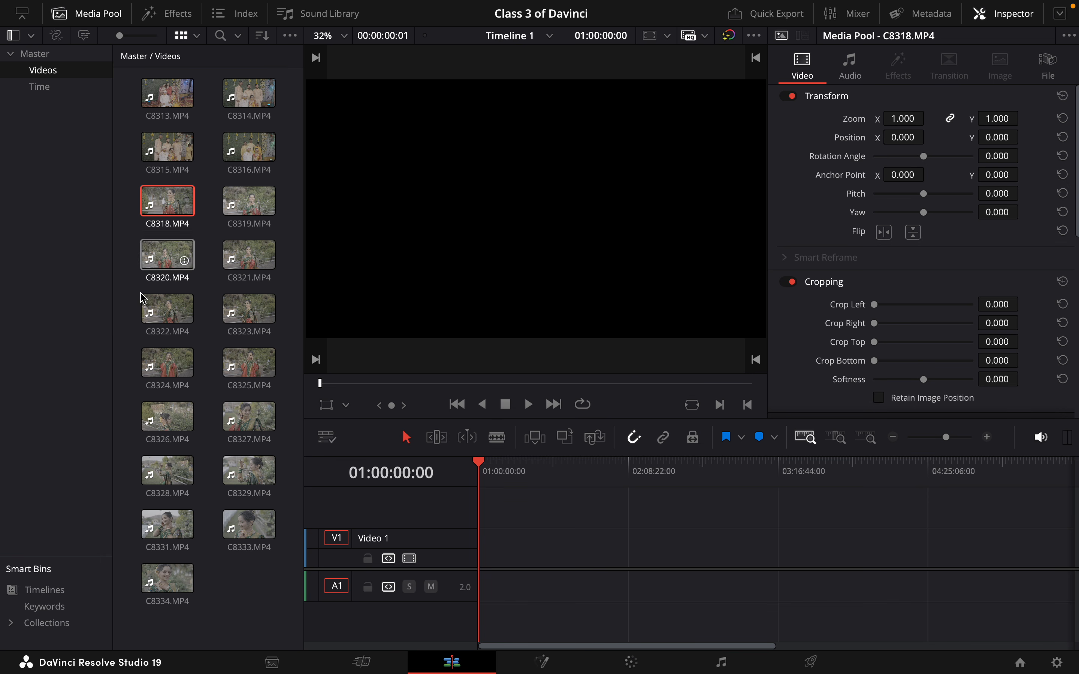
pyautogui.click(235, 419)
pyautogui.moveTo(394, 381); pyautogui.dragTo(383, 381)
pyautogui.press('space')
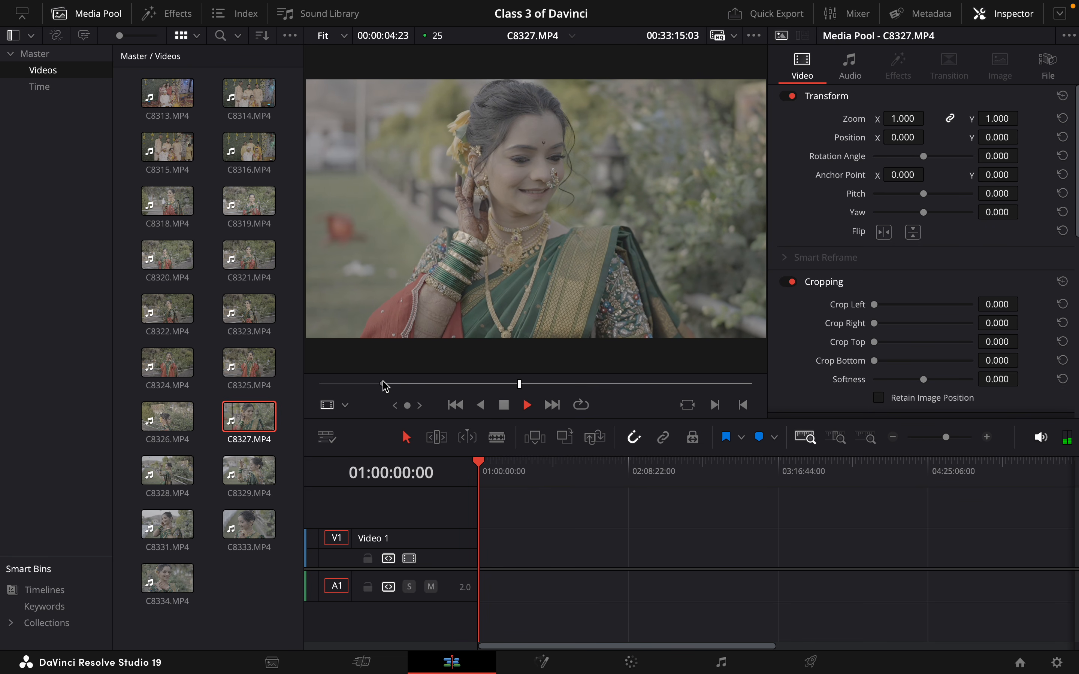
pyautogui.press('space')
# Try to place only the video of the marked C8327.MP4 range at the start of the Video 1 track.
pyautogui.moveTo(554, 366)
pyautogui.moveTo(525, 356); pyautogui.dragTo(491, 553)
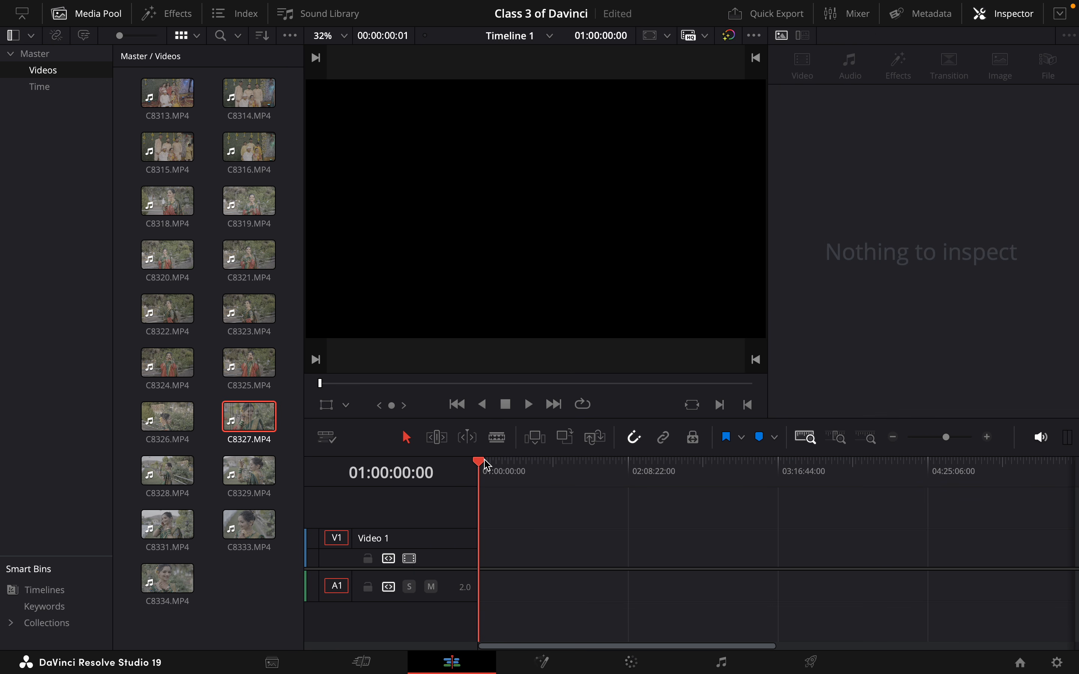
pyautogui.click(951, 440)
pyautogui.moveTo(950, 437); pyautogui.dragTo(900, 457)
pyautogui.click(430, 380)
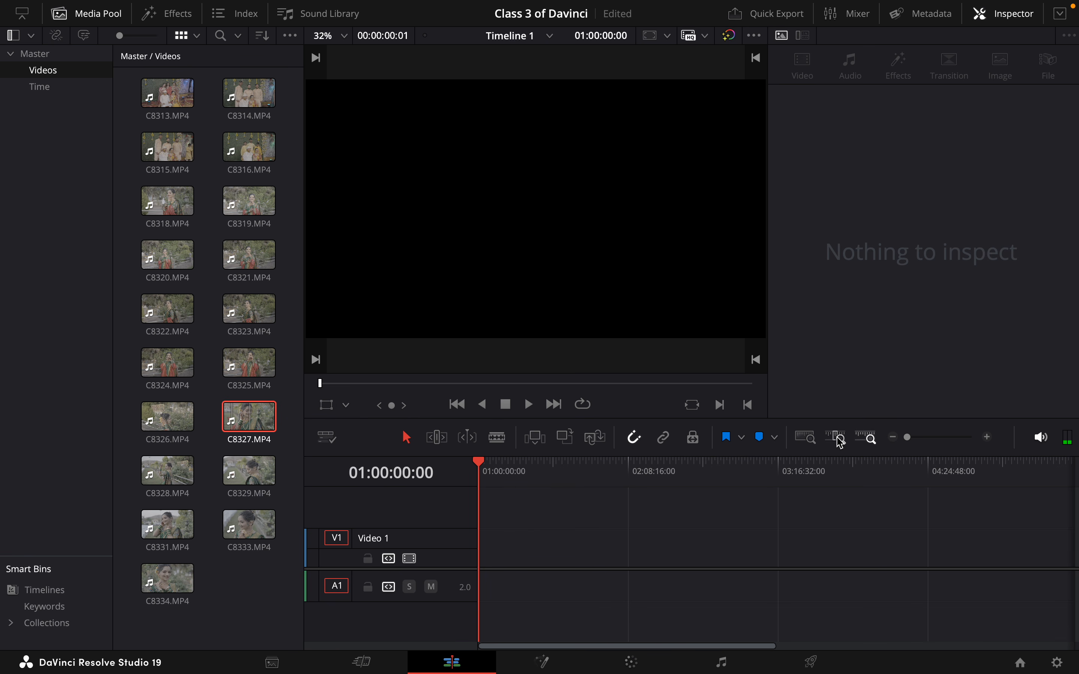
# Place only the video of the marked C8327.MP4 range at the start of the Video 1 track and play it.
pyautogui.click(806, 439)
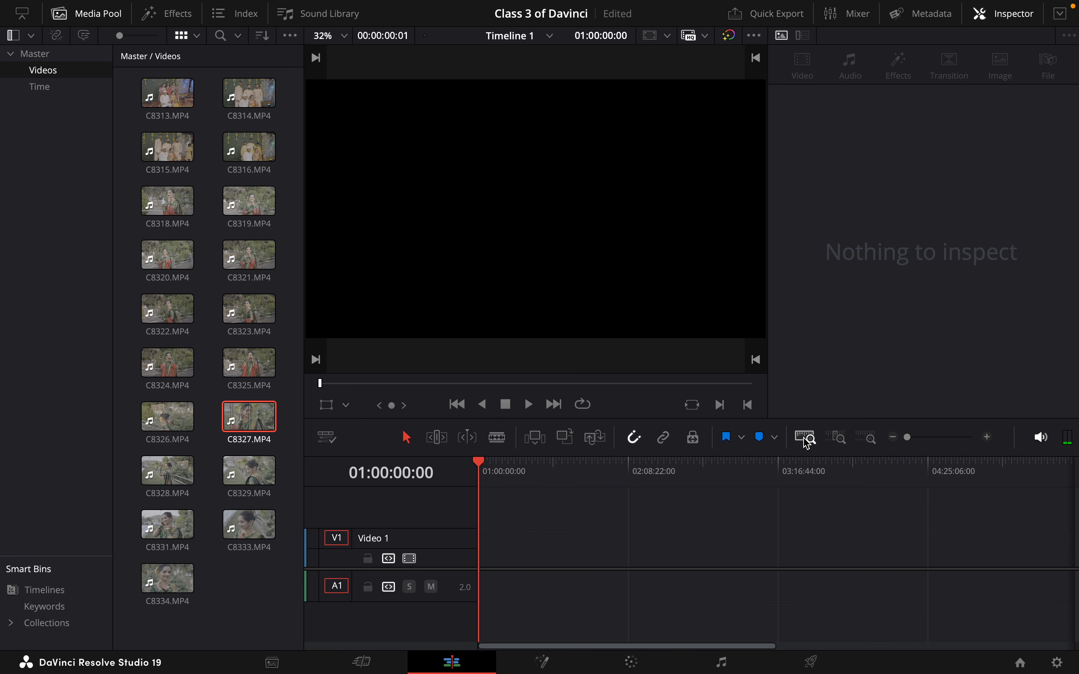
pyautogui.click(837, 438)
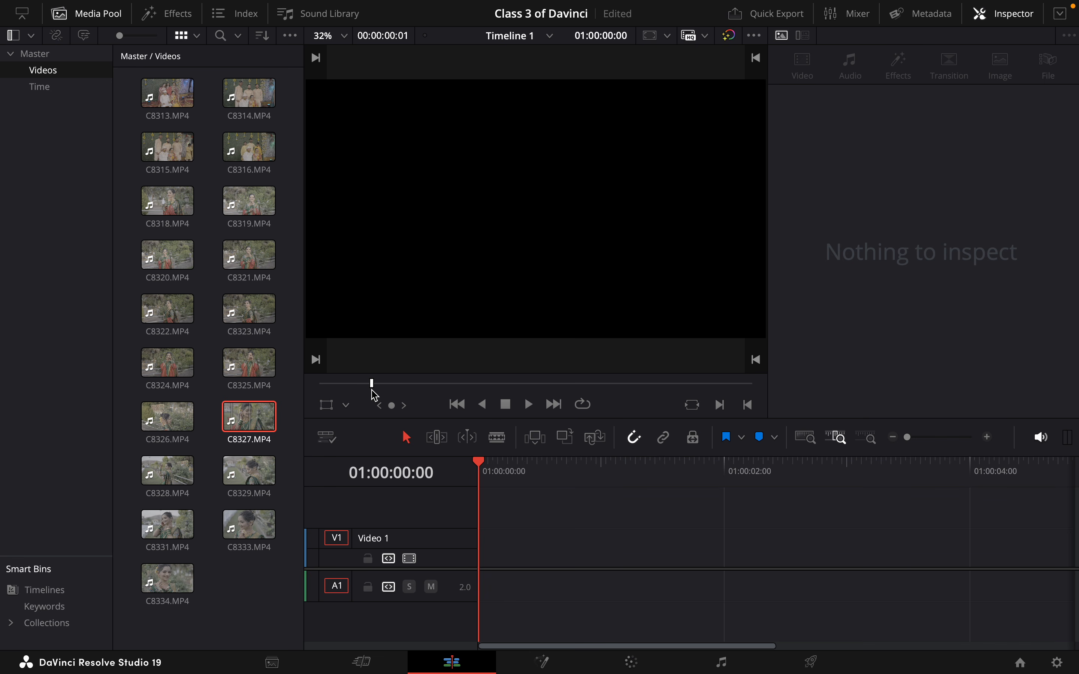
pyautogui.doubleClick(244, 417)
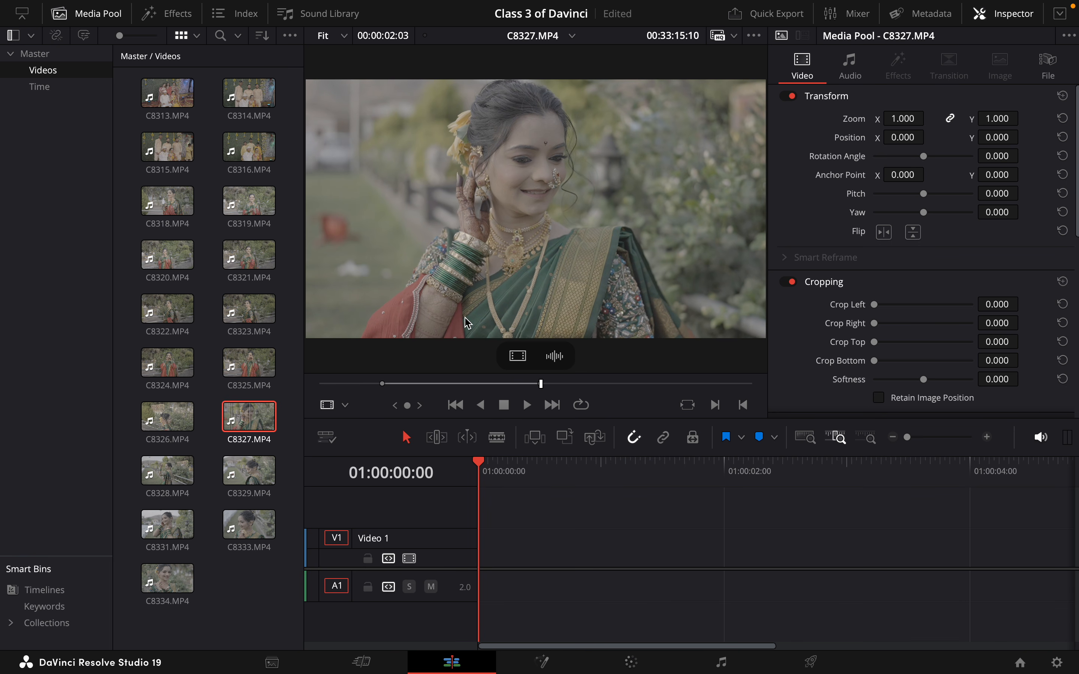
pyautogui.moveTo(518, 356); pyautogui.dragTo(498, 565)
pyautogui.press('space')
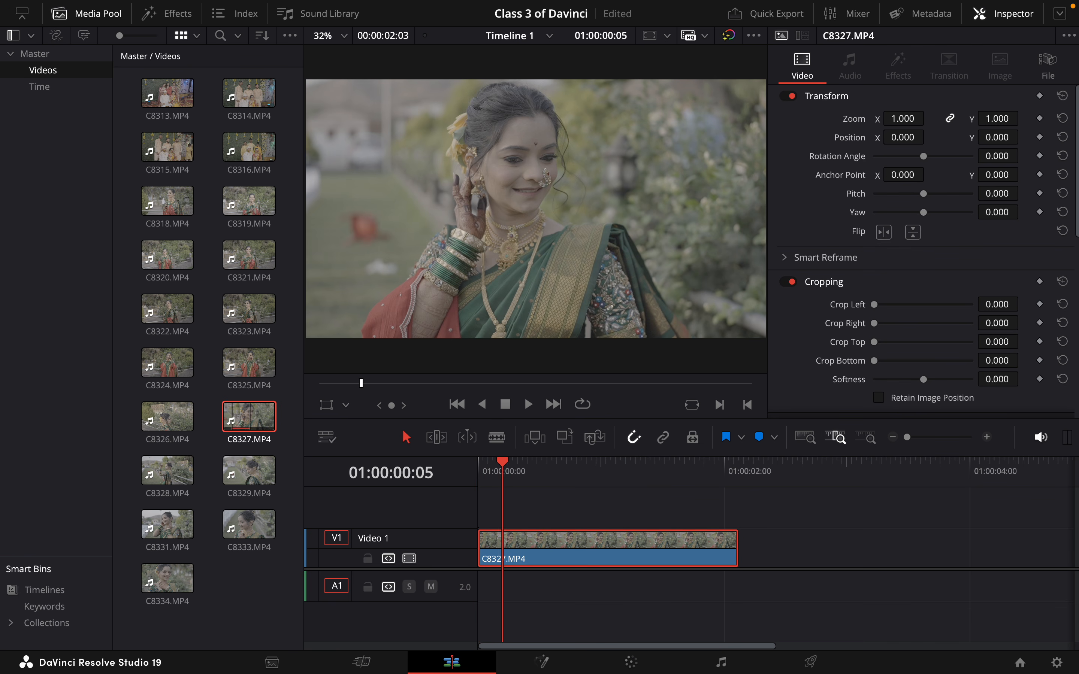
# Load C8329.MP4 in the source viewer and mark a range of about 2 seconds in it.
pyautogui.click(241, 470)
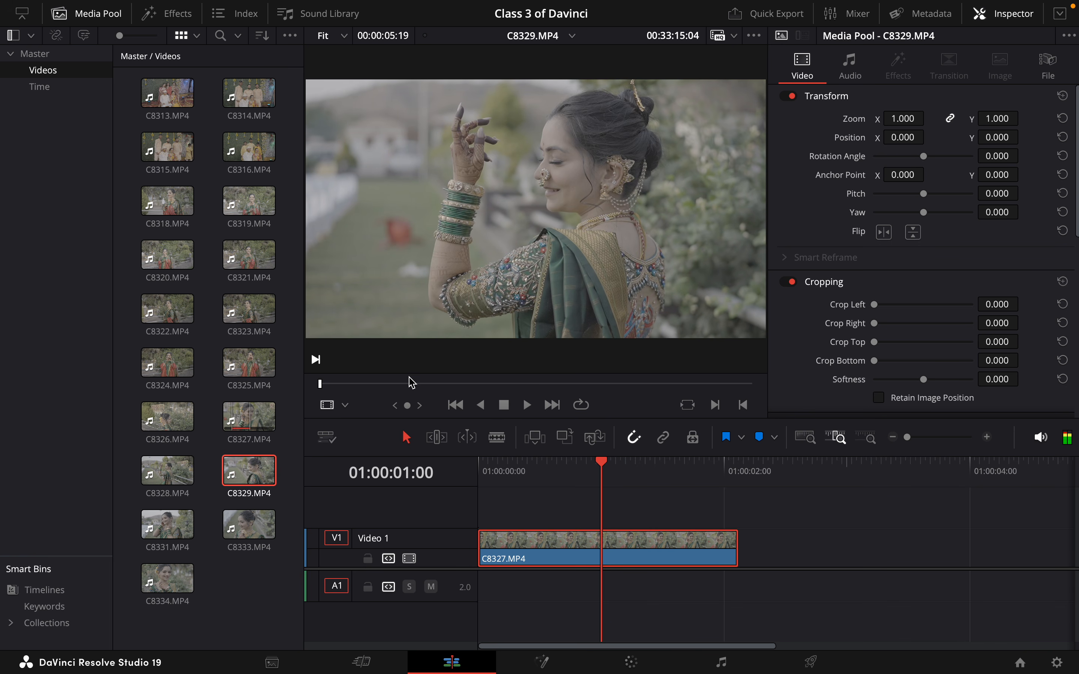
pyautogui.moveTo(363, 383)
pyautogui.mouseDown()
pyautogui.moveTo(392, 383)
pyautogui.moveTo(373, 383)
pyautogui.mouseUp()
pyautogui.press('space')
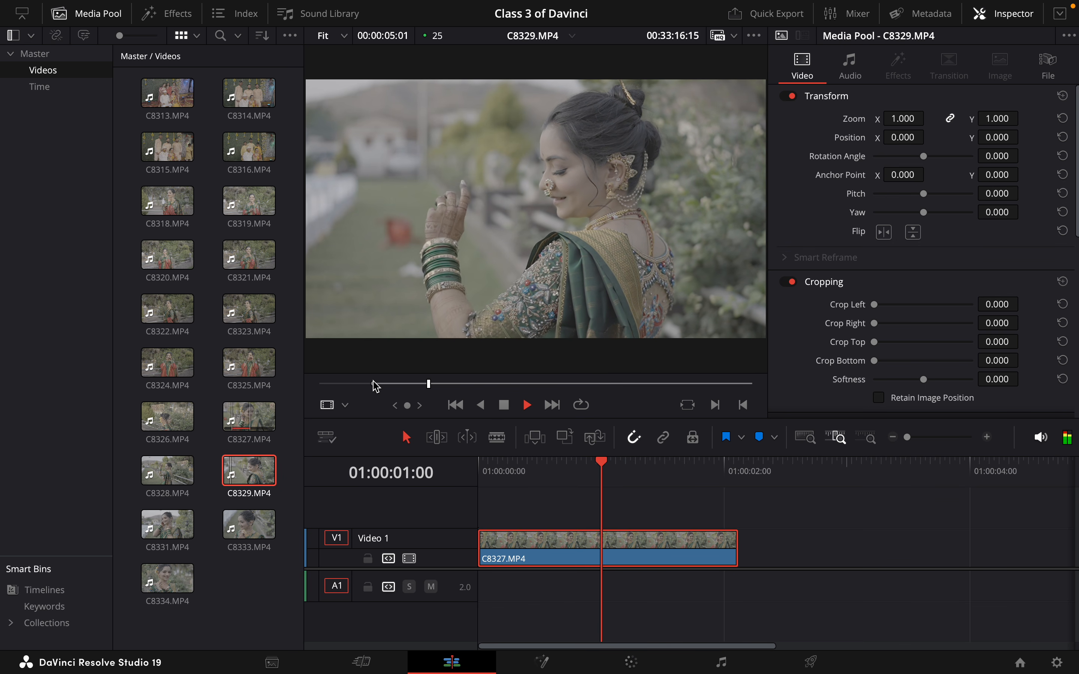
pyautogui.press('space')
pyautogui.press('o')
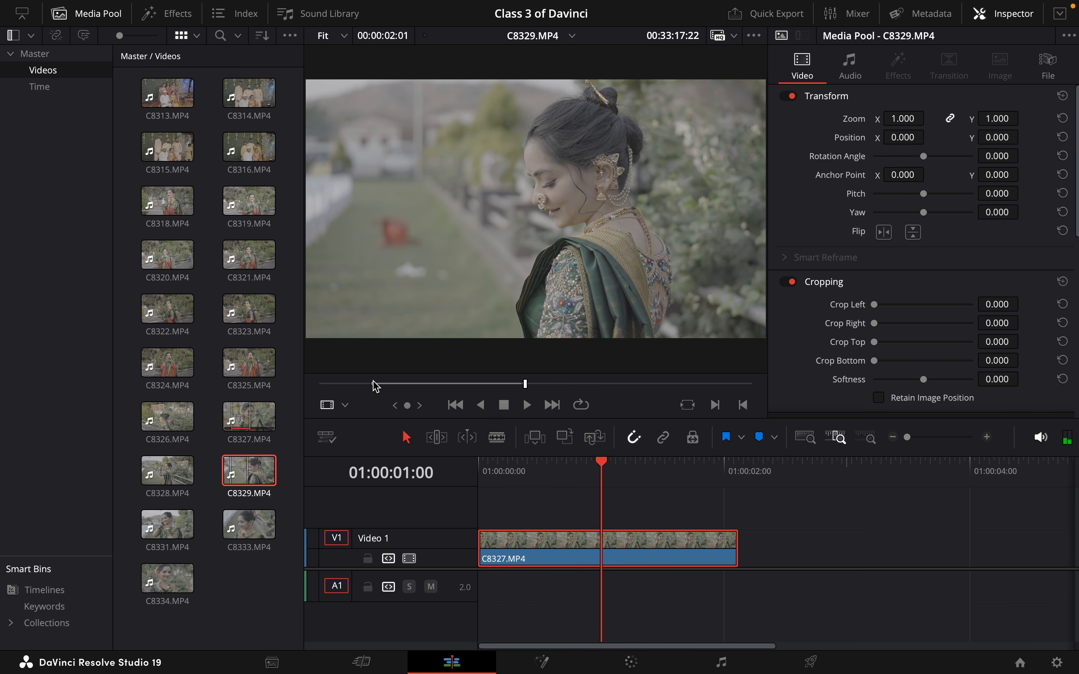
# Place only the video of the marked C8329.MP4 range after C8327.MP4 on Video 1 and delete the gap between them.
pyautogui.moveTo(518, 356); pyautogui.dragTo(784, 558)
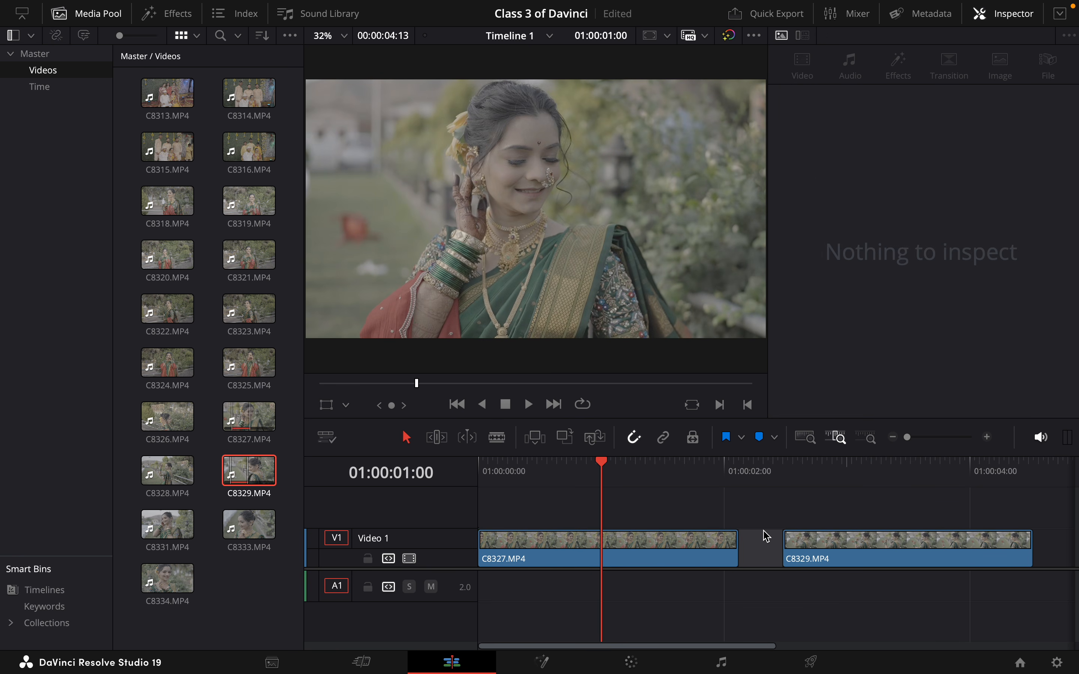
pyautogui.press('Delete')
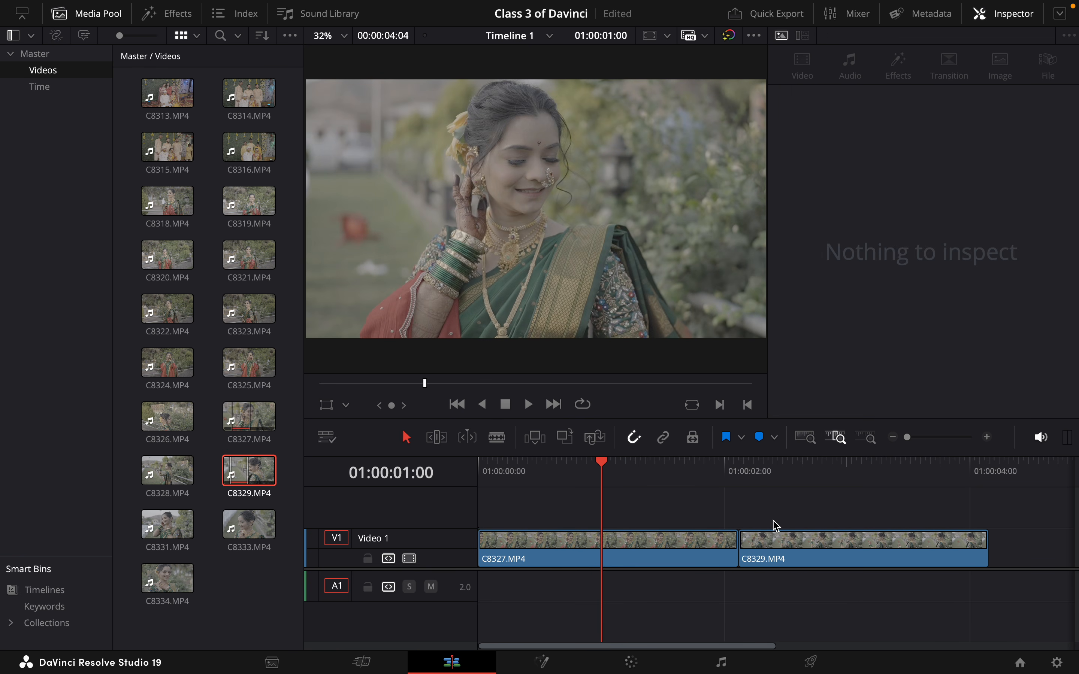
# Mark a range of about 1.5 seconds in C8328.MP4 and place only its video directly after C8329.MP4 on Video 1.
pyautogui.hscroll(5, 773, 534)
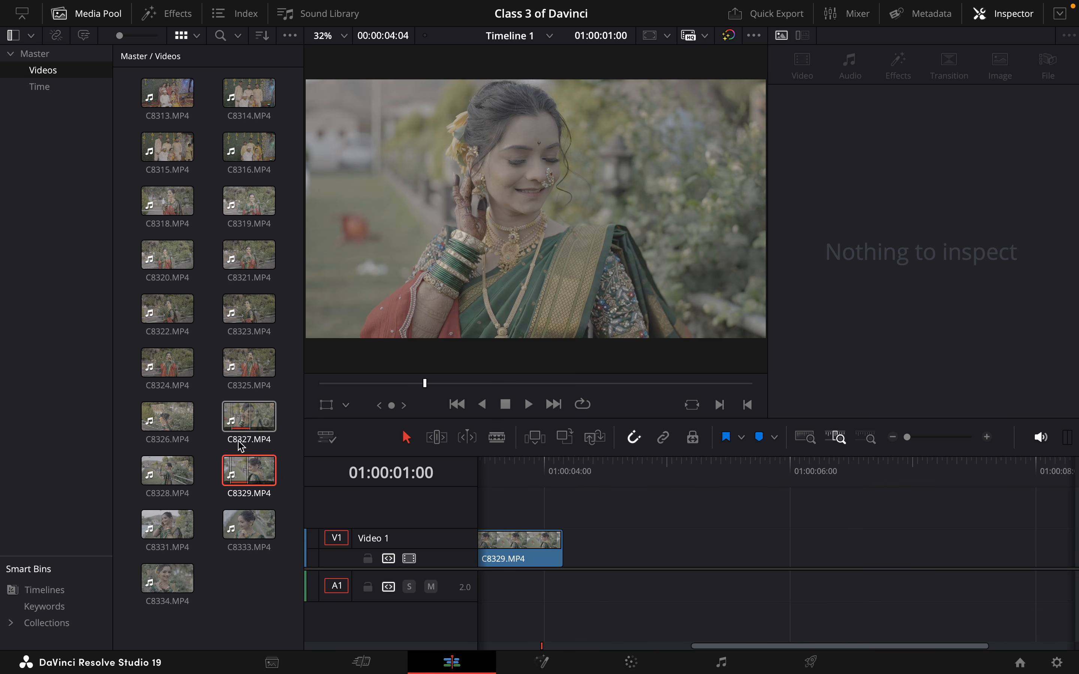
pyautogui.click(163, 475)
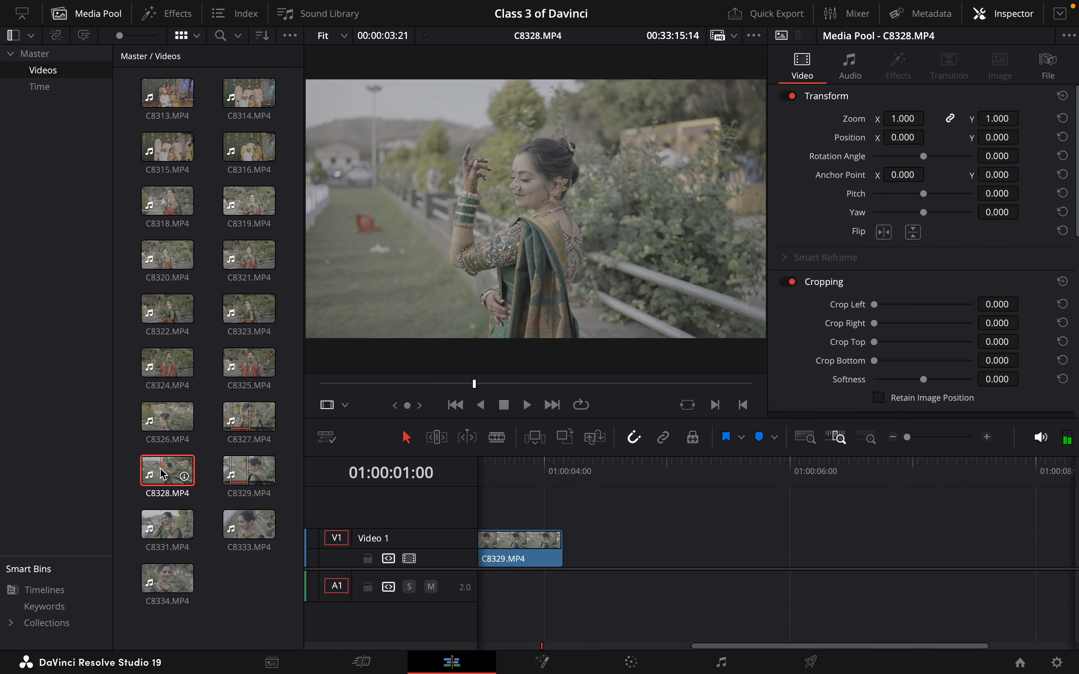
pyautogui.click(402, 384)
pyautogui.moveTo(402, 383); pyautogui.dragTo(384, 385)
pyautogui.press('space')
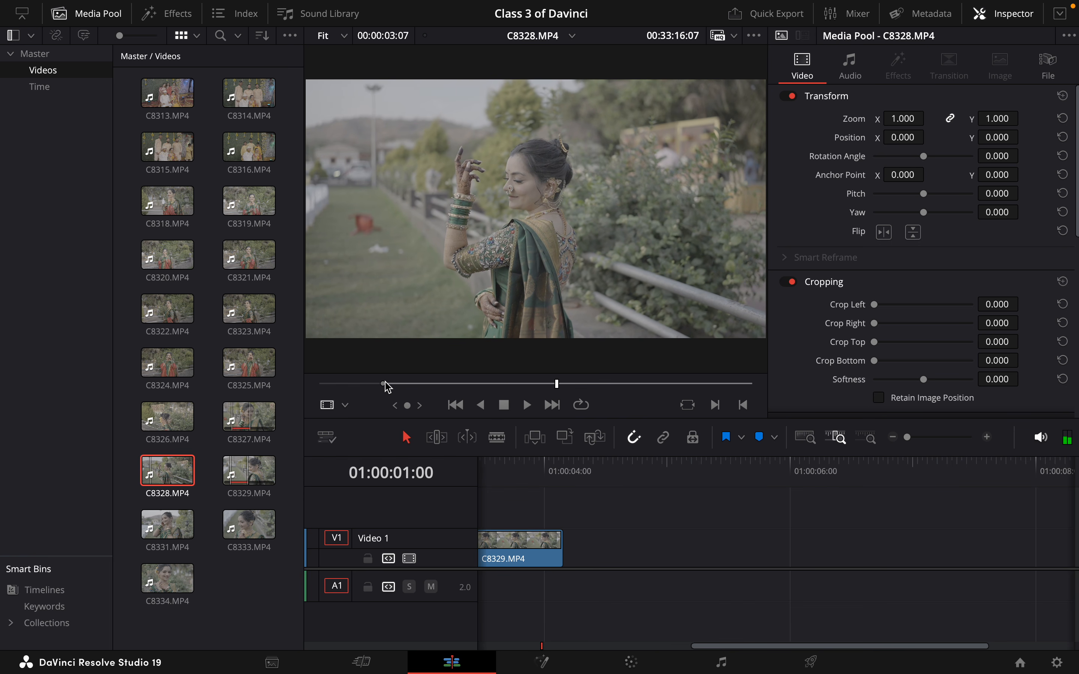
pyautogui.press('o')
pyautogui.moveTo(519, 356)
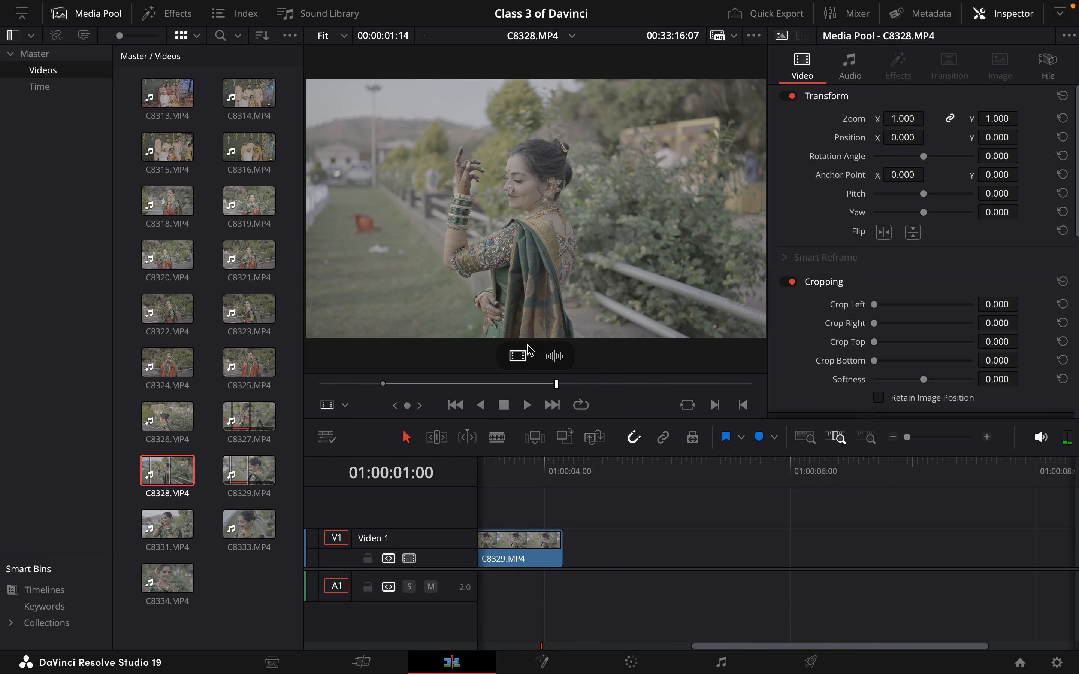
pyautogui.moveTo(520, 355); pyautogui.dragTo(572, 537)
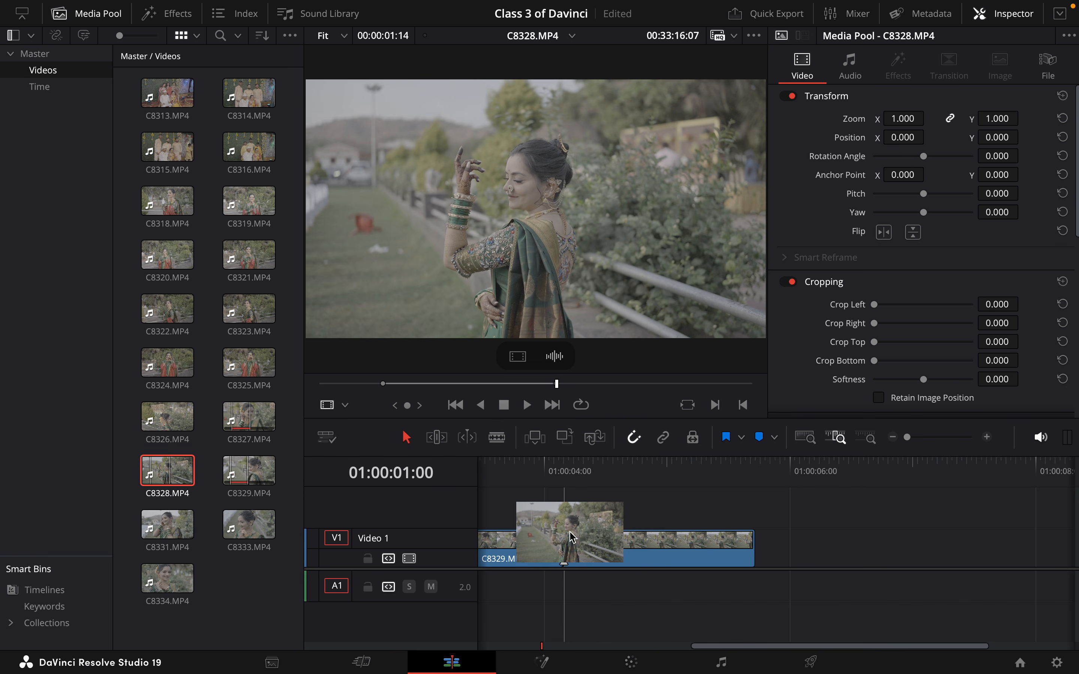
pyautogui.moveTo(572, 537)
pyautogui.mouseDown()
pyautogui.moveTo(641, 541)
pyautogui.moveTo(569, 547)
pyautogui.mouseUp()
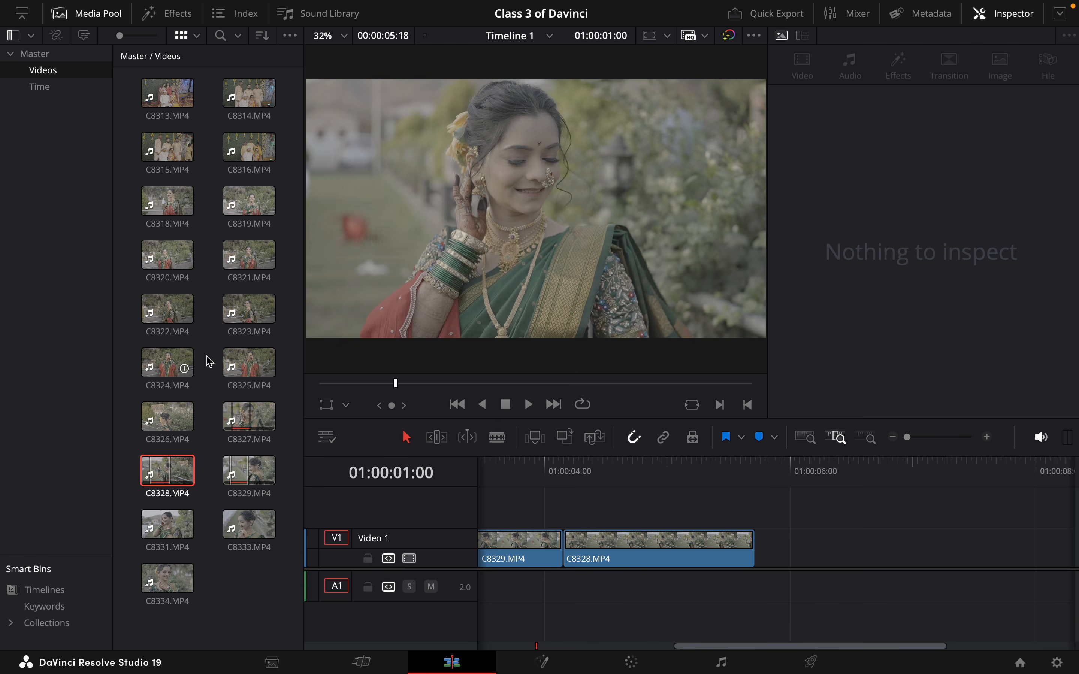
# Mark a range of about 3 seconds in C8323.MP4 and place only its video directly after C8328.MP4 on Video 1.
pyautogui.click(243, 312)
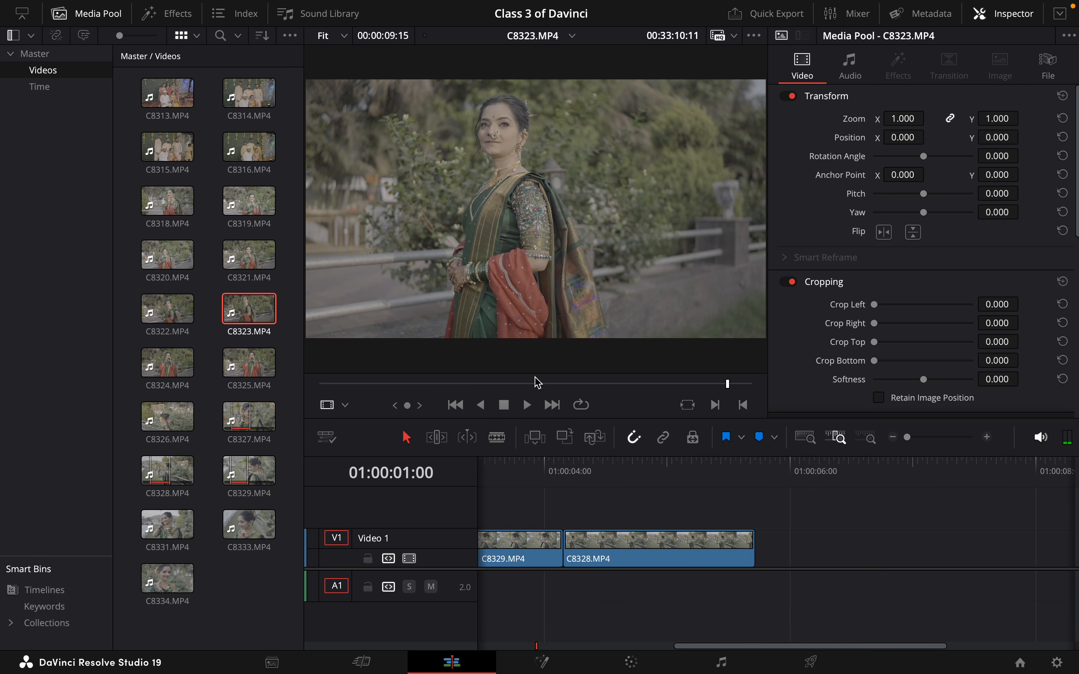
pyautogui.moveTo(454, 386); pyautogui.dragTo(404, 385)
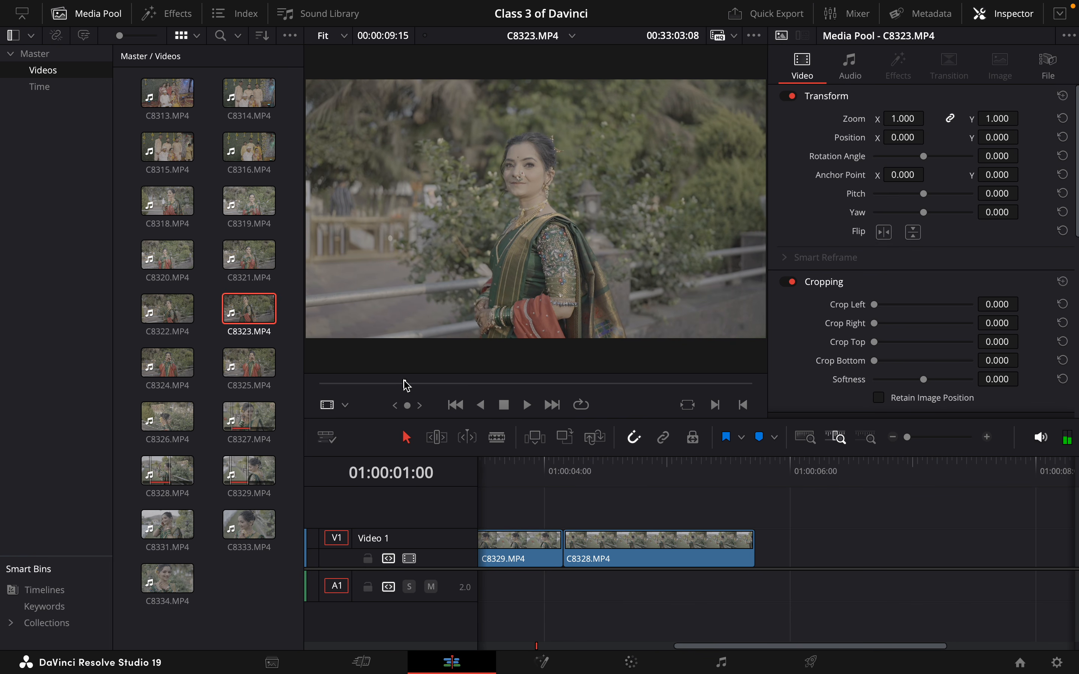
pyautogui.press('space')
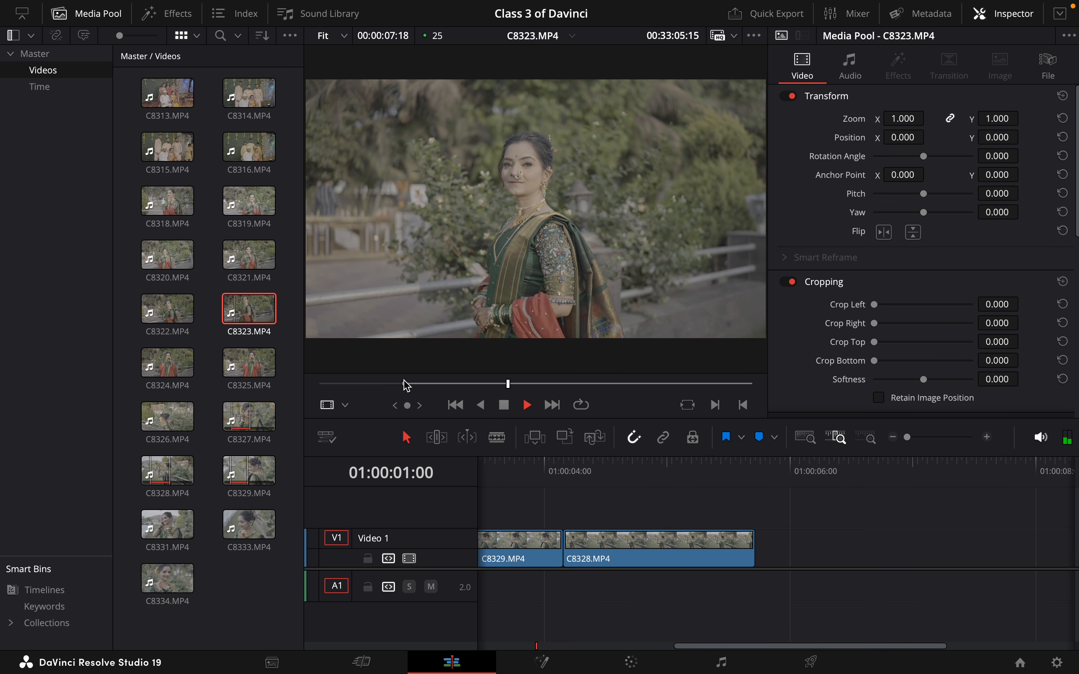
pyautogui.press('o')
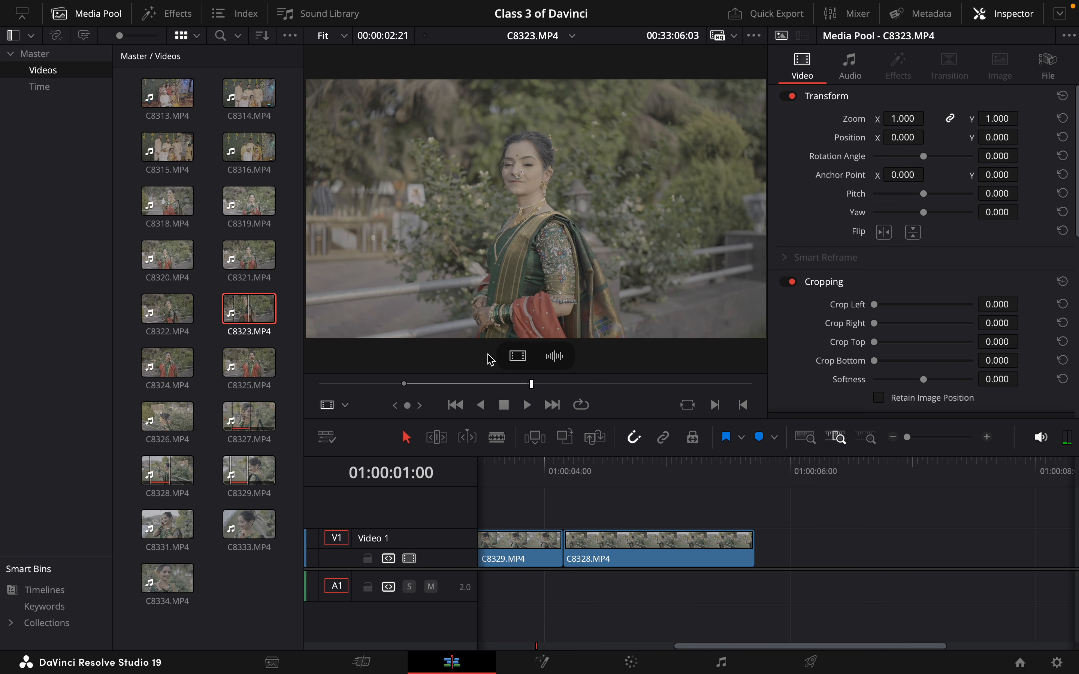
pyautogui.moveTo(517, 357); pyautogui.dragTo(765, 551)
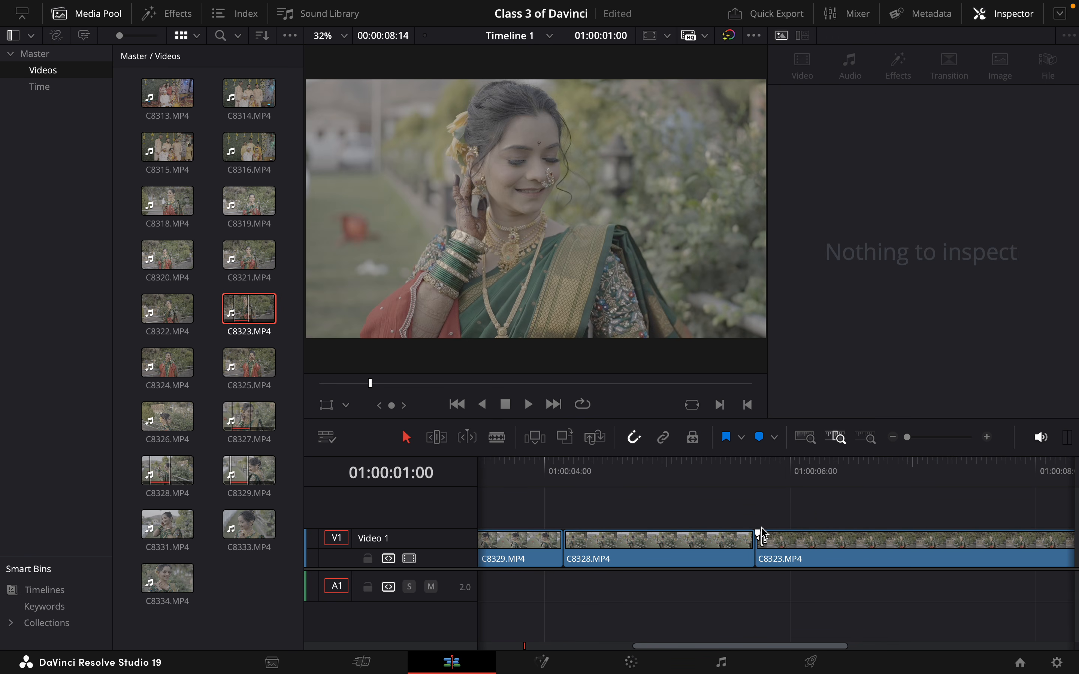
# Position the playhead at 01:00:01:06 on C8327.MP4 in the timeline and open the Color page for that clip.
pyautogui.click(770, 485)
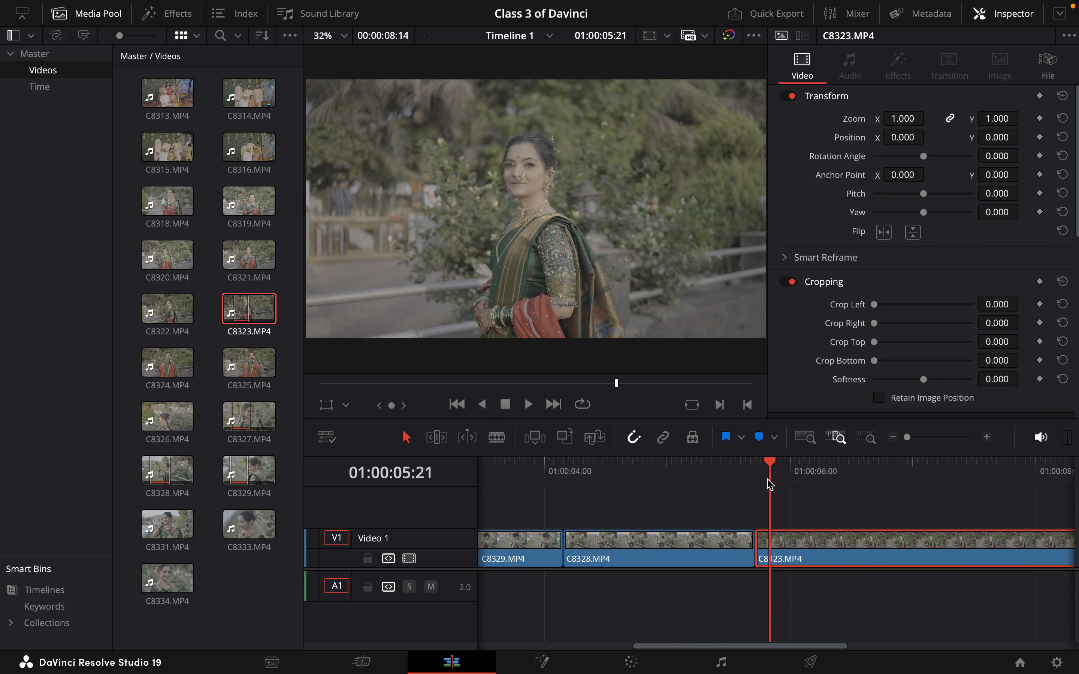
pyautogui.moveTo(774, 484); pyautogui.dragTo(523, 480)
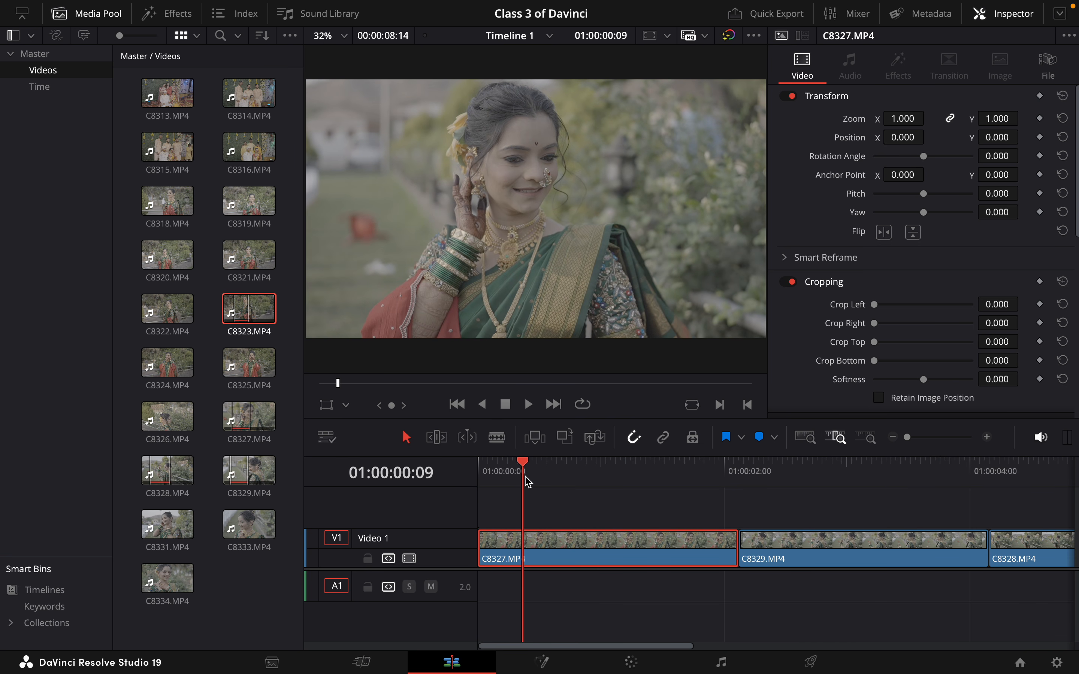
pyautogui.moveTo(521, 476); pyautogui.dragTo(518, 478)
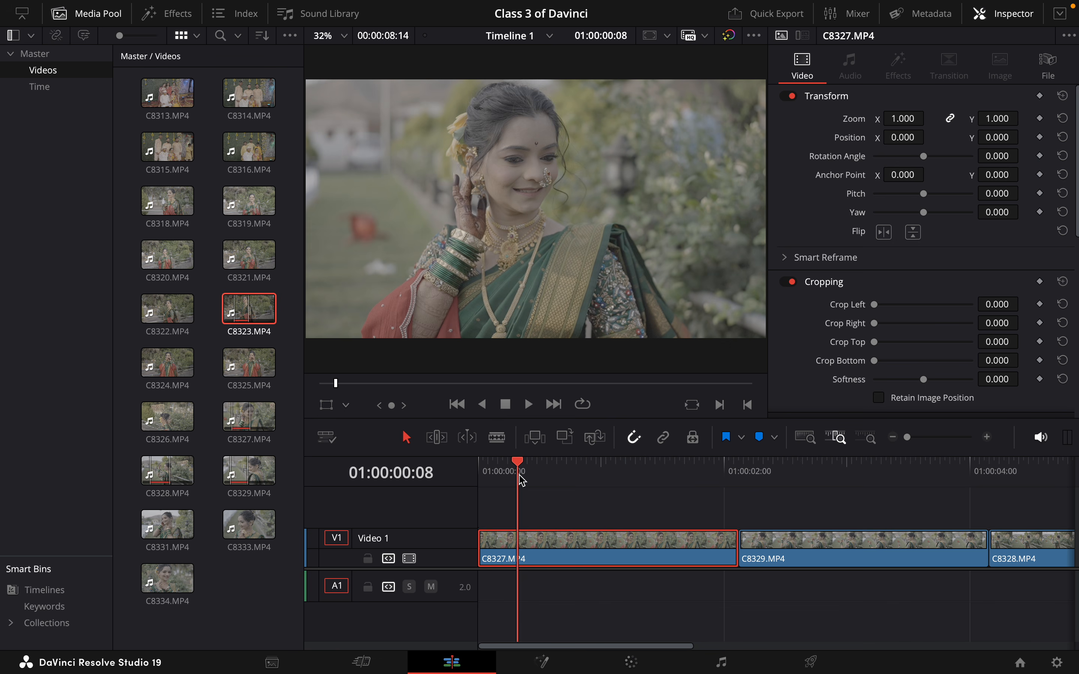
pyautogui.moveTo(517, 476); pyautogui.dragTo(633, 510)
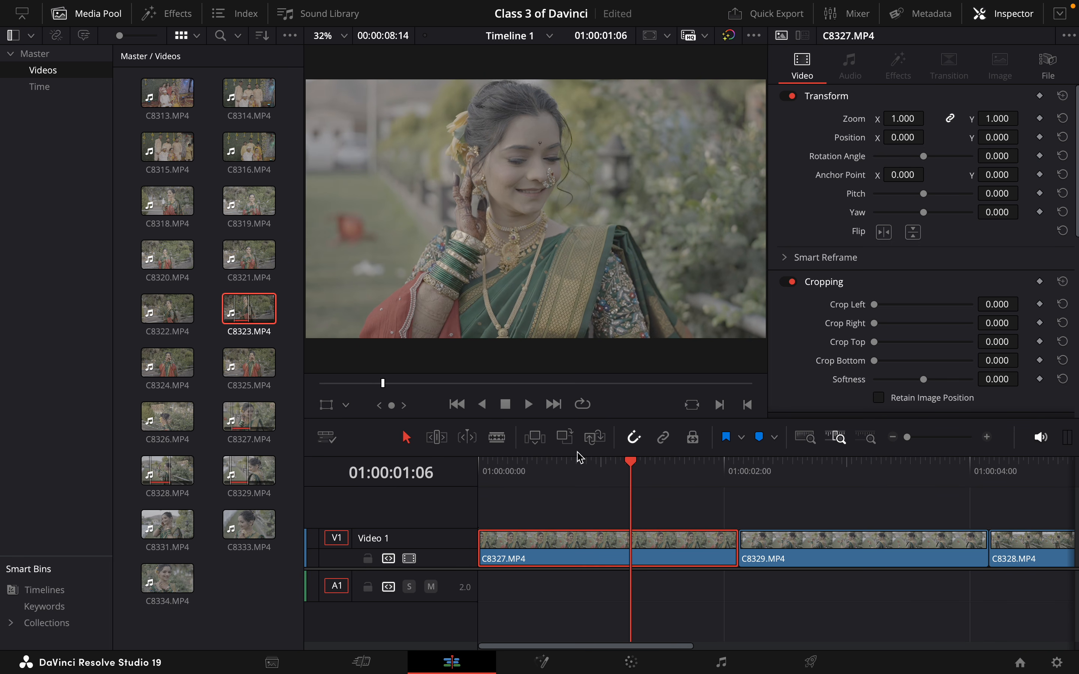
pyautogui.click(624, 665)
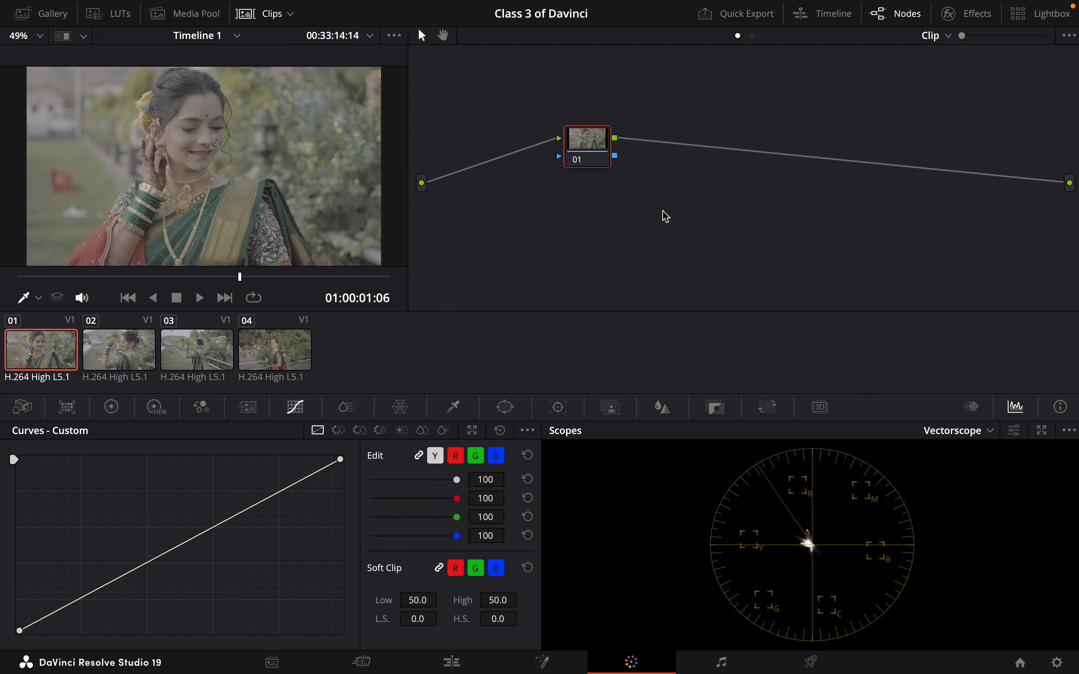
# Add three serial nodes after node 01 in the node graph of the first clip.
pyautogui.hotkey('alt', 's')
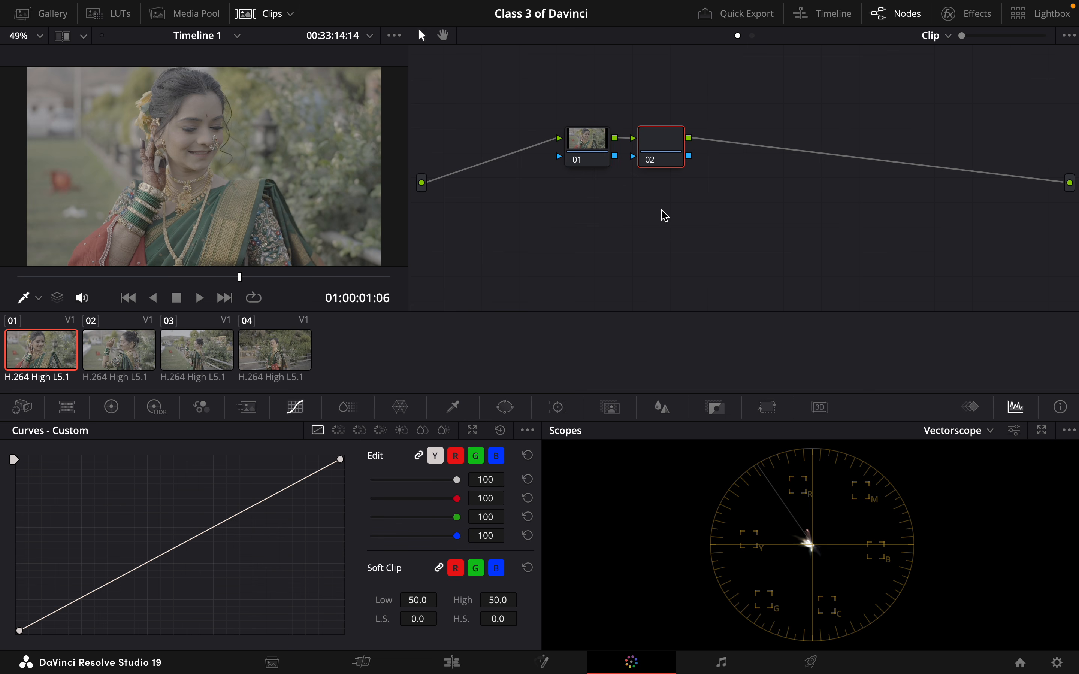
pyautogui.hotkey('alt', 's')
pyautogui.hotkey('alt', 's')
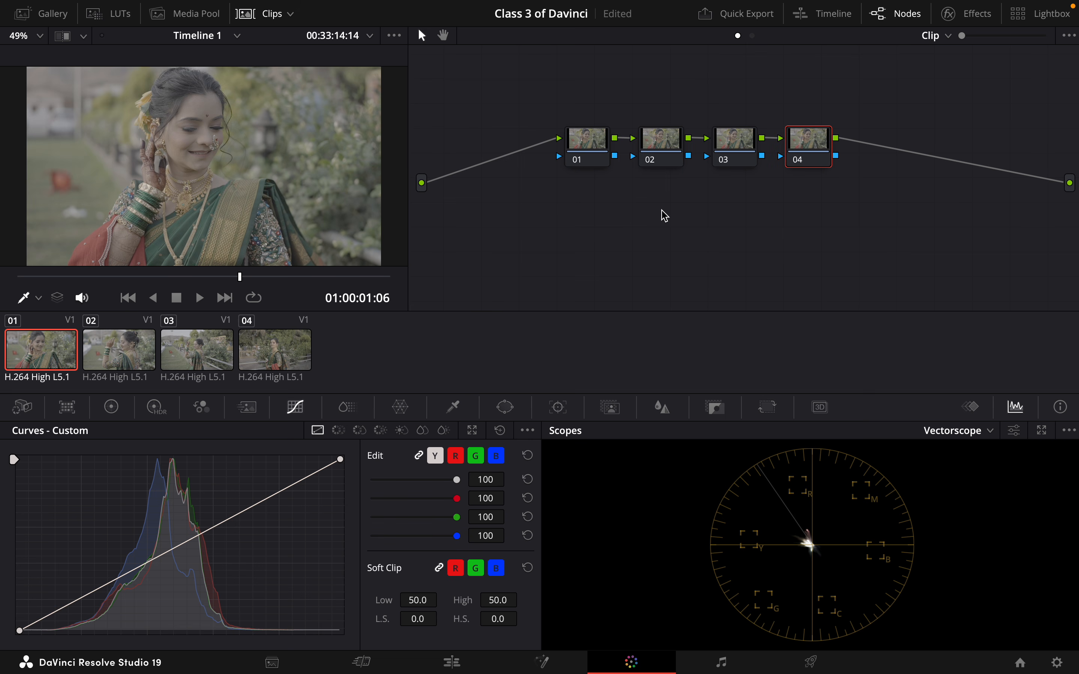
# Label node 02 "cst in" and node 04 "cst out".
pyautogui.click(664, 145)
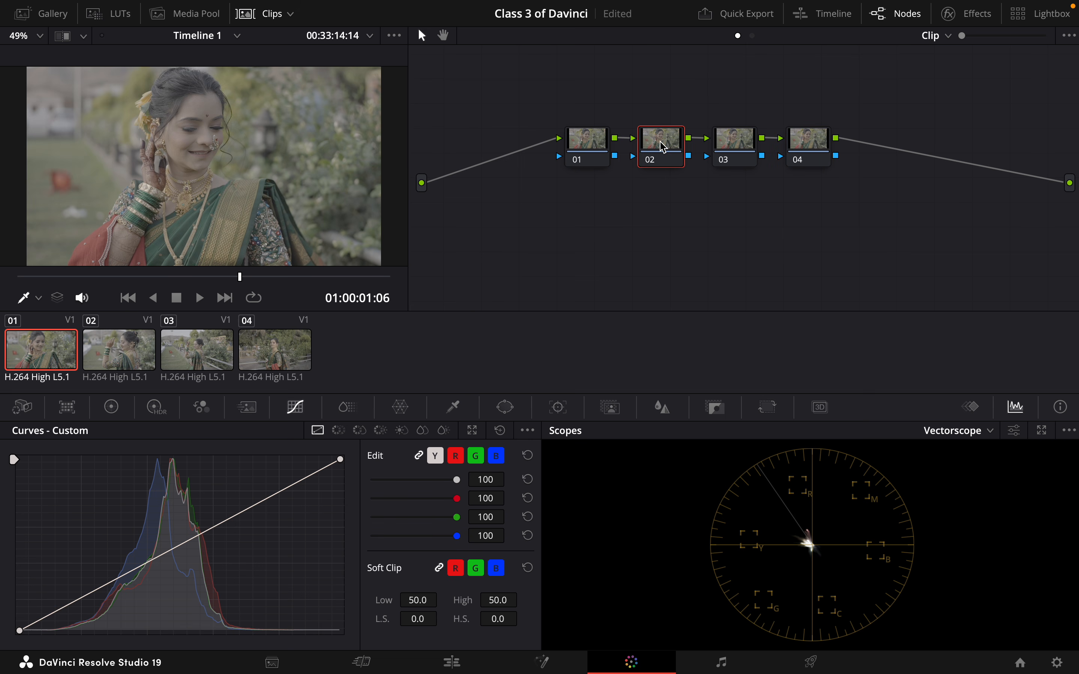
pyautogui.rightClick(663, 148)
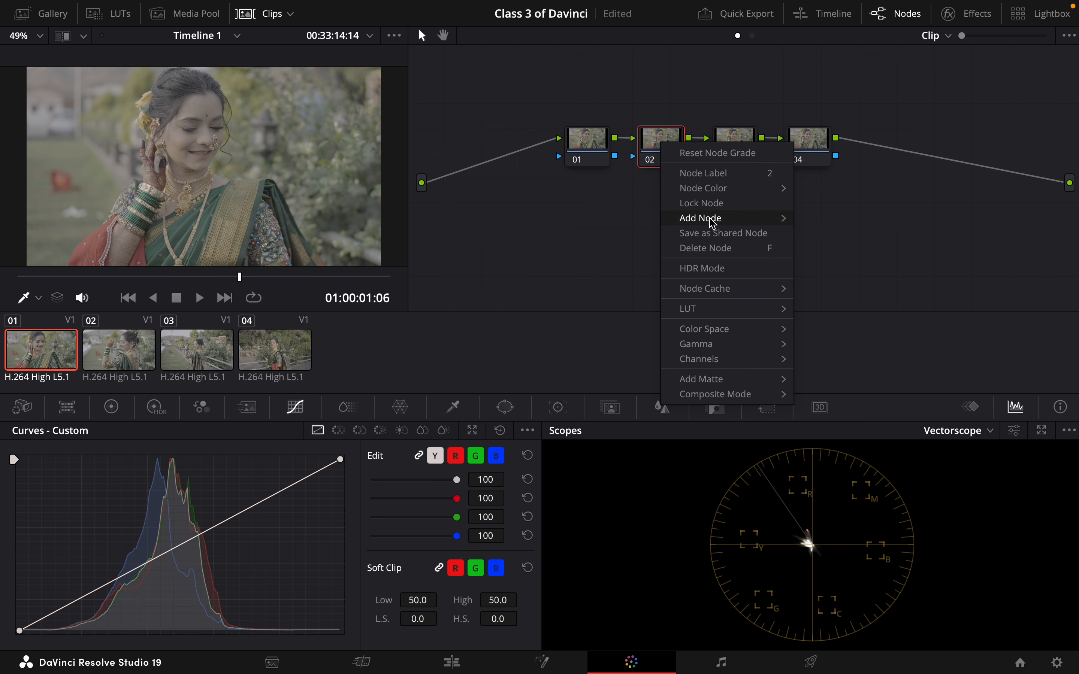
pyautogui.click(640, 222)
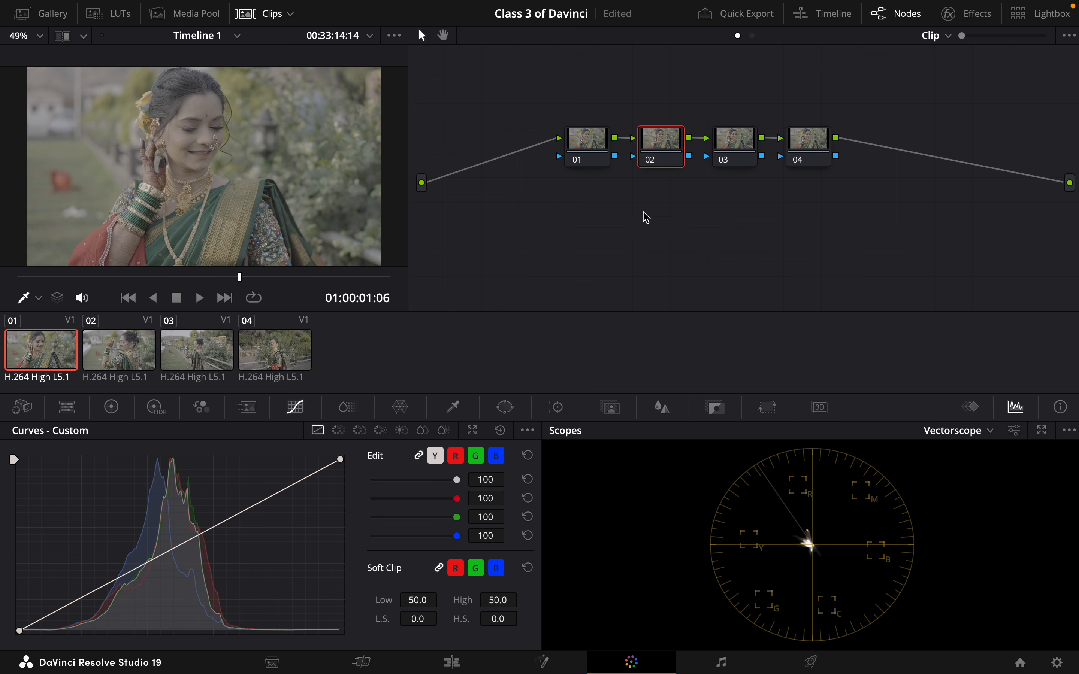
pyautogui.rightClick(661, 159)
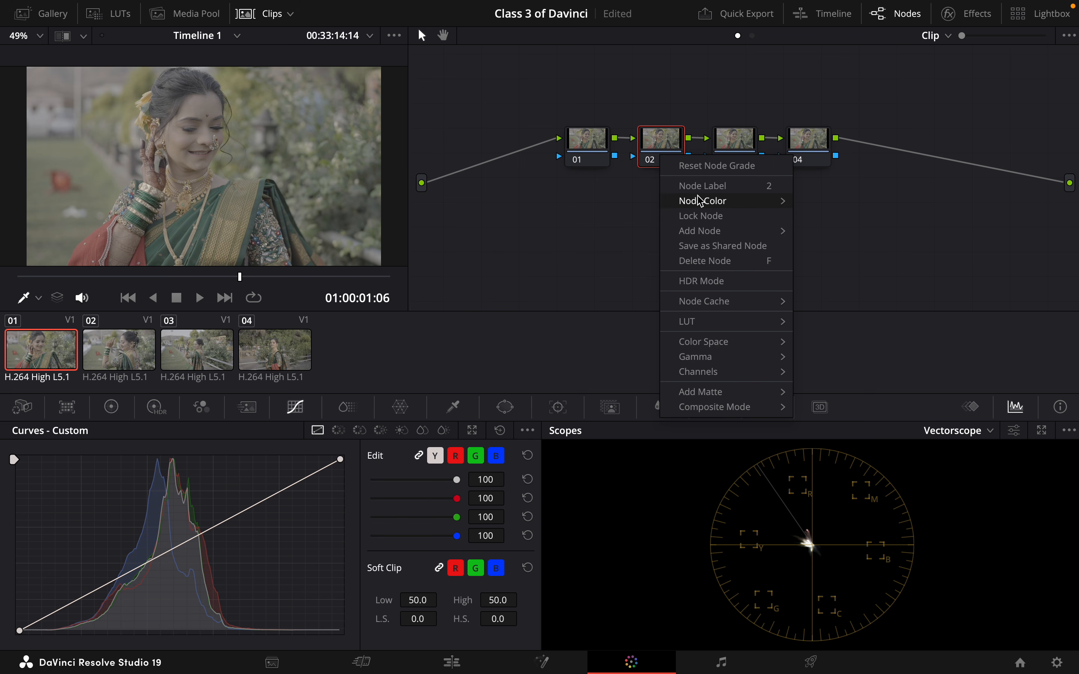
pyautogui.click(698, 183)
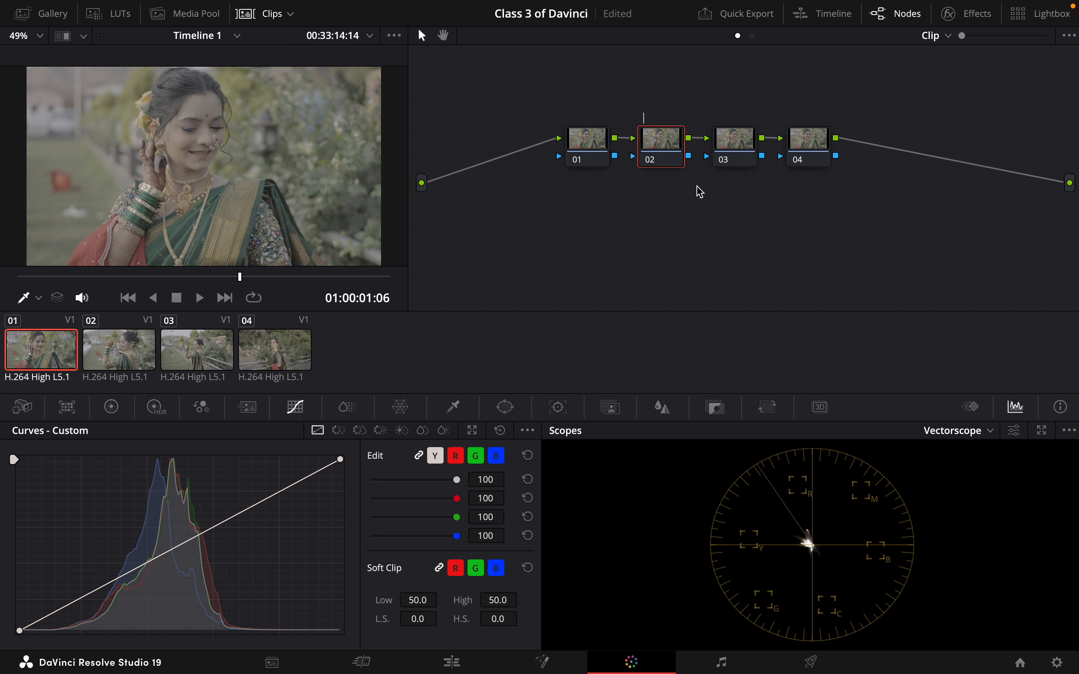
pyautogui.write('st in')
pyautogui.click(807, 139)
pyautogui.write('cst ou')
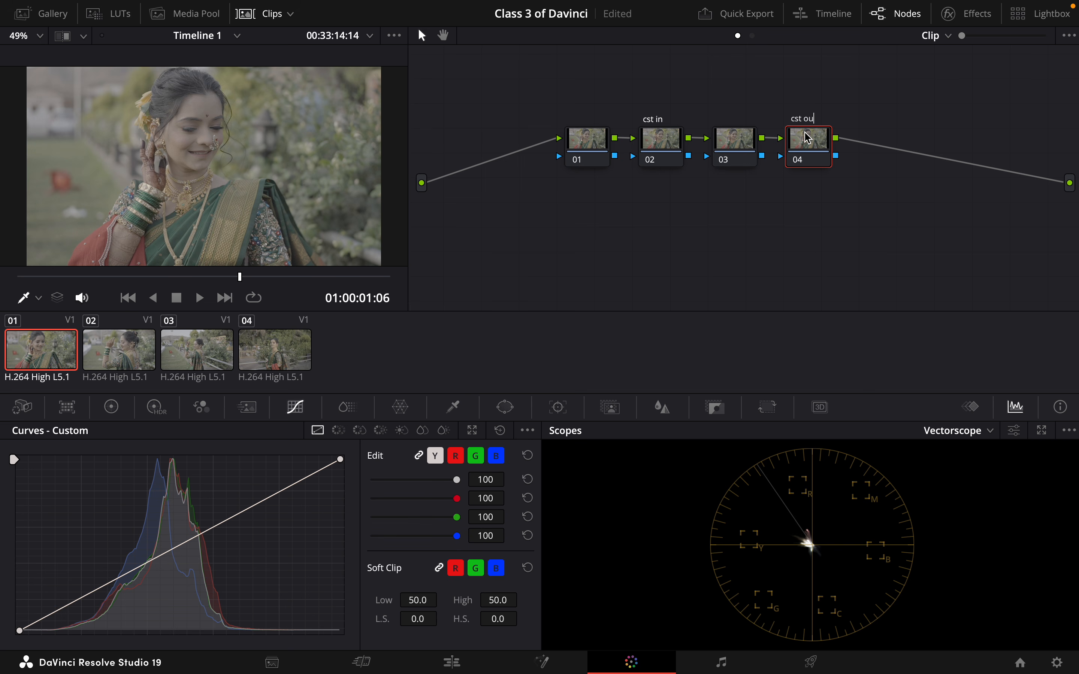
pyautogui.write('t')
pyautogui.press('Return')
# Find the Color Space Transform effect in the effects library, hide the clip thumbnails, and apply the effect to the "cst in" node.
pyautogui.click(663, 142)
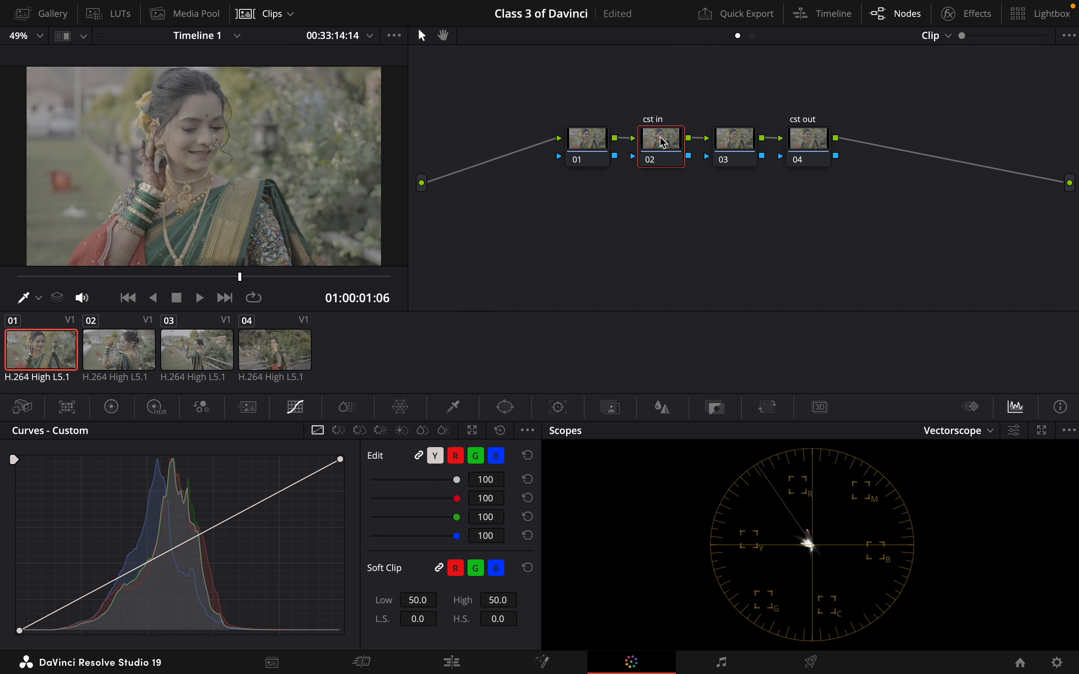
pyautogui.click(948, 13)
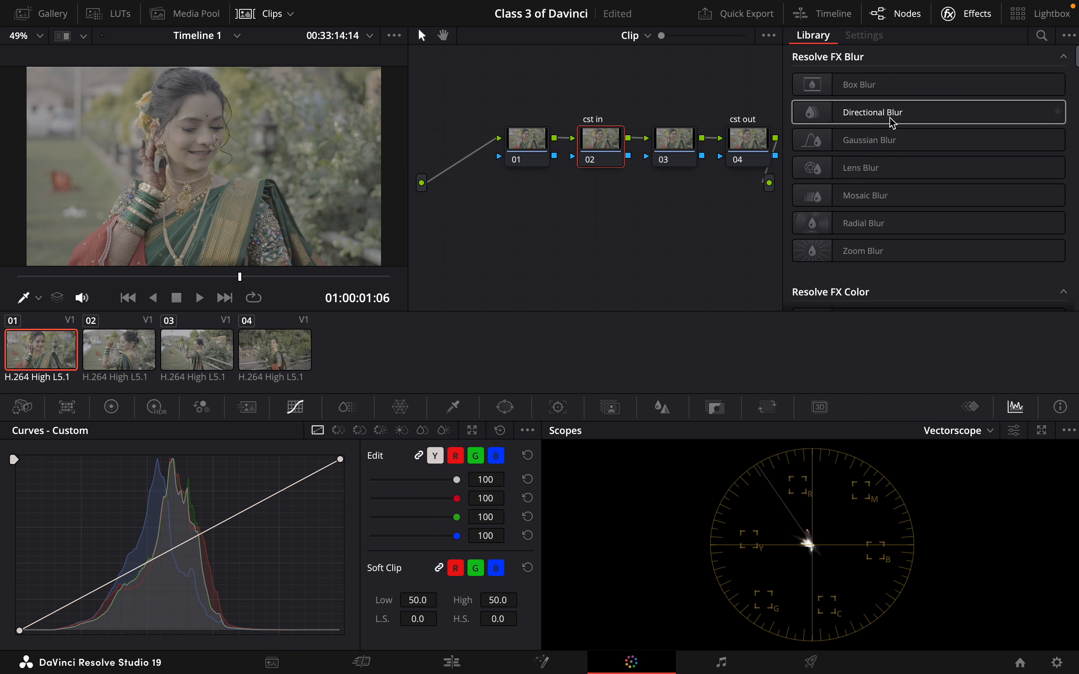
pyautogui.click(1041, 35)
pyautogui.write('cst')
pyautogui.press('BackSpace')
pyautogui.press('BackSpace')
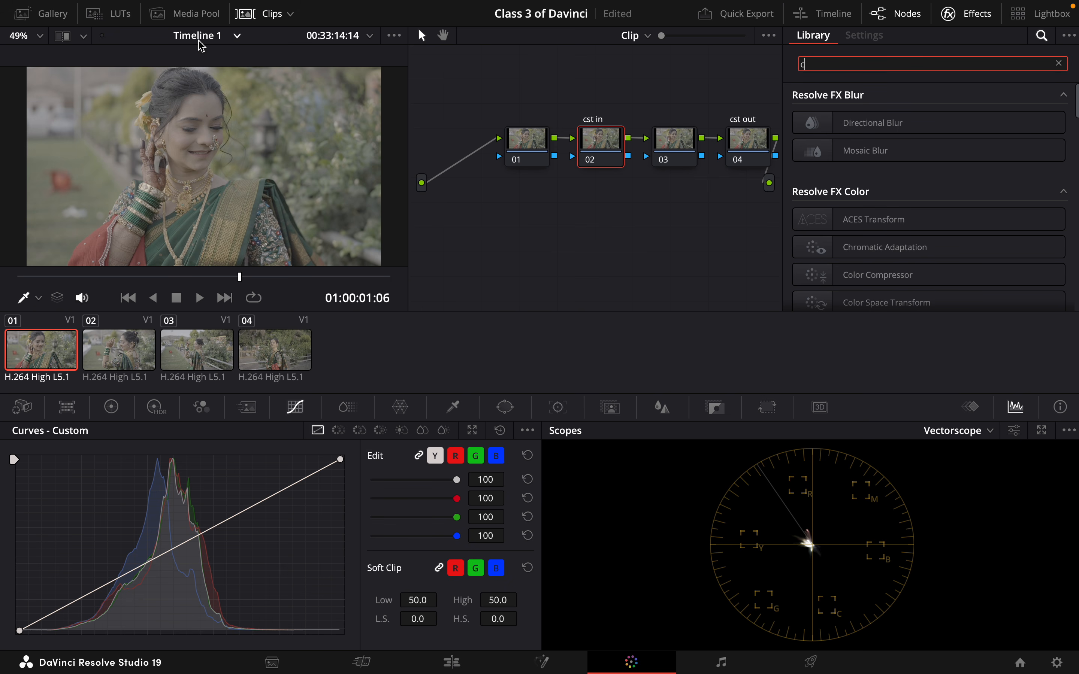
pyautogui.click(267, 13)
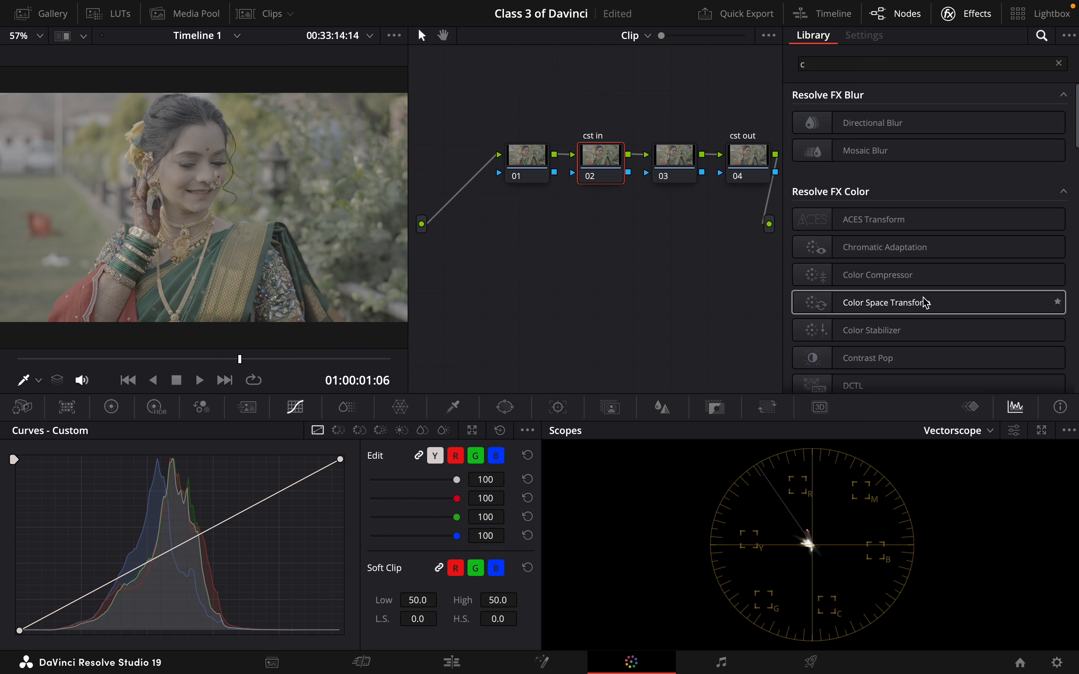
pyautogui.click(901, 305)
pyautogui.moveTo(901, 305); pyautogui.dragTo(602, 161)
# Set the input color space of the "cst in" node's Color Space Transform to Sony S-Gamut3.Cine.
pyautogui.click(965, 140)
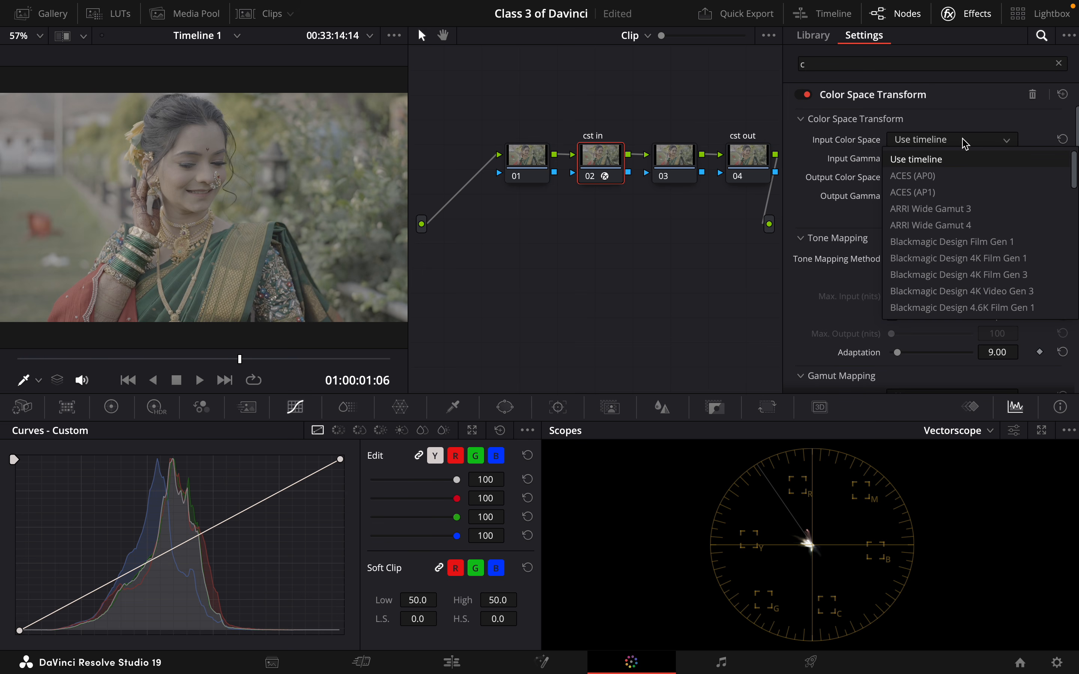
pyautogui.press('d')
pyautogui.press('d')
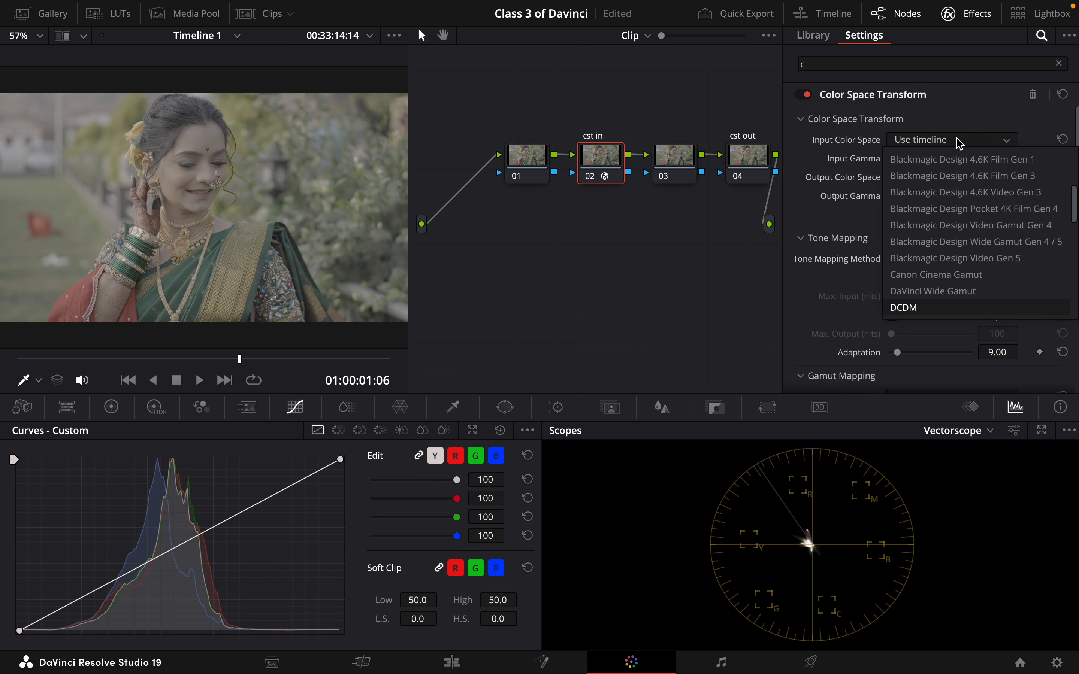
pyautogui.press('s')
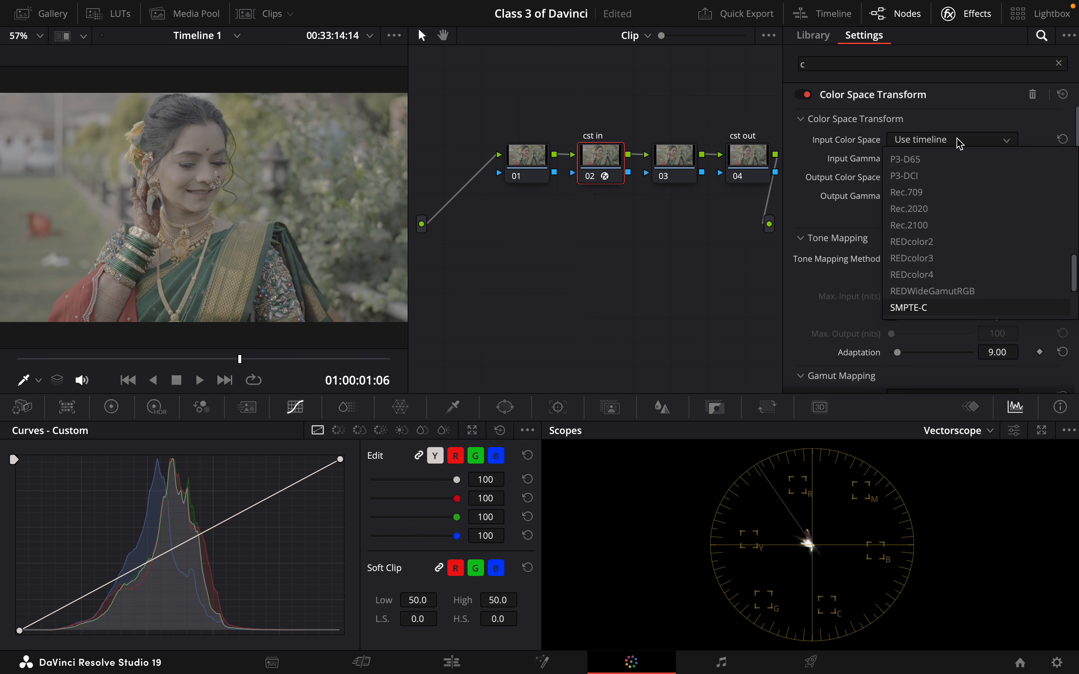
pyautogui.press('Up')
pyautogui.press('Up')
pyautogui.press('Down')
pyautogui.press('Down')
pyautogui.press('Down')
pyautogui.press('Down')
pyautogui.press('Down')
pyautogui.press('Down')
pyautogui.press('Up')
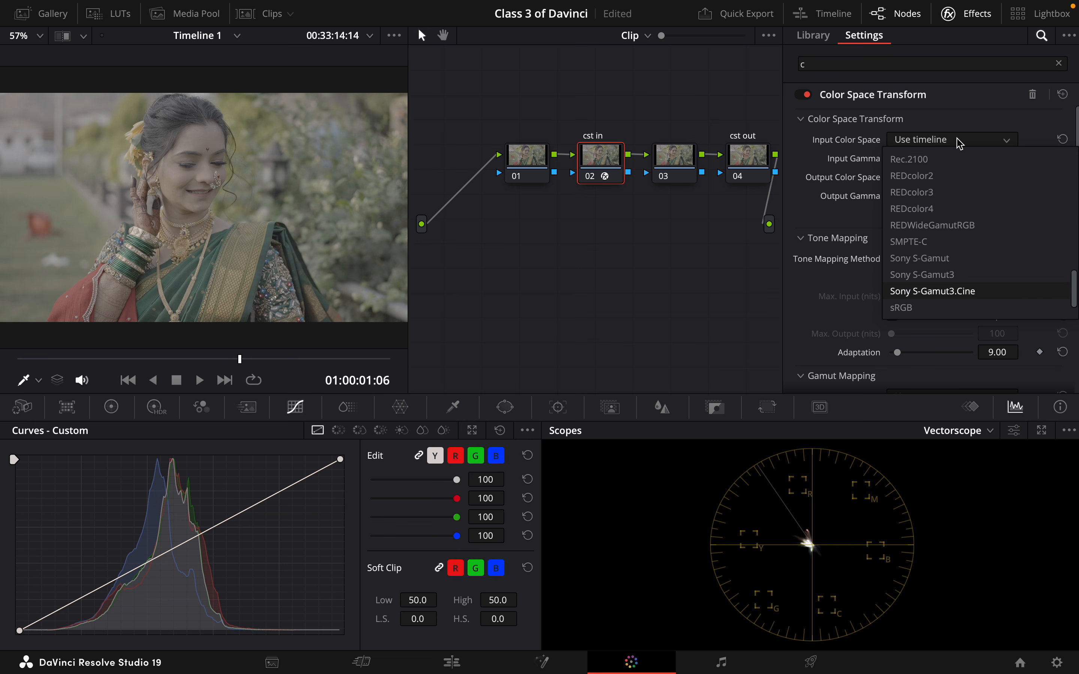
pyautogui.press('Return')
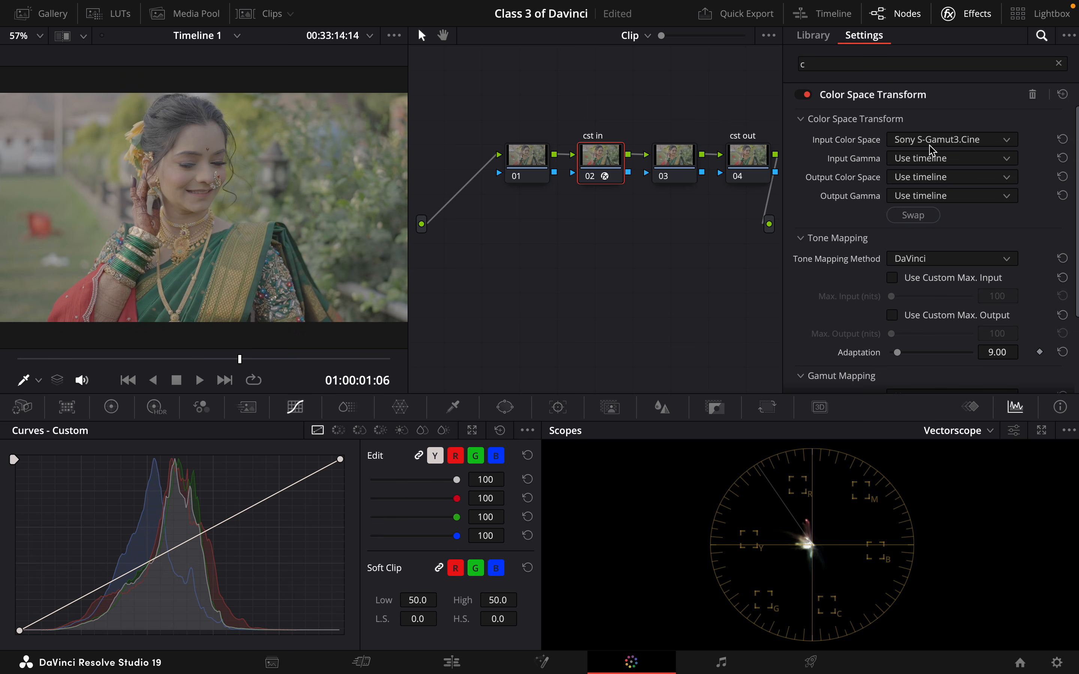
# Set the input gamma of the "cst in" transform to Sony S-Log3.
pyautogui.click(949, 162)
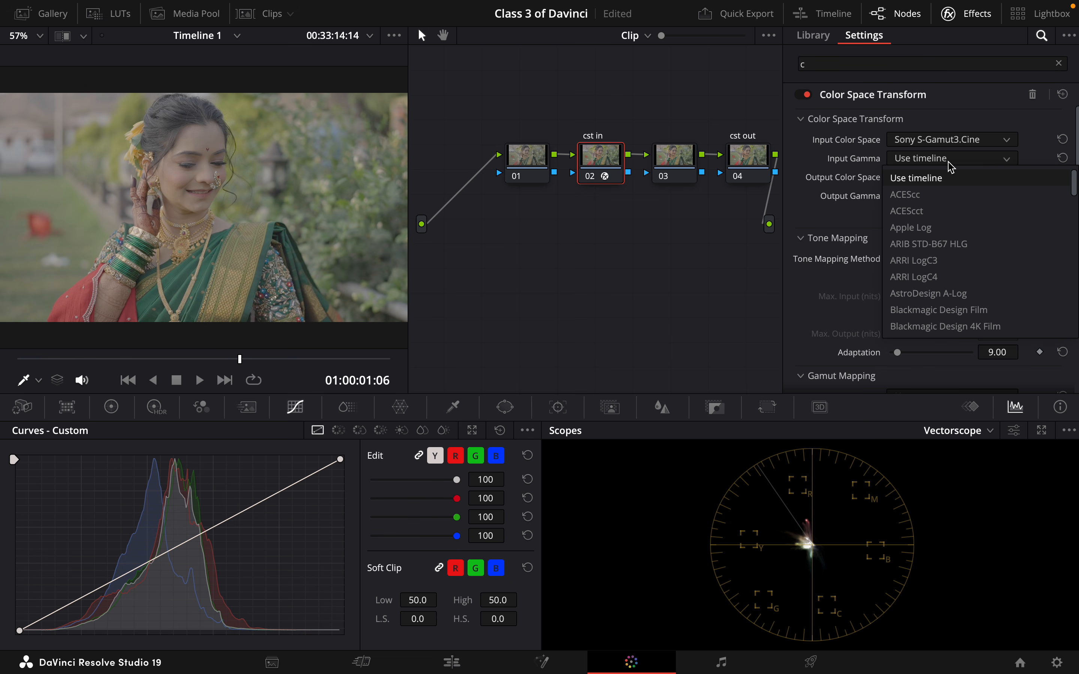
pyautogui.press('s')
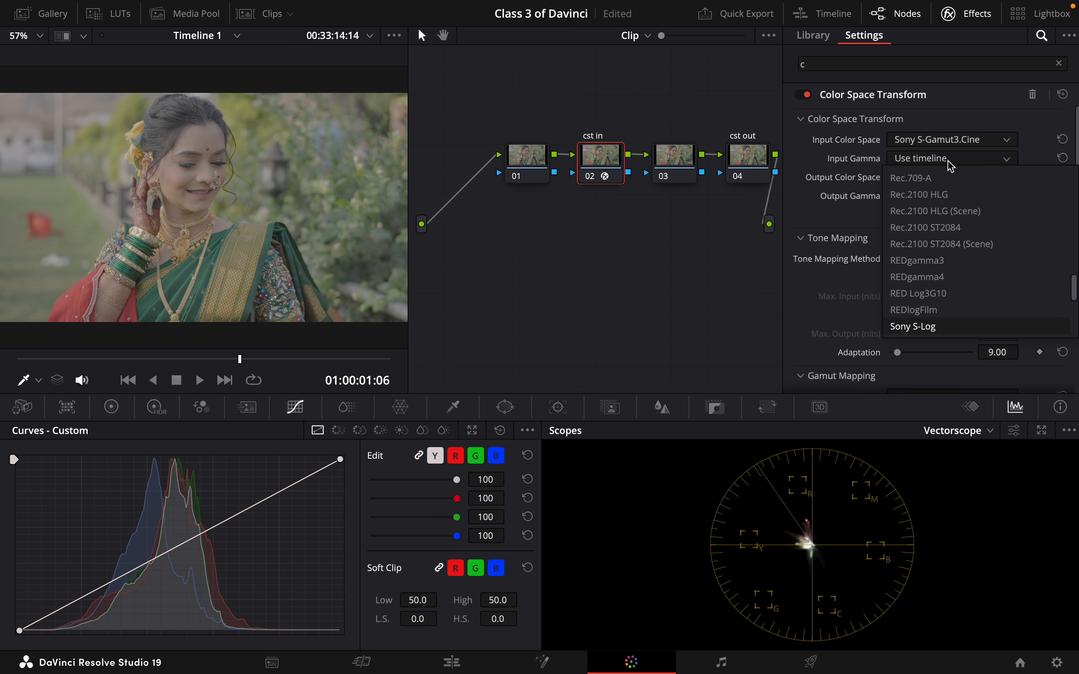
pyautogui.scroll(-1, 949, 318)
pyautogui.click(949, 327)
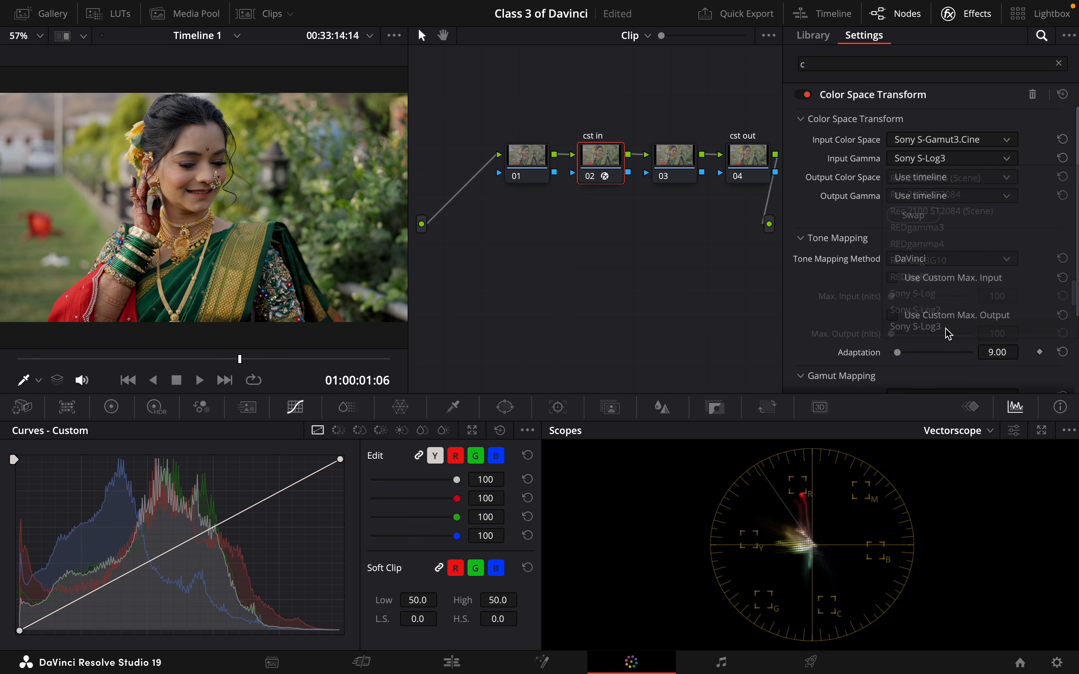
# Set the "cst in" transform's output color space to DaVinci Wide Gamut and its output gamma to DaVinci Intermediate.
pyautogui.click(936, 180)
pyautogui.press('d')
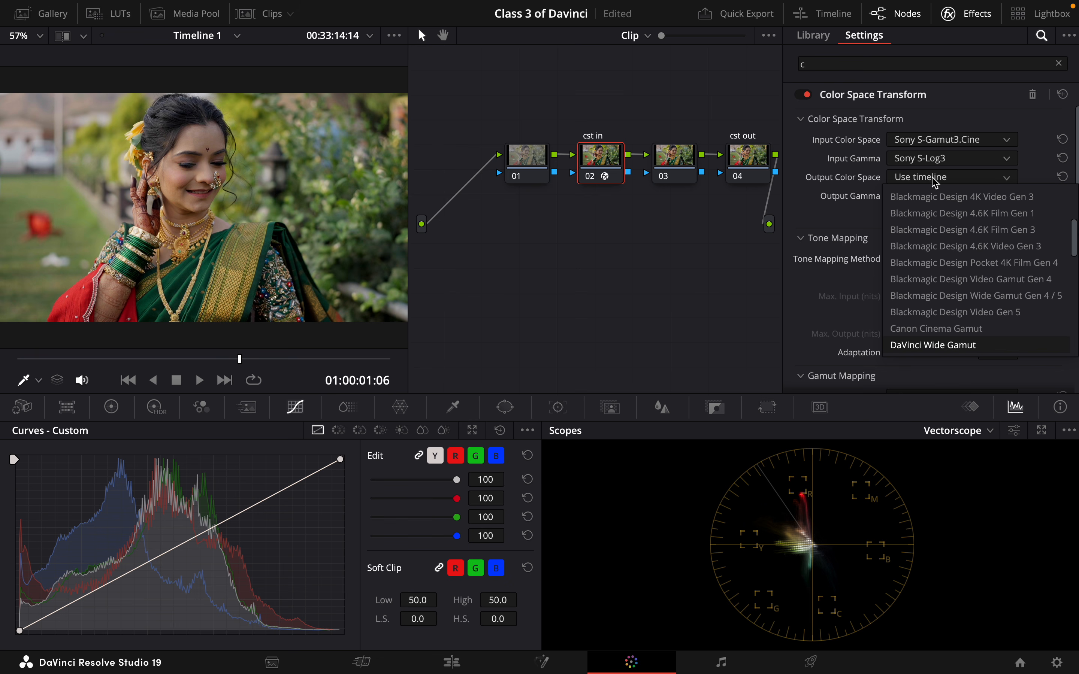
pyautogui.click(952, 344)
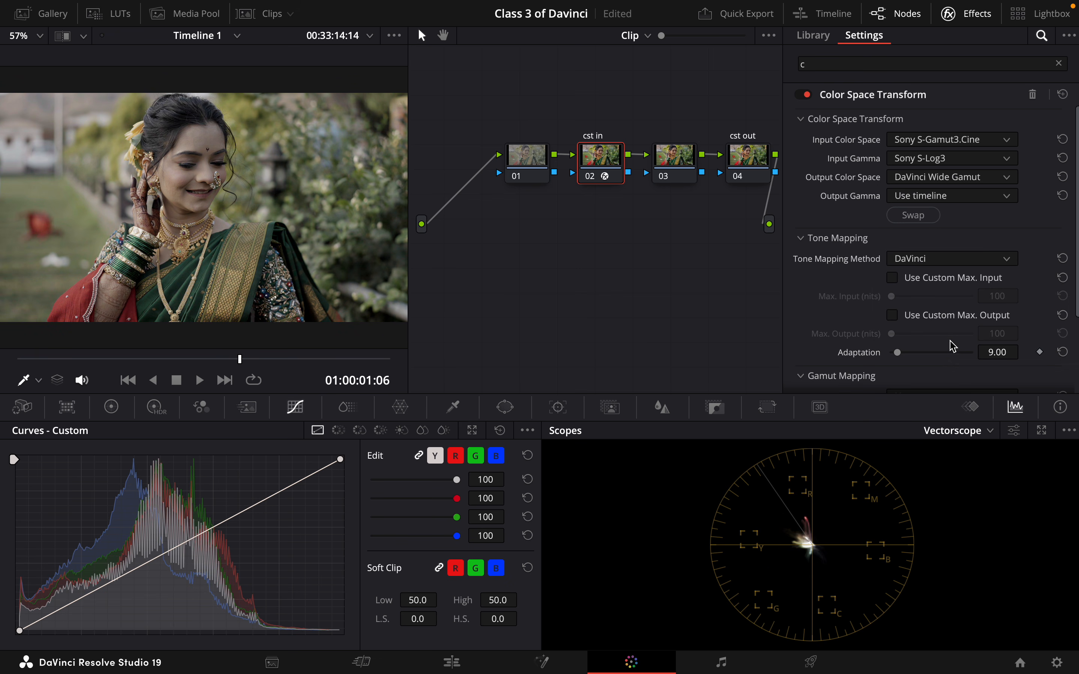
pyautogui.click(939, 196)
pyautogui.press('d')
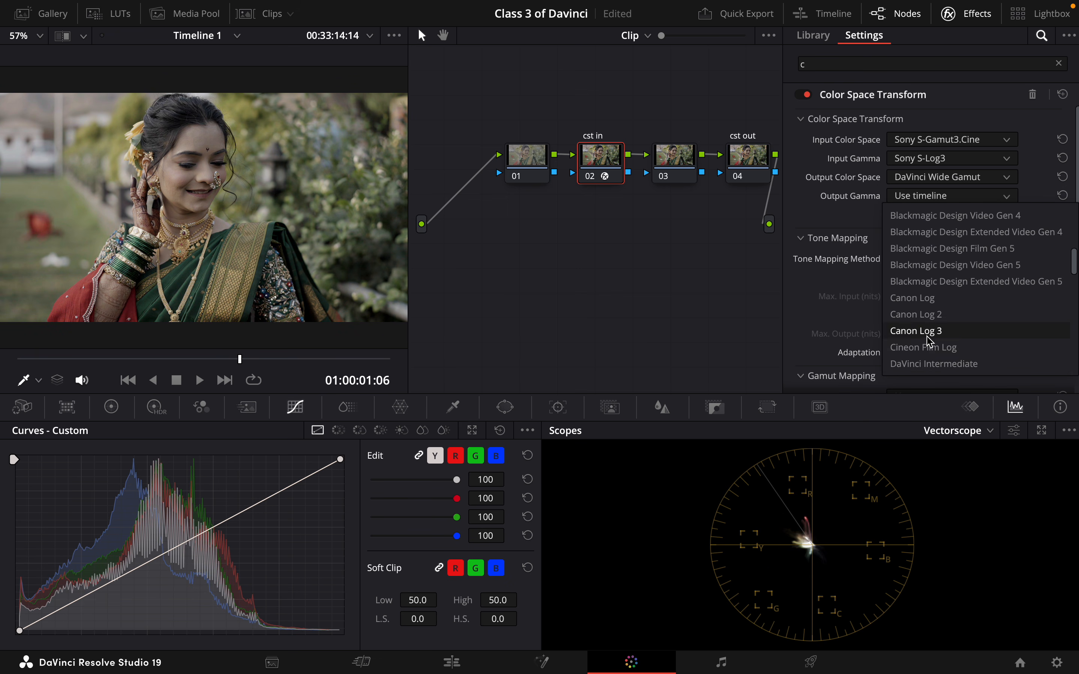
pyautogui.click(922, 363)
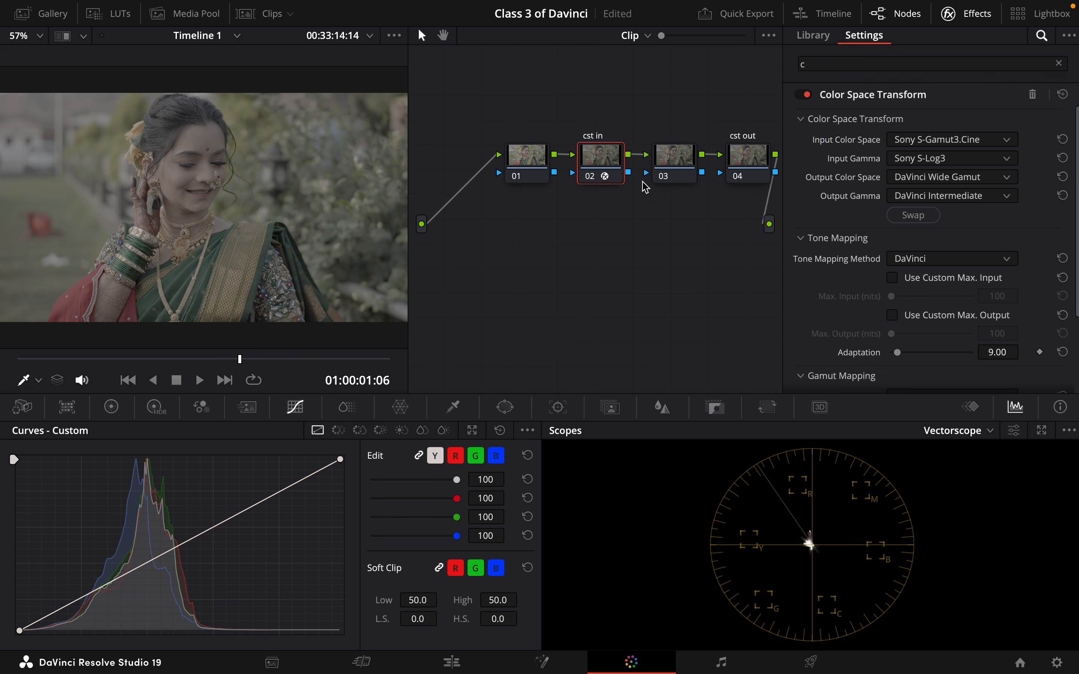
# Apply Color Space Transform to the "cst out" node with DaVinci Wide Gamut as input color space and DaVinci Intermediate as input gamma.
pyautogui.click(747, 161)
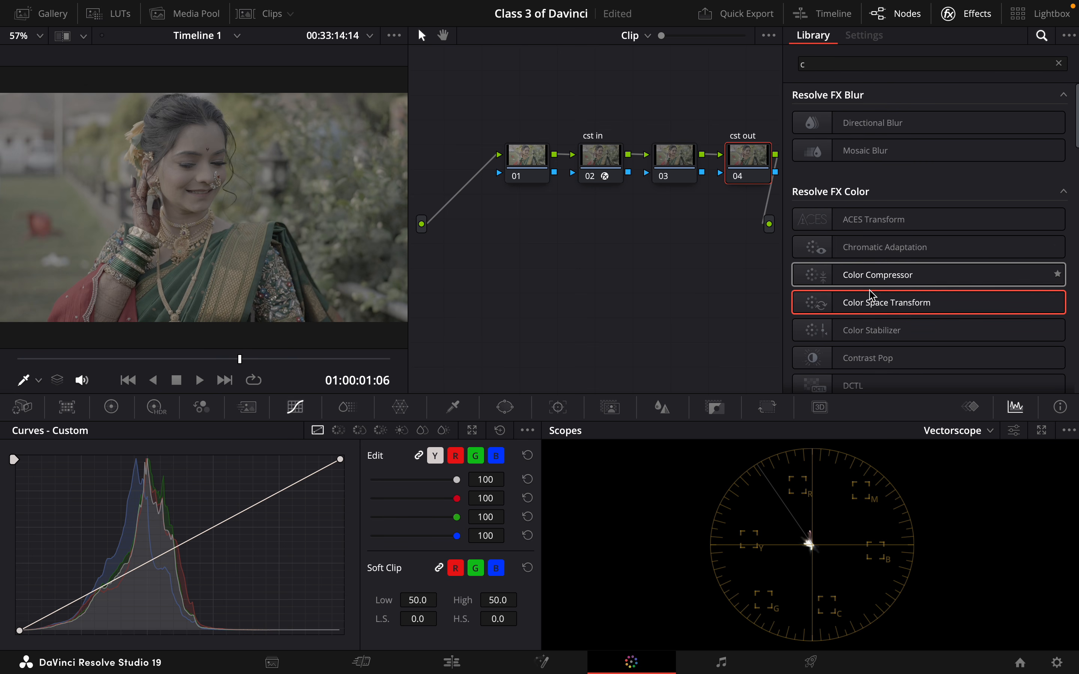
pyautogui.moveTo(850, 301); pyautogui.dragTo(749, 146)
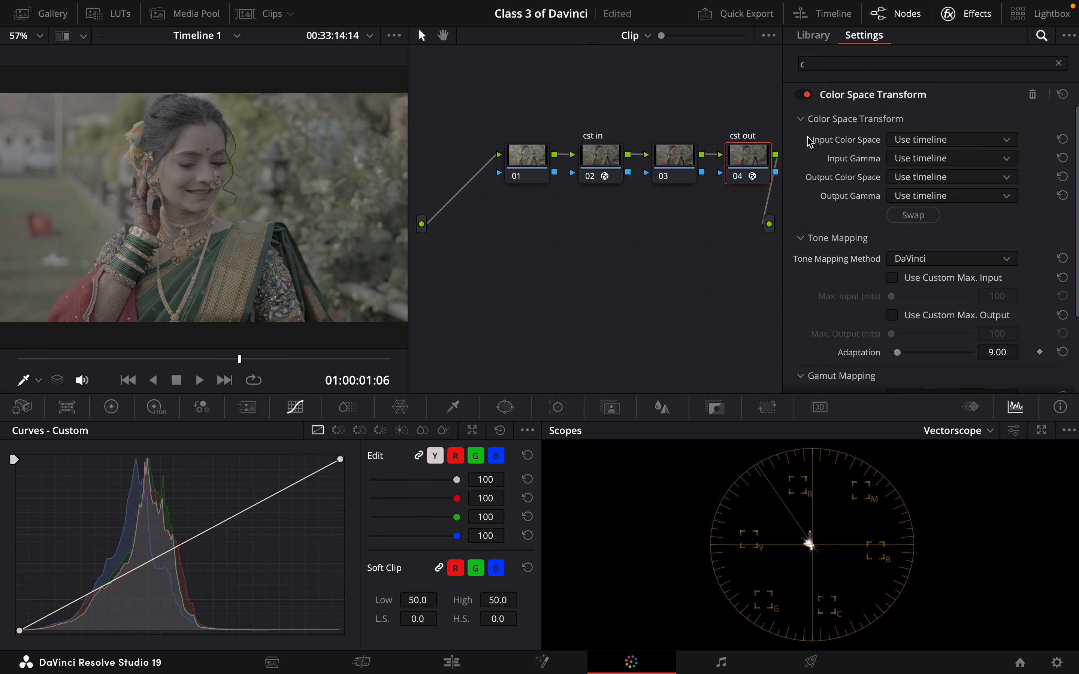
pyautogui.click(934, 144)
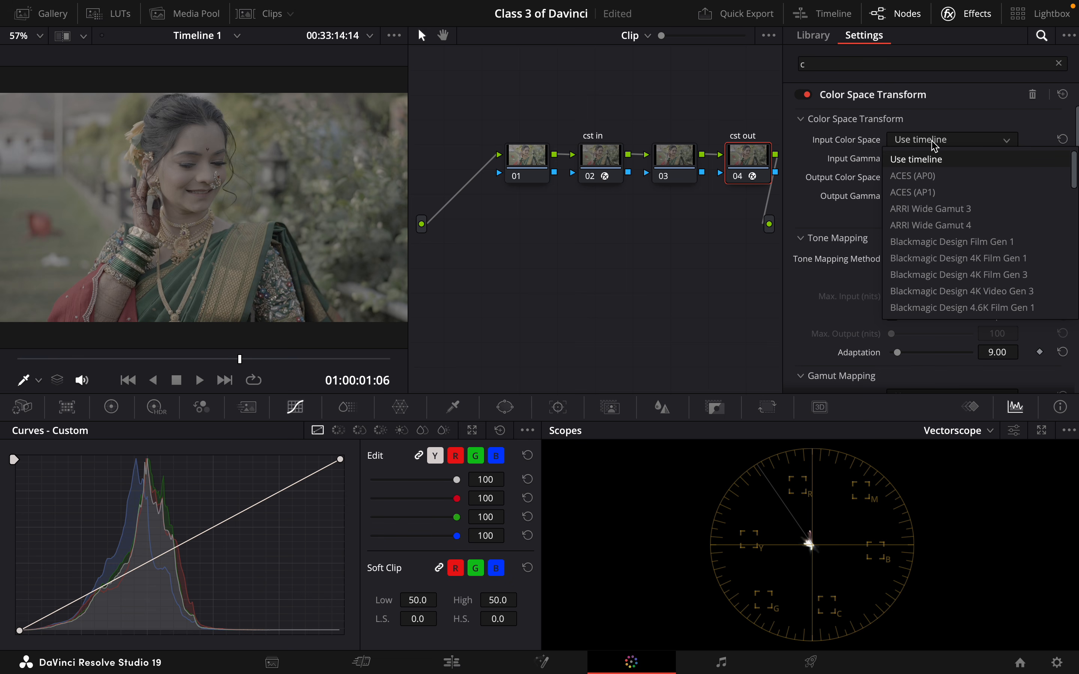
pyautogui.scroll(-10, 937, 191)
pyautogui.scroll(10, 936, 192)
pyautogui.click(927, 166)
pyautogui.click(924, 161)
pyautogui.scroll(-5, 925, 165)
pyautogui.click(938, 327)
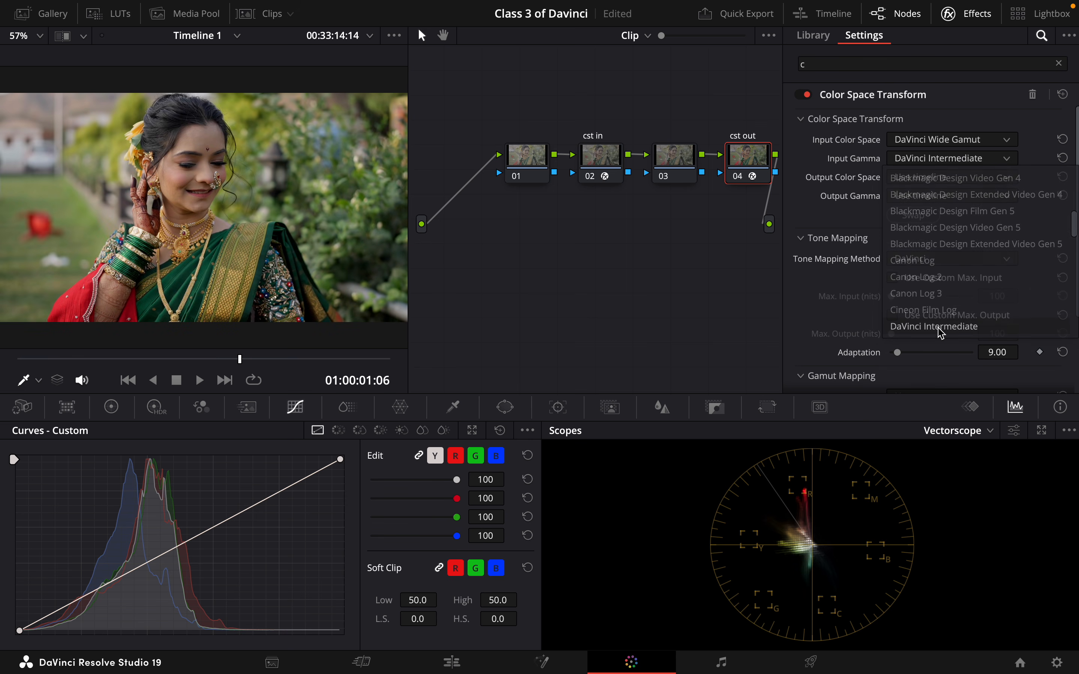
# Set the output color space of the "cst out" transform to Rec.709.
pyautogui.click(935, 178)
pyautogui.press('r')
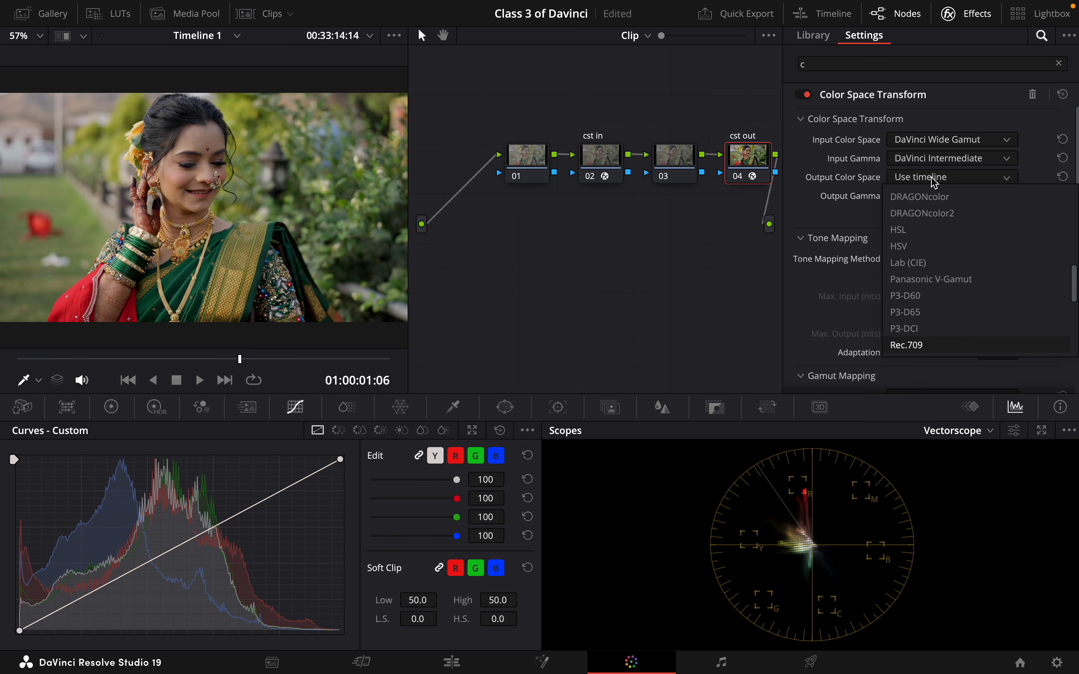
pyautogui.click(922, 333)
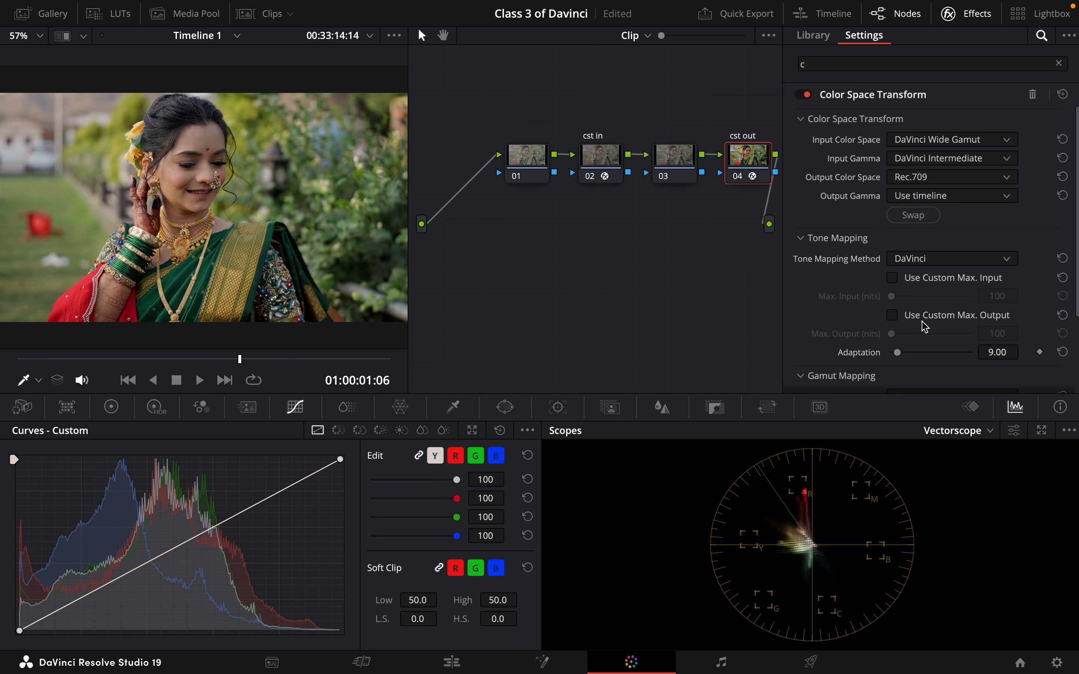
# Set the output gamma of the "cst out" transform to Rec.709-A.
pyautogui.click(927, 198)
pyautogui.press('r')
pyautogui.press('r')
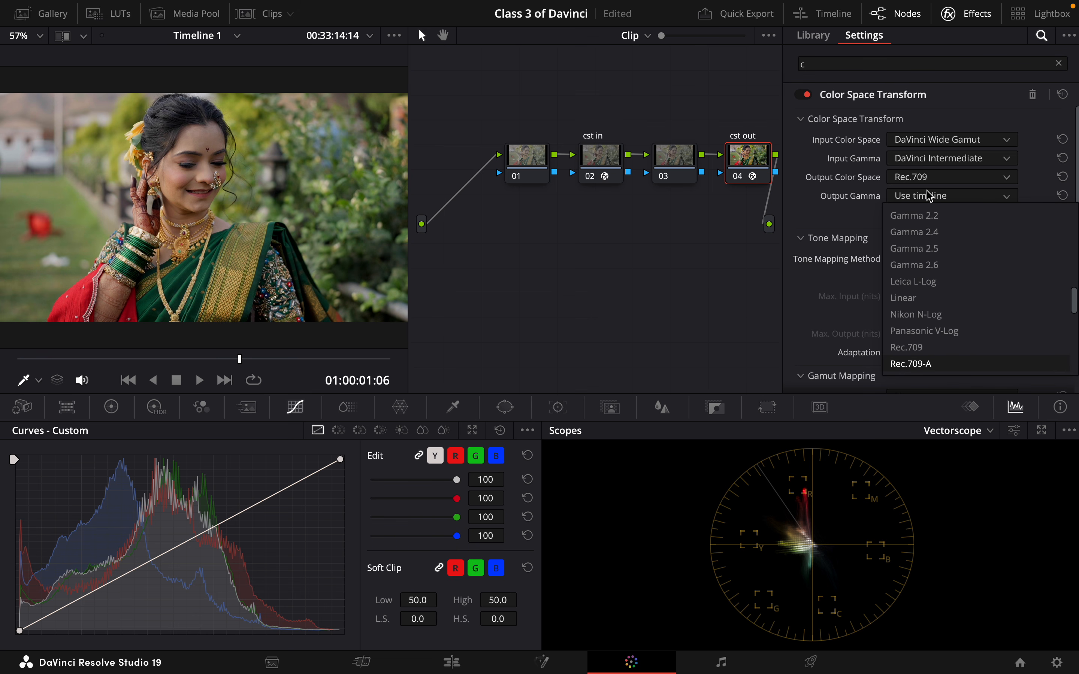
pyautogui.click(921, 250)
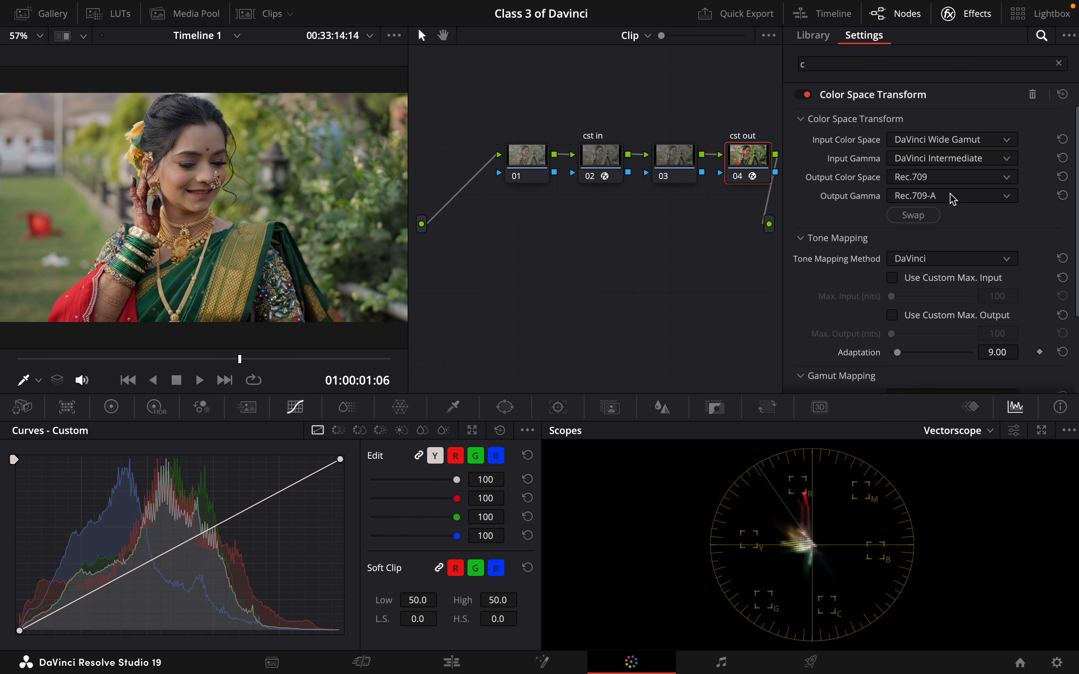
# Try Gamma 2.4 as the output gamma of the "cst out" transform.
pyautogui.click(952, 198)
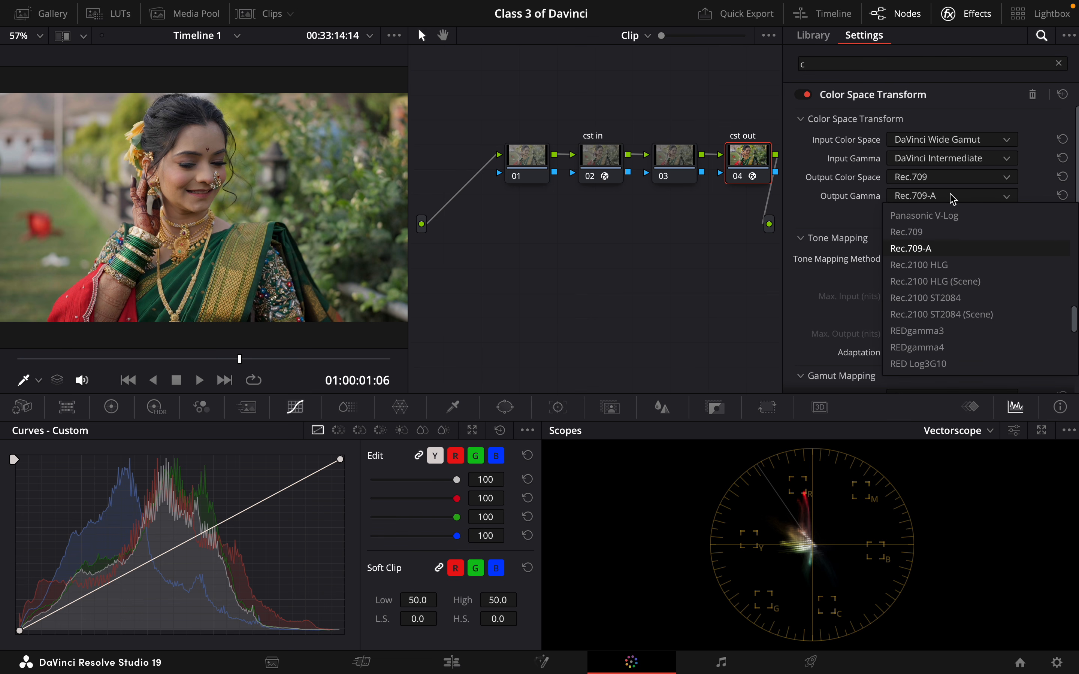
pyautogui.press('Up')
pyautogui.press('Up')
pyautogui.press('Up')
pyautogui.press('Up')
pyautogui.press('Up')
pyautogui.press('Up')
pyautogui.press('Up')
pyautogui.press('Up')
pyautogui.press('Up')
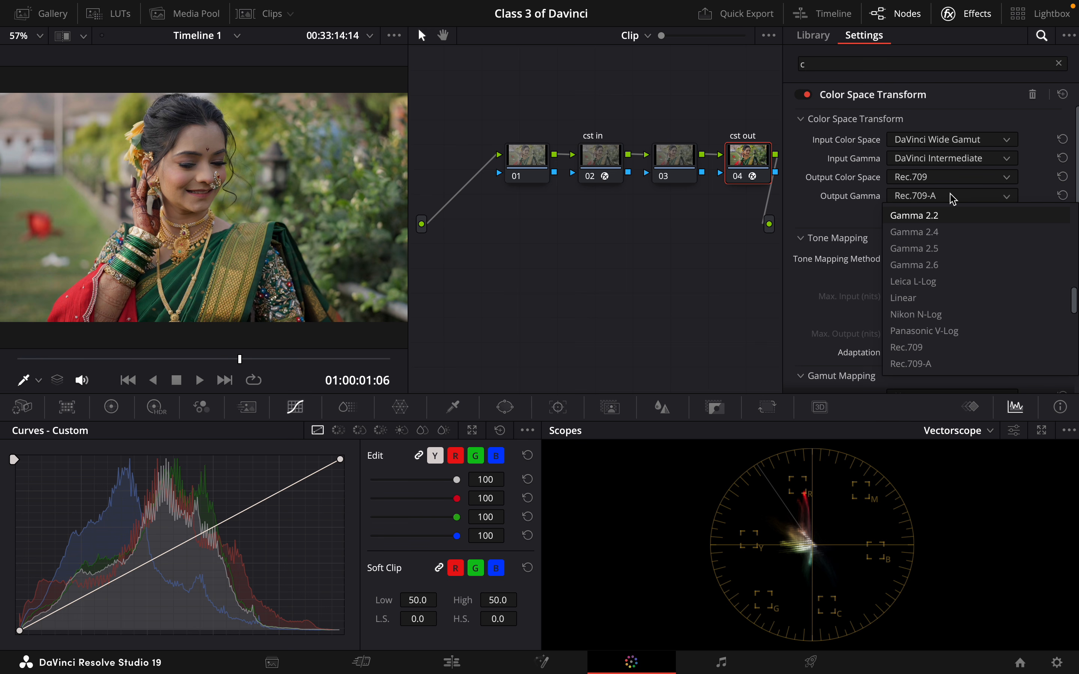
pyautogui.click(942, 232)
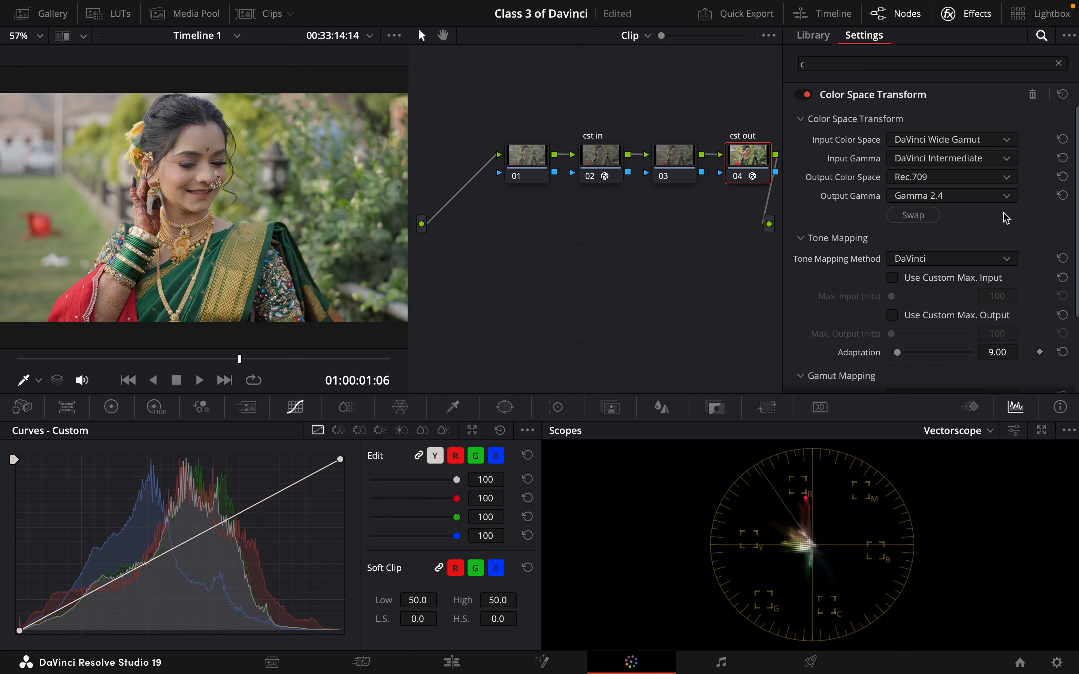
# Compare Rec.709-A and Gamma 2.4 as output gamma of the "cst out" transform, finishing on Rec.709-A.
pyautogui.click(966, 196)
pyautogui.press('r')
pyautogui.press('r')
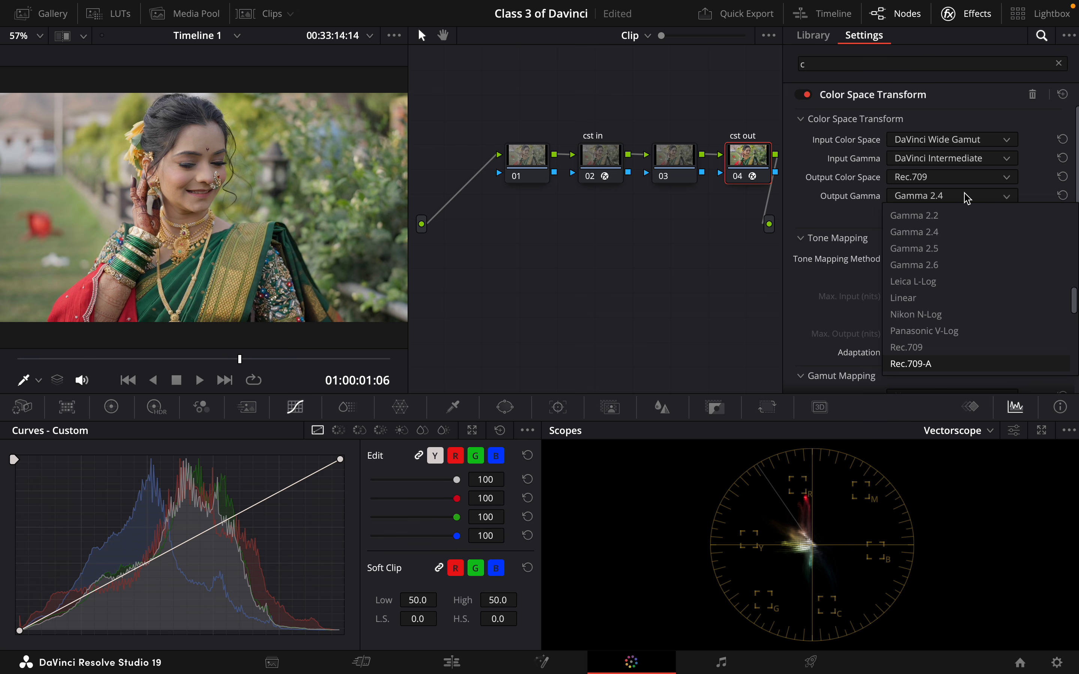
pyautogui.press('Return')
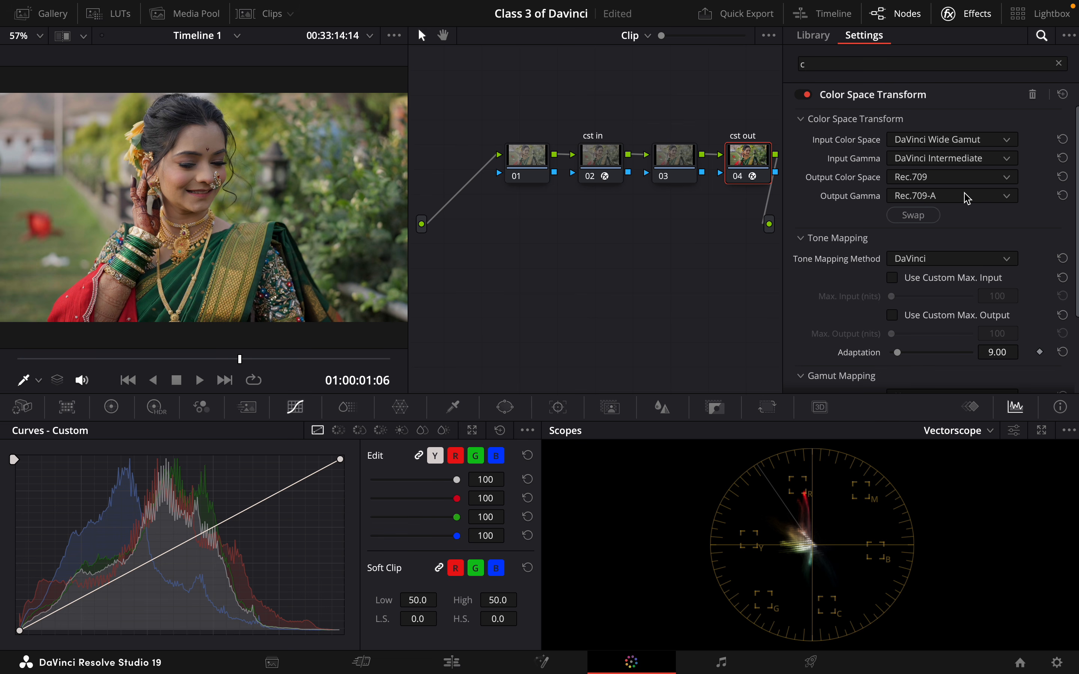
pyautogui.click(966, 198)
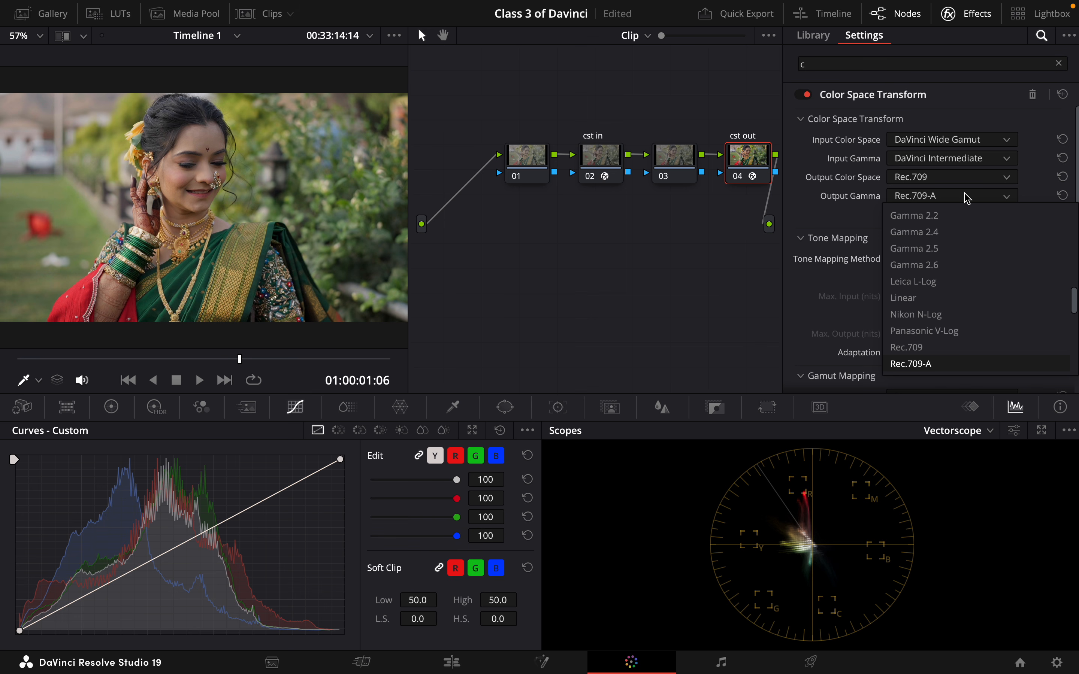
pyautogui.click(958, 232)
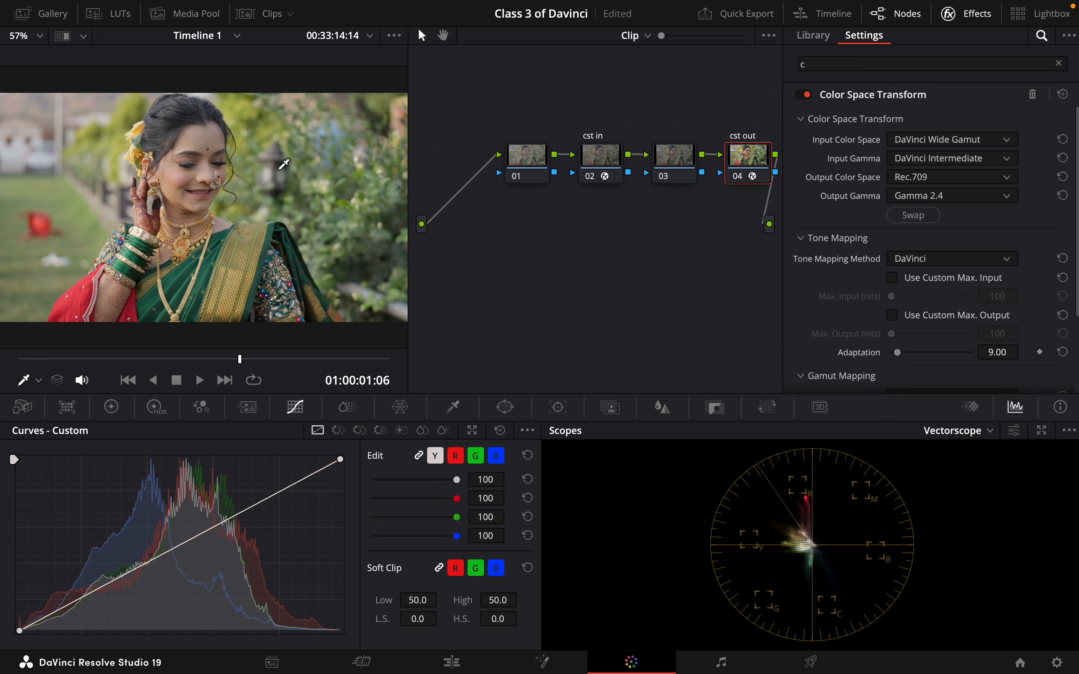
pyautogui.click(1003, 199)
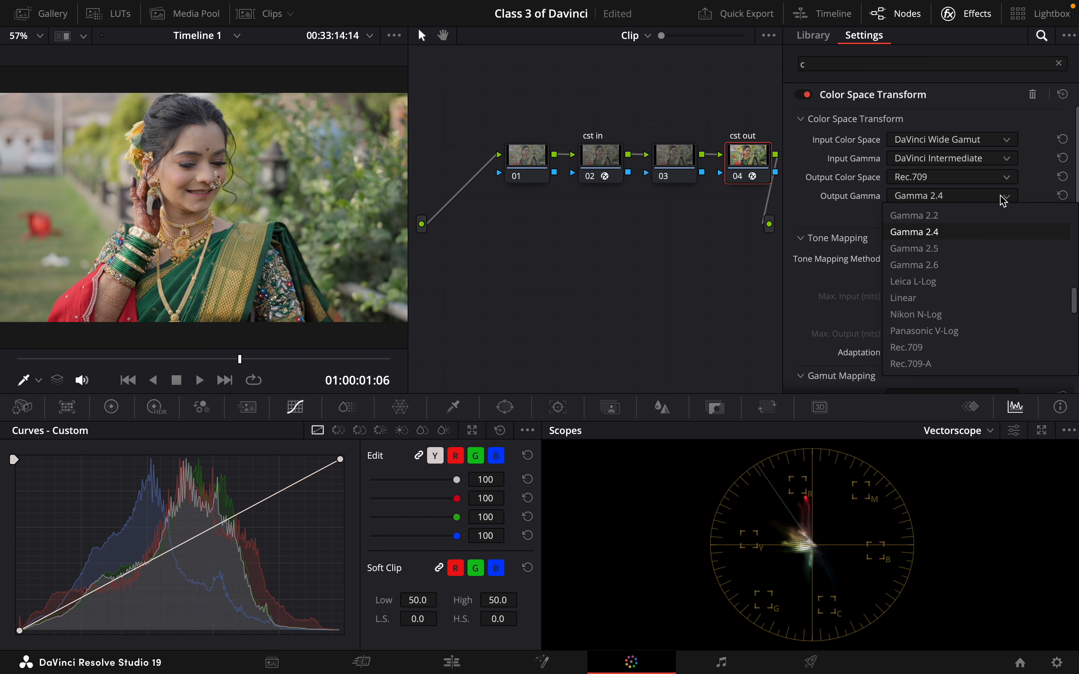
pyautogui.click(923, 363)
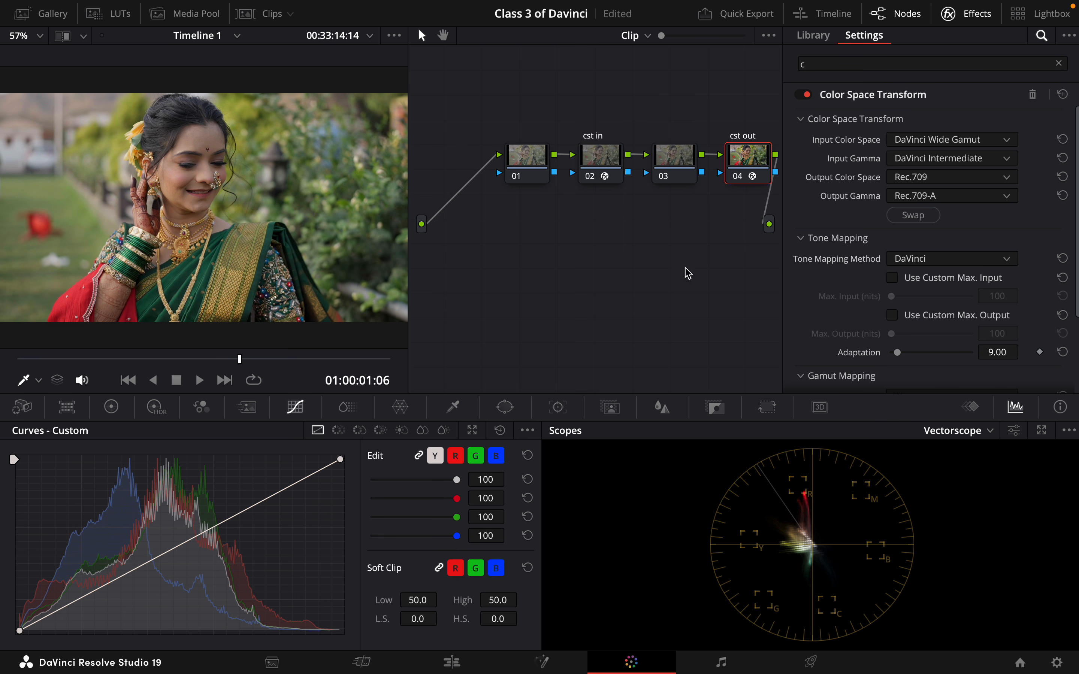
# Select node 03, clear the effects search and hide the effects library.
pyautogui.click(675, 171)
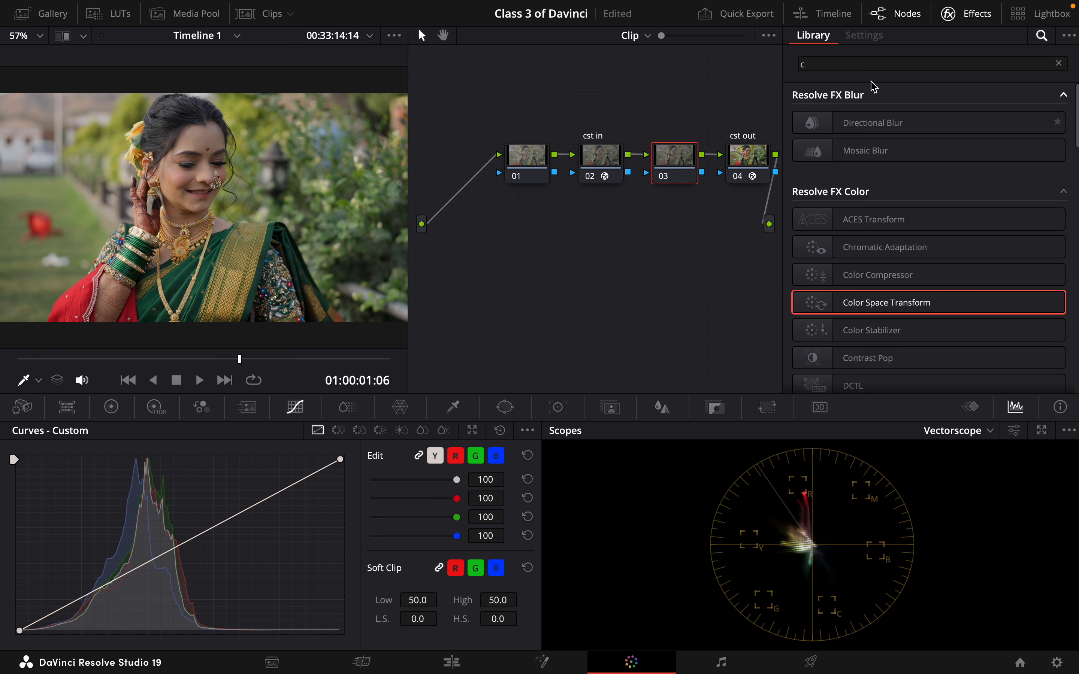
pyautogui.click(1057, 63)
pyautogui.click(950, 13)
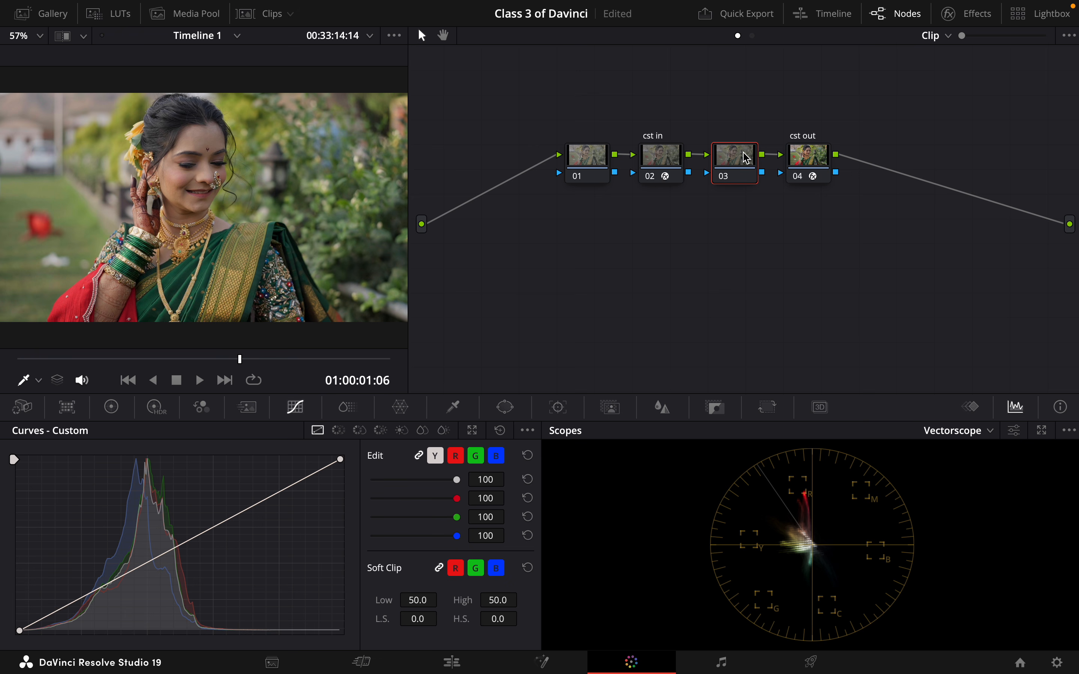
# Add three serial nodes after node 03 and move the "cst out" node beyond them.
pyautogui.hotkey('alt', 's')
pyautogui.hotkey('alt', 's')
pyautogui.hotkey('alt', 's')
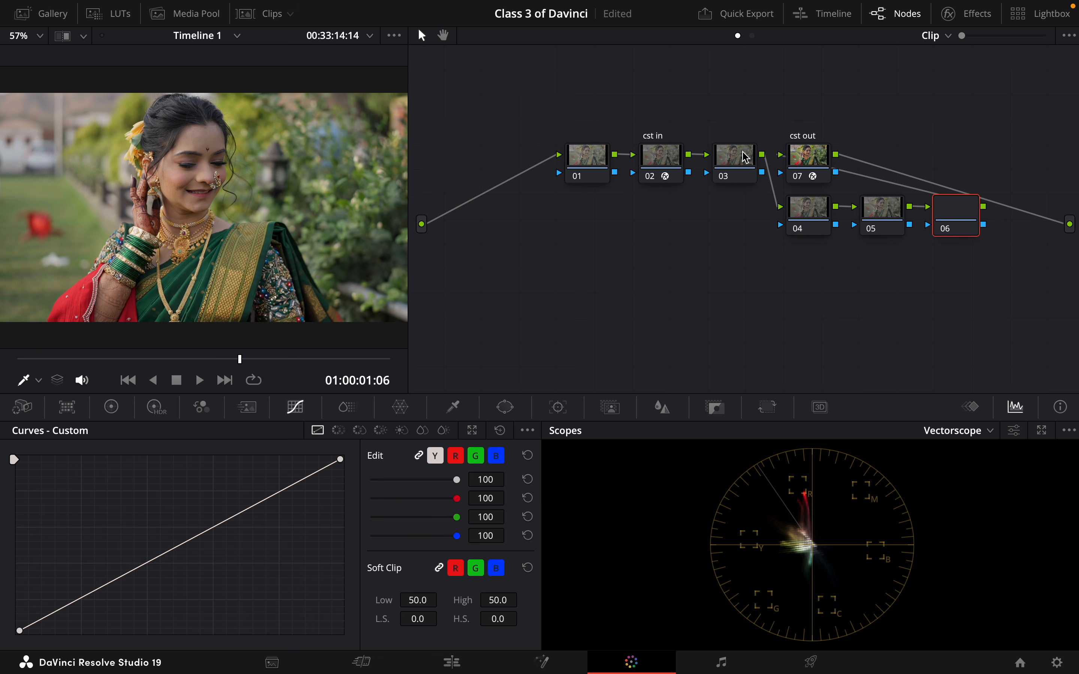
pyautogui.click(808, 159)
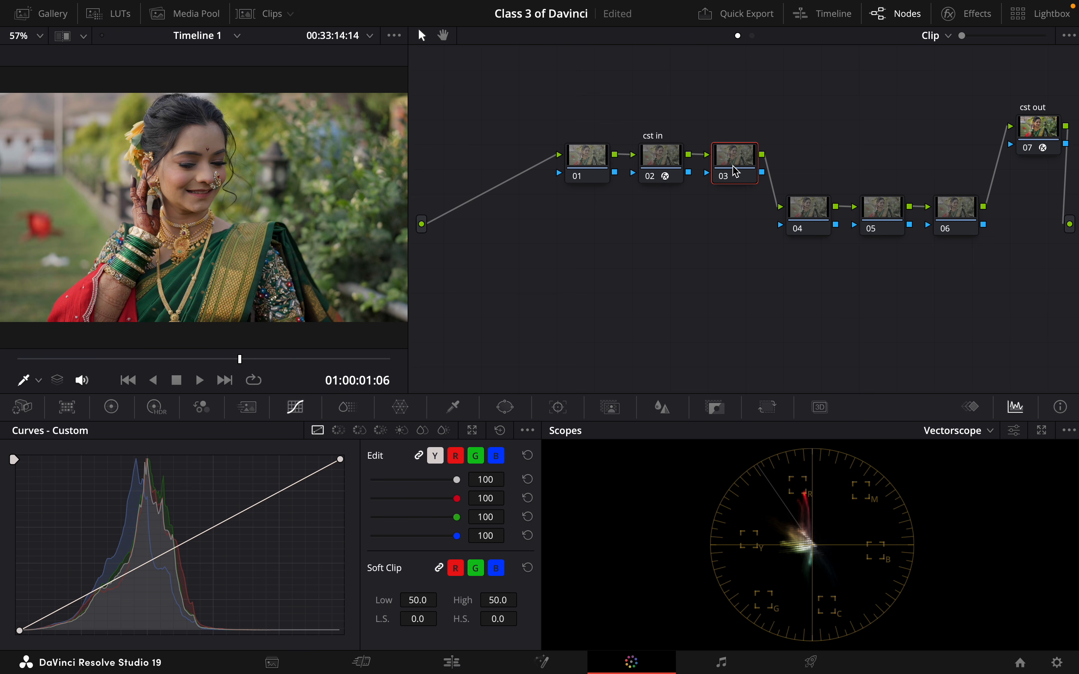
# Label node 03 "ex", node 04 "con" and node 05 "wb".
pyautogui.write('ex')
pyautogui.click(810, 208)
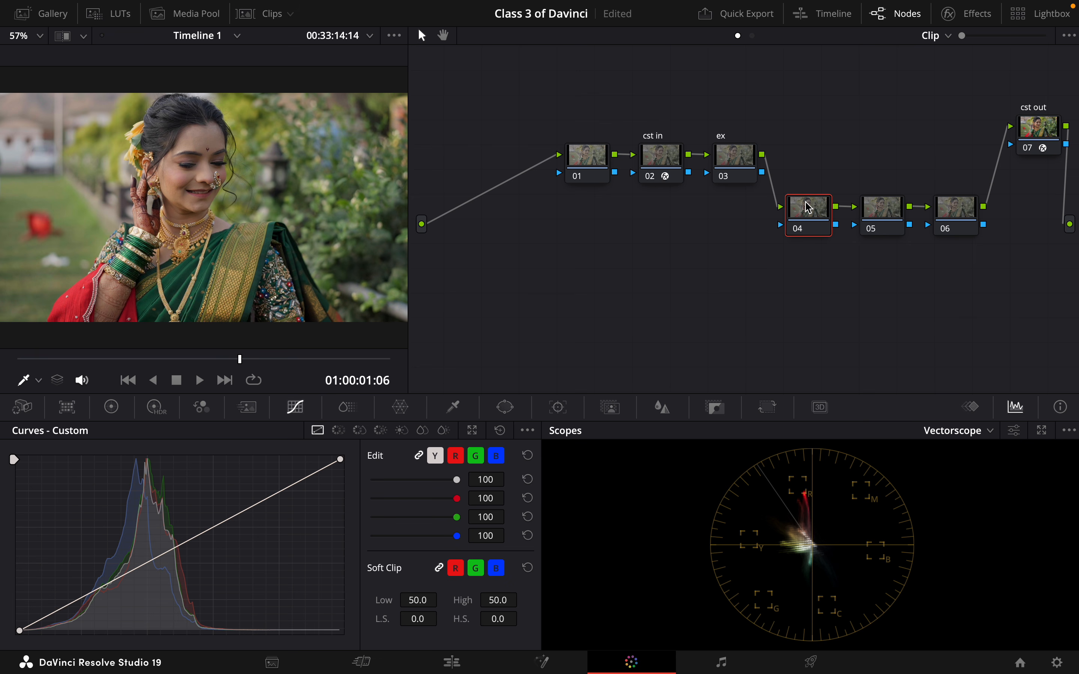
pyautogui.write('on')
pyautogui.click(897, 208)
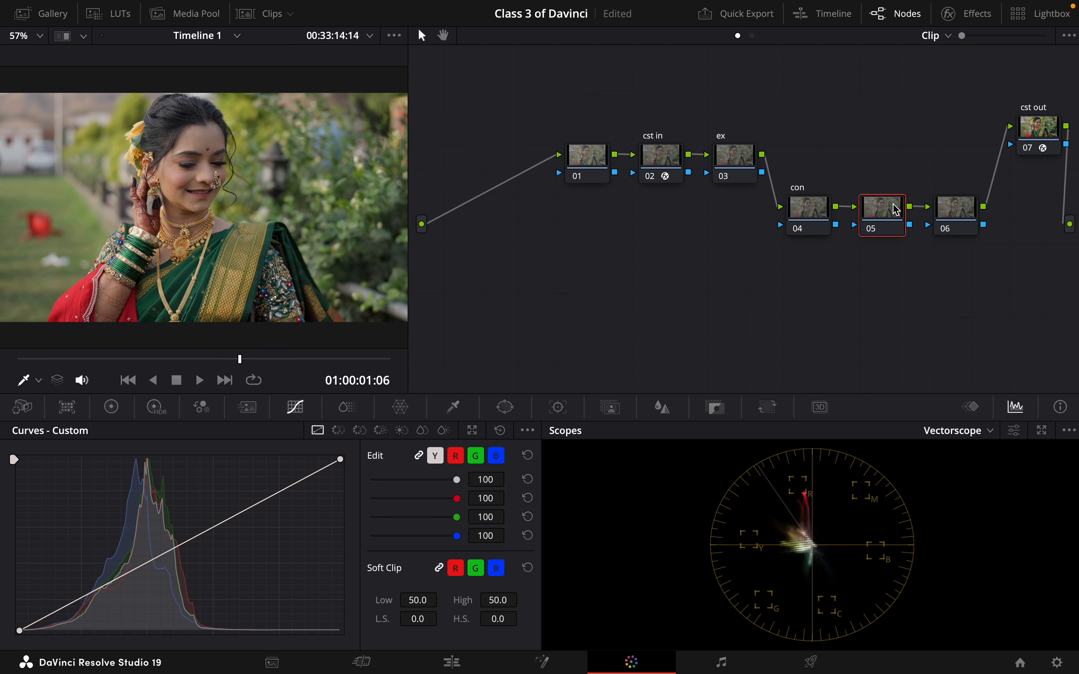
pyautogui.doubleClick(896, 209)
pyautogui.write('wb')
# Label node 06 "sta" and clean up the node graph layout.
pyautogui.click(964, 219)
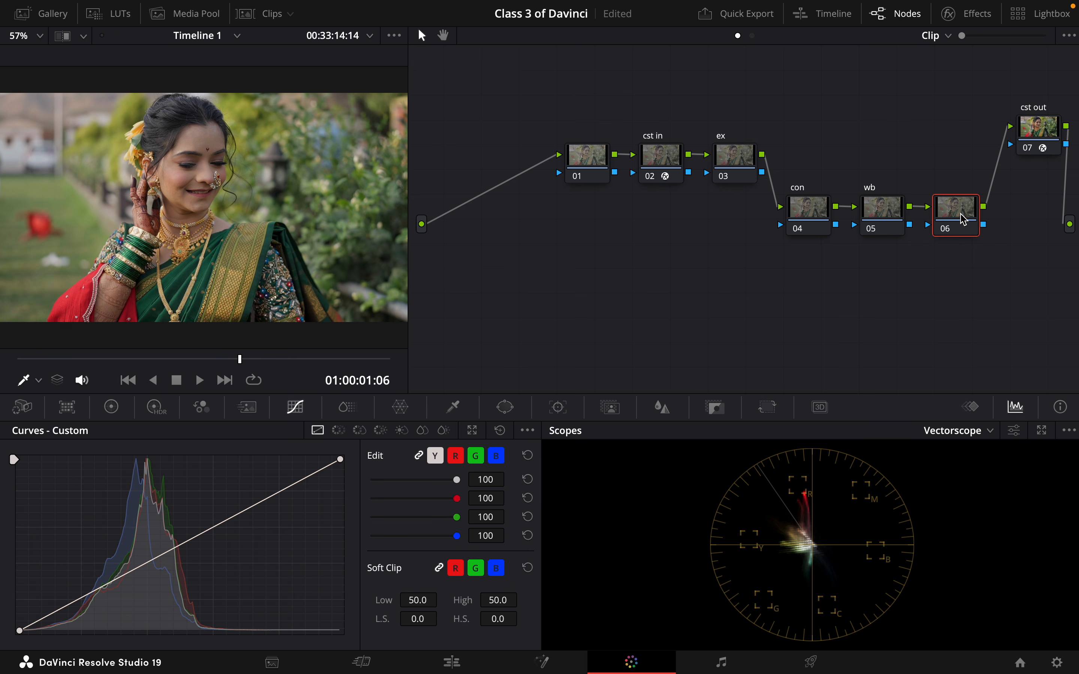
pyautogui.doubleClick(963, 218)
pyautogui.write('sta')
pyautogui.click(963, 281)
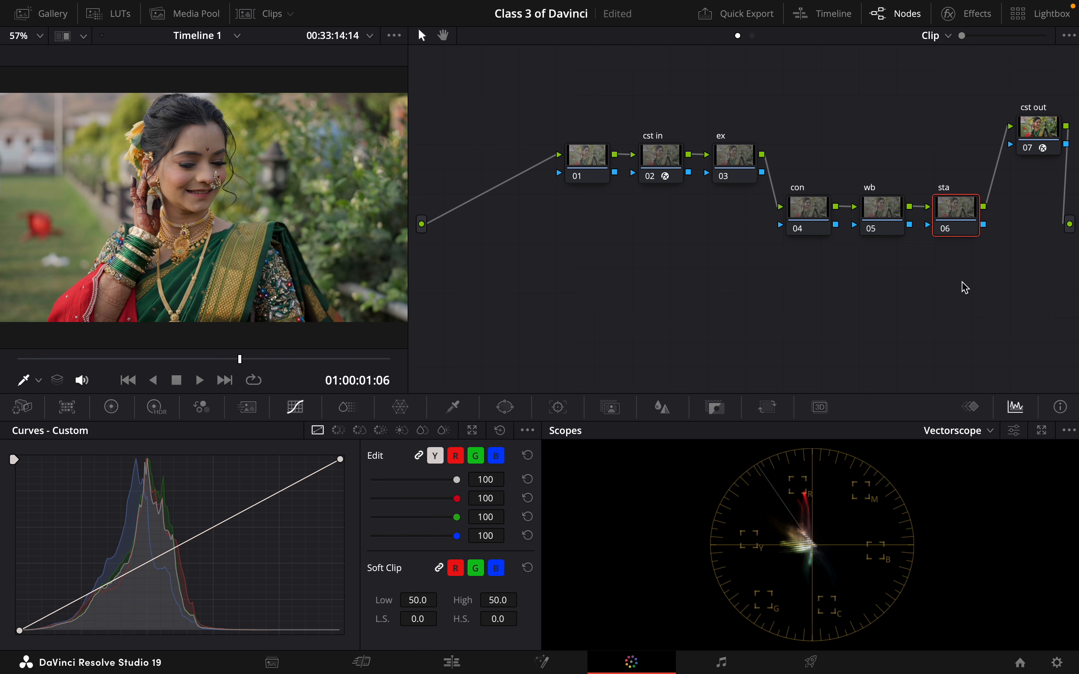
pyautogui.rightClick(726, 267)
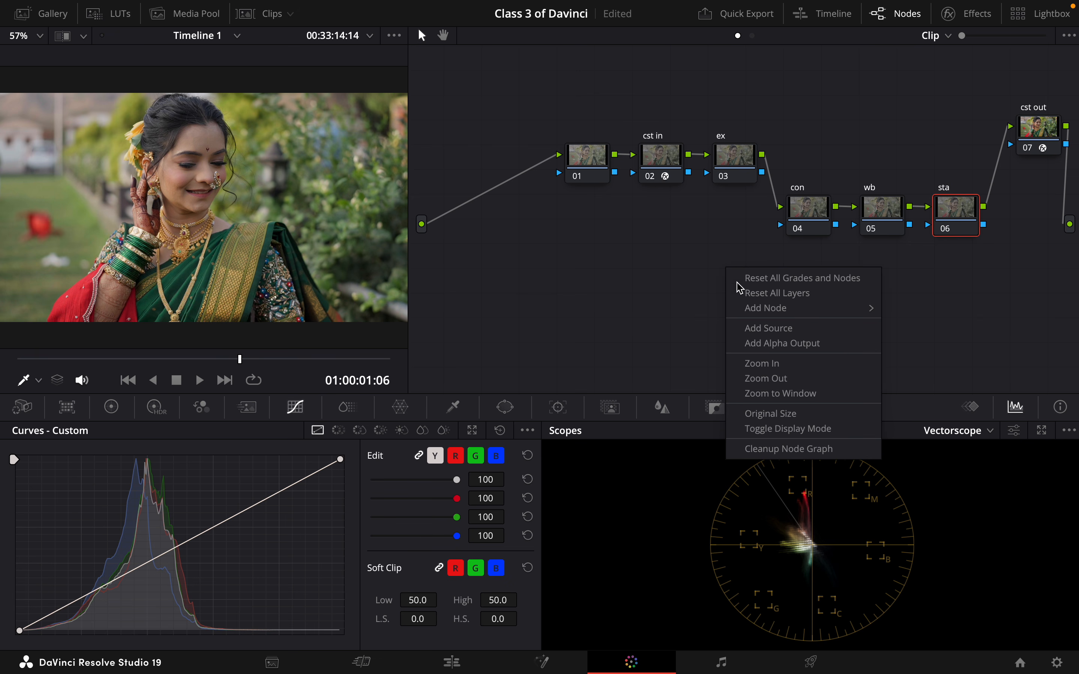
pyautogui.click(793, 455)
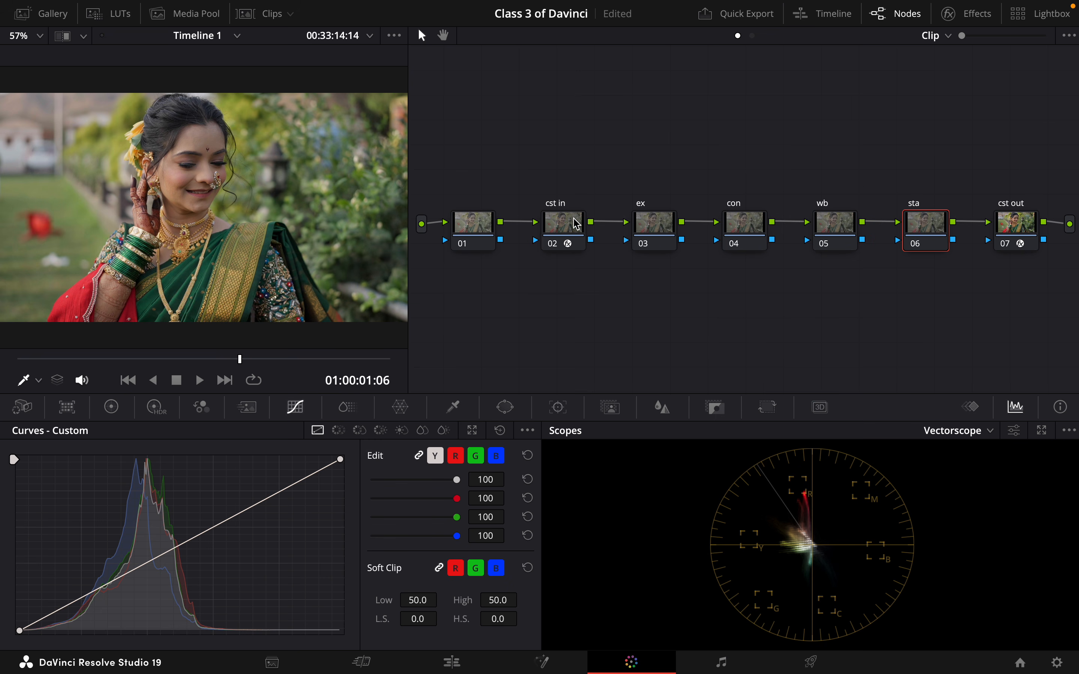
# Show the primaries color wheels for the "ex" node and switch the scope to Parade.
pyautogui.click(645, 226)
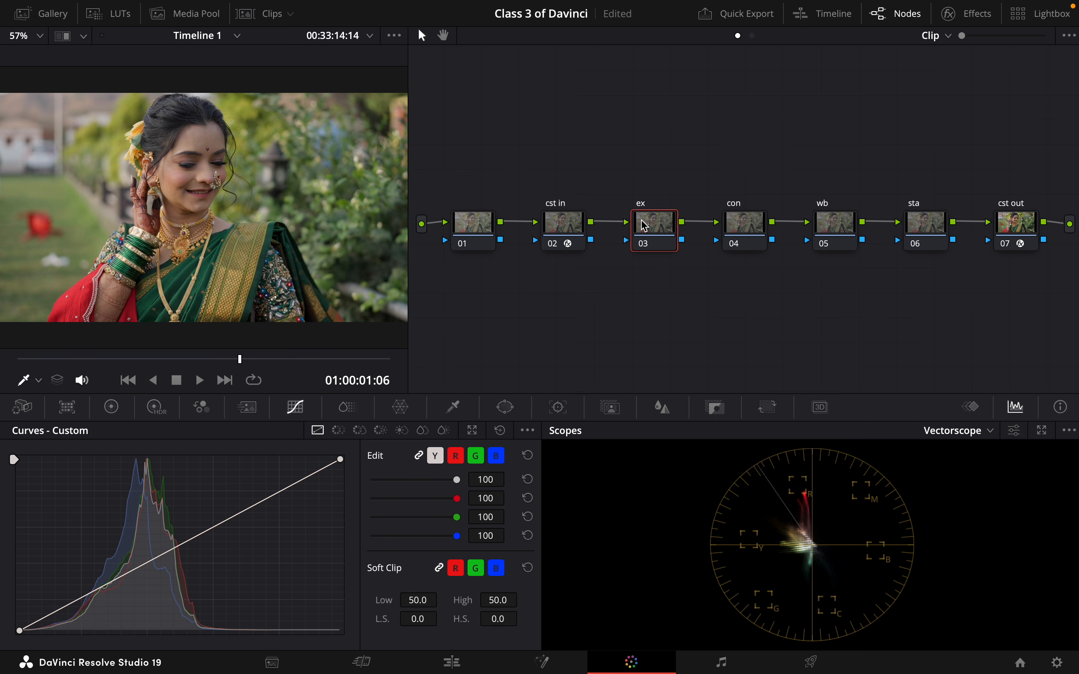
pyautogui.click(111, 408)
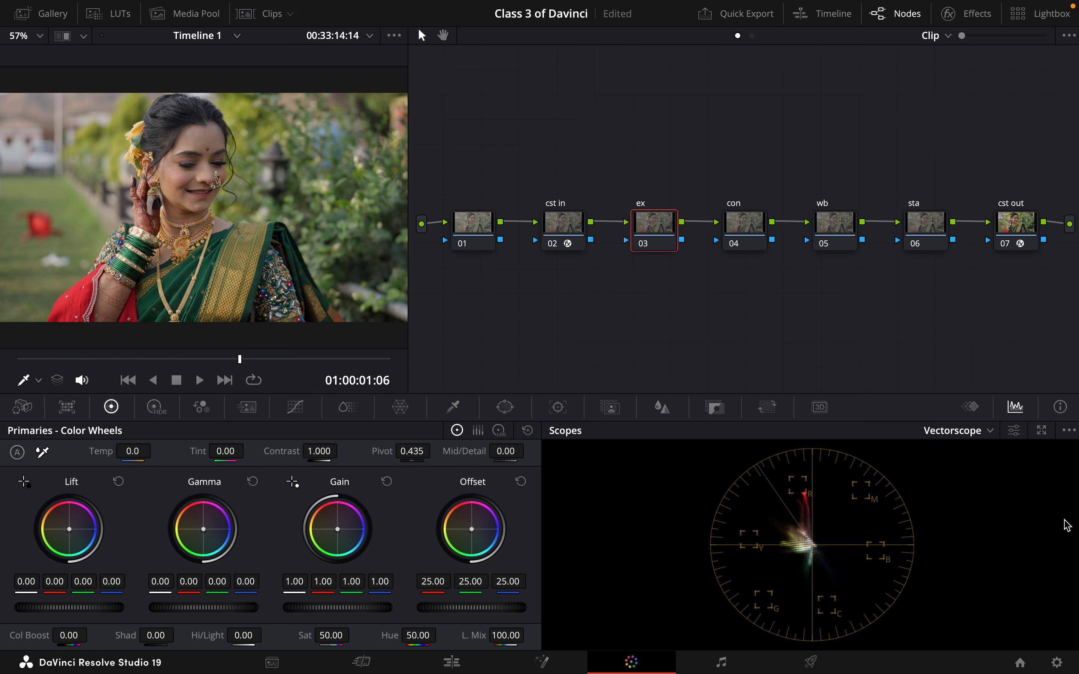
pyautogui.click(975, 440)
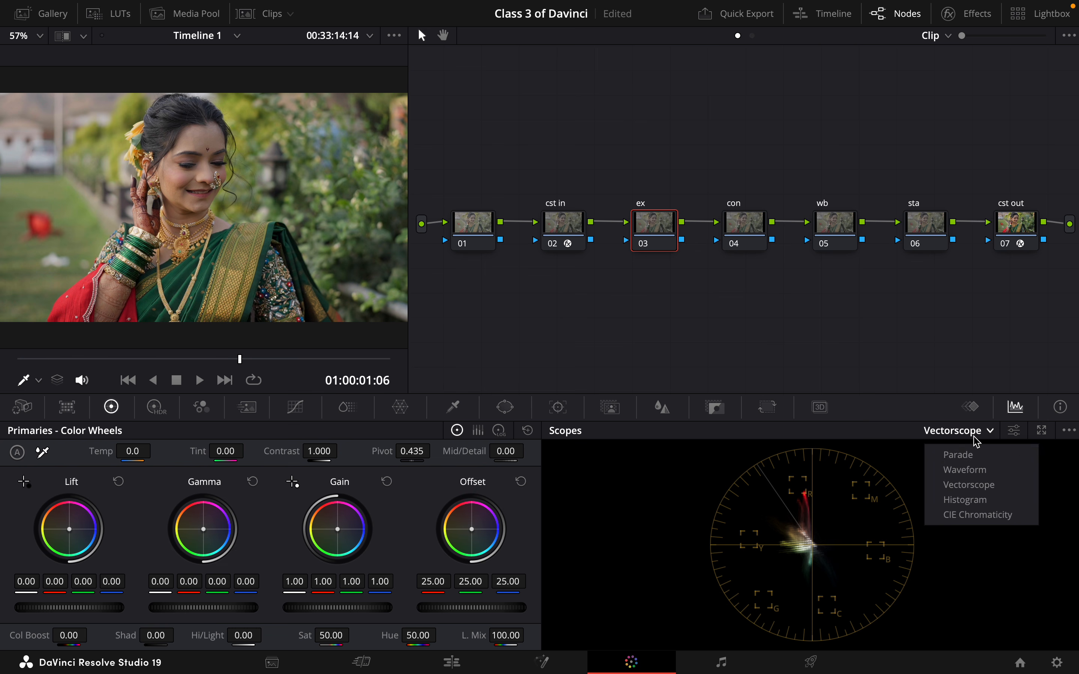
pyautogui.click(967, 470)
pyautogui.click(977, 432)
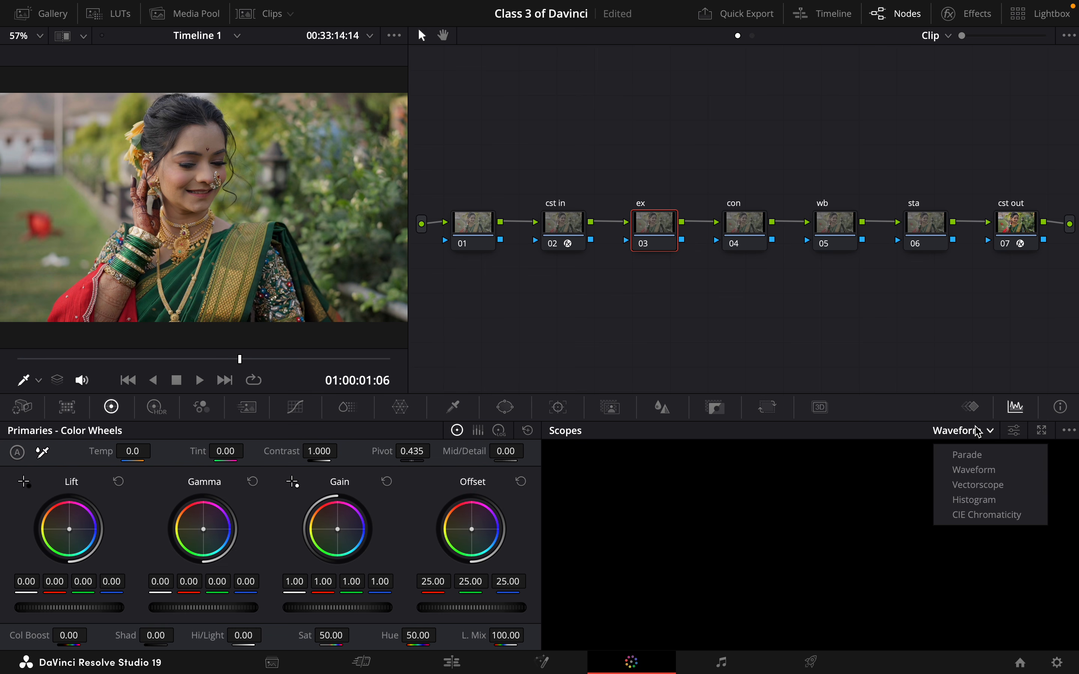
pyautogui.click(963, 457)
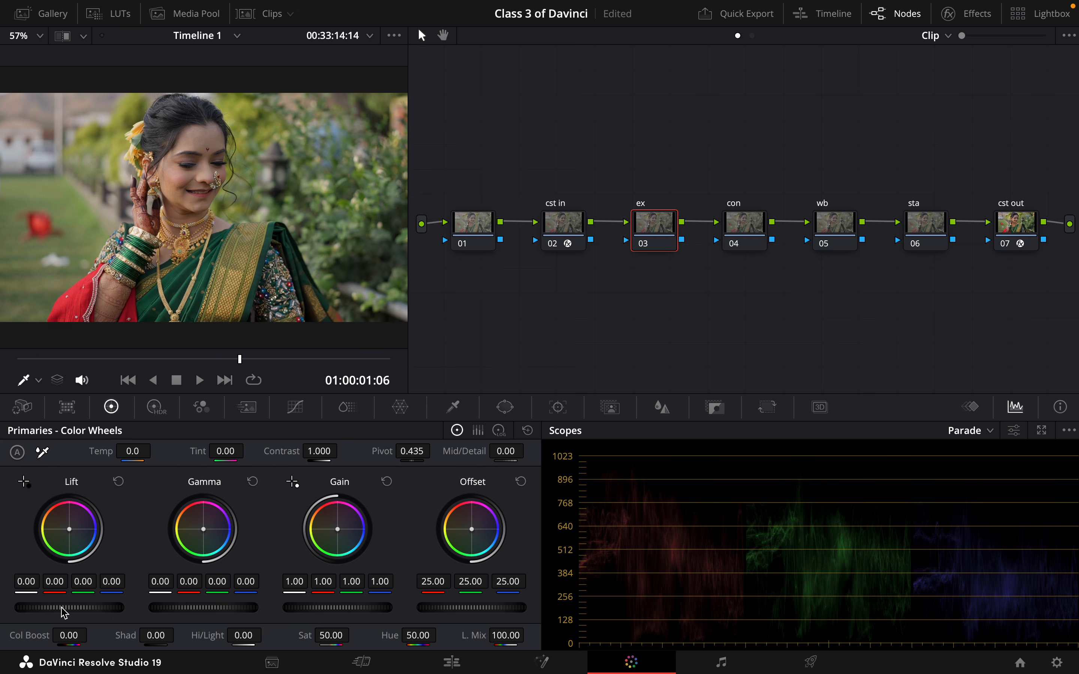
# On the "ex" node, set the gamma master to 0.01 and lift master to -0.01, trying a gain change and resetting it.
pyautogui.moveTo(209, 607); pyautogui.dragTo(215, 607)
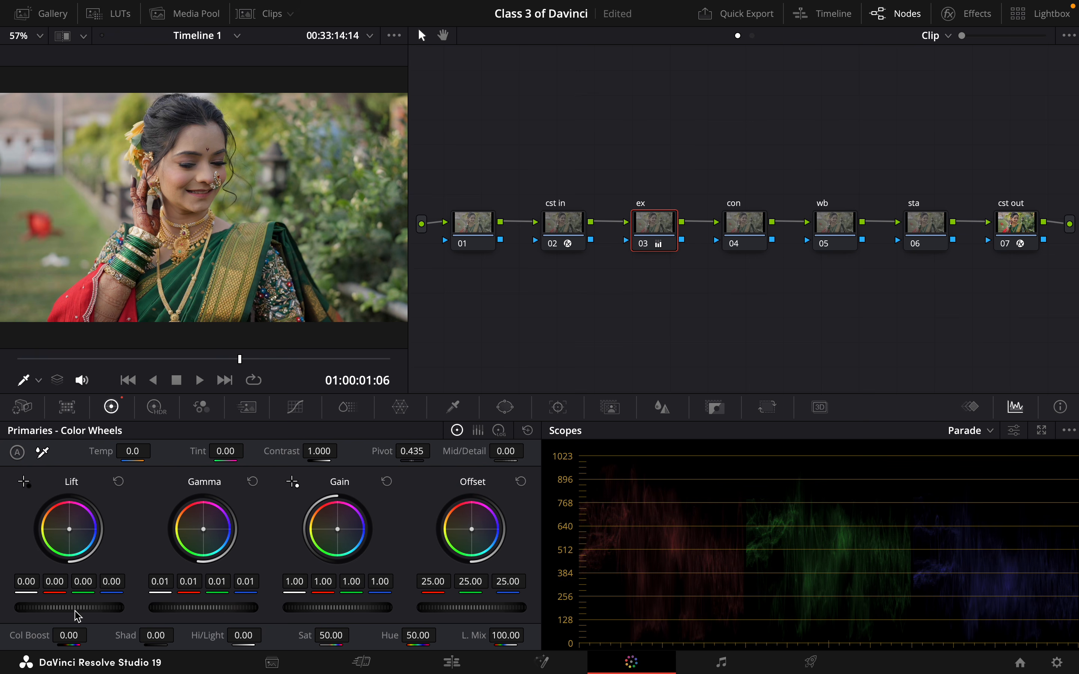
pyautogui.moveTo(69, 607); pyautogui.dragTo(65, 607)
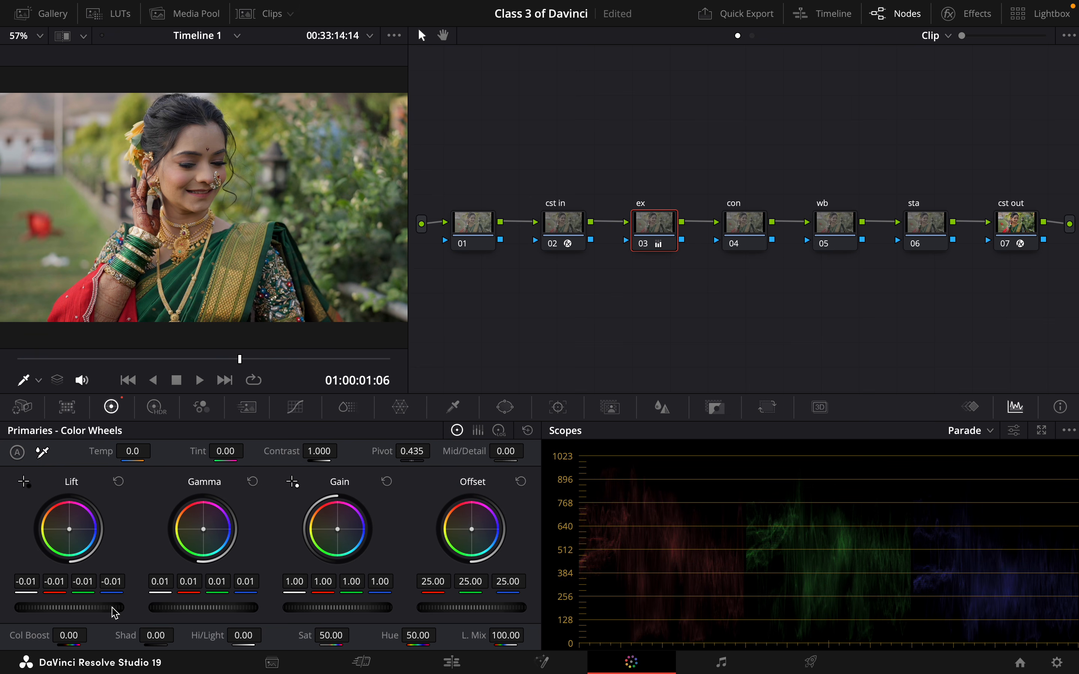
pyautogui.moveTo(334, 607); pyautogui.dragTo(338, 608)
pyautogui.click(385, 484)
# On the "con" node, set the pivot to 0.332 and raise the contrast to 1.180.
pyautogui.click(757, 223)
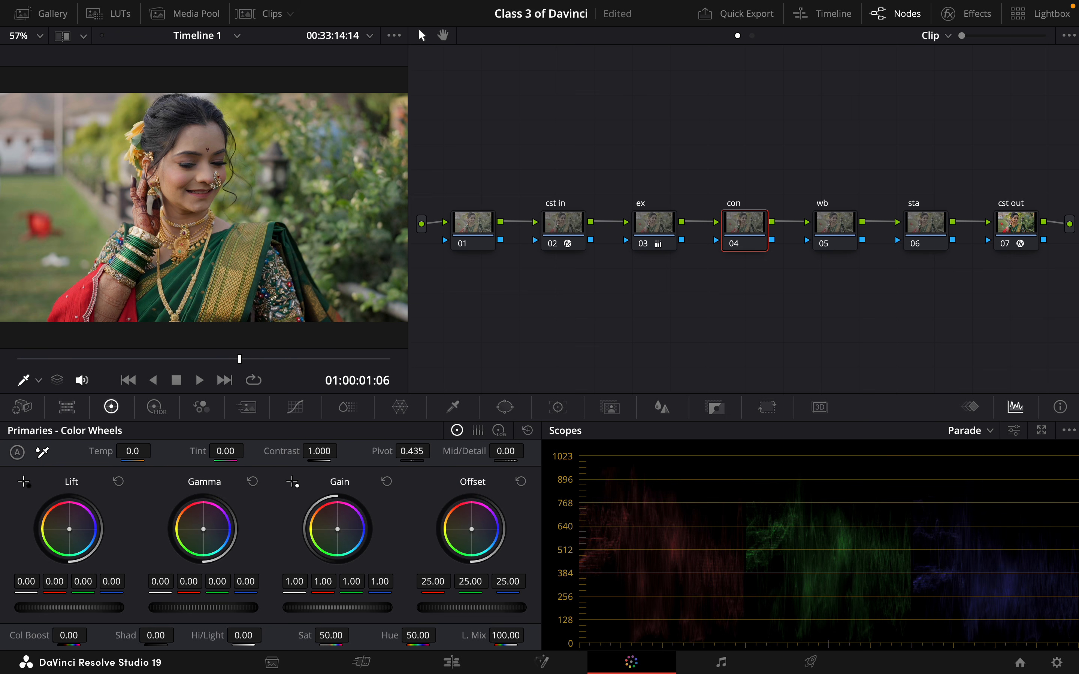
pyautogui.click(418, 452)
pyautogui.write('.332')
pyautogui.press('Return')
pyautogui.moveTo(319, 451); pyautogui.dragTo(342, 450)
pyautogui.moveTo(326, 456); pyautogui.dragTo(342, 449)
pyautogui.moveTo(315, 451); pyautogui.dragTo(315, 451)
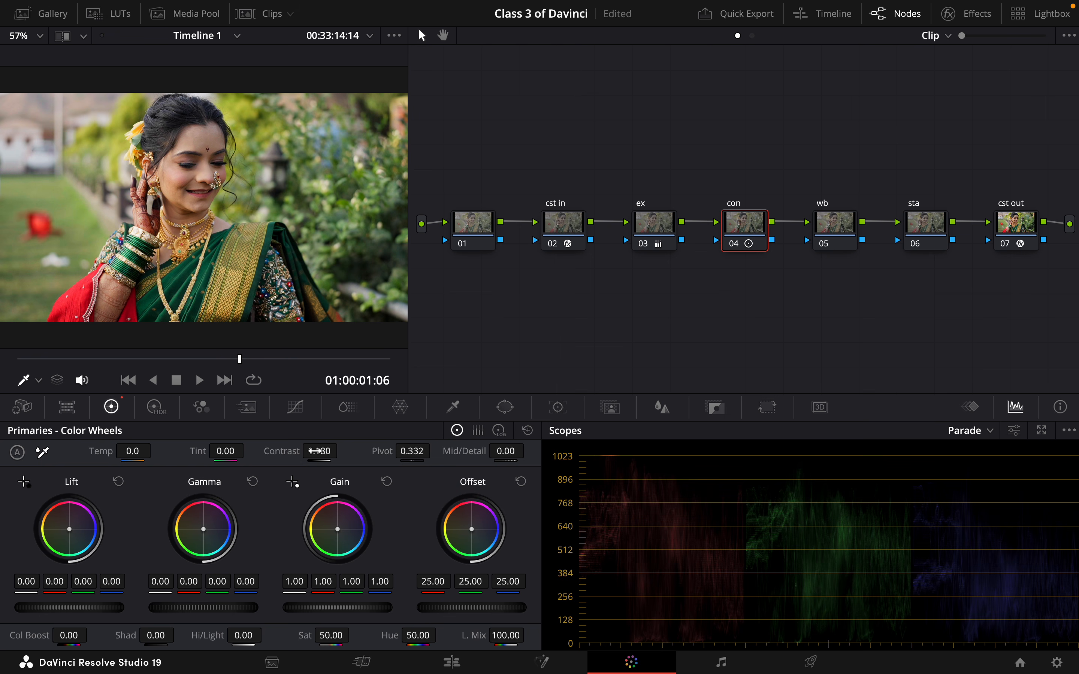
# Try the "con" node with a pivot of 0.435 and a contrast of 1.236.
pyautogui.moveTo(403, 451); pyautogui.dragTo(409, 451)
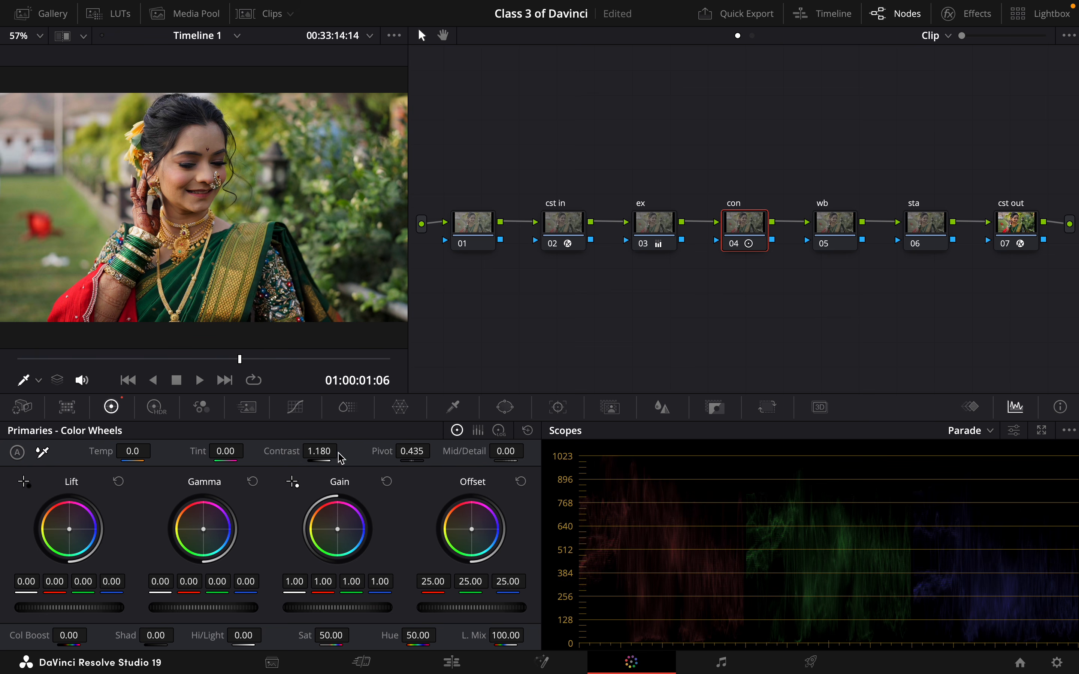
pyautogui.moveTo(313, 458)
pyautogui.mouseDown()
pyautogui.moveTo(342, 451)
pyautogui.moveTo(299, 455)
pyautogui.moveTo(315, 463)
pyautogui.mouseUp()
# Set the "con" node's pivot to 0.332 and reduce its contrast to 1.062.
pyautogui.click(412, 452)
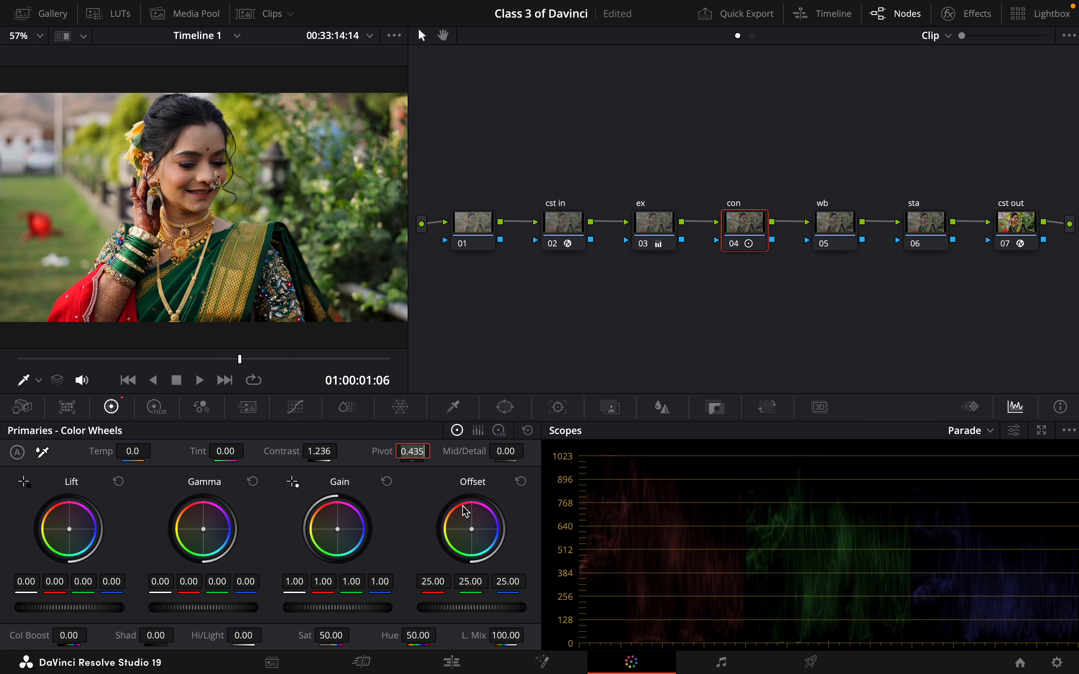
pyautogui.write('0.332')
pyautogui.press('Return')
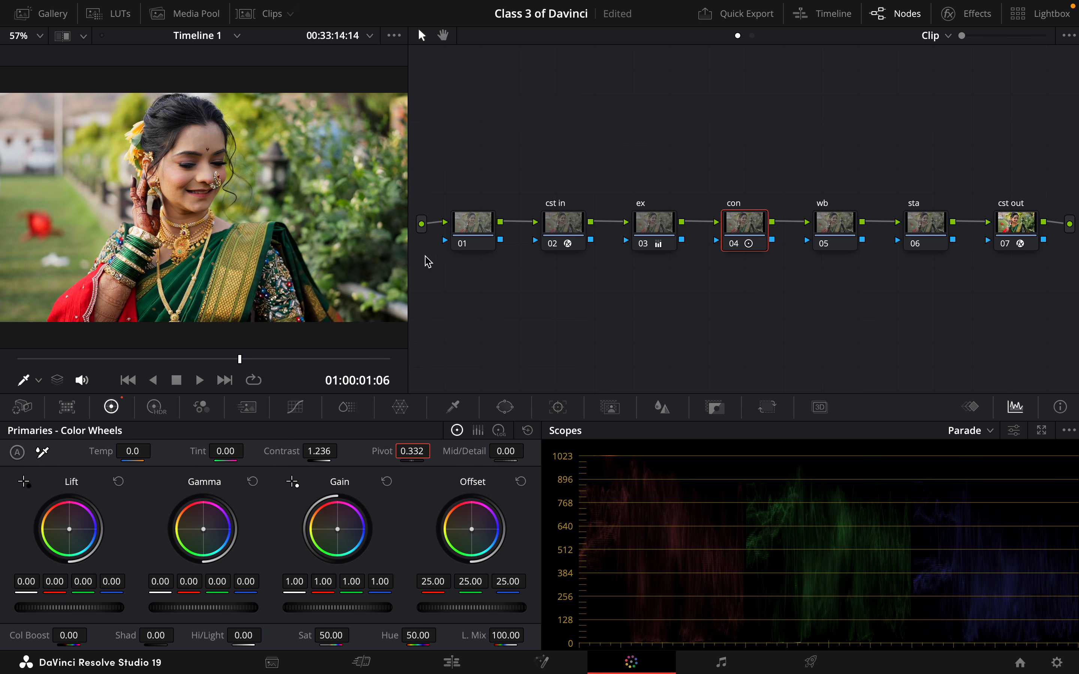
pyautogui.moveTo(326, 453); pyautogui.dragTo(341, 451)
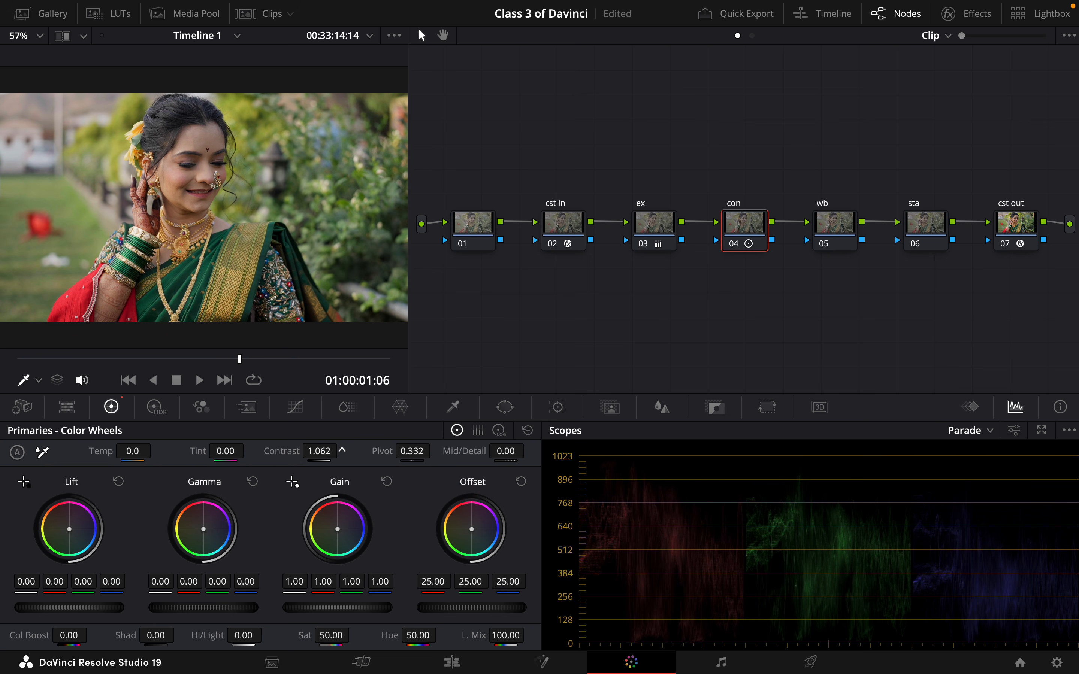
# On the "wb" node, cool the color temperature to -130 and fine-tune the tint.
pyautogui.click(826, 216)
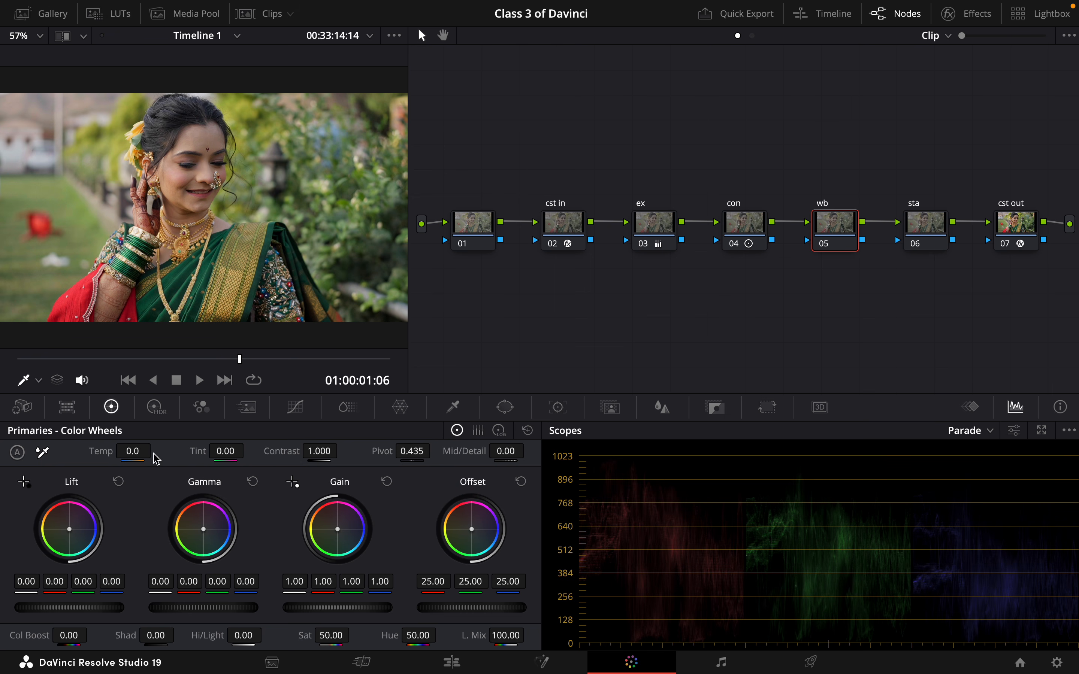
pyautogui.click(134, 452)
pyautogui.write('-60')
pyautogui.press('Return')
pyautogui.moveTo(133, 452)
pyautogui.mouseDown()
pyautogui.moveTo(107, 452)
pyautogui.moveTo(142, 452)
pyautogui.moveTo(49, 452)
pyautogui.moveTo(118, 452)
pyautogui.mouseUp()
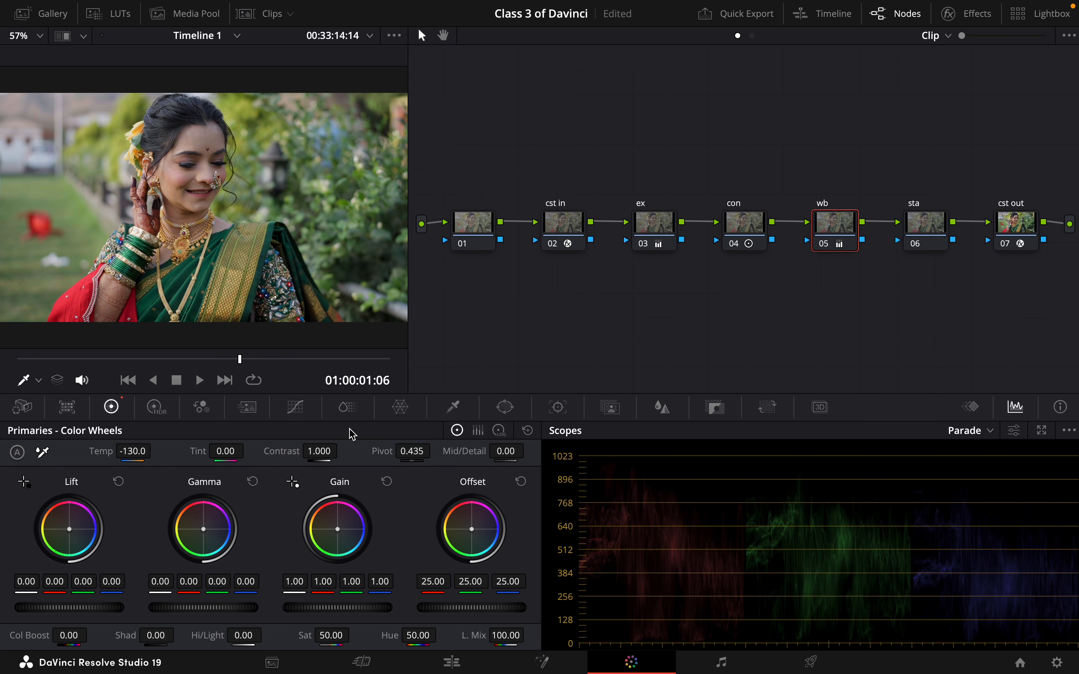
pyautogui.moveTo(230, 453); pyautogui.dragTo(232, 453)
pyautogui.moveTo(224, 454); pyautogui.dragTo(218, 453)
# On the "sta" node, set saturation to 55 and the red offset to 24.28, trying a blue offset of 27.00 and resetting it.
pyautogui.click(927, 223)
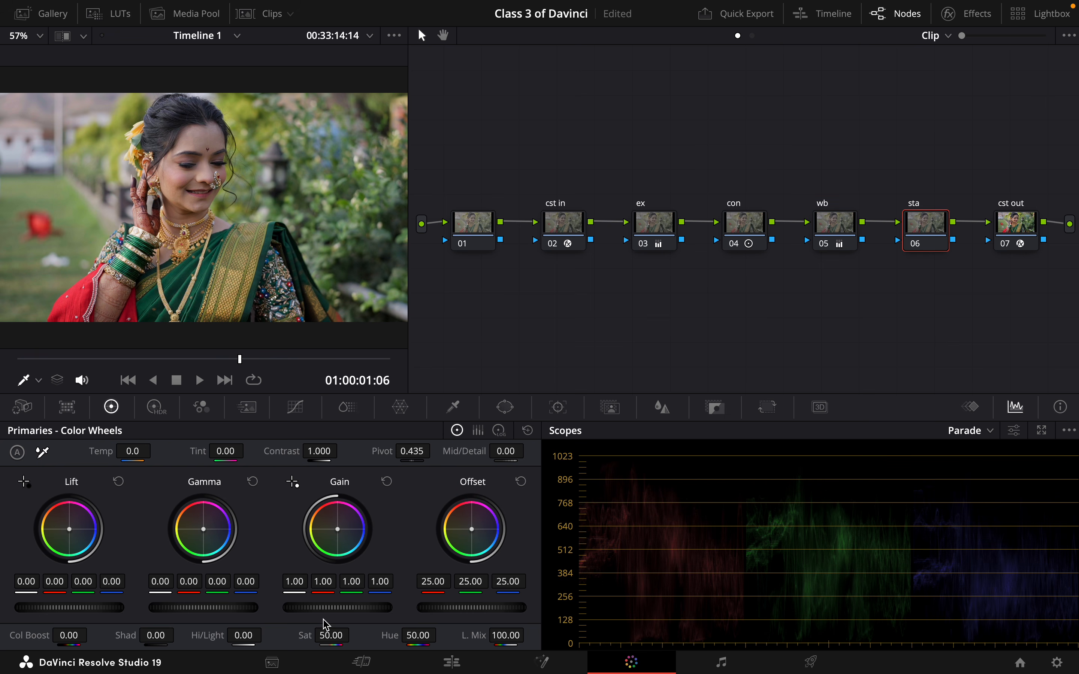
pyautogui.moveTo(328, 631); pyautogui.dragTo(354, 636)
pyautogui.moveTo(441, 581); pyautogui.dragTo(435, 581)
pyautogui.moveTo(508, 581); pyautogui.dragTo(522, 581)
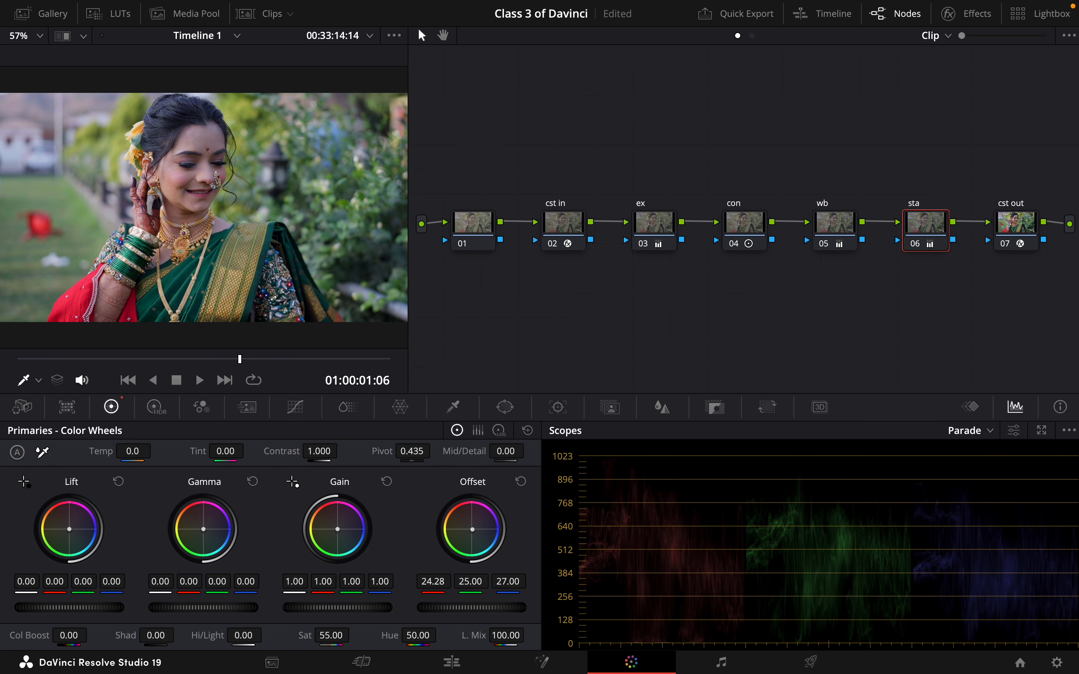
pyautogui.click(504, 588)
pyautogui.doubleClick(504, 592)
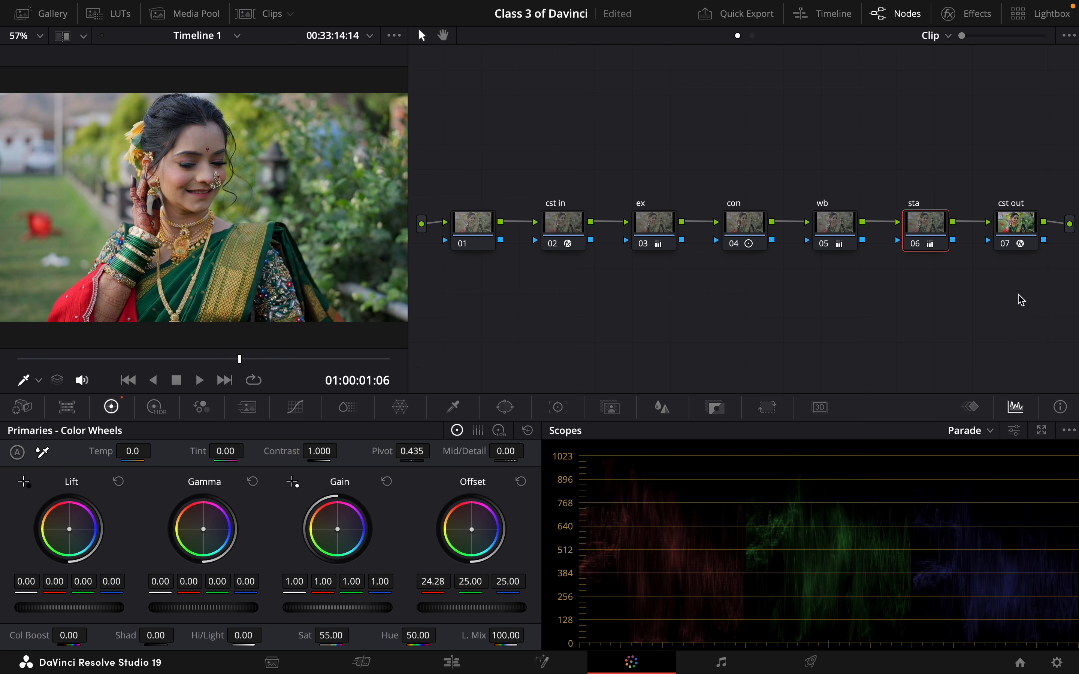
# Add an outside node from the "cst out" node and expand it into four layer nodes feeding a layer mixer.
pyautogui.click(1019, 230)
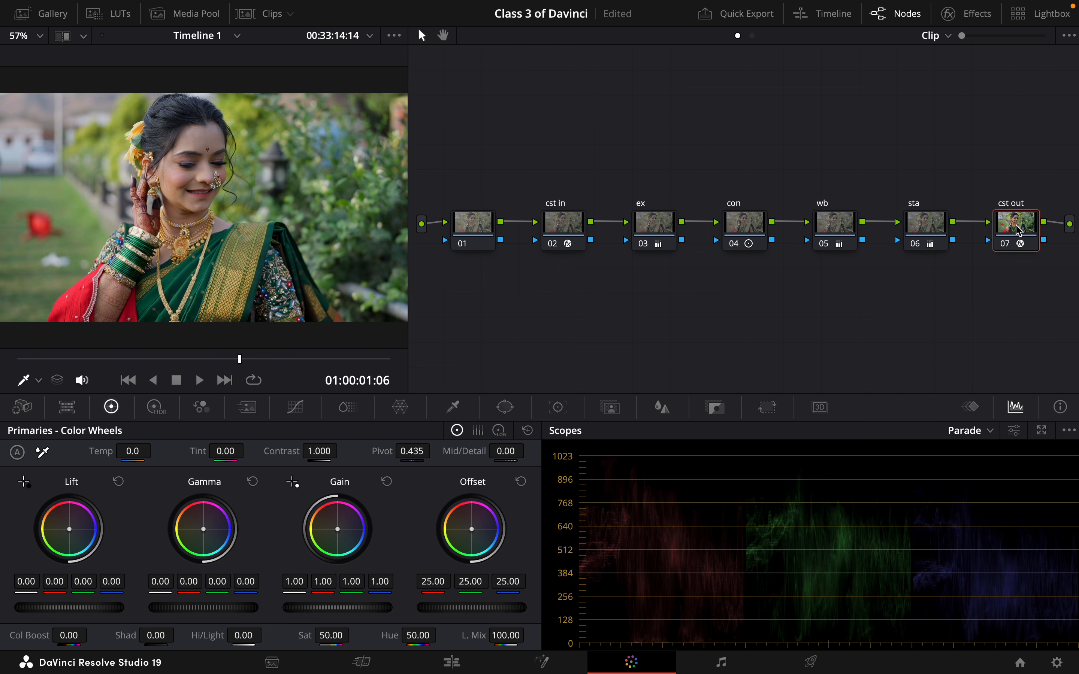
pyautogui.hotkey('alt', 'o')
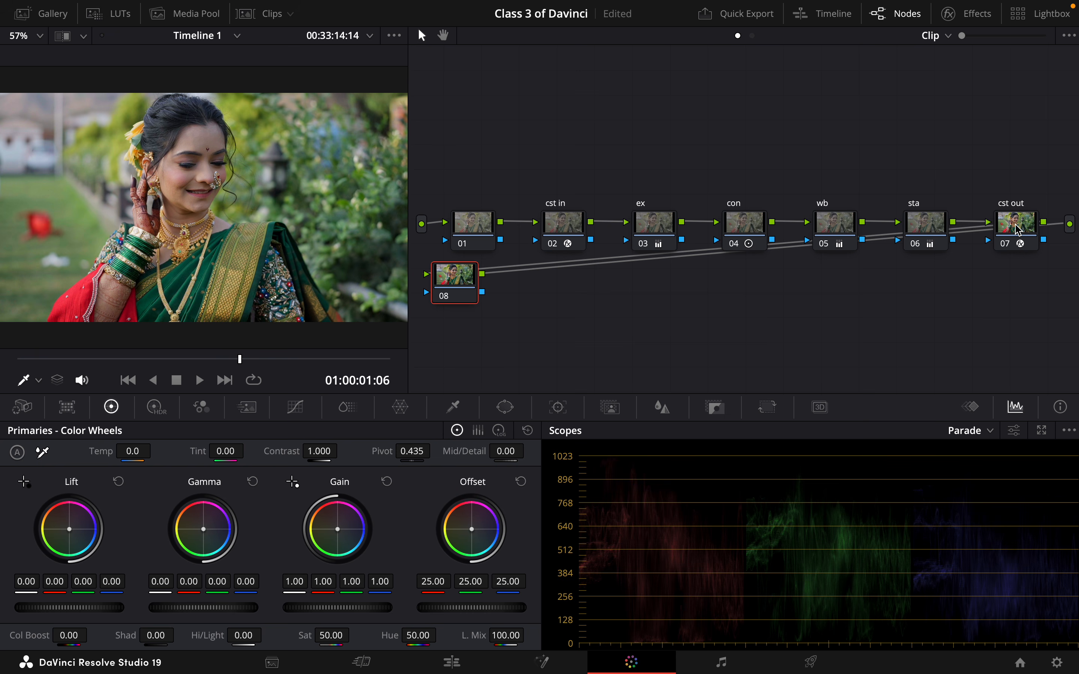
pyautogui.hotkey('alt', 'l')
pyautogui.hotkey('alt', 'l')
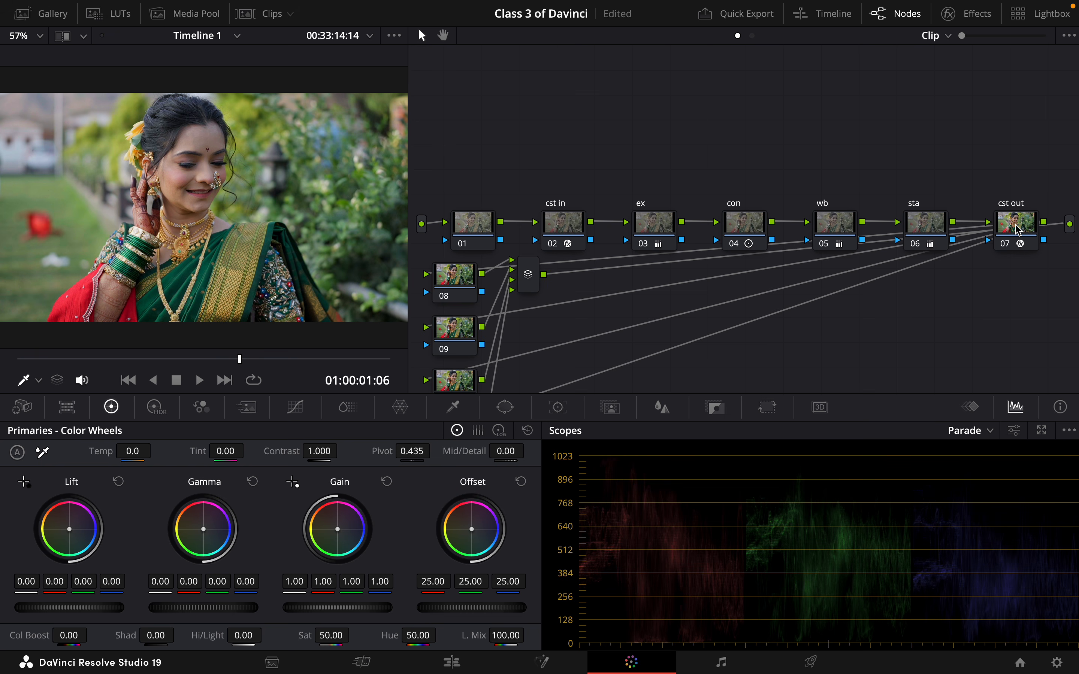
# Label node 08, the first of the new layer nodes, "curve".
pyautogui.click(461, 283)
pyautogui.rightClick(461, 284)
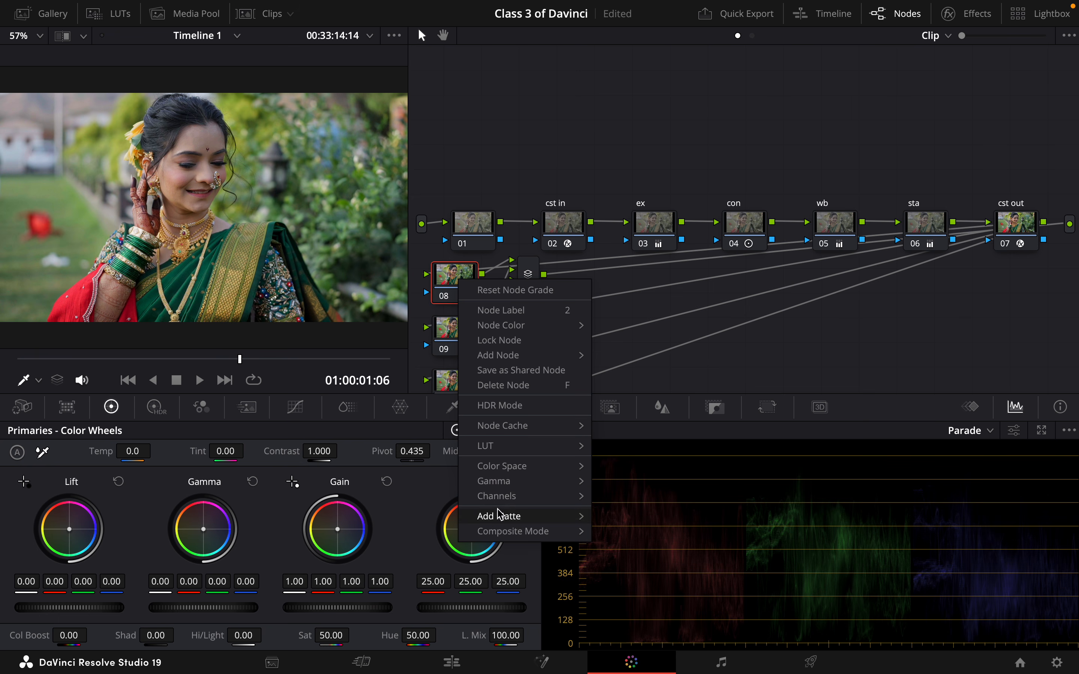
pyautogui.click(502, 318)
pyautogui.write('curve')
pyautogui.press('Return')
# Label node 11, the last of the new layer nodes, "cw".
pyautogui.click(453, 332)
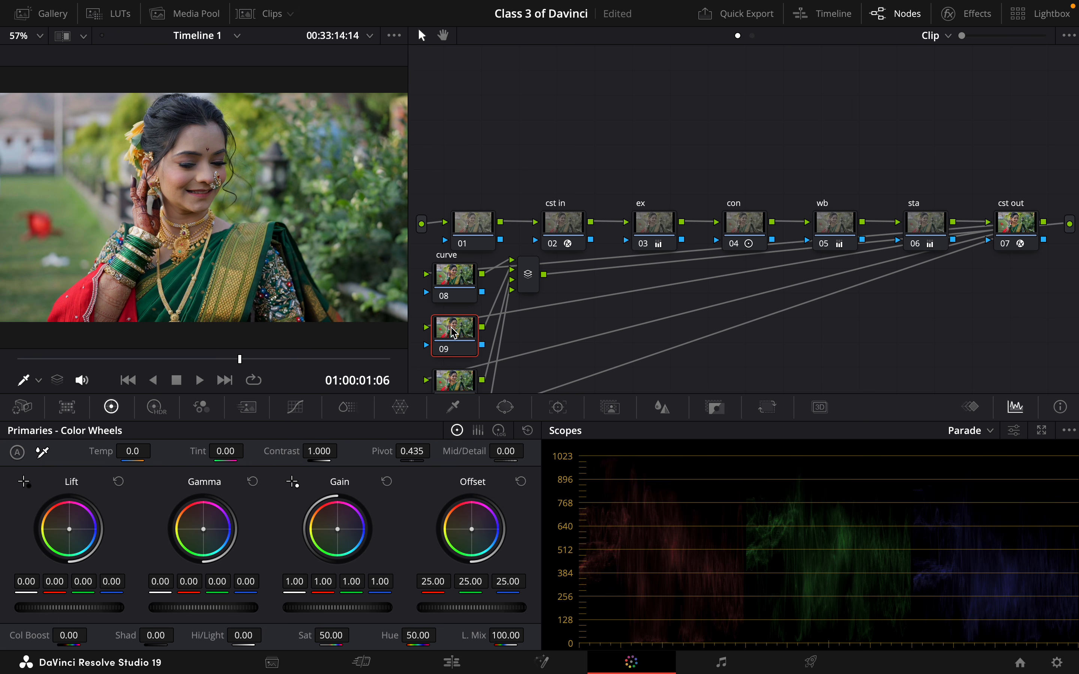
pyautogui.scroll(-3, 455, 339)
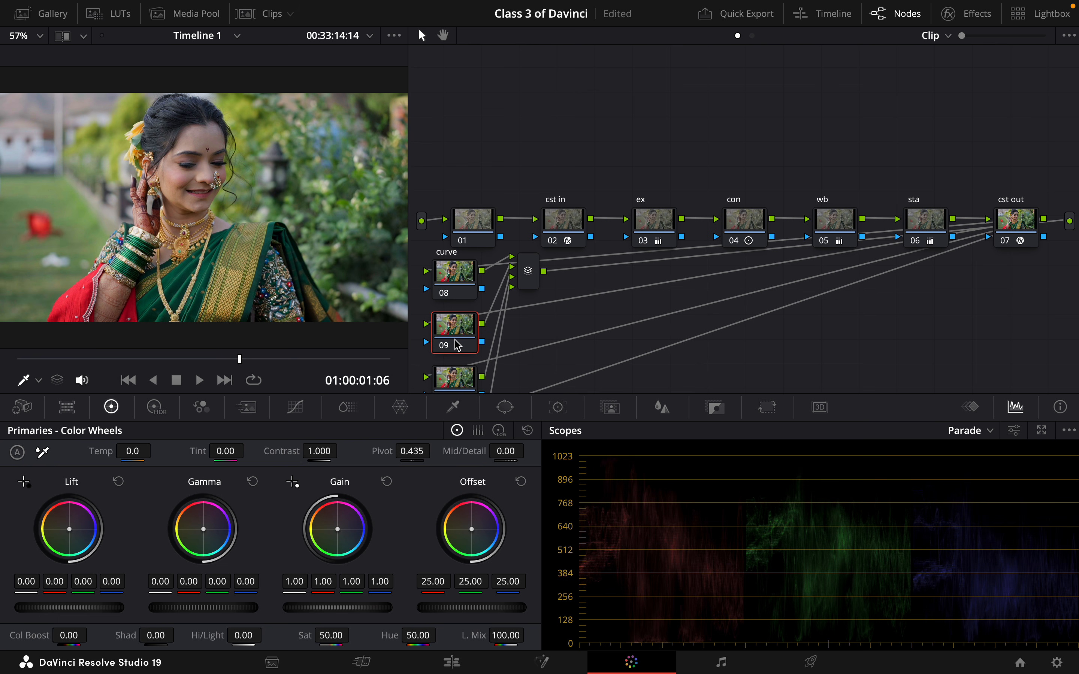
pyautogui.scroll(-1, 457, 346)
pyautogui.click(454, 377)
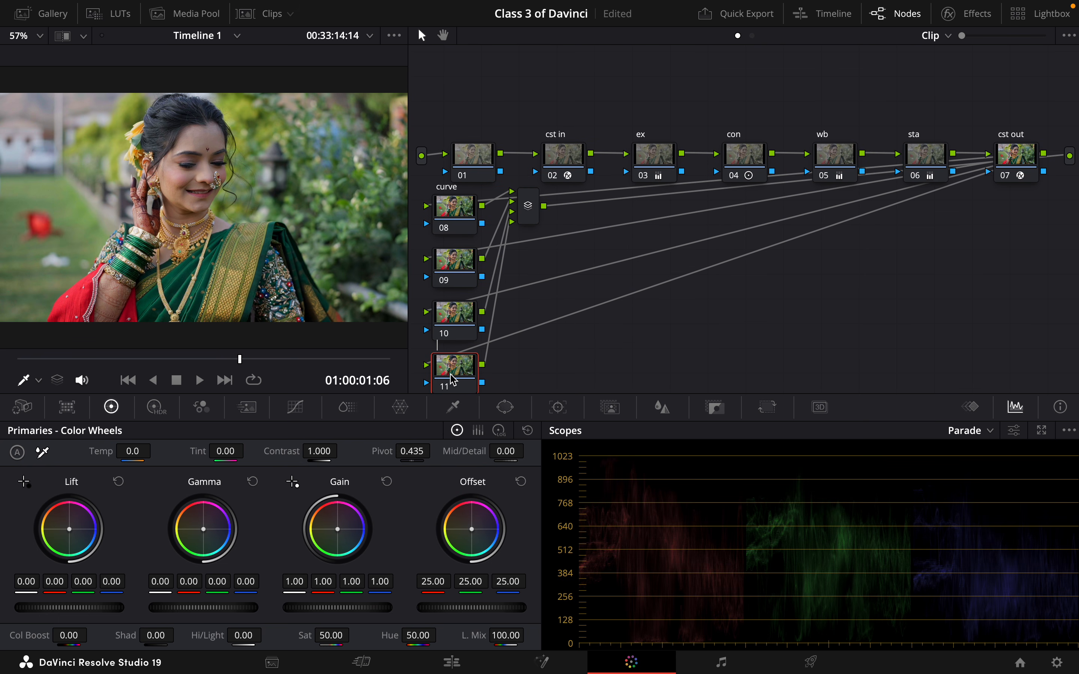
pyautogui.write('w')
pyautogui.press('Return')
# Open the Color Warper for the "cw" node, trying a hue resolution of 6 and returning it to 12.
pyautogui.click(400, 413)
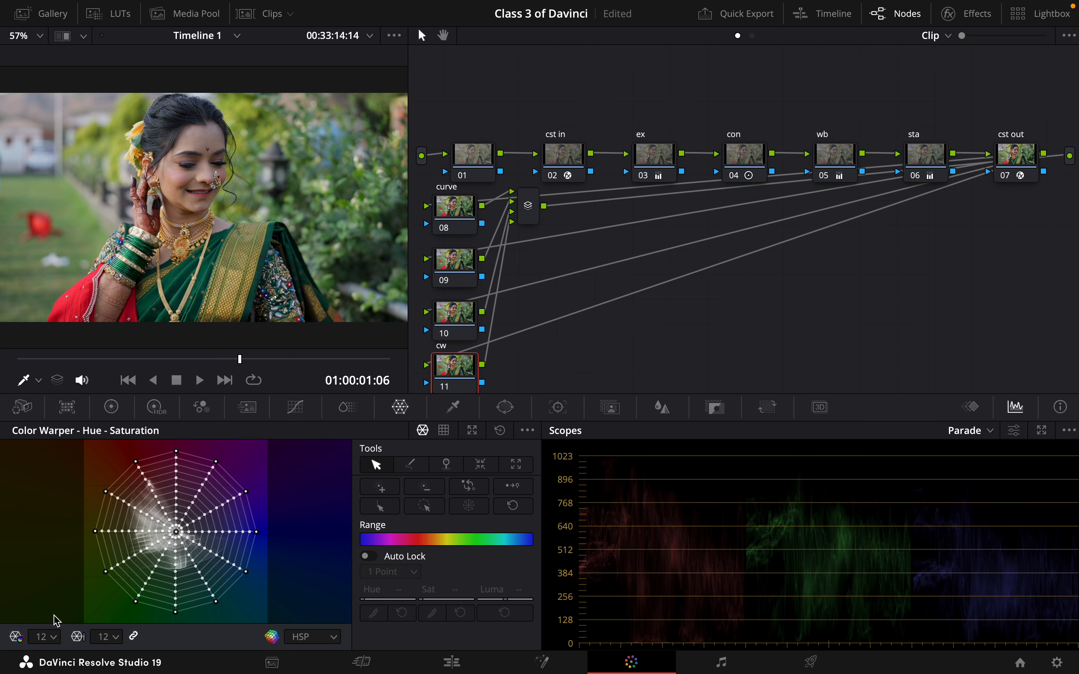
pyautogui.click(51, 637)
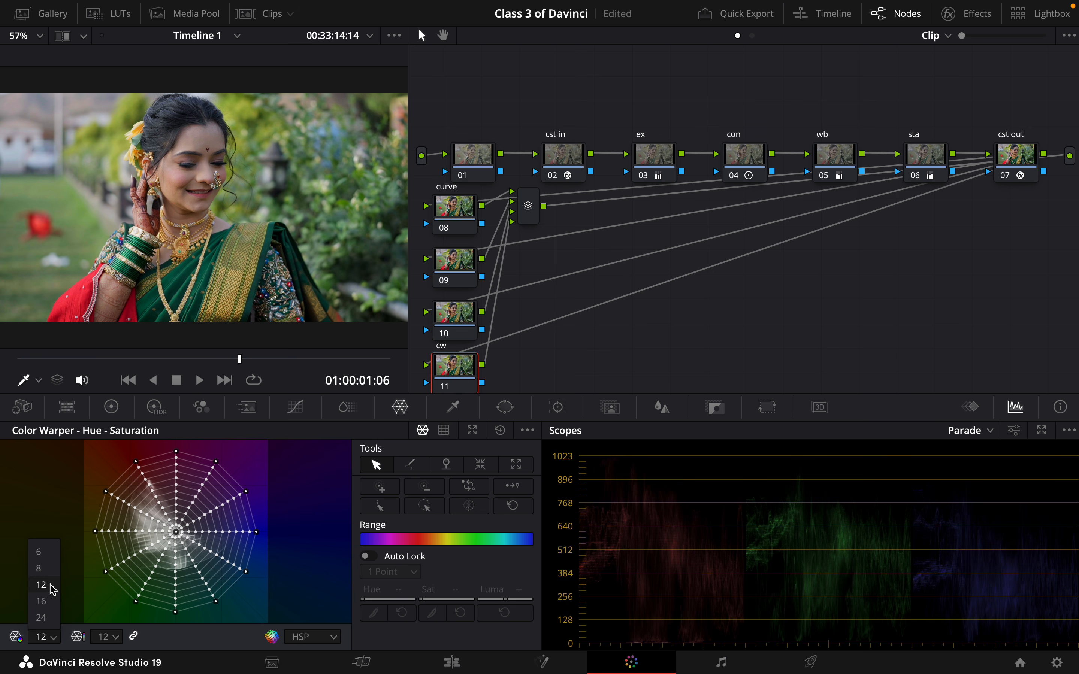
pyautogui.click(42, 552)
pyautogui.click(107, 637)
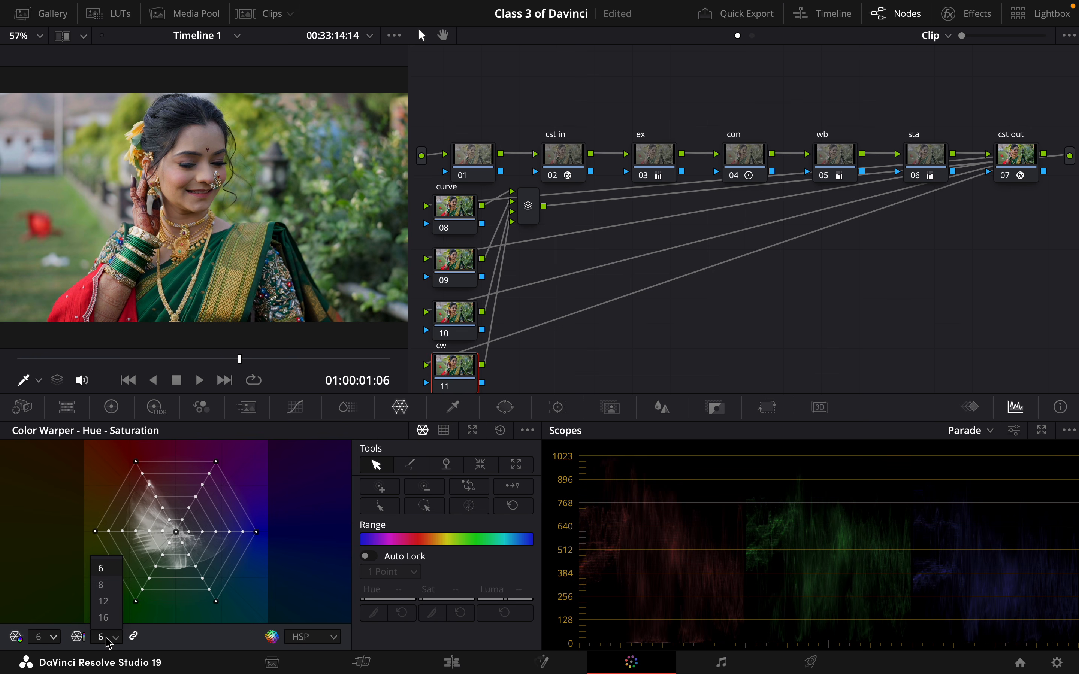
pyautogui.click(44, 636)
pyautogui.click(44, 636)
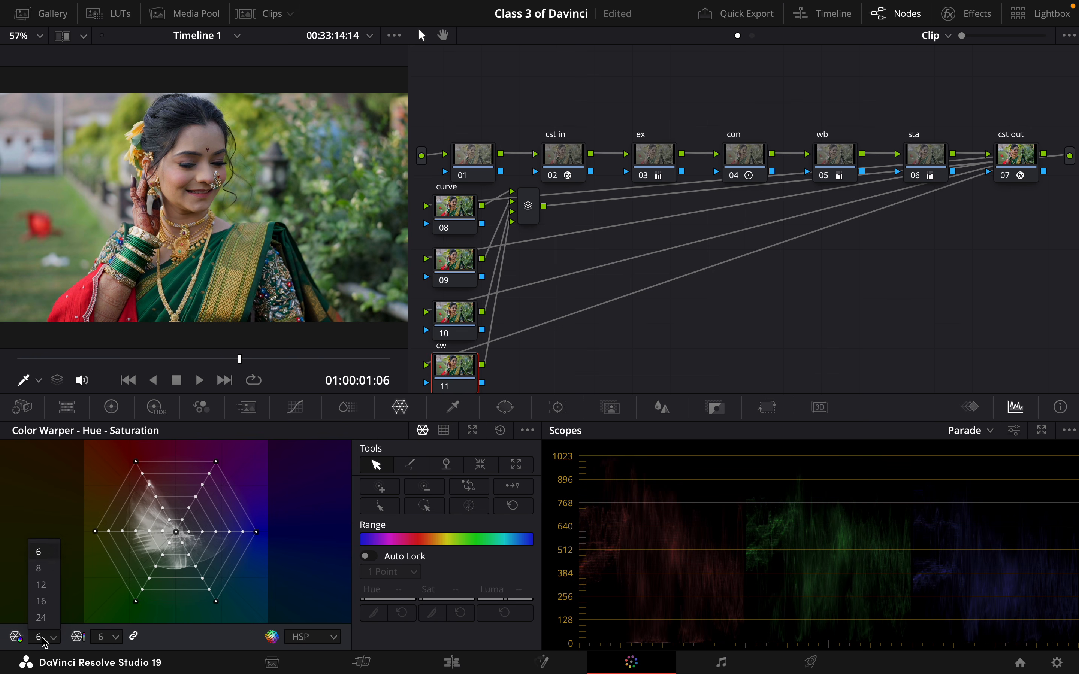
pyautogui.click(54, 585)
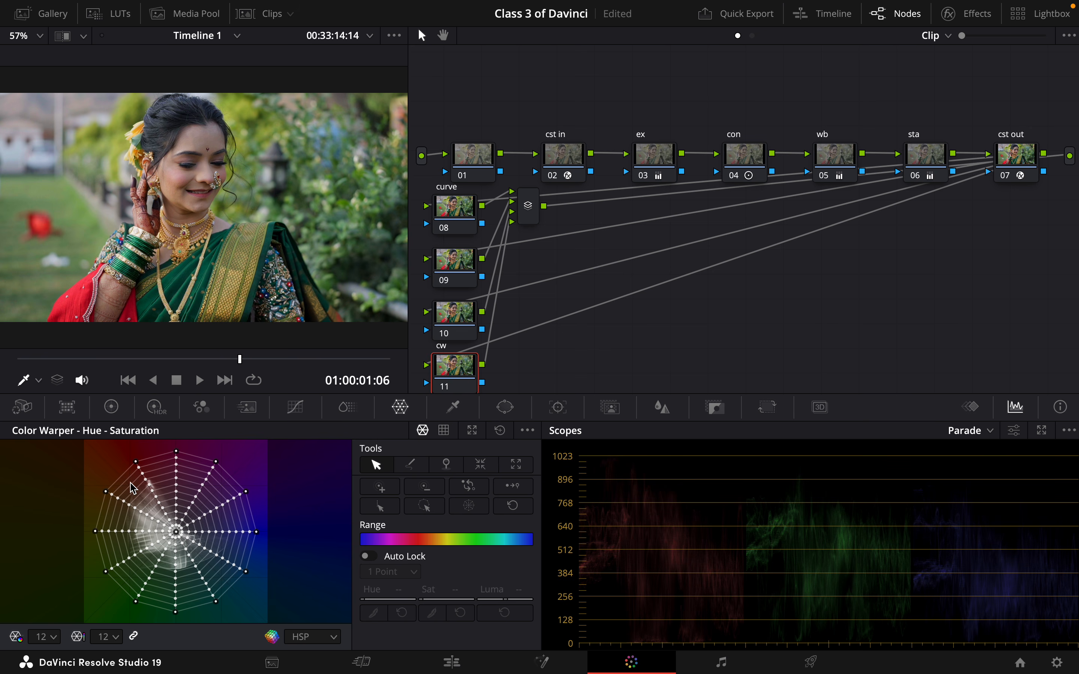
# Try shifting the two outer yellow-green warper points toward yellow, to about hue 0.86 and saturation 1.18, and compare with the node disabled.
pyautogui.moveTo(139, 608); pyautogui.dragTo(97, 520)
pyautogui.moveTo(105, 568); pyautogui.dragTo(75, 516)
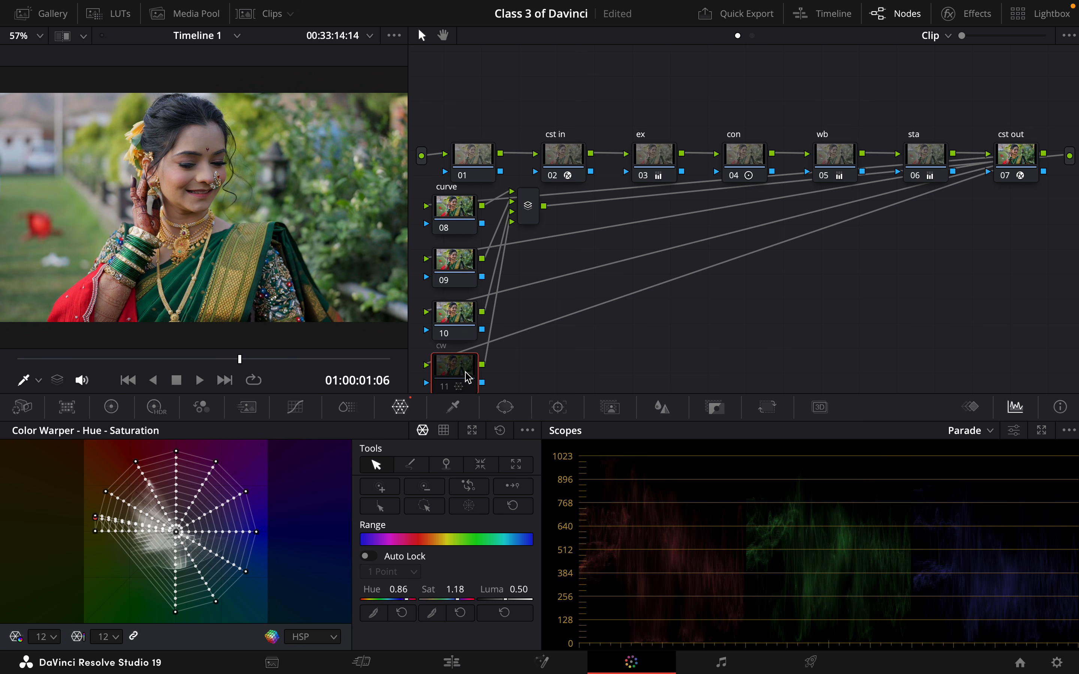
pyautogui.hotkey('ctrl', 'd')
pyautogui.hotkey('ctrl', 'd')
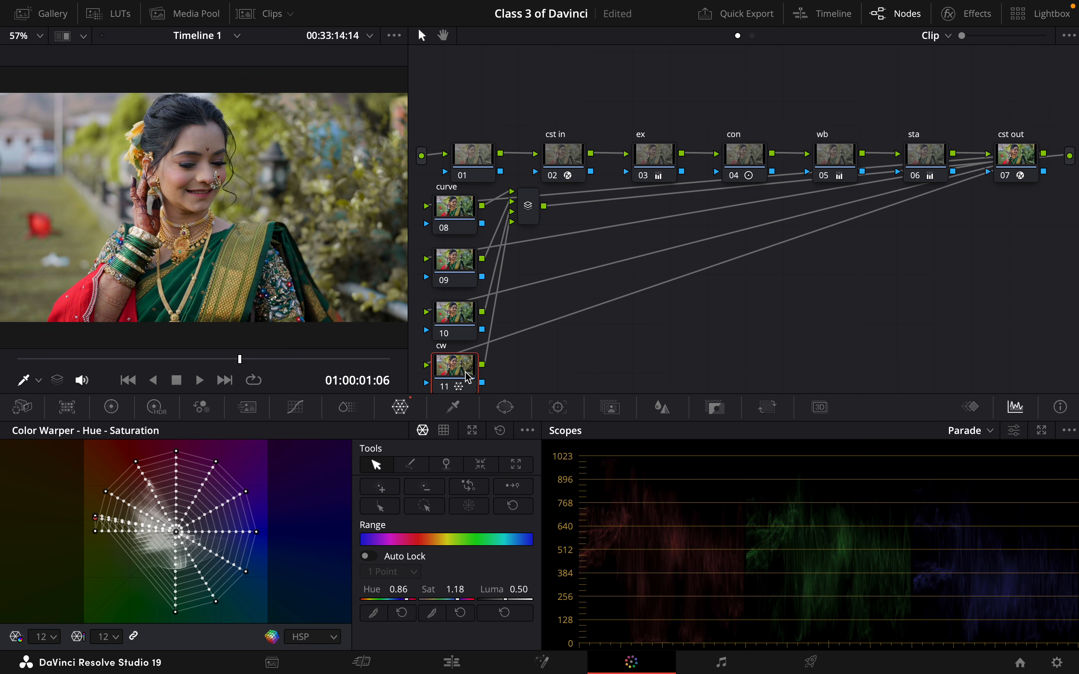
# With the "cw" node disabled, move the two shifted points back toward green, to about hue 0.77, saturation 1.22 and hue 0.70, saturation 1.26.
pyautogui.hotkey('ctrl', 'd')
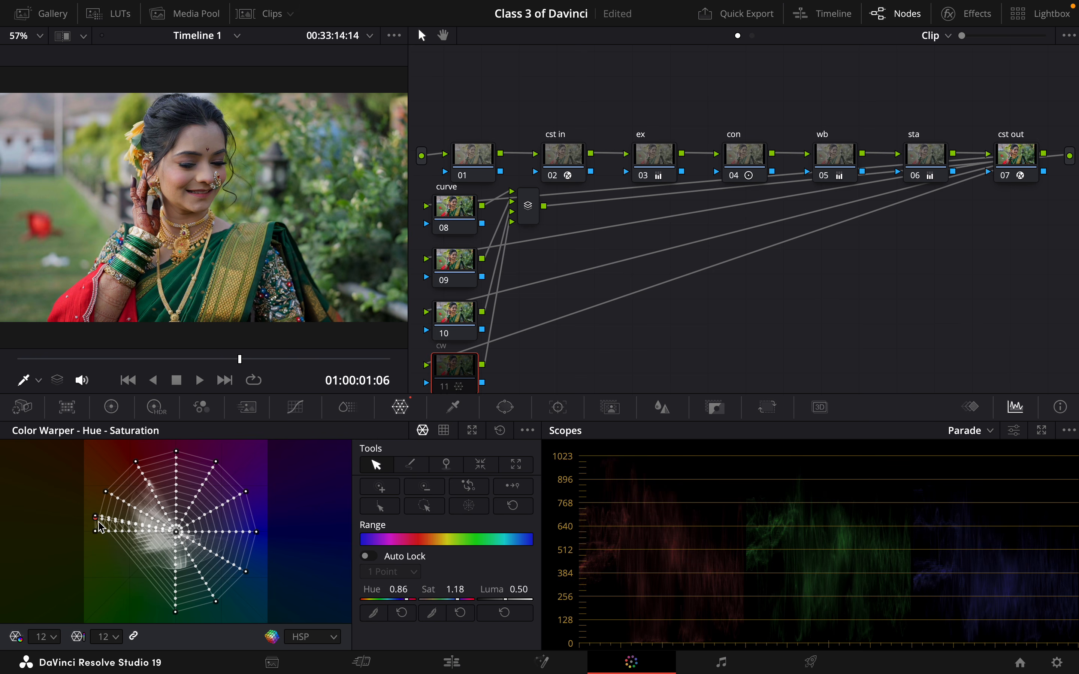
pyautogui.moveTo(96, 520); pyautogui.dragTo(98, 566)
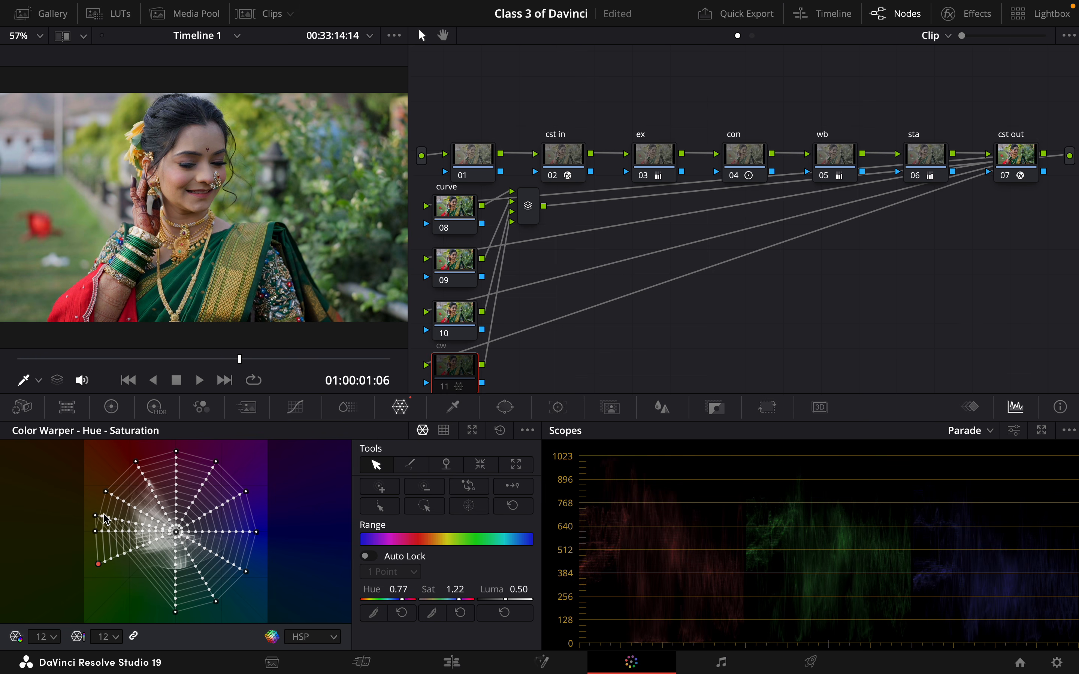
pyautogui.moveTo(101, 524); pyautogui.dragTo(120, 600)
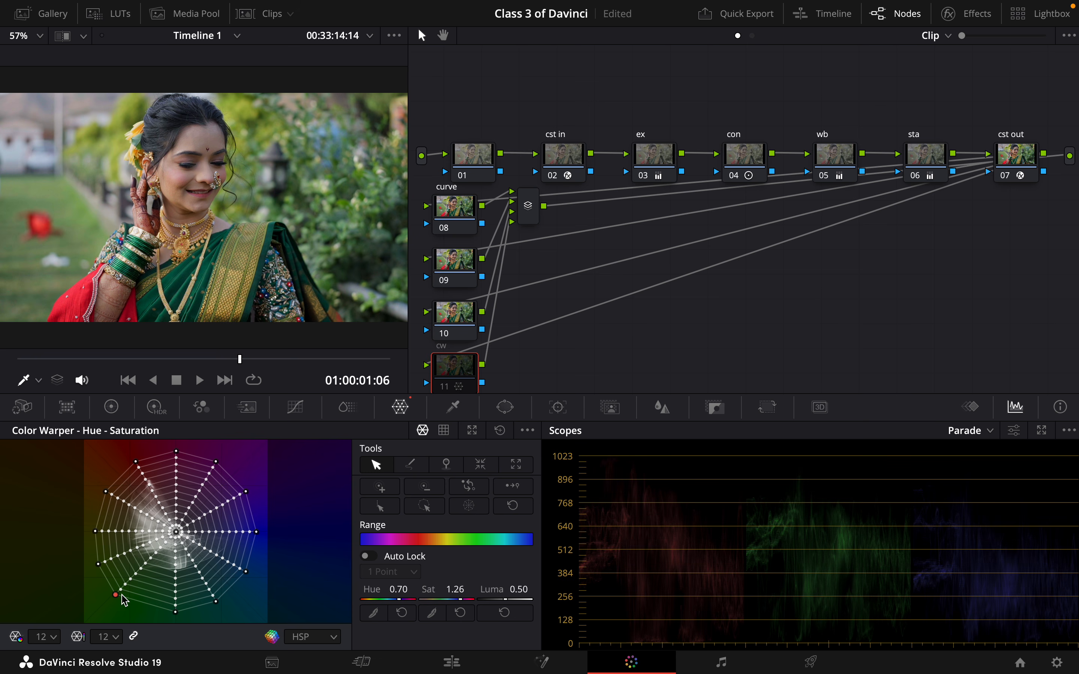
# Try moving the four outer green-range warper points to red, at about hue 0.03 to 0.07, and preview the result with the node enabled.
pyautogui.moveTo(115, 594); pyautogui.dragTo(151, 433)
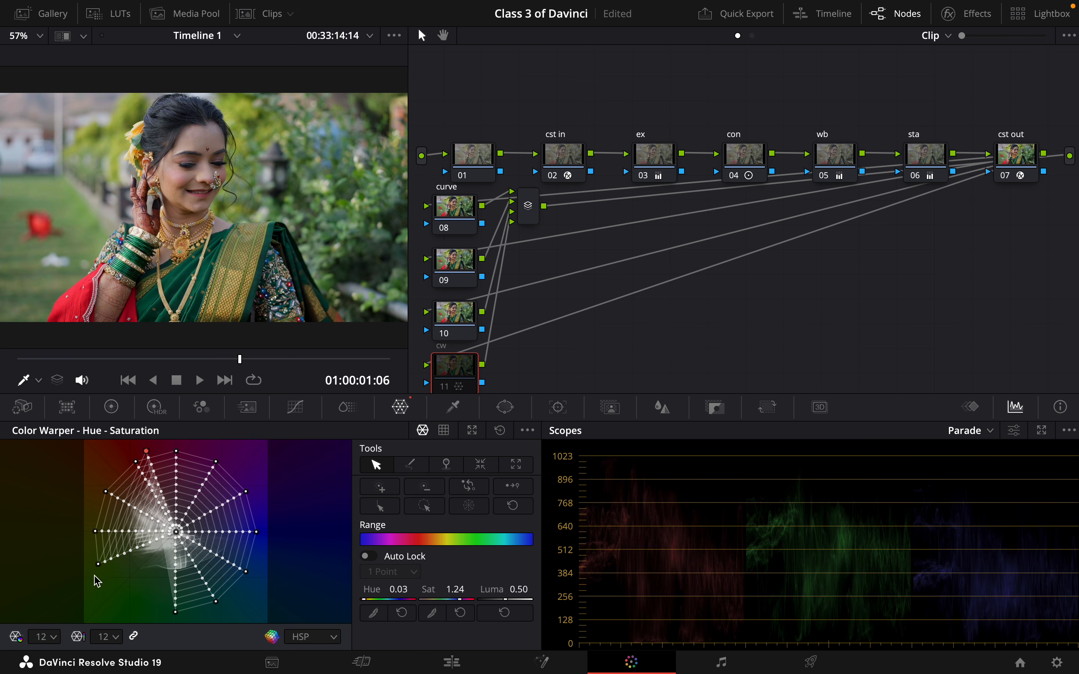
pyautogui.moveTo(99, 564); pyautogui.dragTo(153, 437)
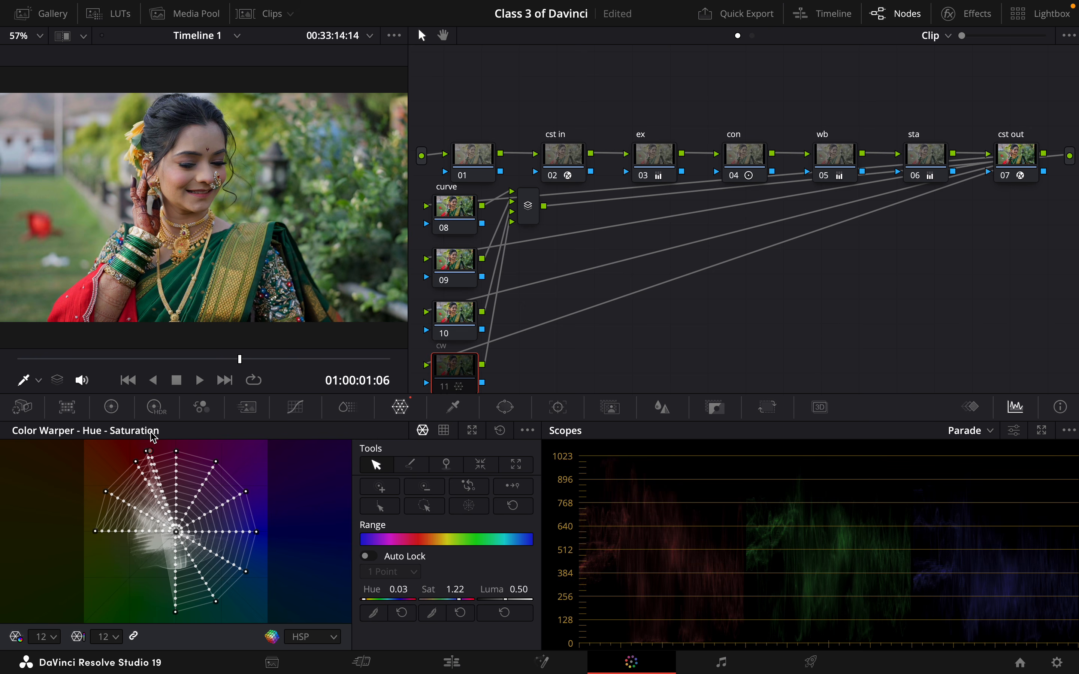
pyautogui.moveTo(177, 617); pyautogui.dragTo(170, 438)
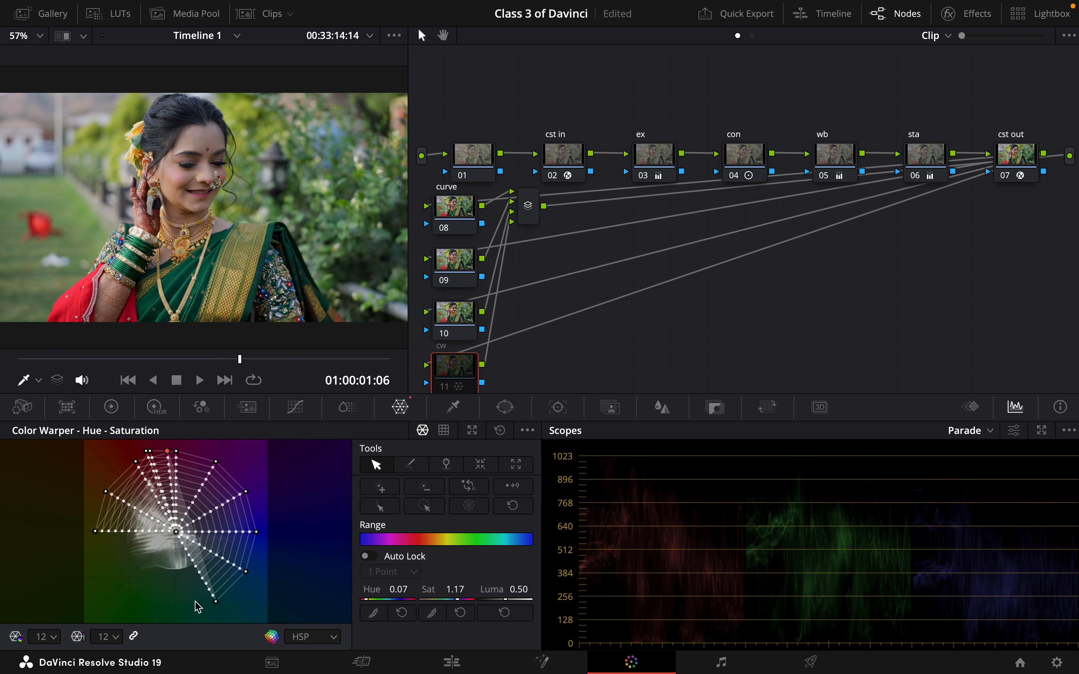
pyautogui.moveTo(216, 602); pyautogui.dragTo(163, 451)
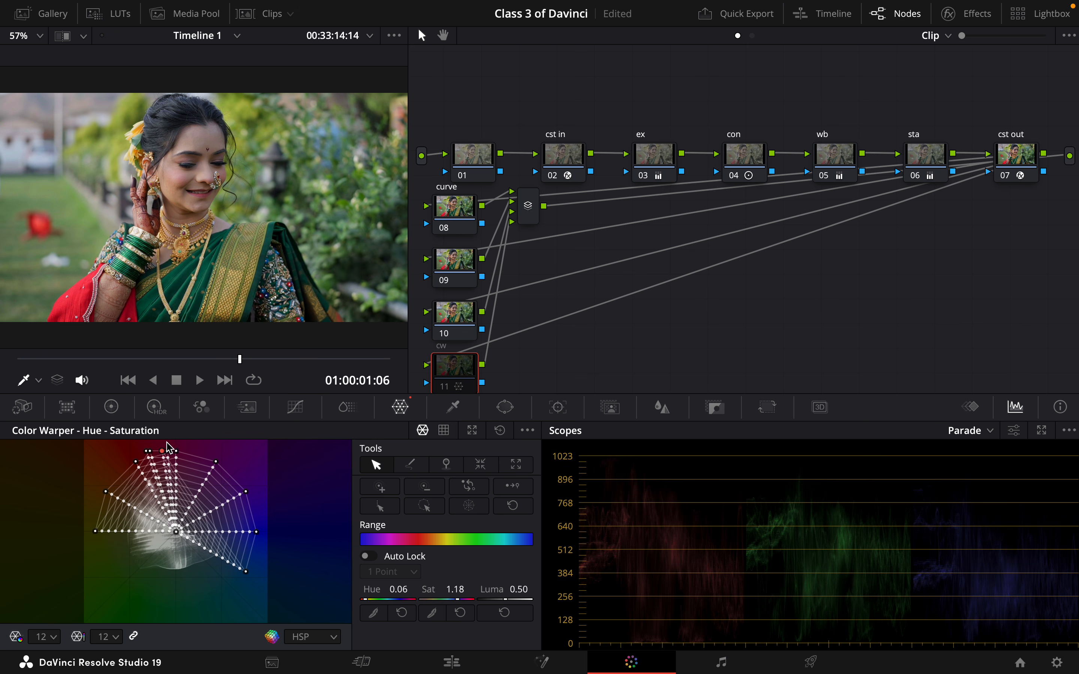
pyautogui.click(446, 386)
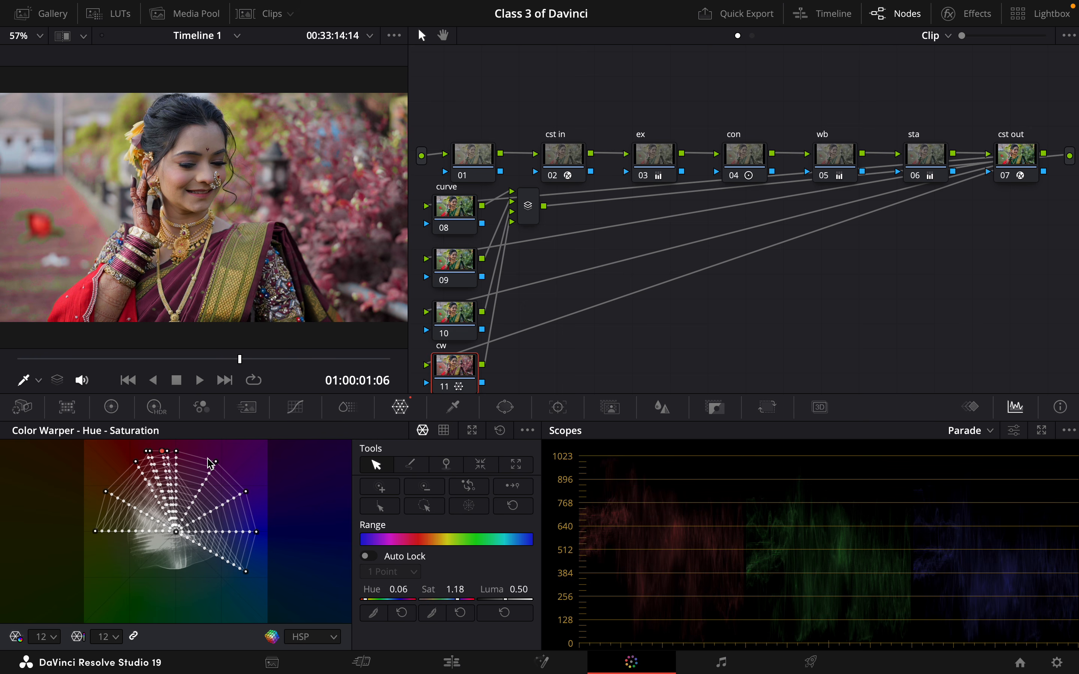
pyautogui.hotkey('ctrl', 'd')
# Undo the four moves of the green-range warper points to red.
pyautogui.hotkey('ctrl', 'z')
pyautogui.hotkey('ctrl', 'z')
pyautogui.hotkey('ctrl', 'z')
pyautogui.hotkey('ctrl', 'z')
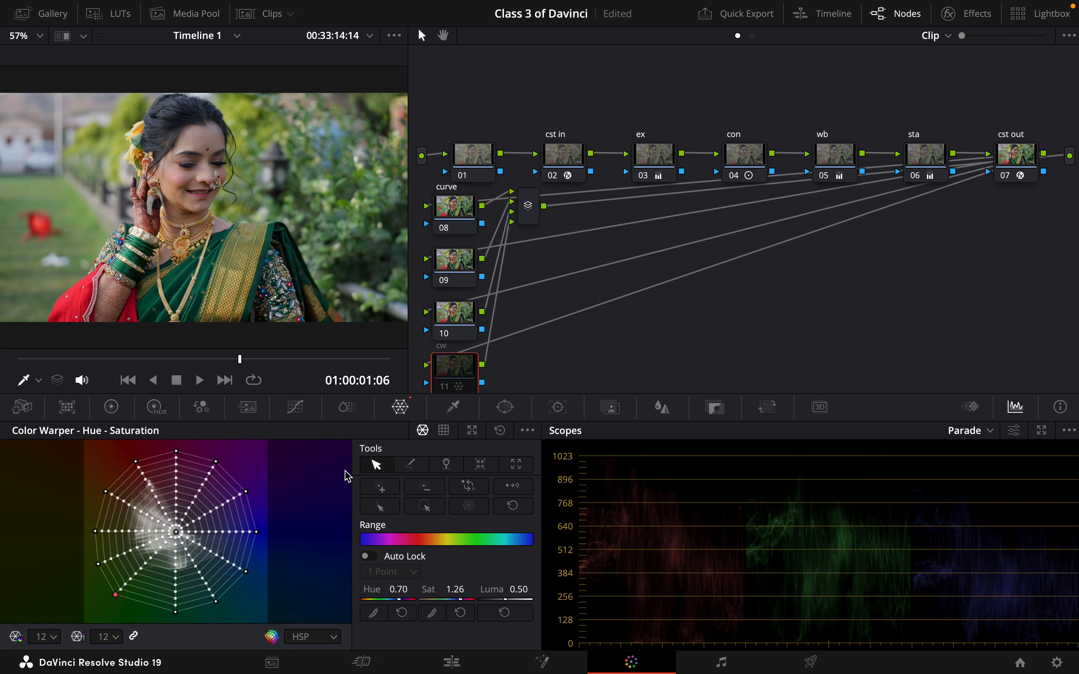
# Re-enable the "cw" node and nudge the outer pure-green warper point to about hue 0.58 and saturation 1.16.
pyautogui.click(453, 388)
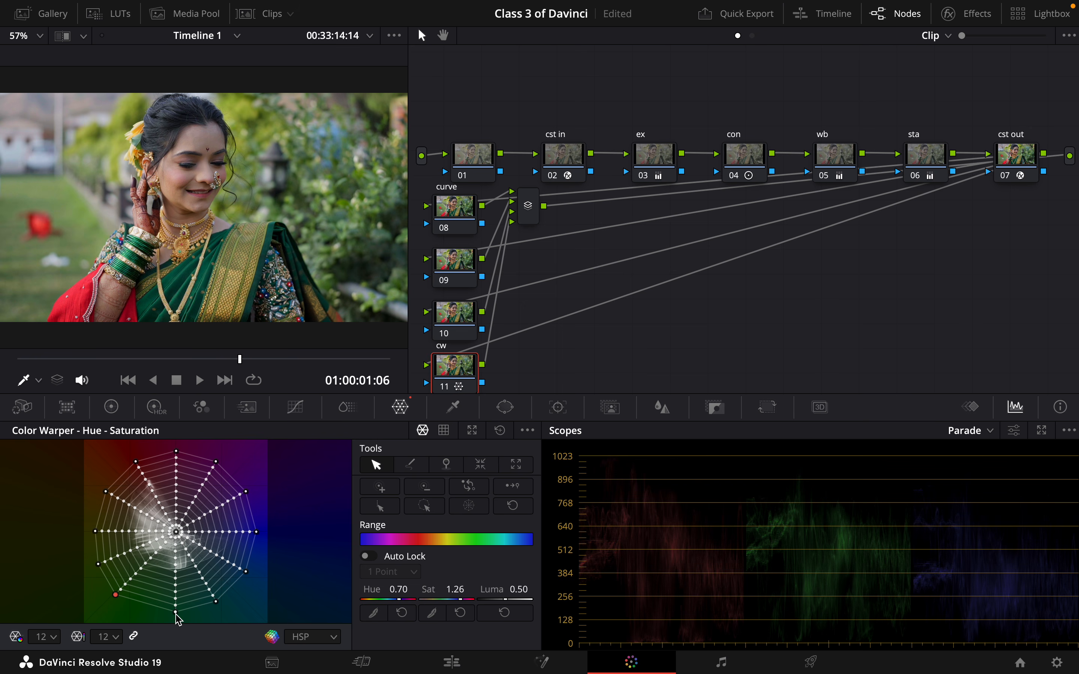
pyautogui.moveTo(175, 613); pyautogui.dragTo(179, 654)
# Try desaturating the greens by pulling the pure-green and two yellow-green outer warper points into the center.
pyautogui.moveTo(178, 613); pyautogui.dragTo(173, 541)
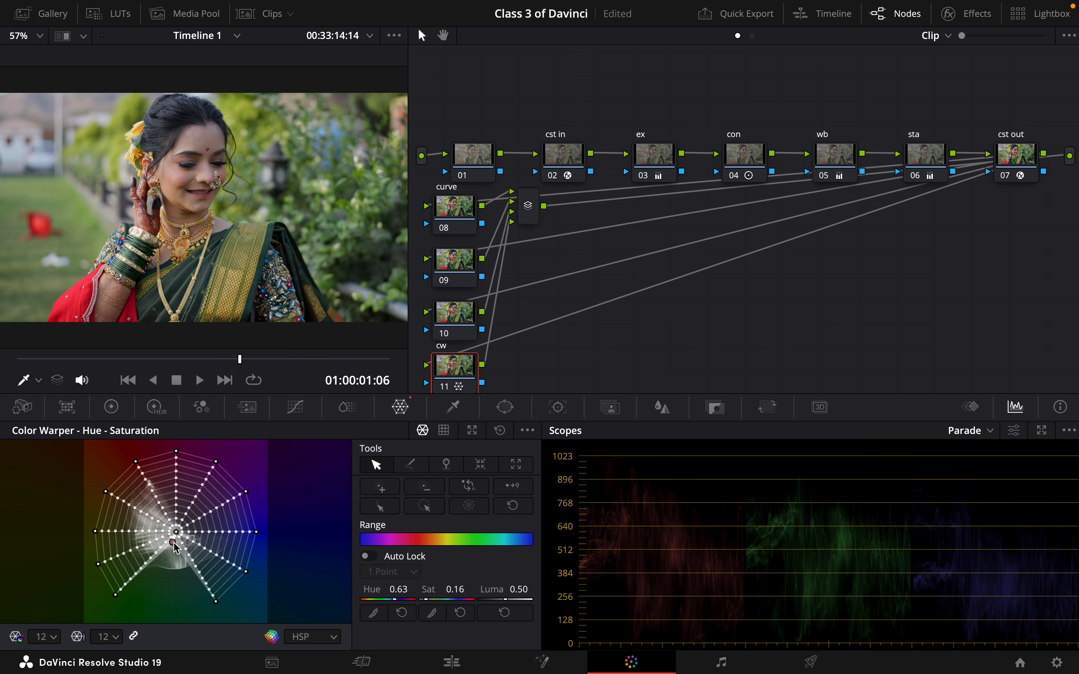
pyautogui.click(115, 594)
pyautogui.moveTo(115, 593); pyautogui.dragTo(175, 529)
pyautogui.moveTo(98, 565); pyautogui.dragTo(177, 538)
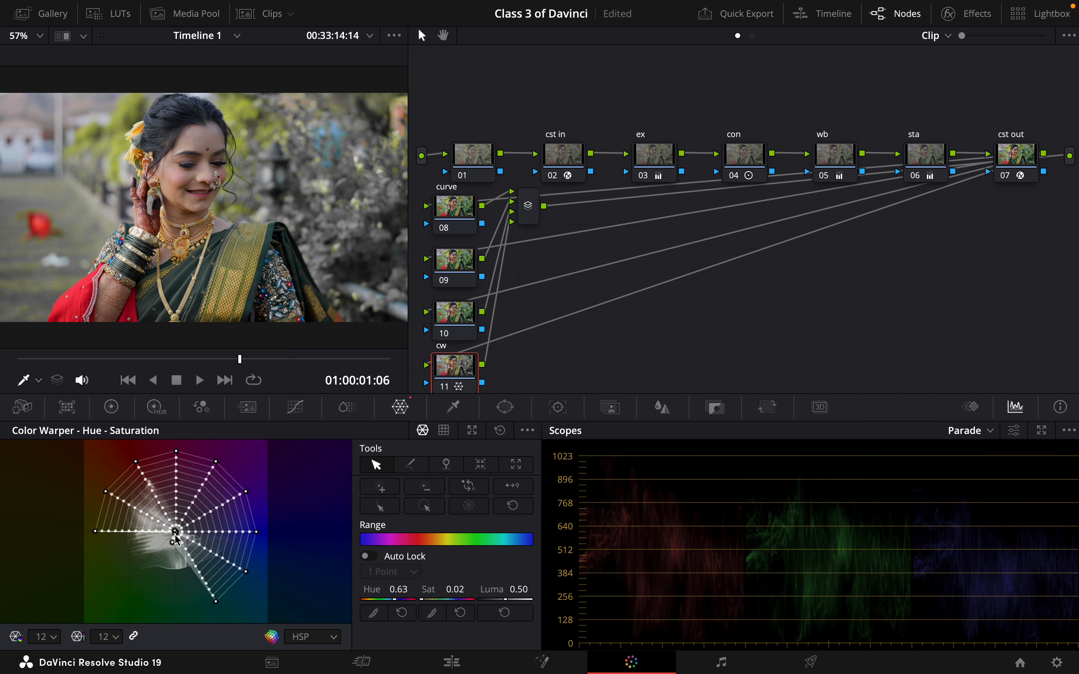
# Undo the three desaturating moves of the green warper points.
pyautogui.hotkey('ctrl', 'z')
pyautogui.hotkey('ctrl', 'z')
pyautogui.hotkey('ctrl', 'z')
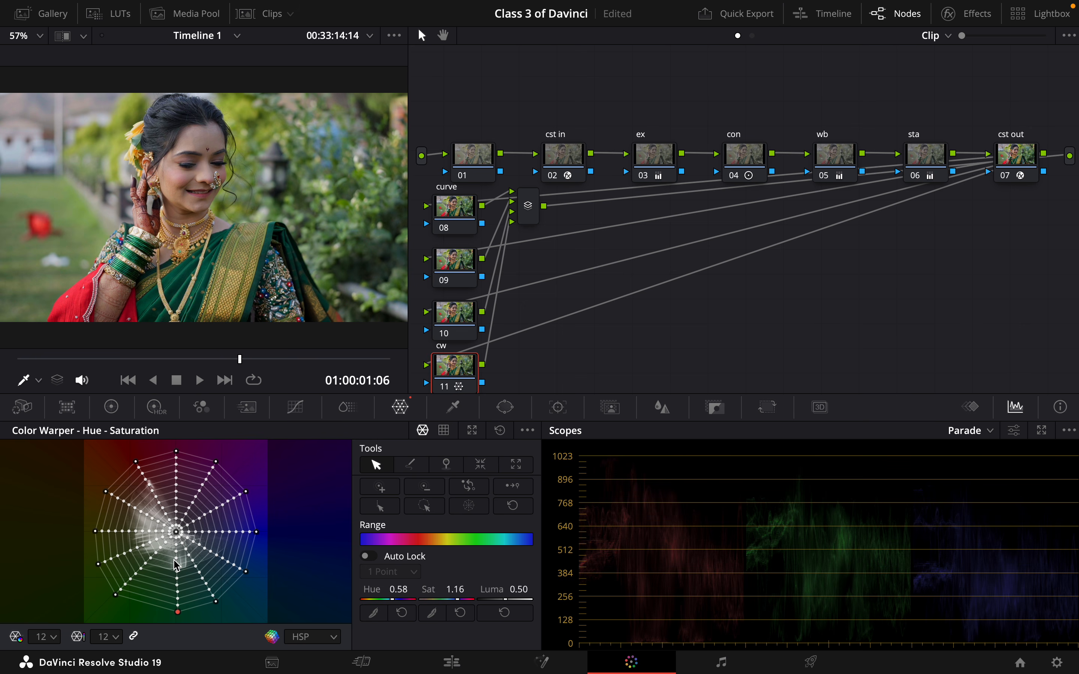
# Shift the two outer yellow-green warper points toward orange, to about hue 0.95 and saturation 1.03.
pyautogui.moveTo(115, 596); pyautogui.dragTo(121, 487)
pyautogui.moveTo(98, 564); pyautogui.dragTo(125, 488)
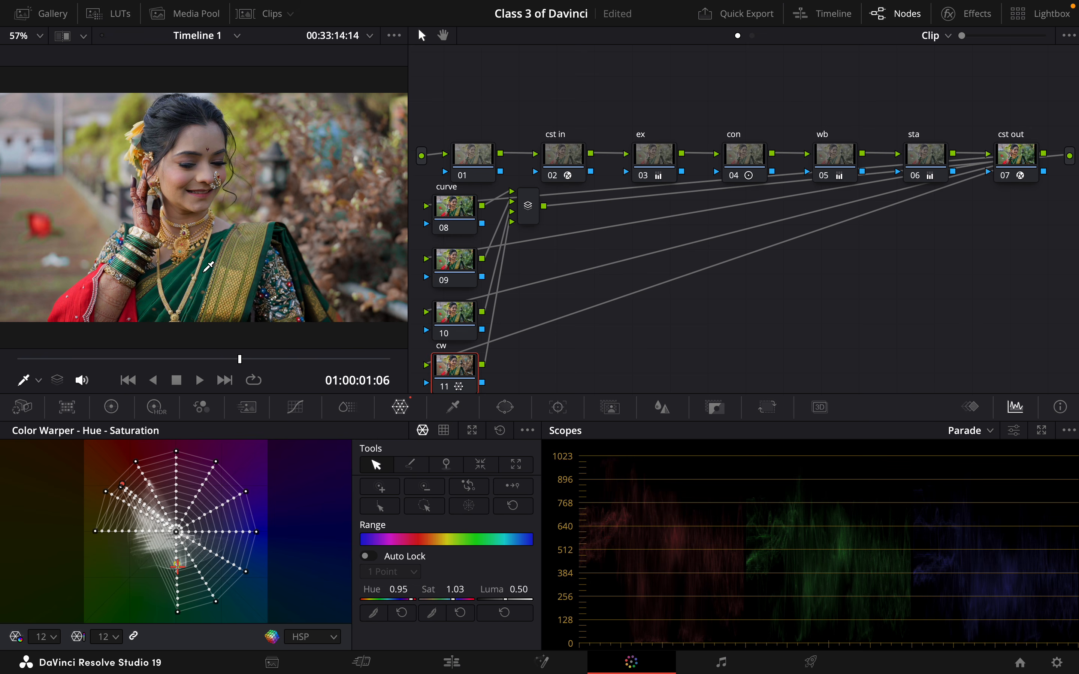
# Set the pure-green warper point to about hue 0.57, saturation 1.10, and move the orange-shifted foliage point toward yellow at hue 0.85, saturation 1.17.
pyautogui.click(178, 613)
pyautogui.moveTo(178, 613)
pyautogui.mouseDown()
pyautogui.moveTo(223, 557)
pyautogui.moveTo(236, 500)
pyautogui.moveTo(204, 607)
pyautogui.moveTo(189, 623)
pyautogui.moveTo(183, 616)
pyautogui.mouseUp()
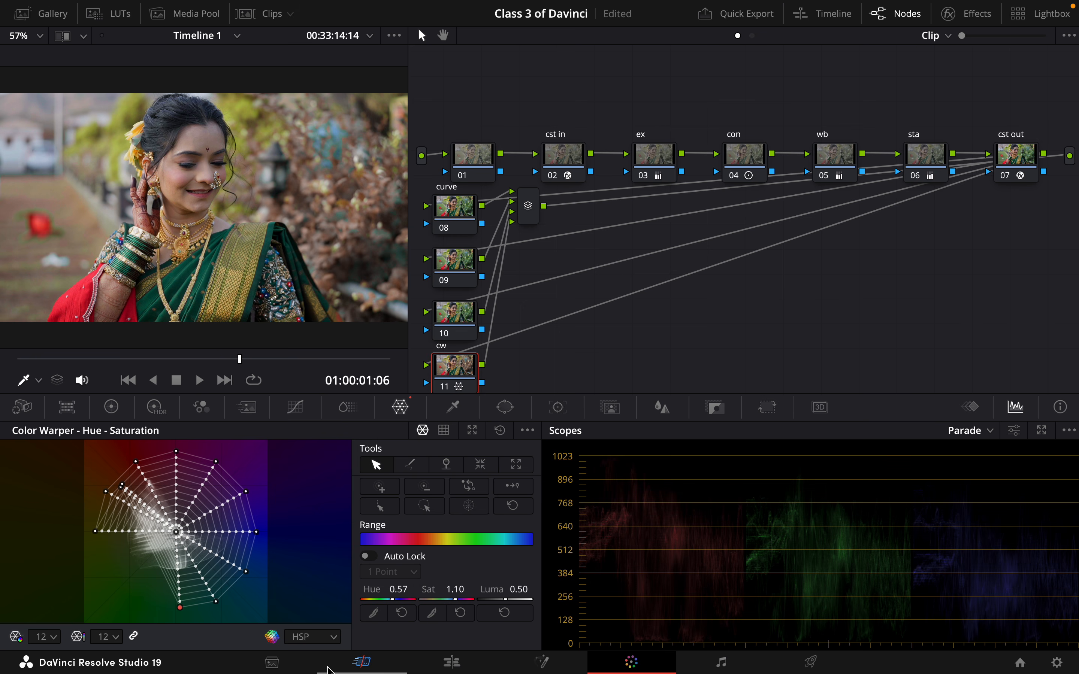
pyautogui.moveTo(124, 491); pyautogui.dragTo(94, 527)
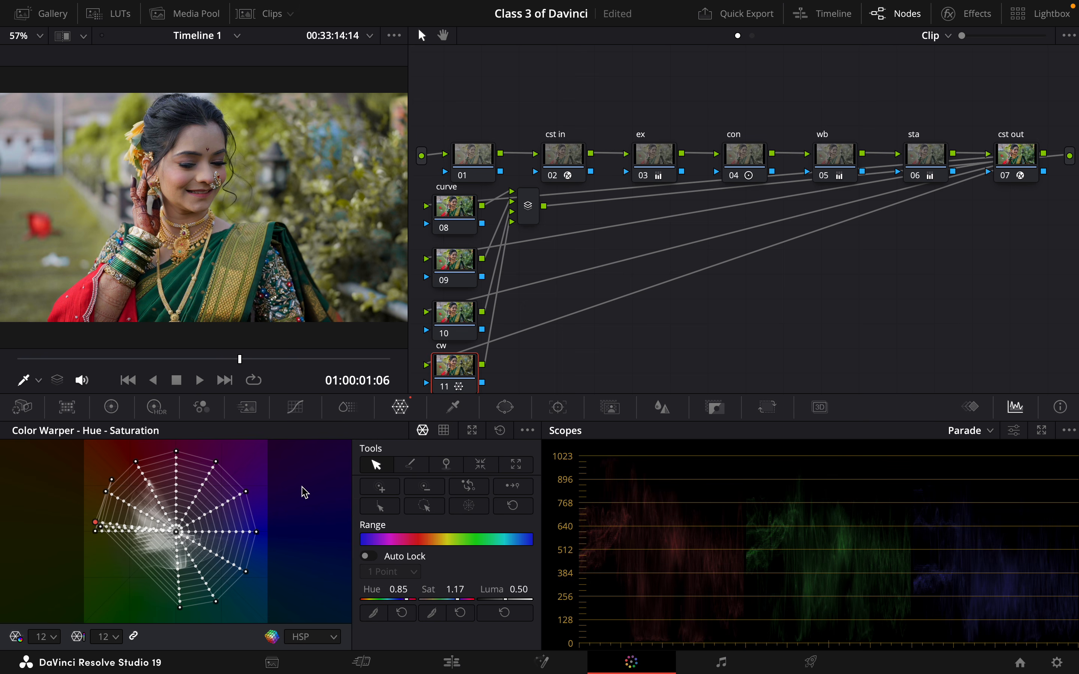
# Shape a gentle custom curve on node 10: raise the highlights slightly, lower the deep shadows slightly and lift the lower midtones a touch.
pyautogui.click(463, 317)
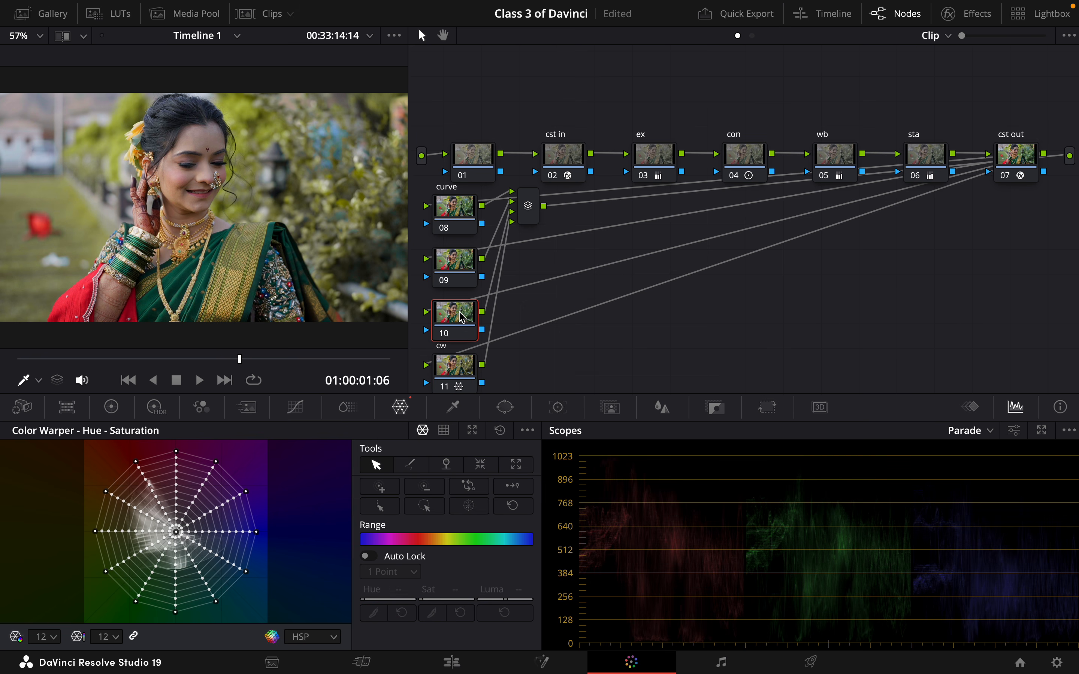
pyautogui.click(295, 407)
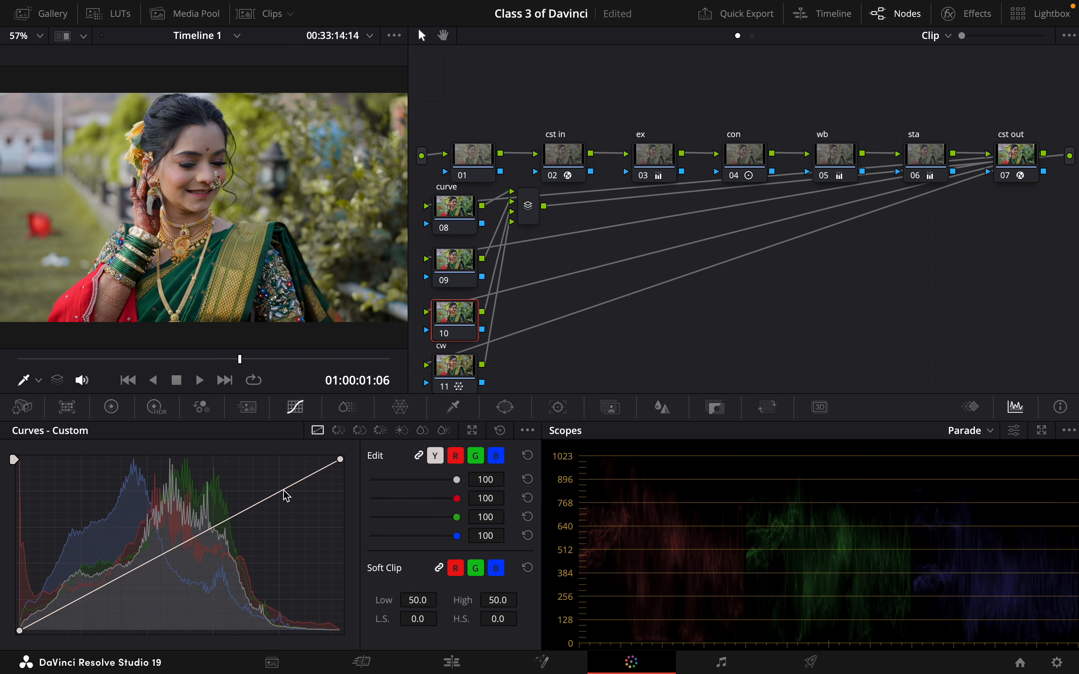
pyautogui.moveTo(284, 491); pyautogui.dragTo(279, 486)
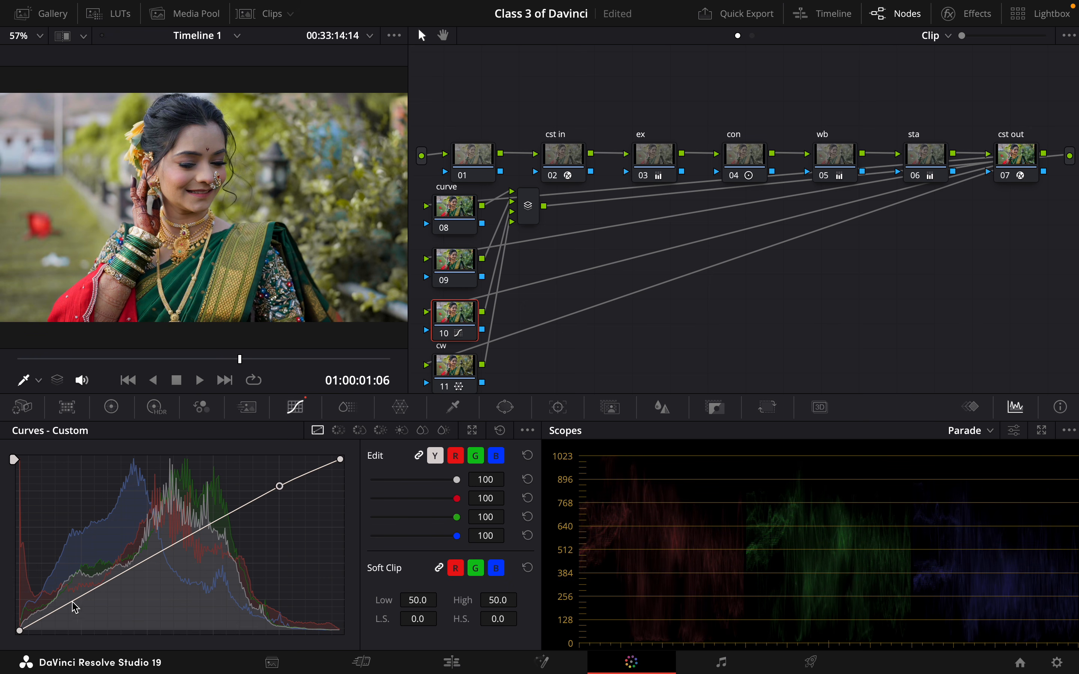
pyautogui.moveTo(60, 609); pyautogui.dragTo(60, 612)
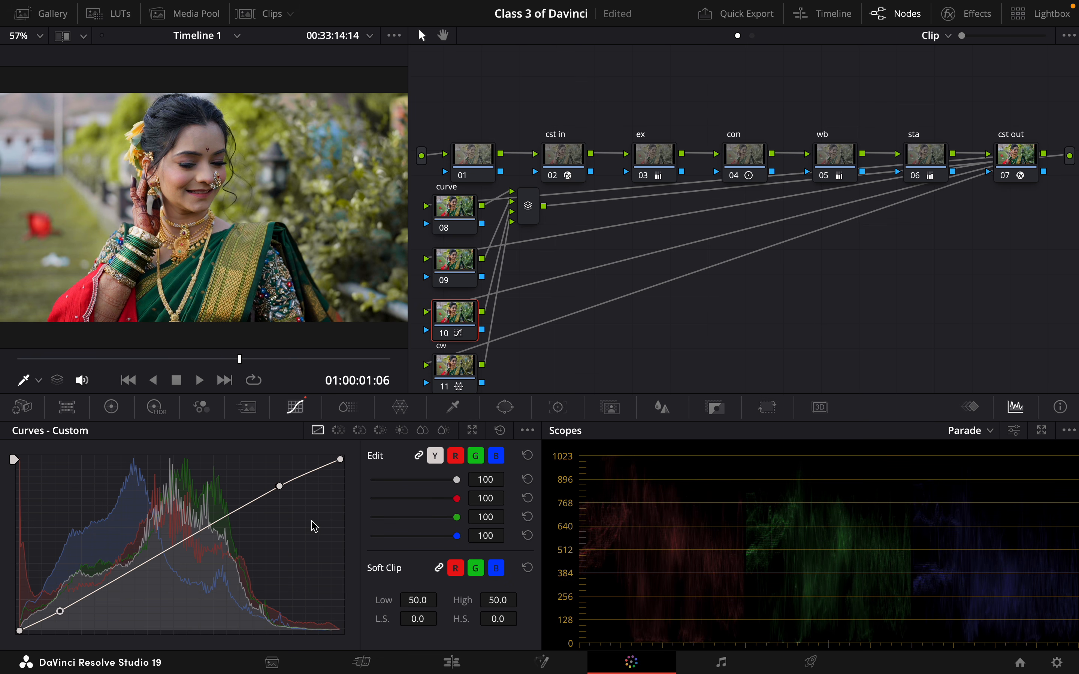
pyautogui.click(152, 558)
pyautogui.moveTo(152, 558); pyautogui.dragTo(153, 556)
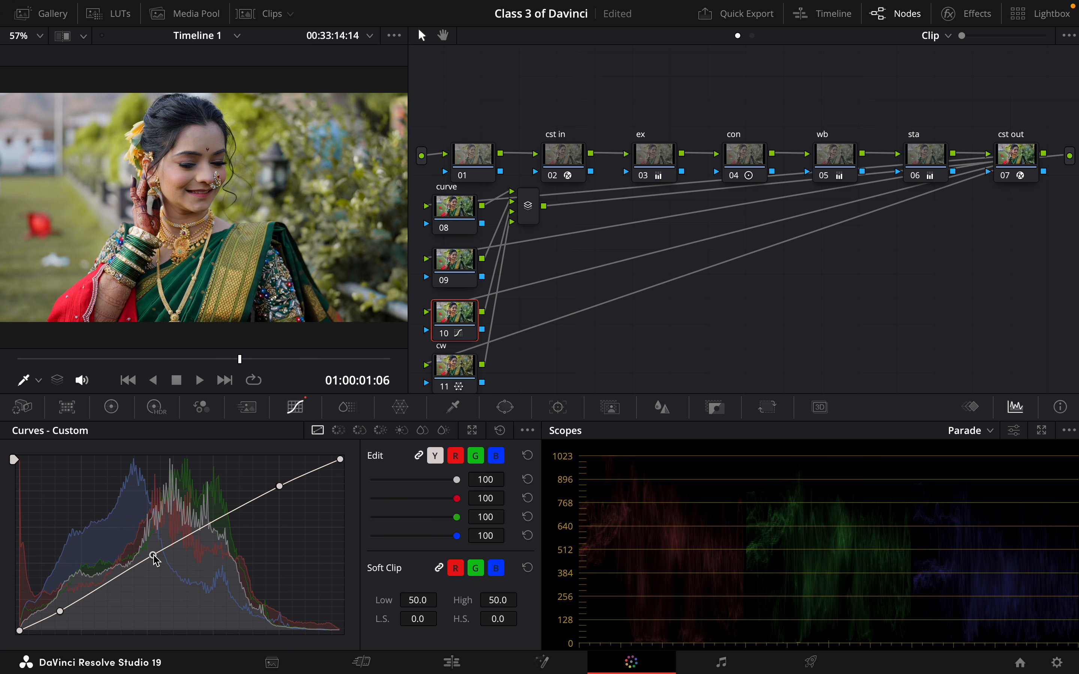
# Set the wb node's color temperature to -120.
pyautogui.click(840, 157)
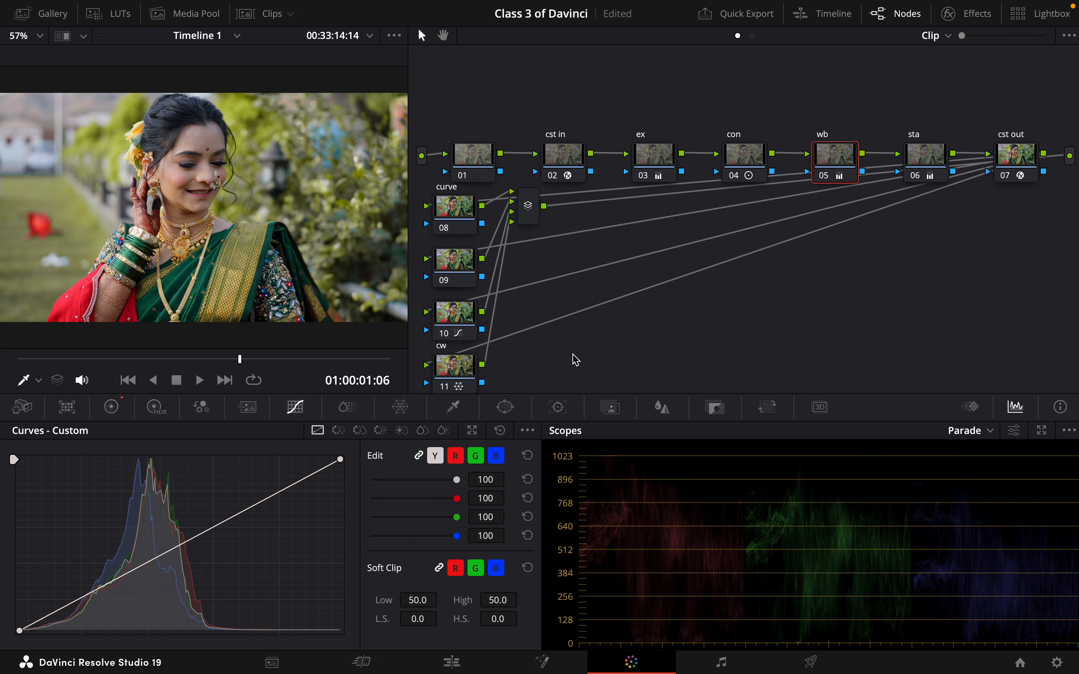
pyautogui.click(111, 407)
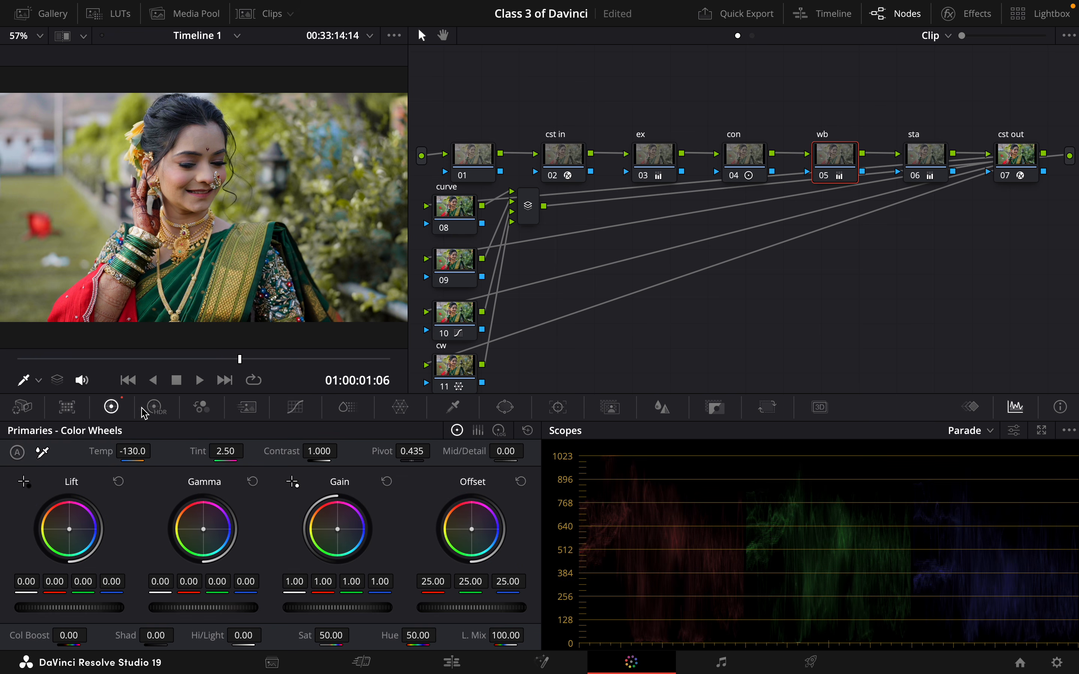
pyautogui.click(156, 450)
pyautogui.click(156, 452)
pyautogui.click(155, 450)
pyautogui.click(155, 452)
pyautogui.click(155, 451)
pyautogui.click(931, 157)
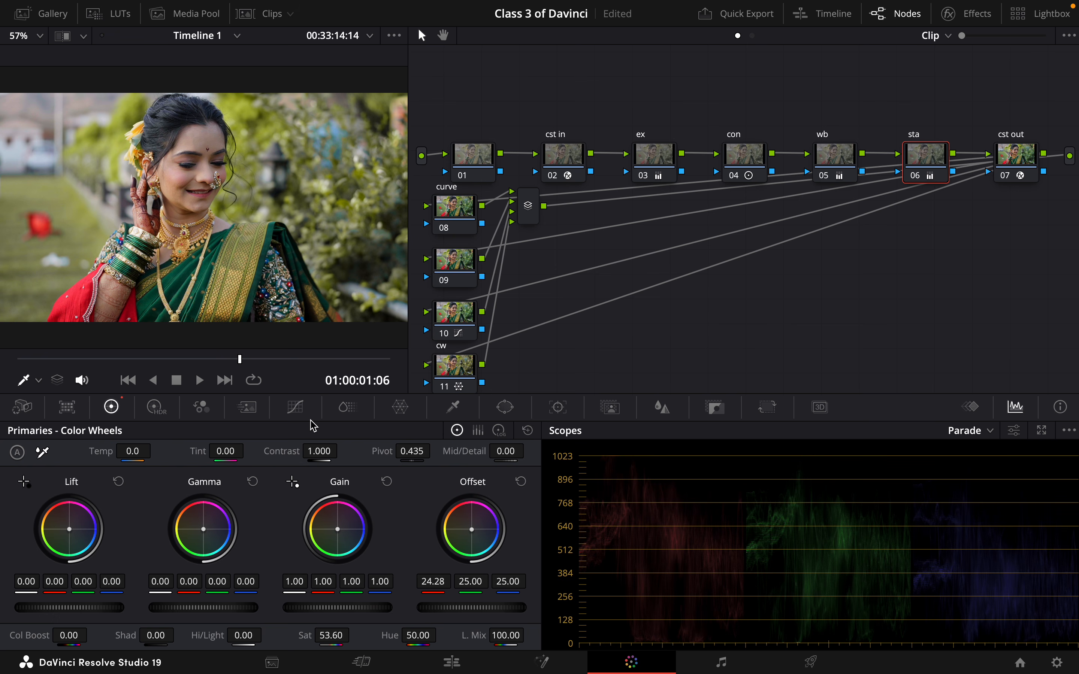
pyautogui.click(831, 154)
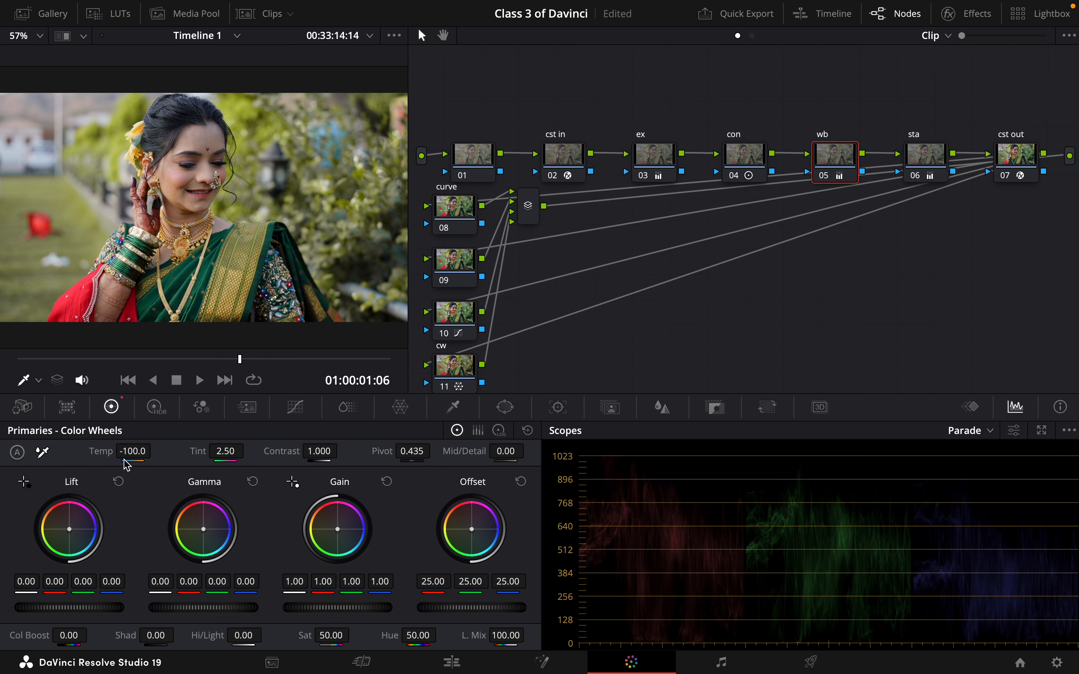
pyautogui.moveTo(132, 452); pyautogui.dragTo(127, 451)
# Add a serial node after the layer mixer plus a parallel node below it, and label the serial node "skin".
pyautogui.click(536, 214)
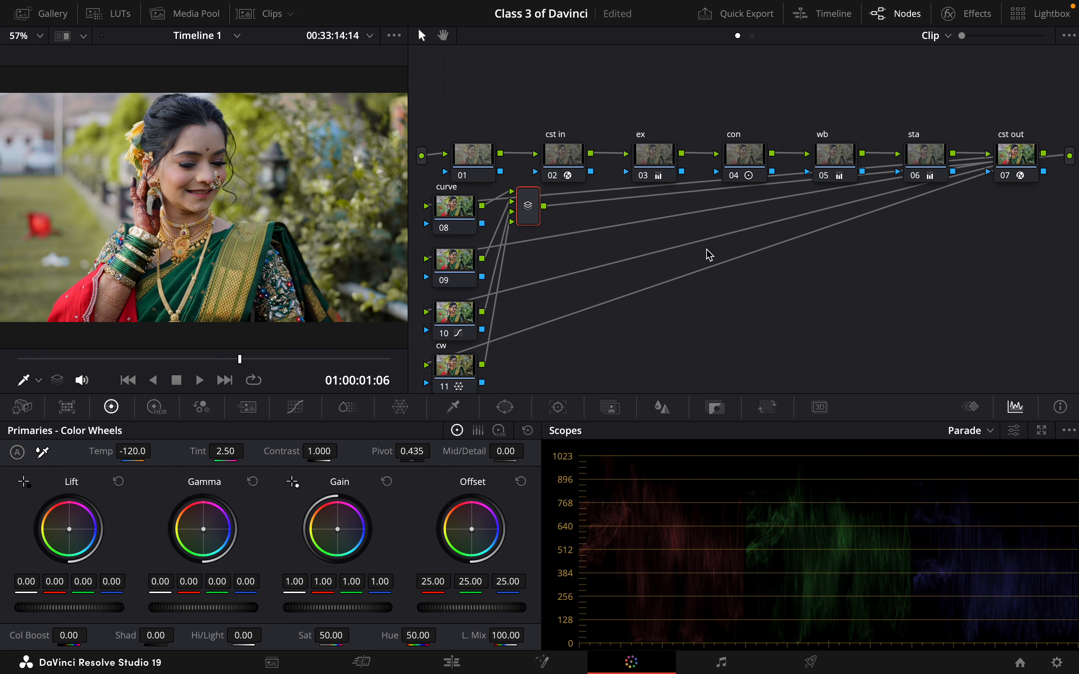
pyautogui.hotkey('alt', 's')
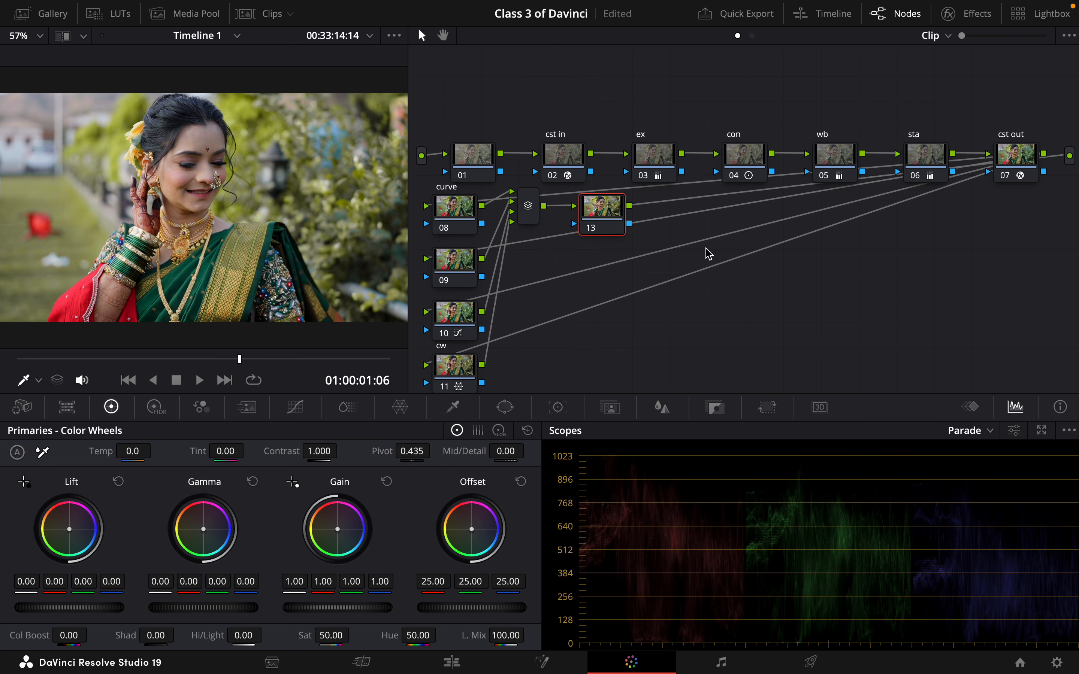
pyautogui.hotkey('alt', 'p')
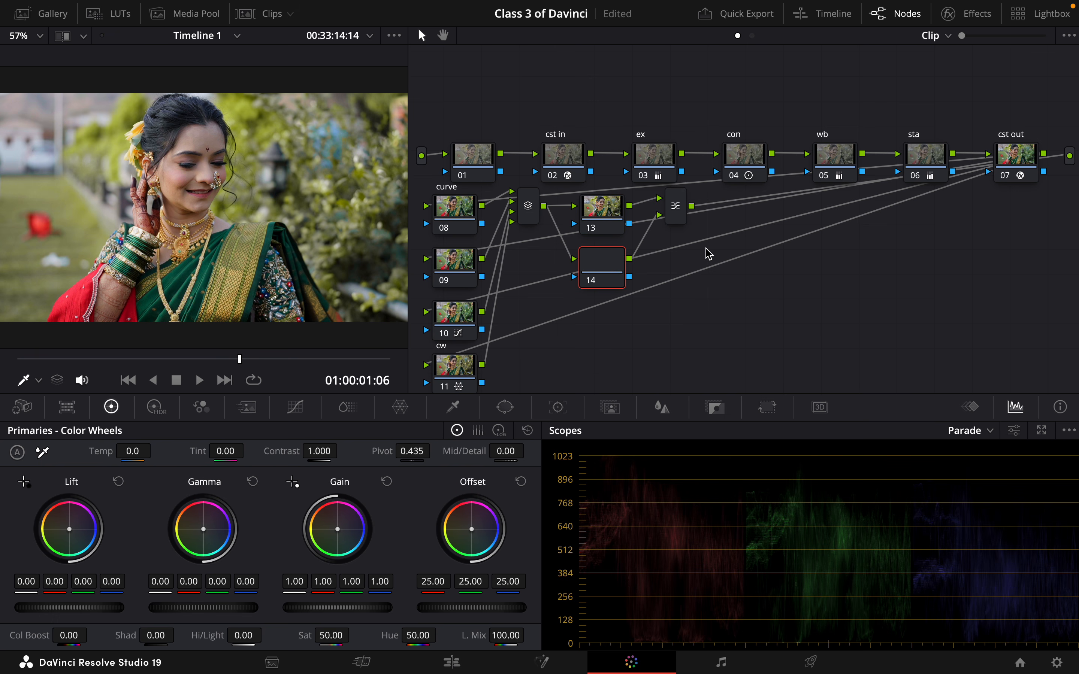
pyautogui.click(610, 213)
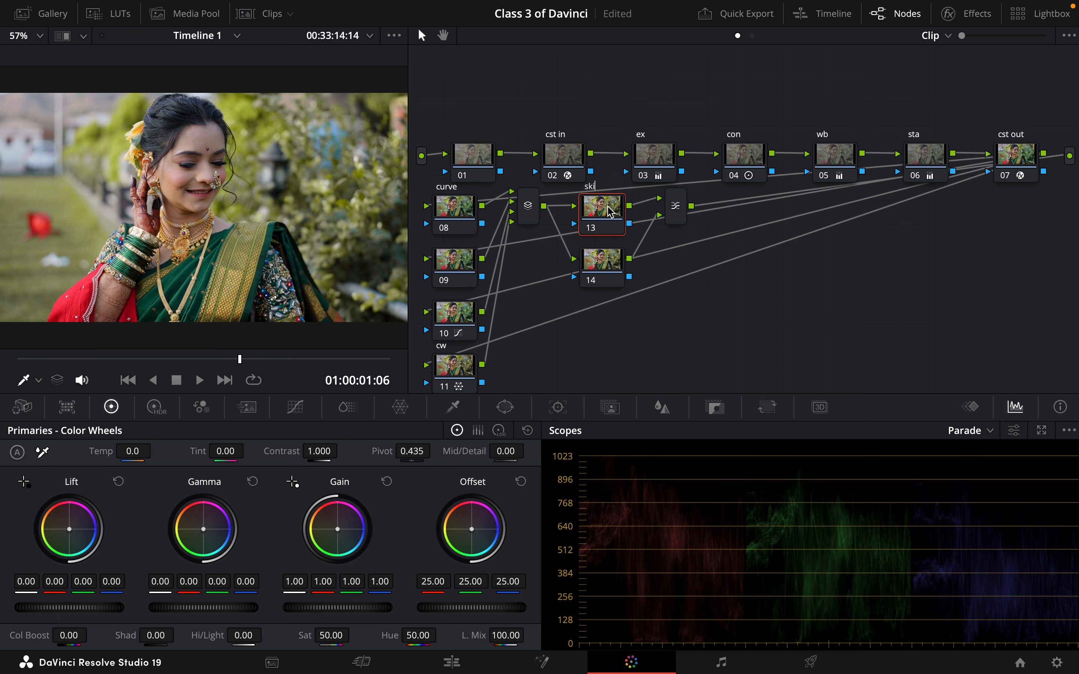
pyautogui.write('skin')
# Qualify the skin on node 14 by sampling the forehead, show the highlight view, and add more of the face to the selection.
pyautogui.click(613, 255)
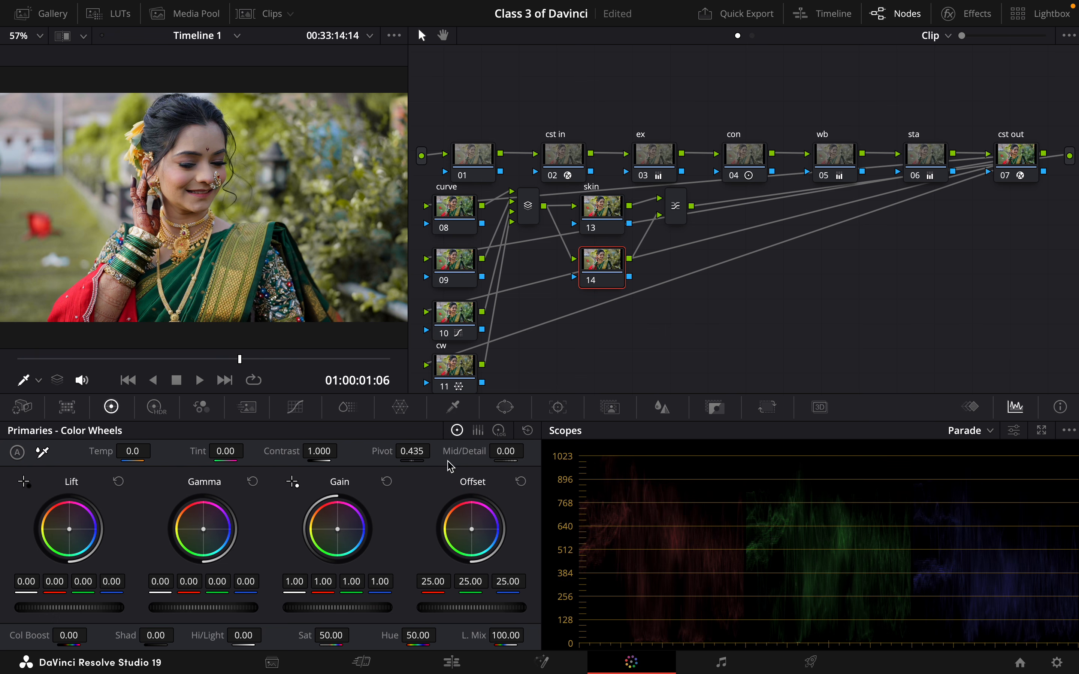
pyautogui.click(454, 407)
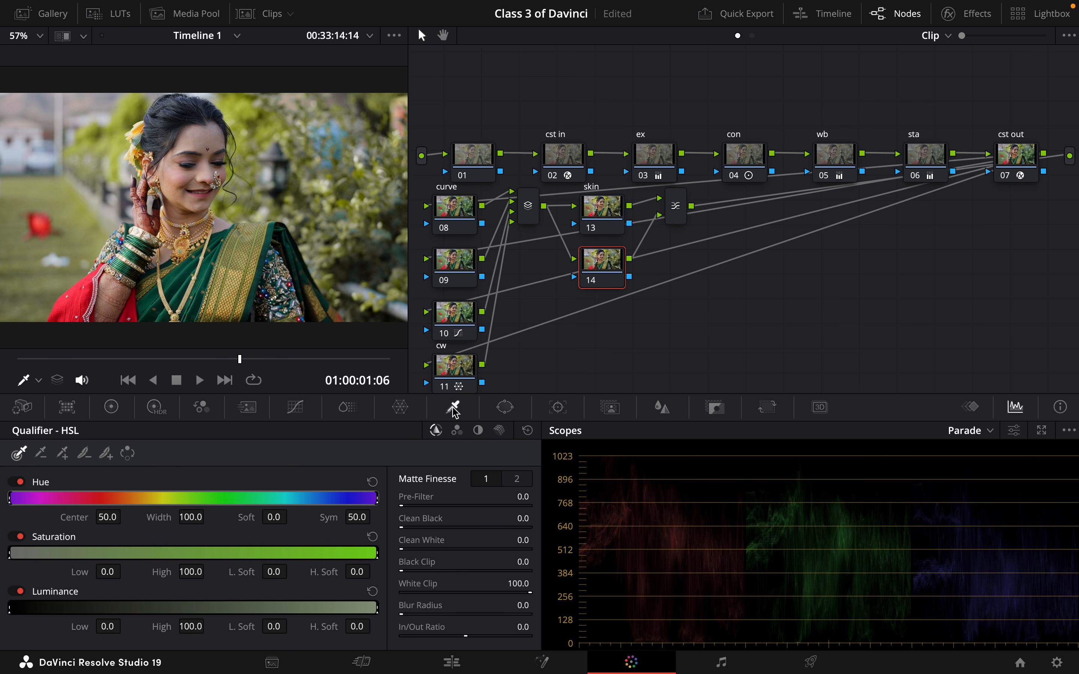
pyautogui.click(218, 134)
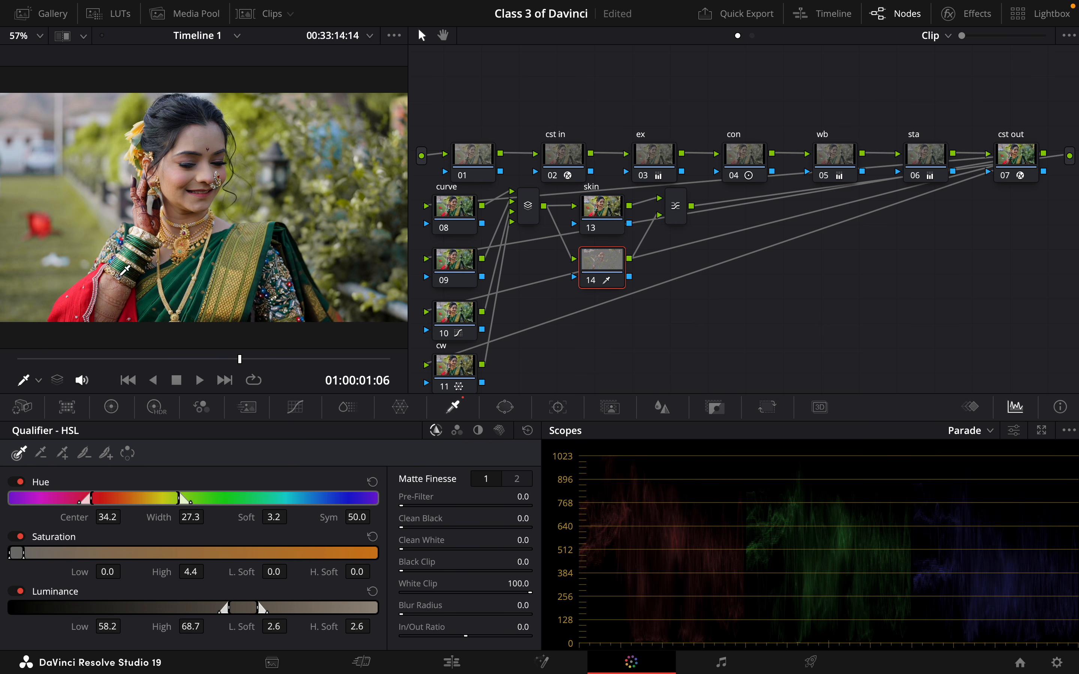
pyautogui.click(84, 35)
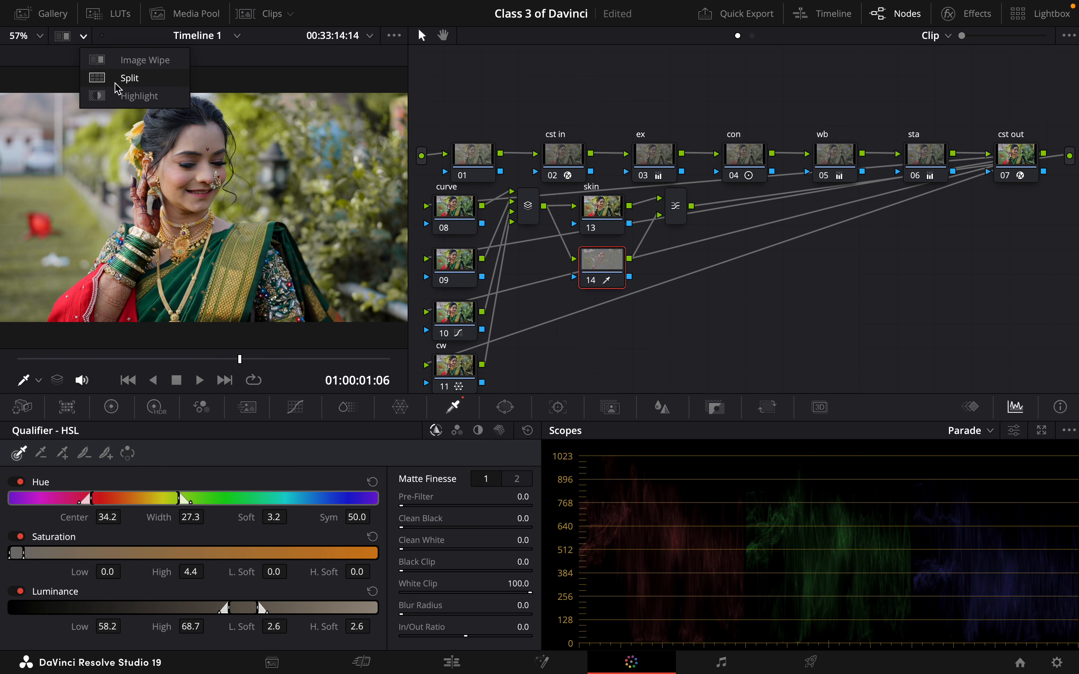
pyautogui.click(117, 95)
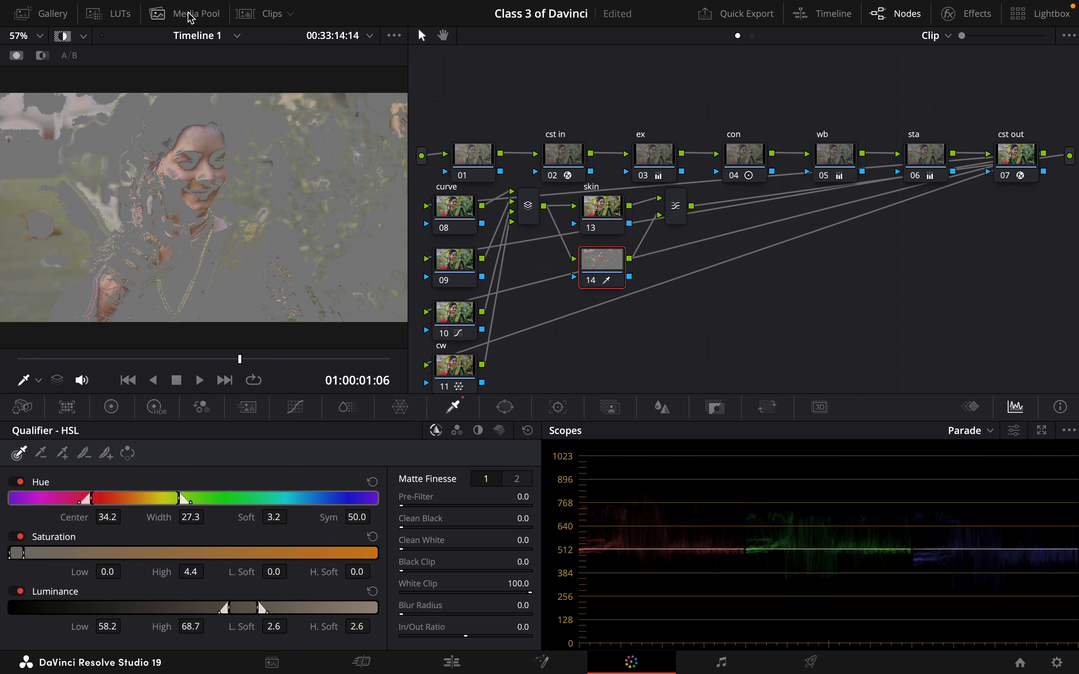
pyautogui.click(63, 454)
pyautogui.moveTo(173, 185); pyautogui.dragTo(178, 178)
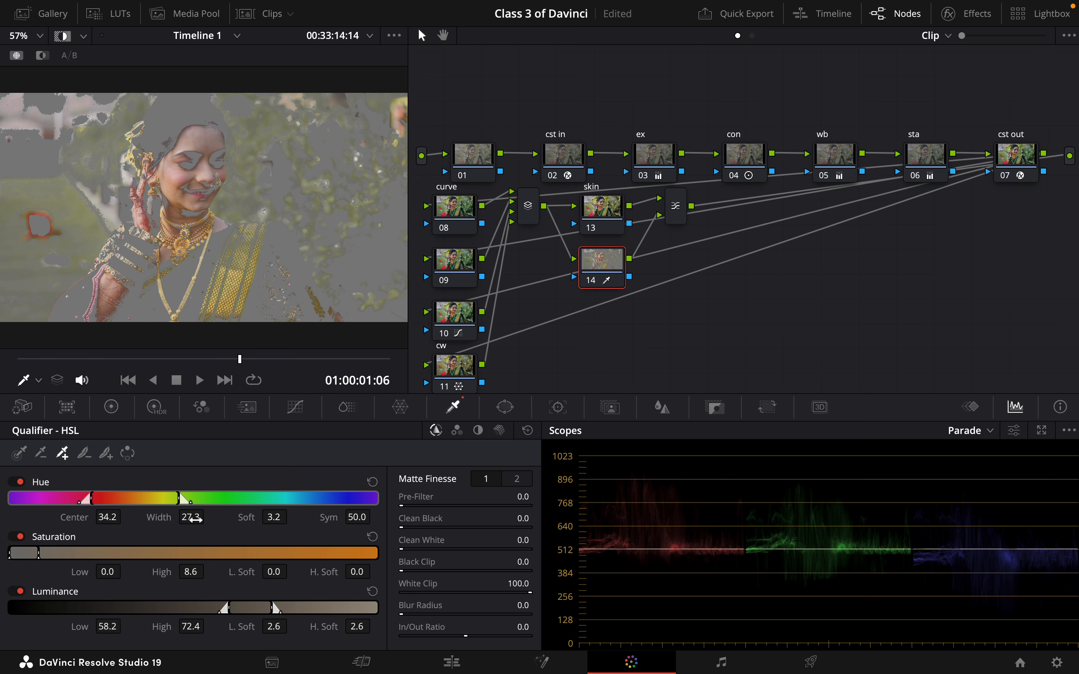
# Refine the skin key to hue center 32.0, width 21.8, soft 1.8, saturation high 6.4 and luminance low 57.3, and leave the highlight view.
pyautogui.moveTo(192, 517); pyautogui.dragTo(208, 518)
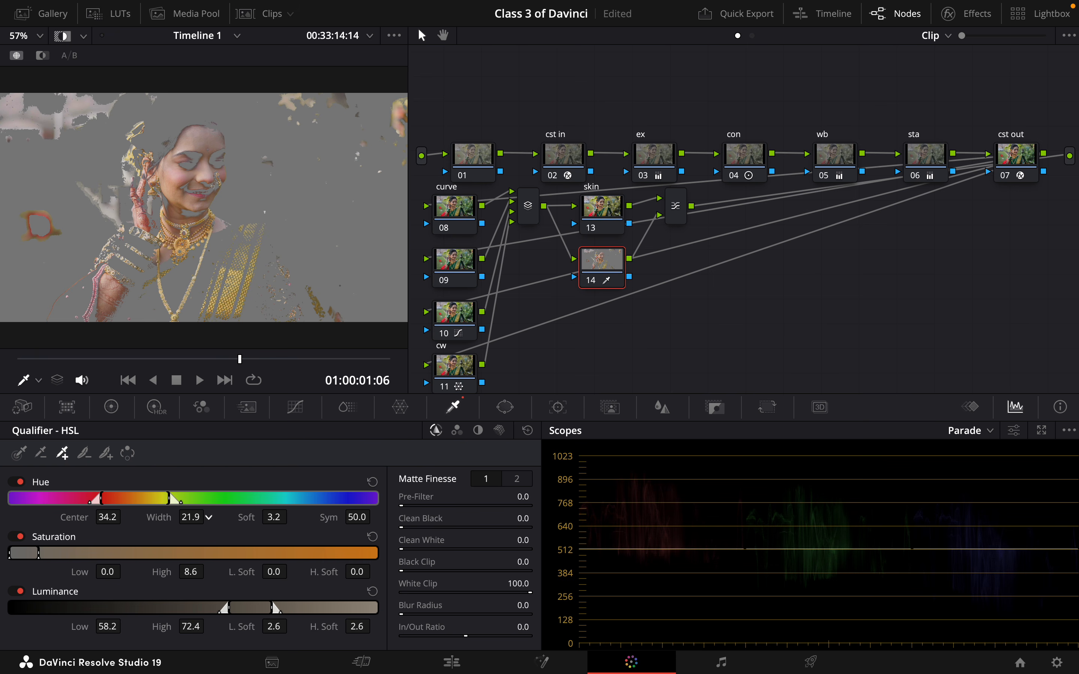
pyautogui.moveTo(274, 518); pyautogui.dragTo(273, 517)
pyautogui.moveTo(103, 520); pyautogui.dragTo(126, 517)
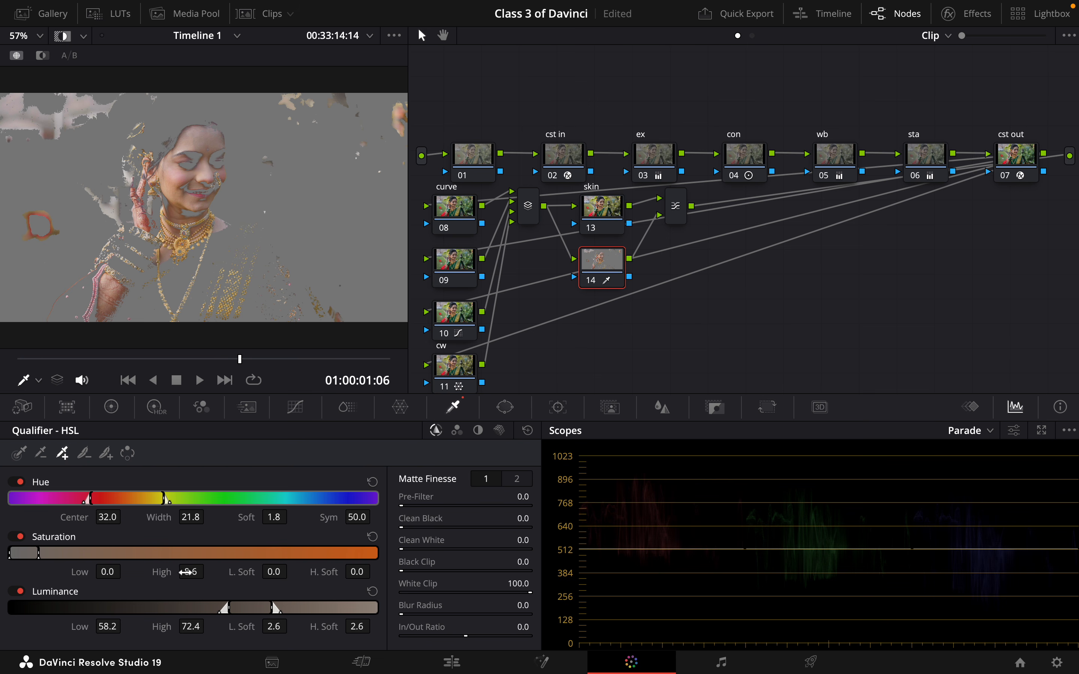
pyautogui.moveTo(209, 571)
pyautogui.mouseDown()
pyautogui.moveTo(224, 571)
pyautogui.moveTo(208, 571)
pyautogui.mouseUp()
pyautogui.moveTo(127, 627); pyautogui.dragTo(126, 627)
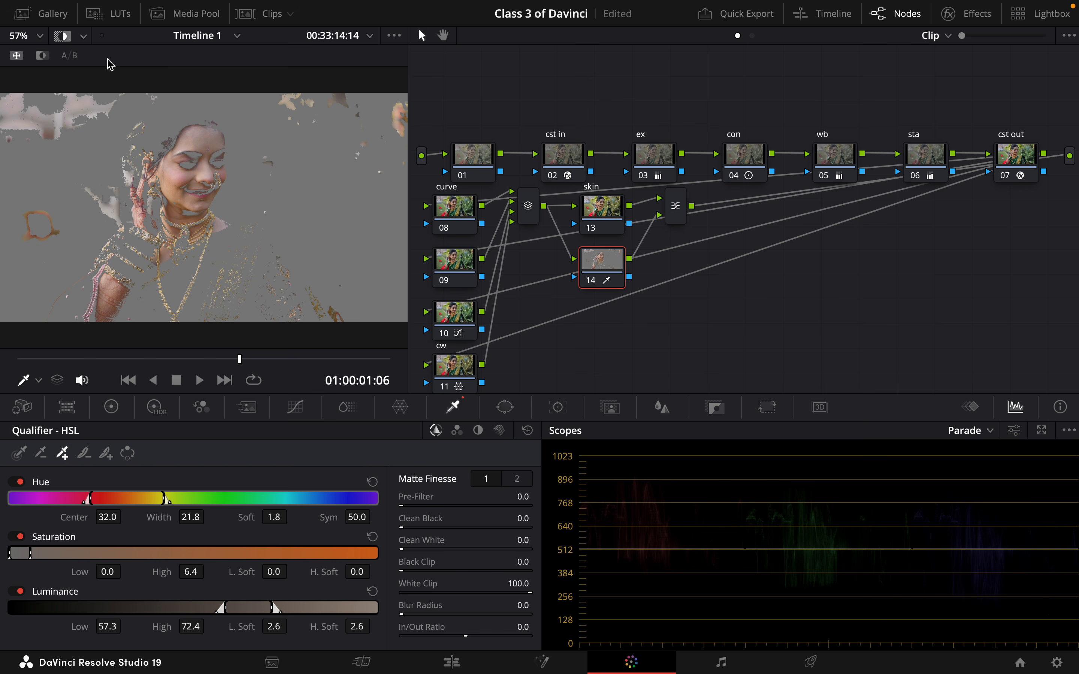
pyautogui.click(65, 37)
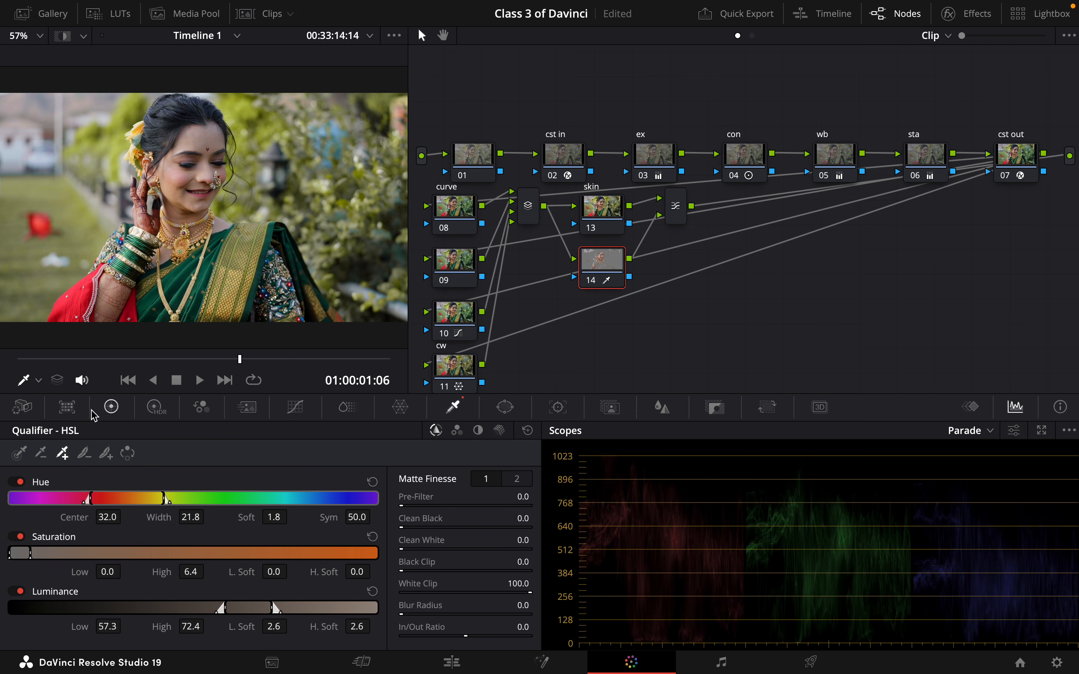
# Set node 14's Mid/Detail to -50 to soften the skin.
pyautogui.click(111, 407)
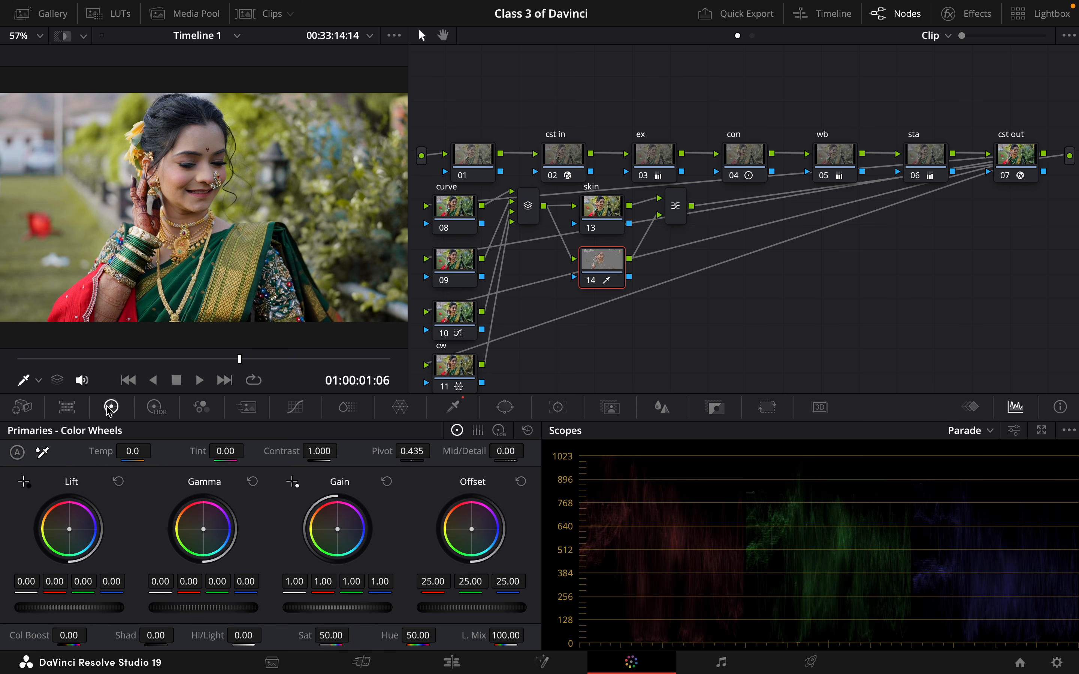
pyautogui.click(507, 451)
pyautogui.write('50')
pyautogui.press('Return')
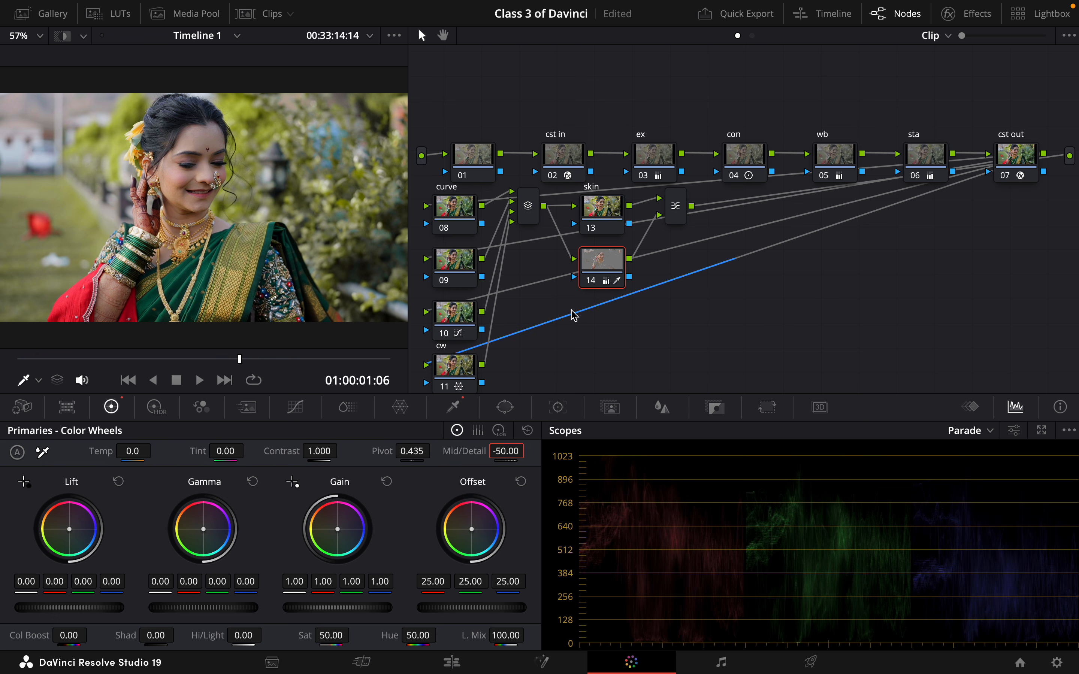
# Compare the image with node 14 disabled and enabled, and examine the softened facial skin up close.
pyautogui.click(593, 283)
pyautogui.click(593, 282)
pyautogui.click(591, 281)
pyautogui.click(593, 282)
pyautogui.click(592, 283)
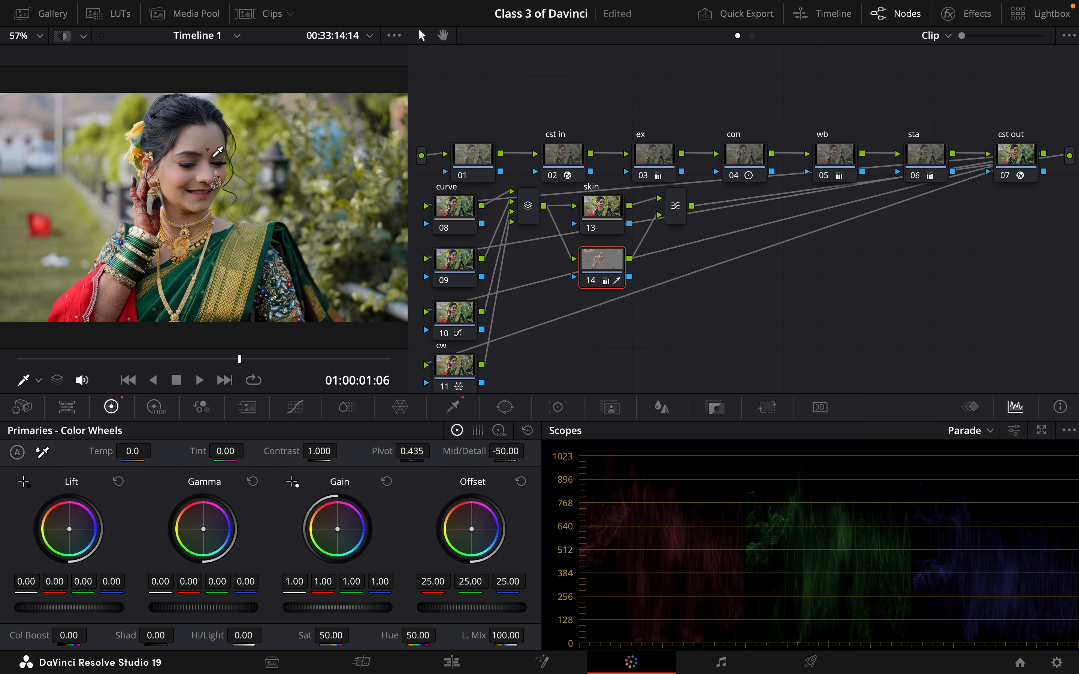
pyautogui.scroll(-2, 218, 152)
pyautogui.scroll(4, 218, 150)
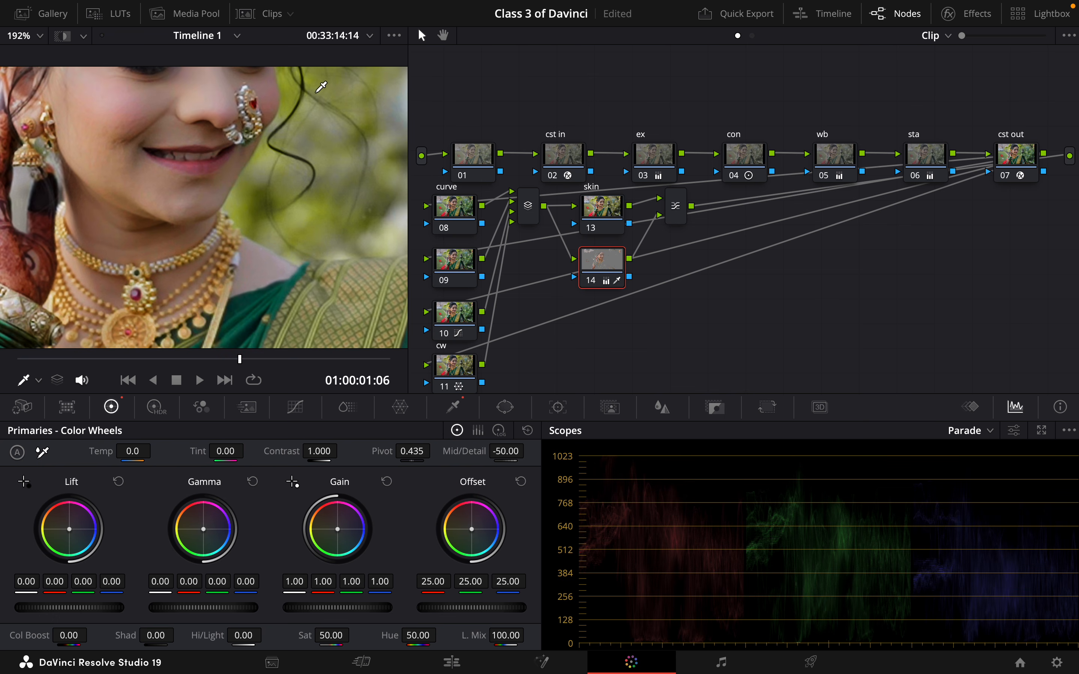
pyautogui.scroll(-3, 307, 76)
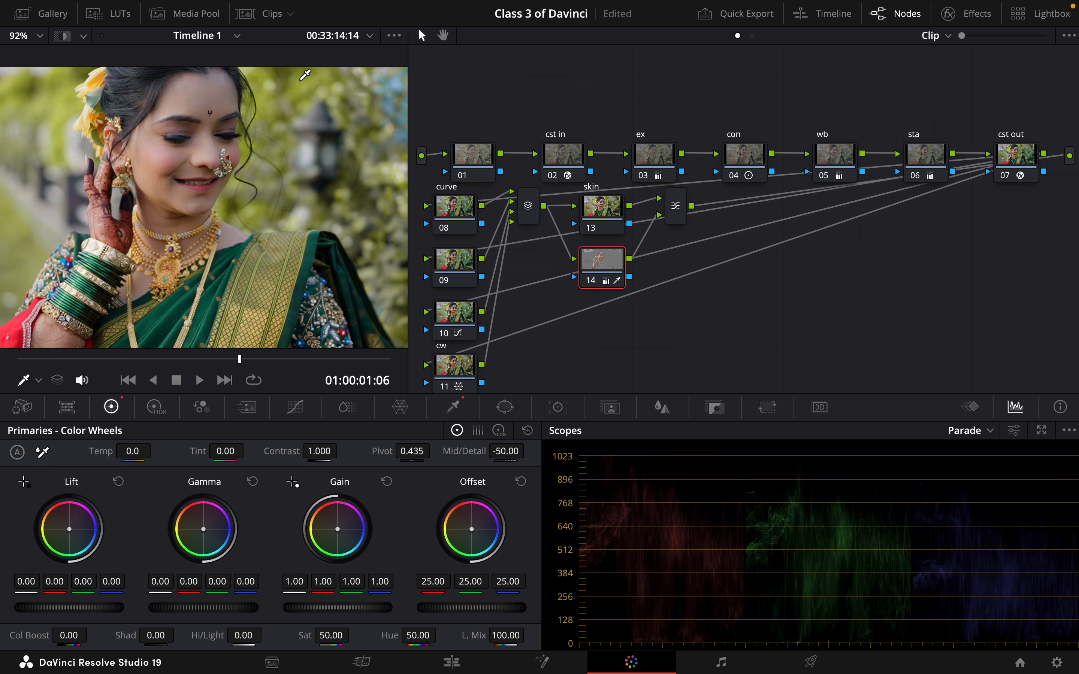
pyautogui.press('h')
# Add the upper forehead edge to node 14's skin qualifier while checking the selection in the highlight view.
pyautogui.click(453, 407)
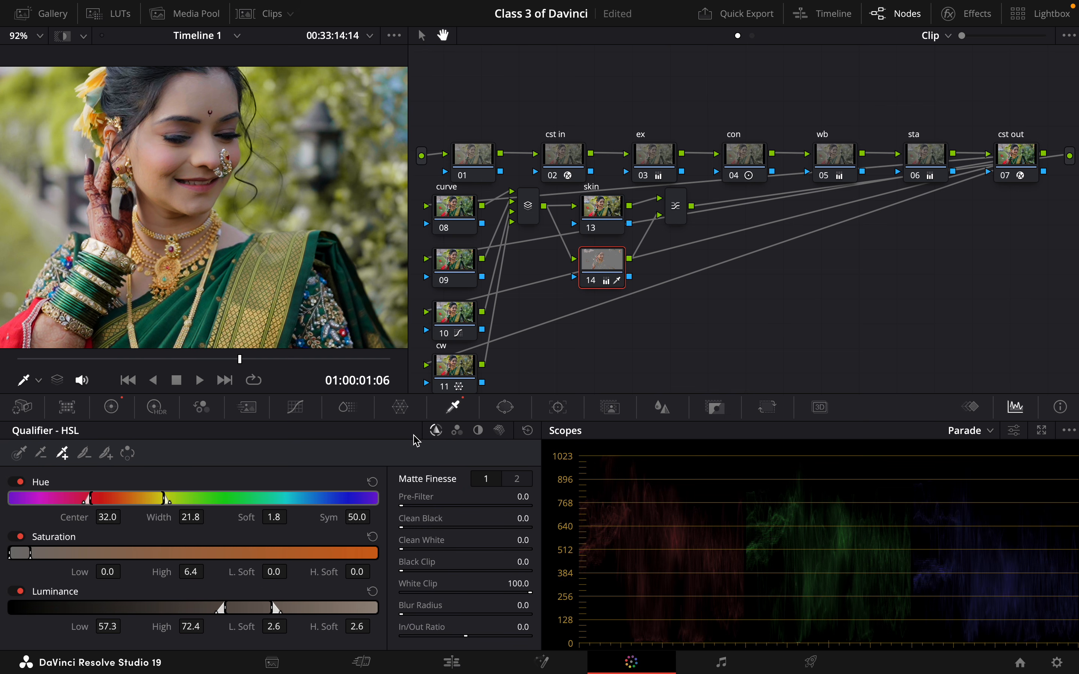
pyautogui.click(64, 37)
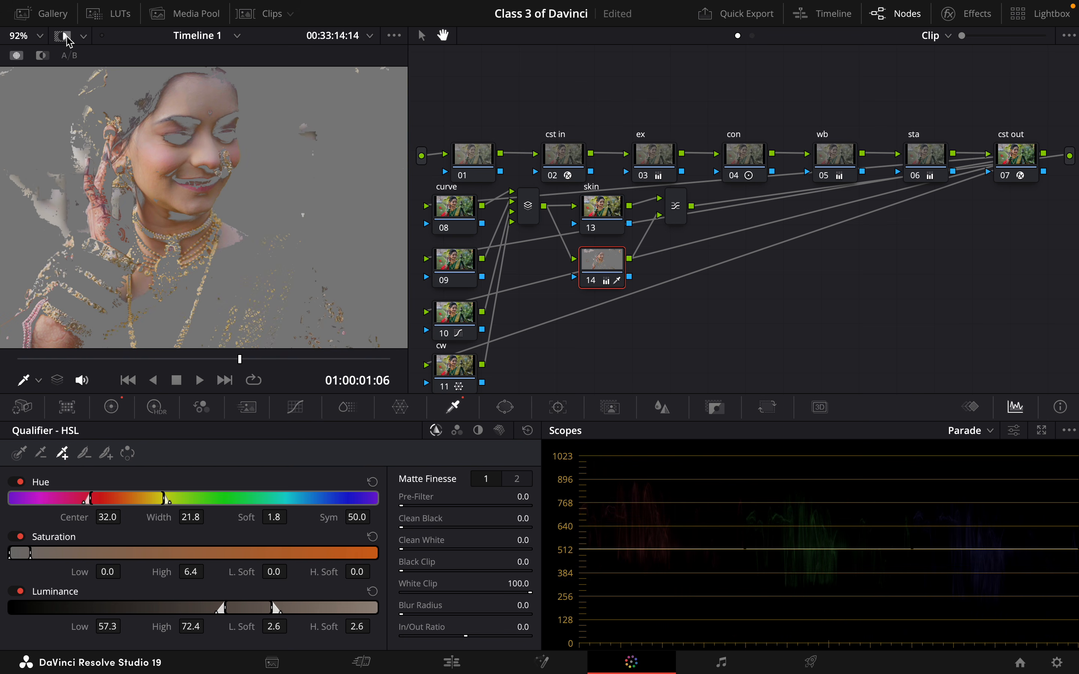
pyautogui.click(225, 80)
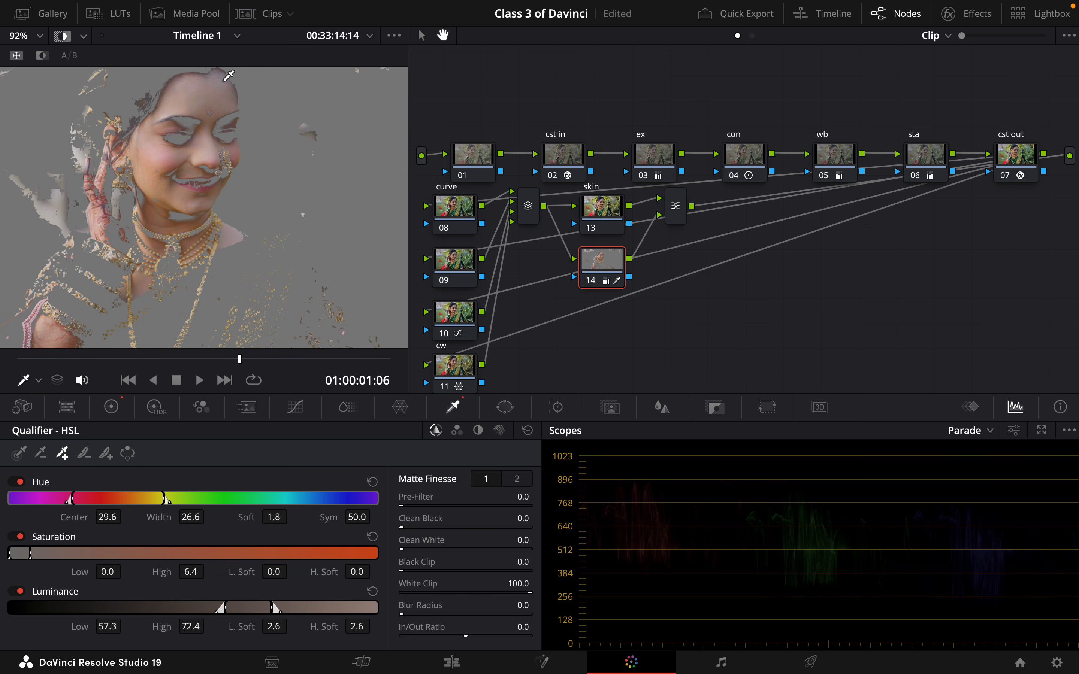
pyautogui.click(60, 37)
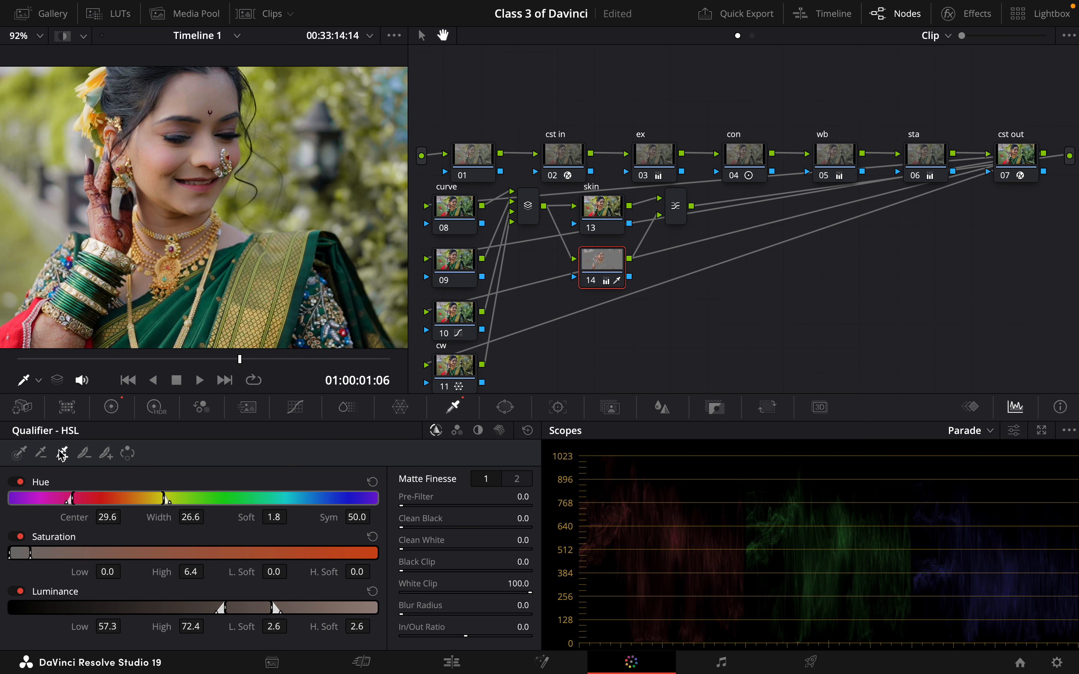
# Raise the midtones slightly on node 14's custom curve and open its primary color wheels.
pyautogui.click(295, 407)
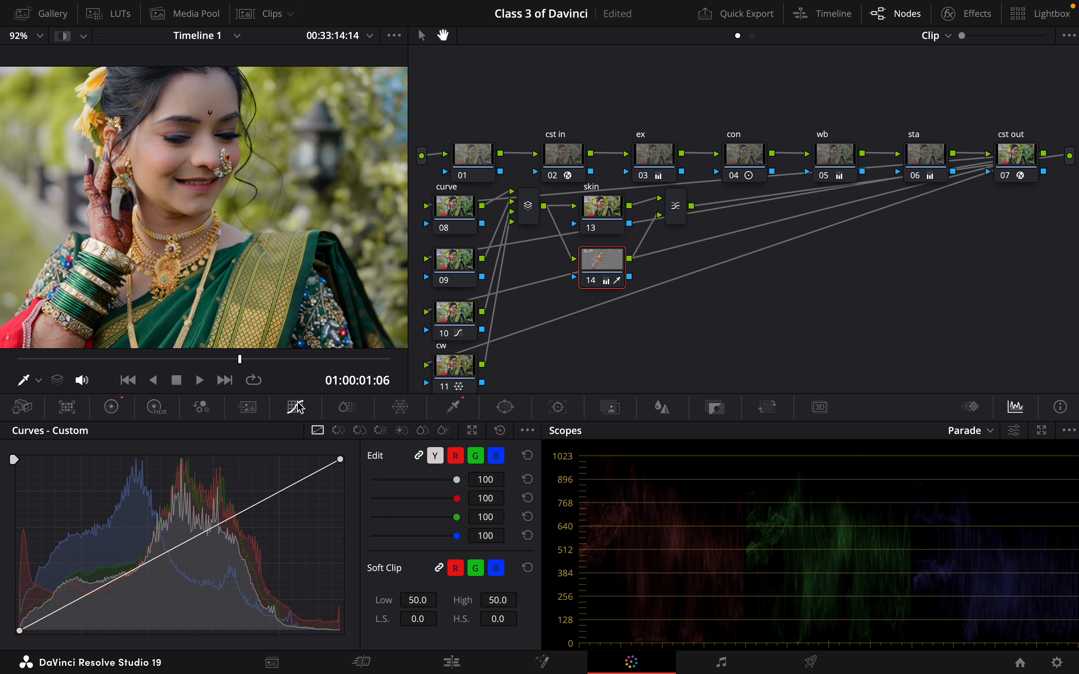
pyautogui.click(163, 553)
pyautogui.moveTo(165, 557); pyautogui.dragTo(164, 556)
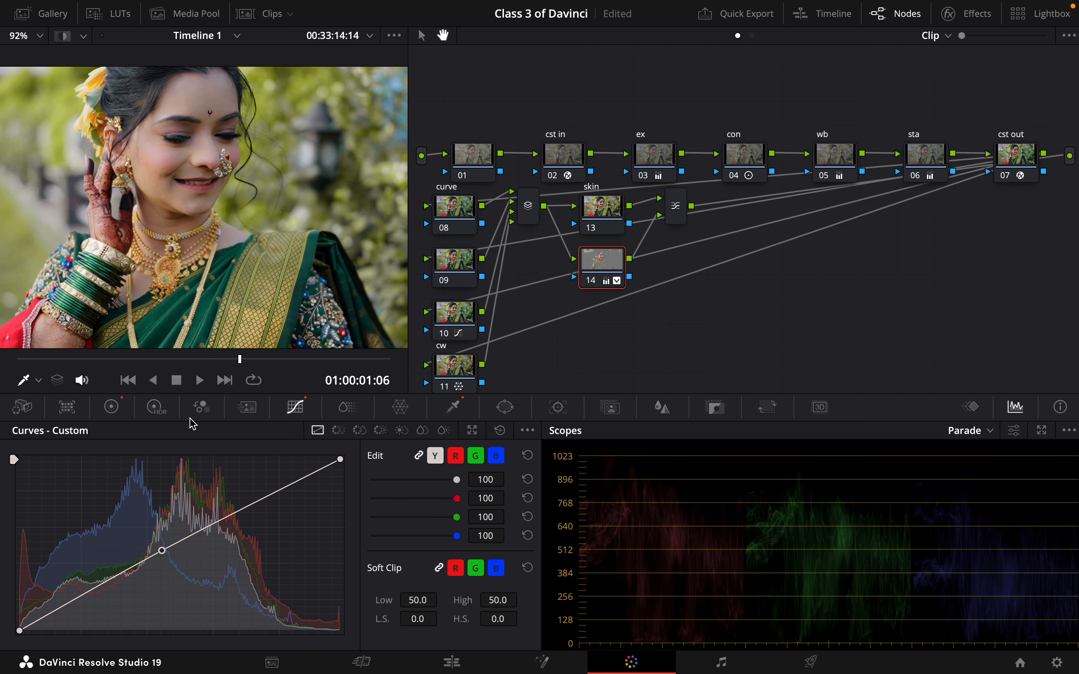
pyautogui.click(112, 407)
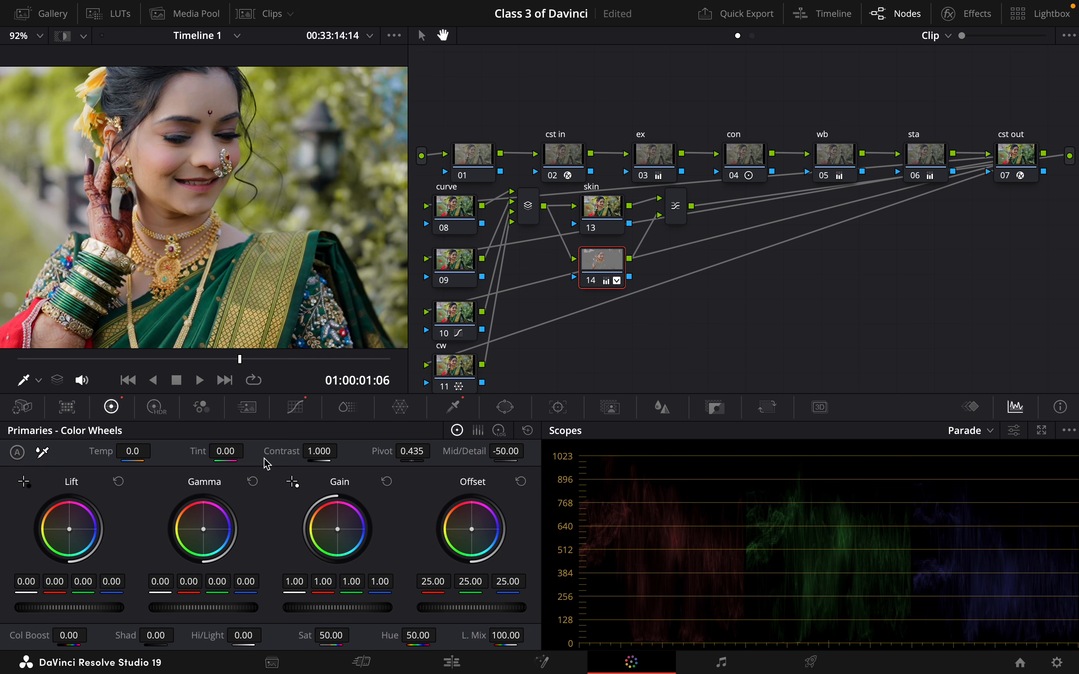
# Darken the ex node slightly by setting its Lift to -0.02 and its Gain to 0.99.
pyautogui.click(748, 163)
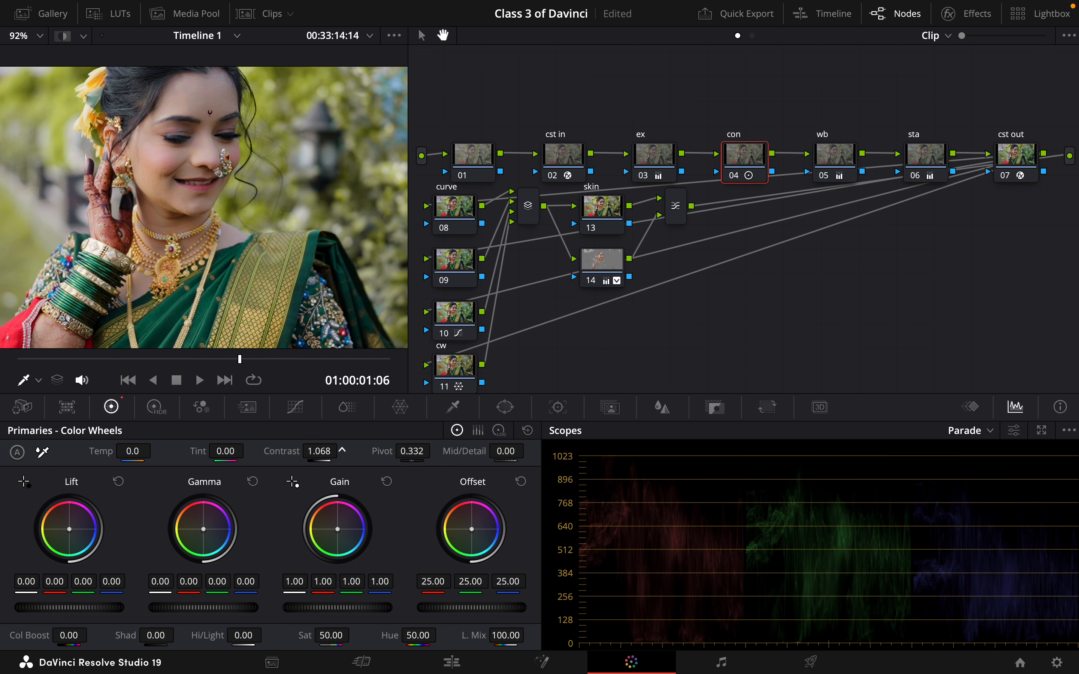
pyautogui.click(658, 157)
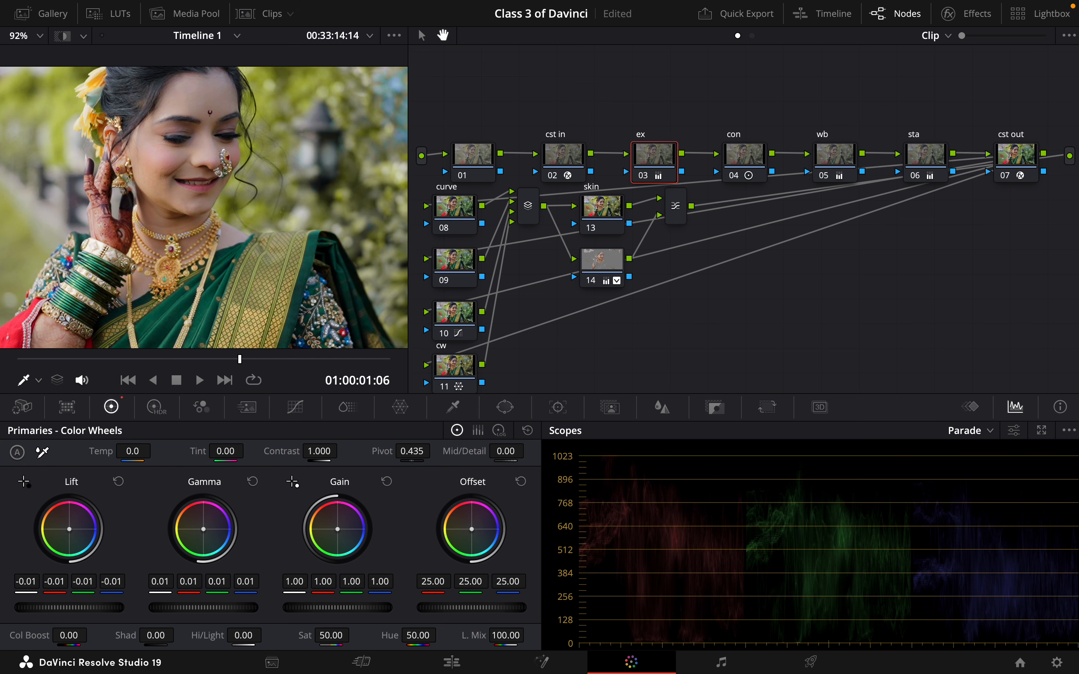
pyautogui.moveTo(69, 608); pyautogui.dragTo(64, 607)
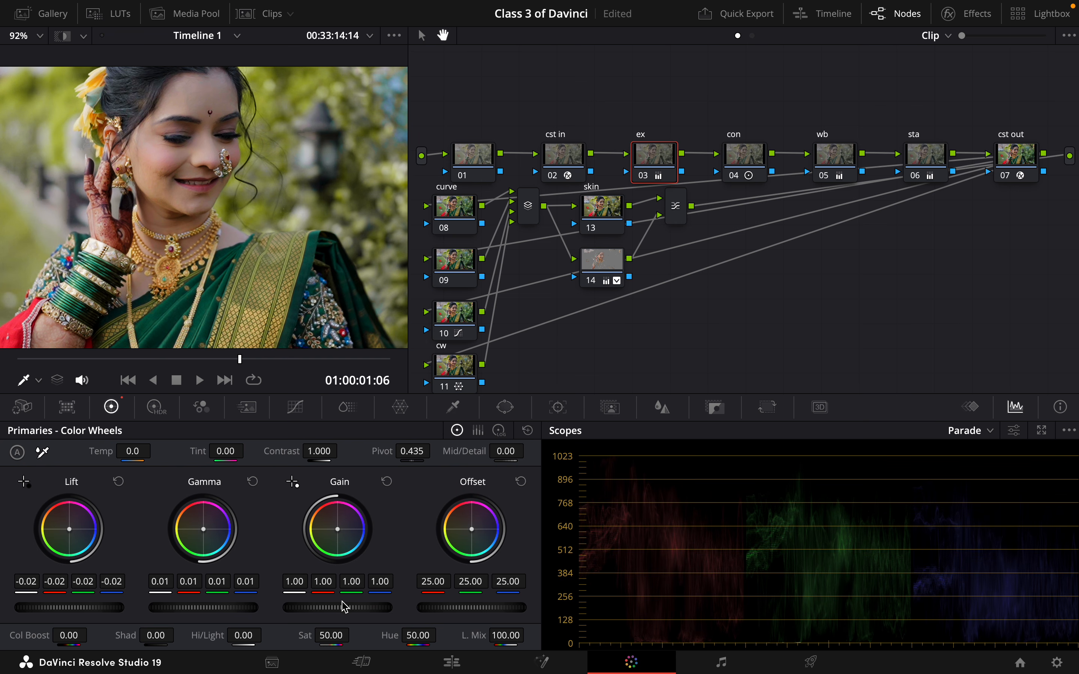
pyautogui.moveTo(337, 608); pyautogui.dragTo(333, 607)
# Add the cheek tones near the ear to node 14's skin qualifier while checking the selection in the highlight view.
pyautogui.click(607, 267)
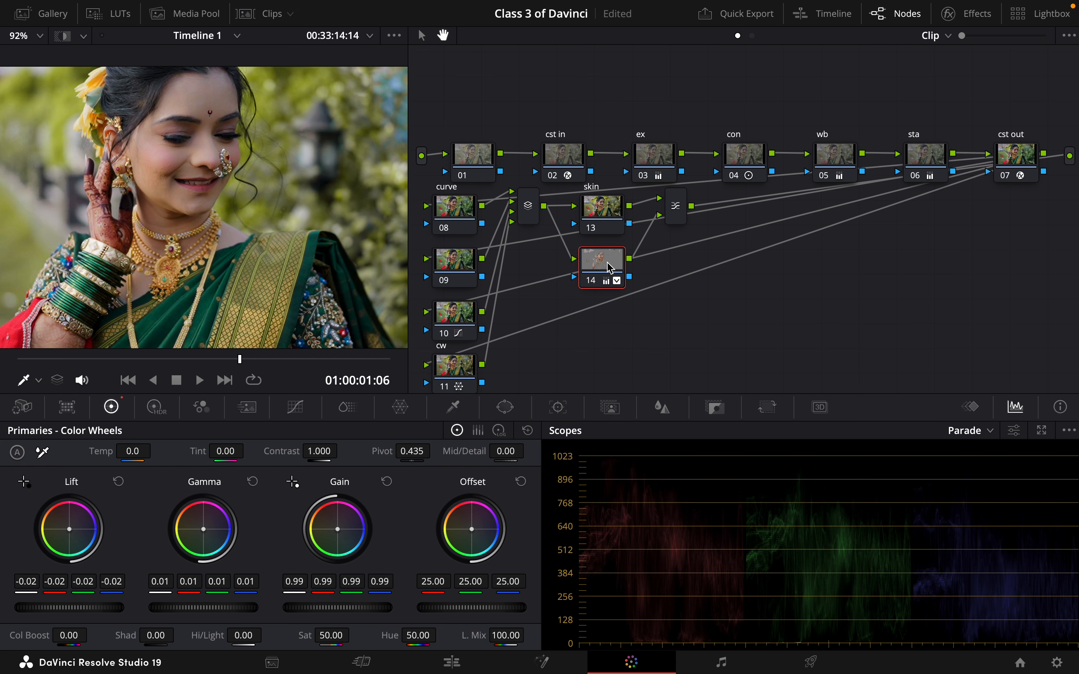
pyautogui.click(453, 407)
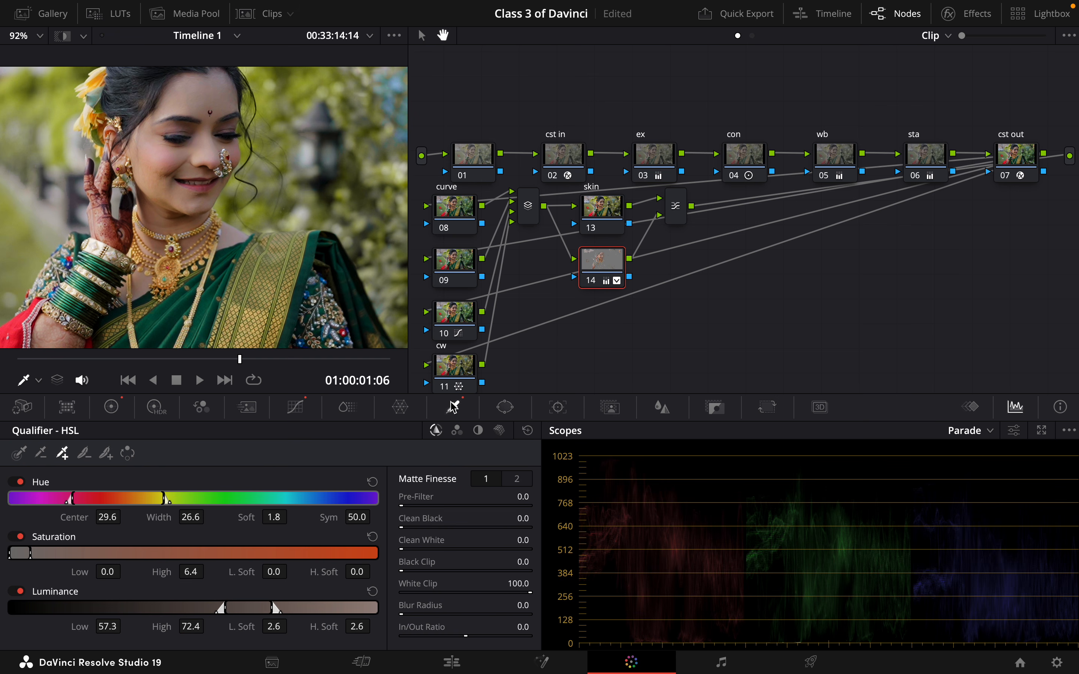
pyautogui.click(65, 37)
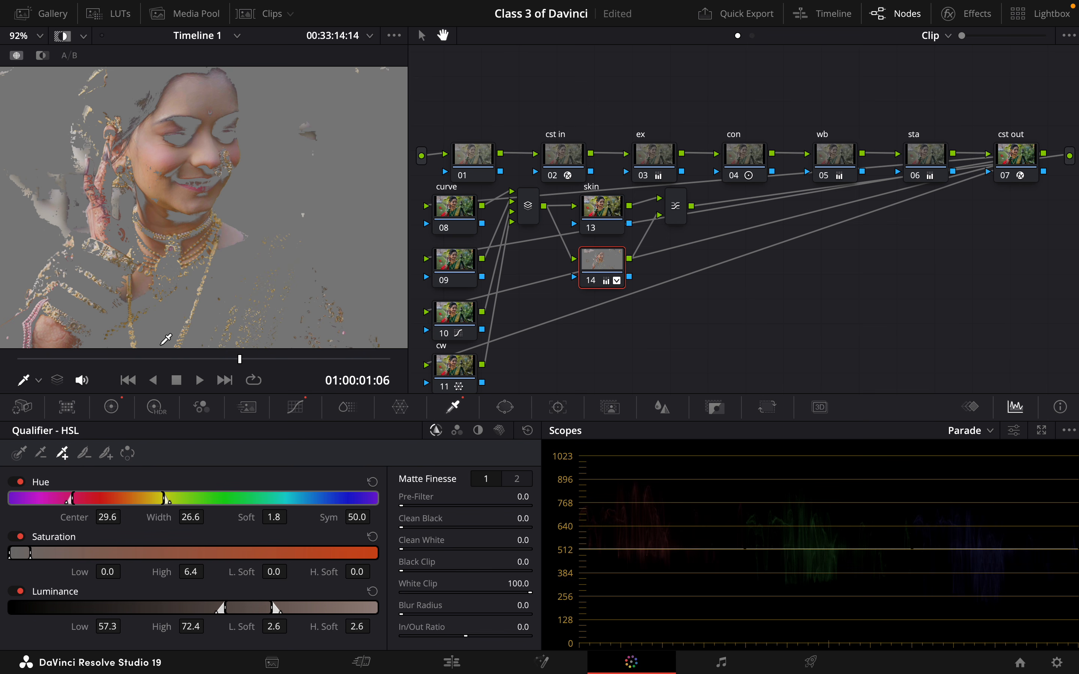
pyautogui.click(158, 170)
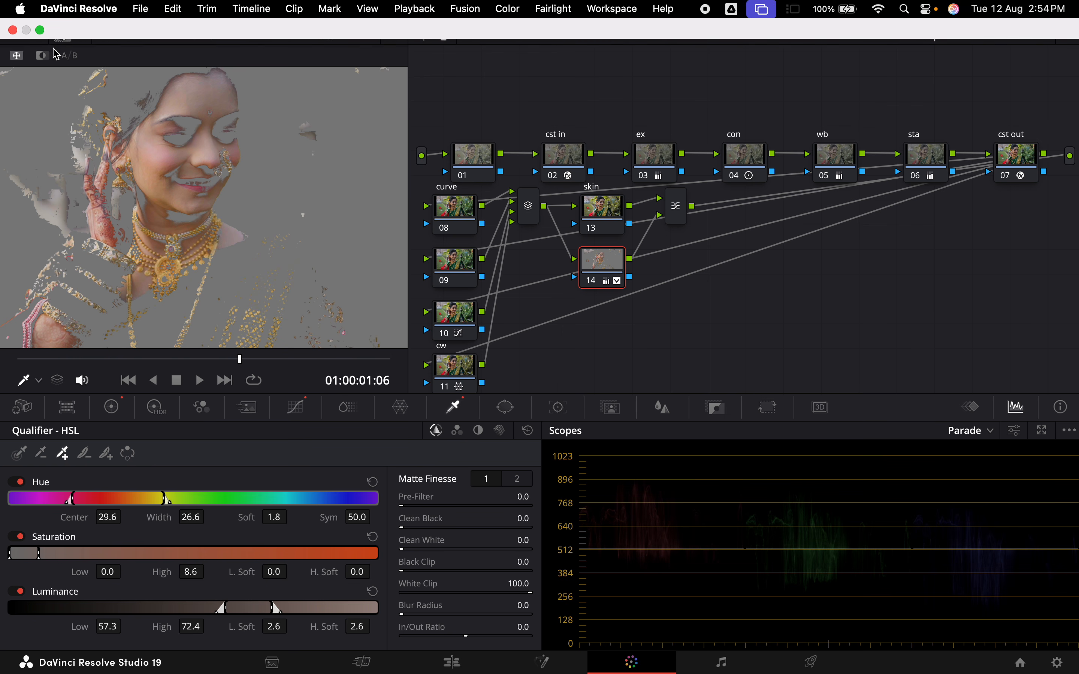
pyautogui.click(62, 37)
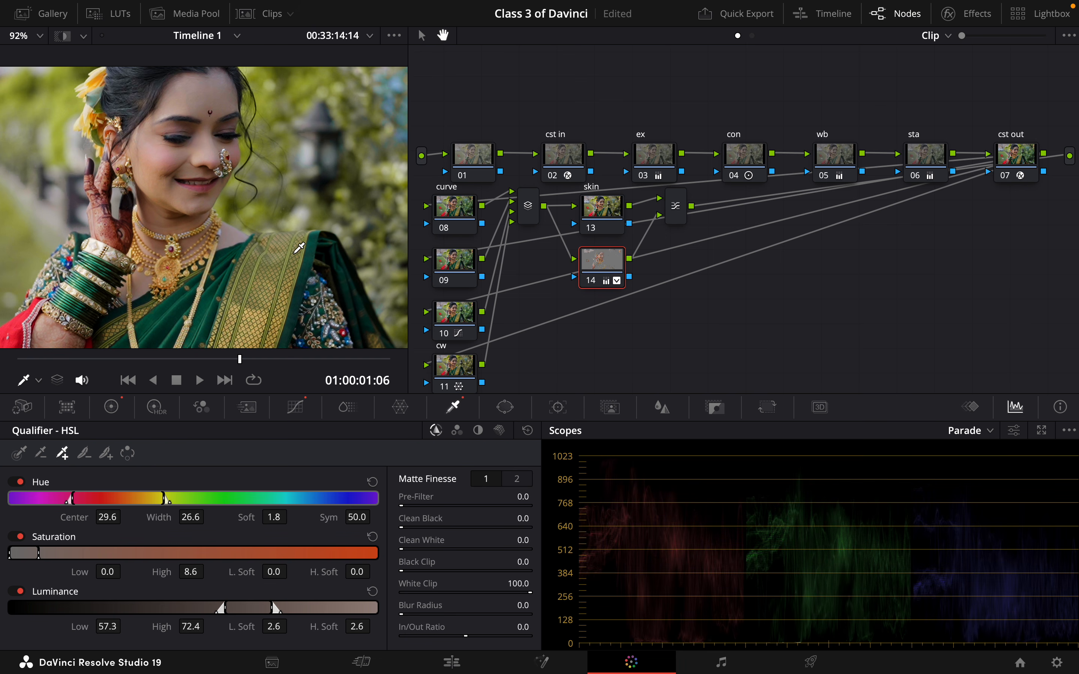
# Examine the graded image at different magnifications, and fit the whole frame in the viewer.
pyautogui.scroll(3, 298, 248)
pyautogui.scroll(-8, 298, 248)
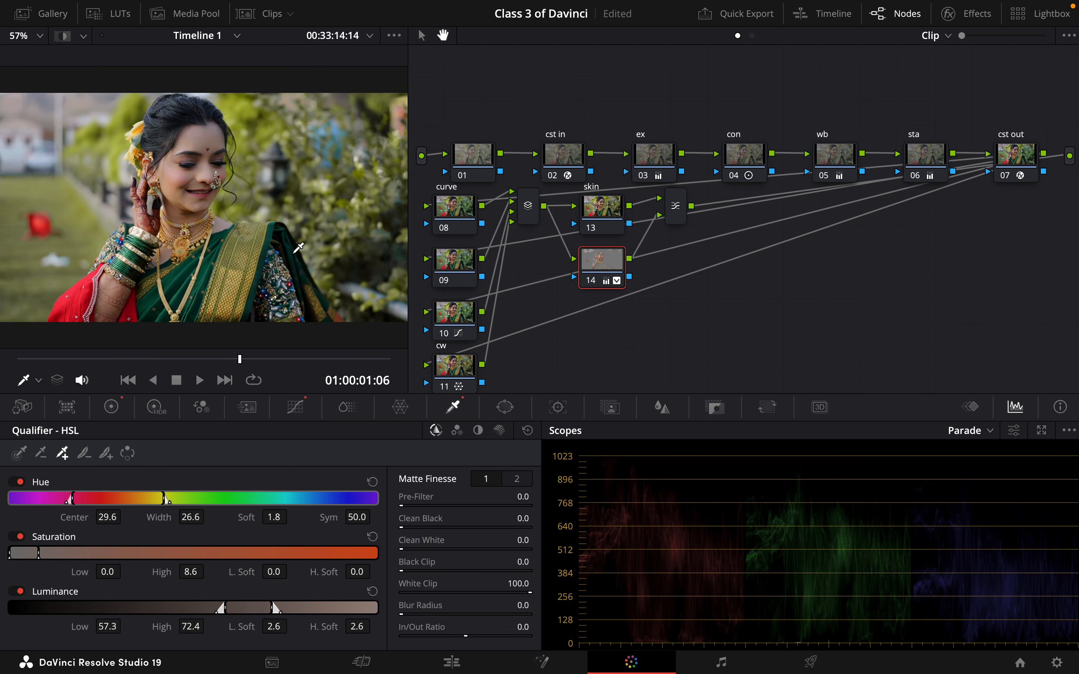
pyautogui.scroll(2, 298, 247)
pyautogui.scroll(2, 299, 248)
pyautogui.scroll(1, 298, 247)
pyautogui.scroll(-1, 299, 248)
pyautogui.scroll(2, 298, 247)
pyautogui.scroll(-3, 298, 248)
pyautogui.scroll(2, 298, 248)
pyautogui.click(39, 40)
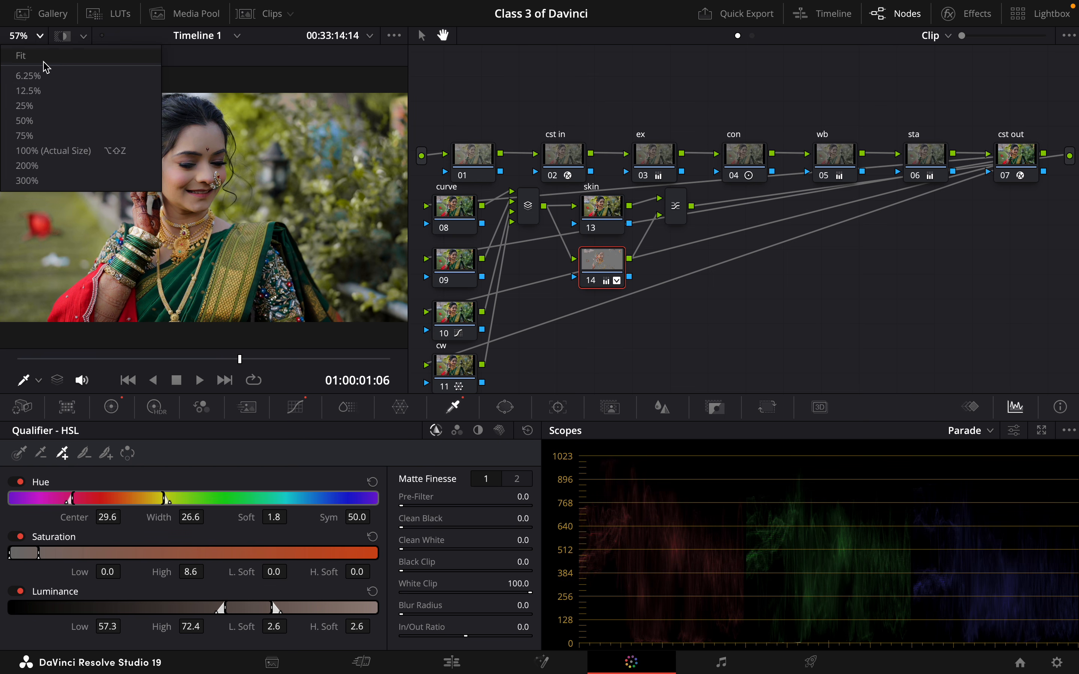
pyautogui.click(43, 57)
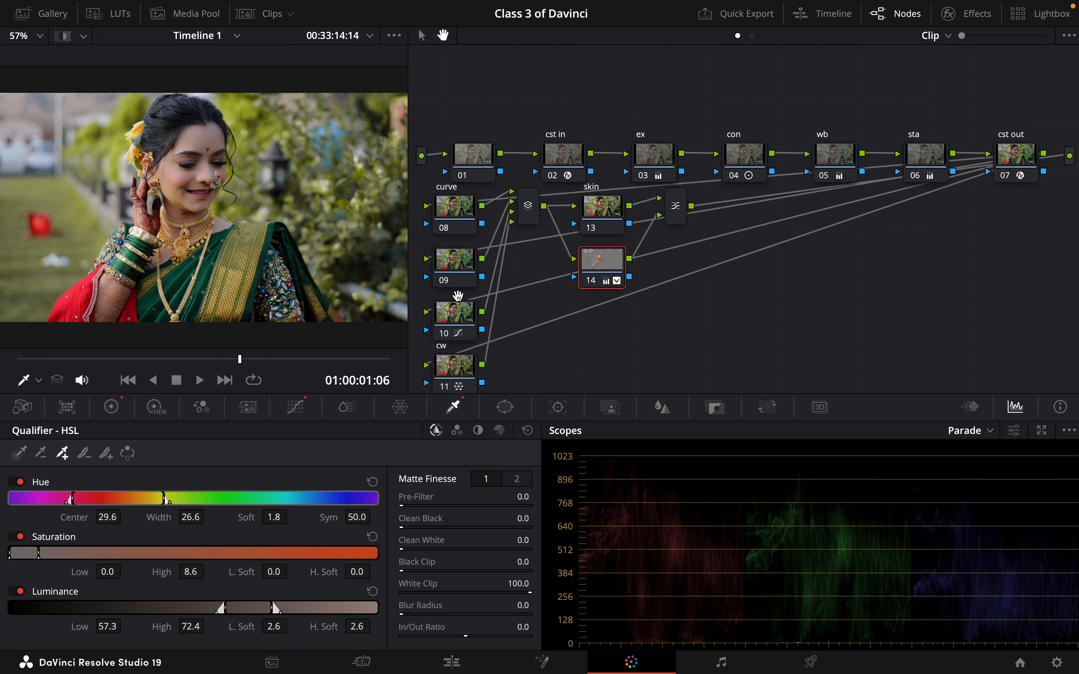
# Raise the Lift on node 09 to 0.02 to brighten the shadows.
pyautogui.click(460, 279)
pyautogui.click(295, 410)
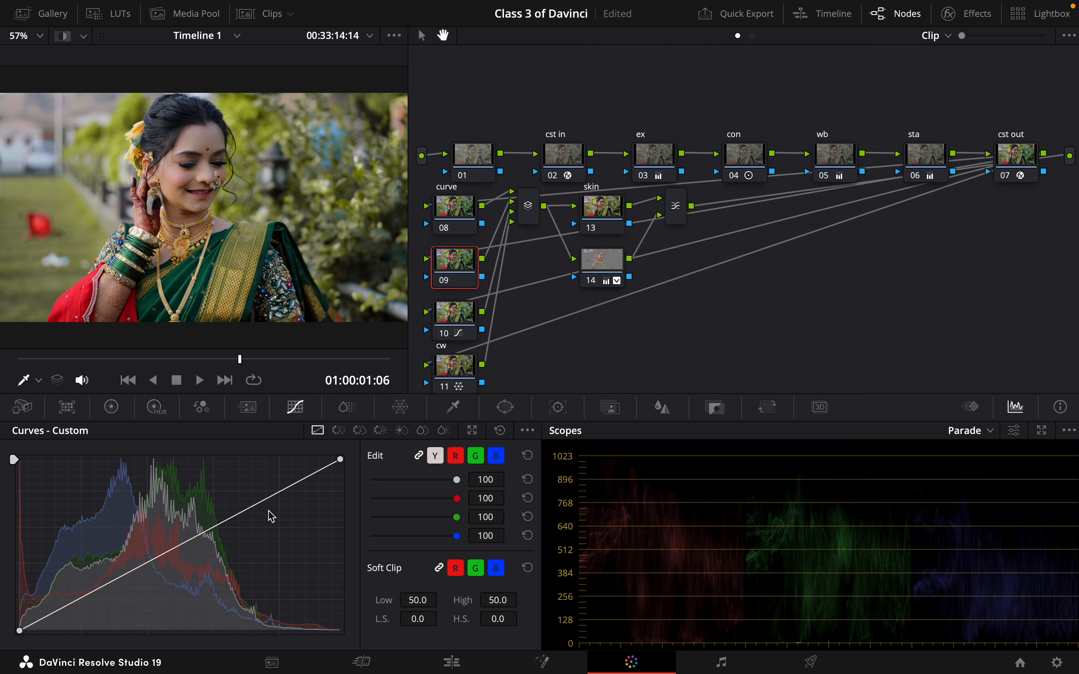
pyautogui.click(112, 407)
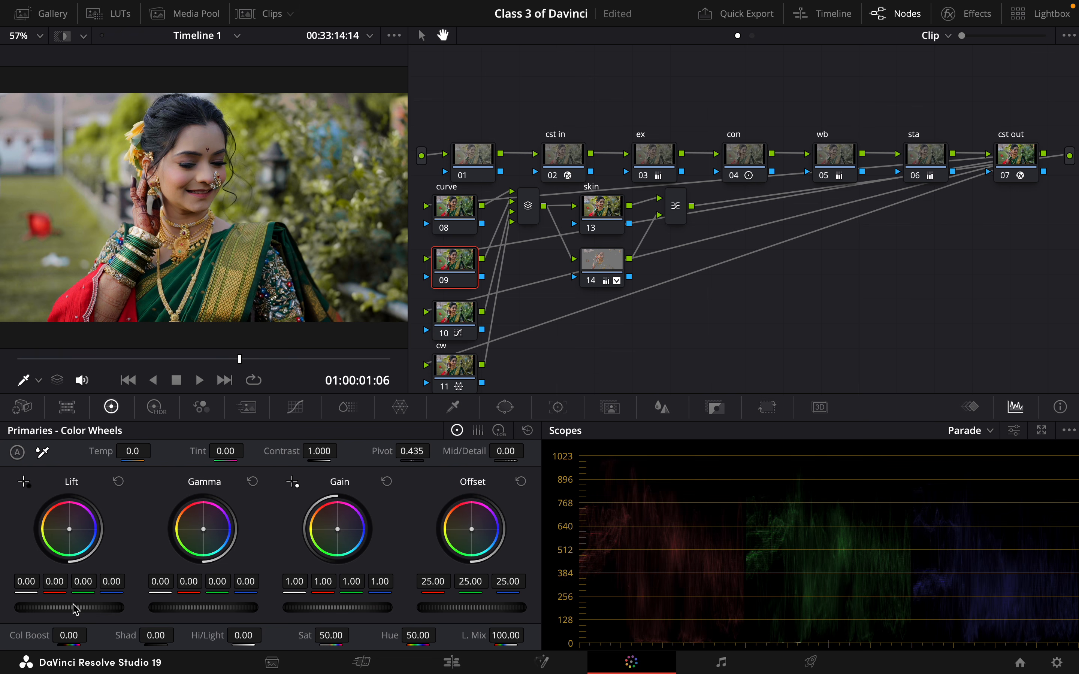
pyautogui.moveTo(57, 607); pyautogui.dragTo(66, 607)
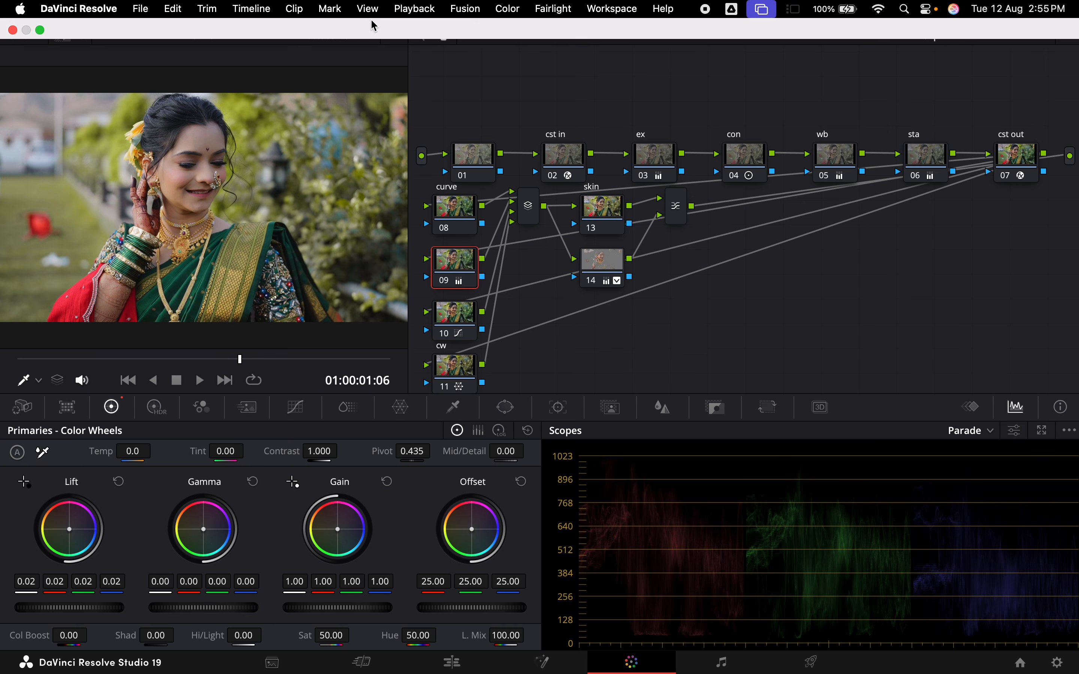
# Show the clip thumbnails and the gallery, and grab a still of clip 01's grade into Stills 1.
pyautogui.click(265, 14)
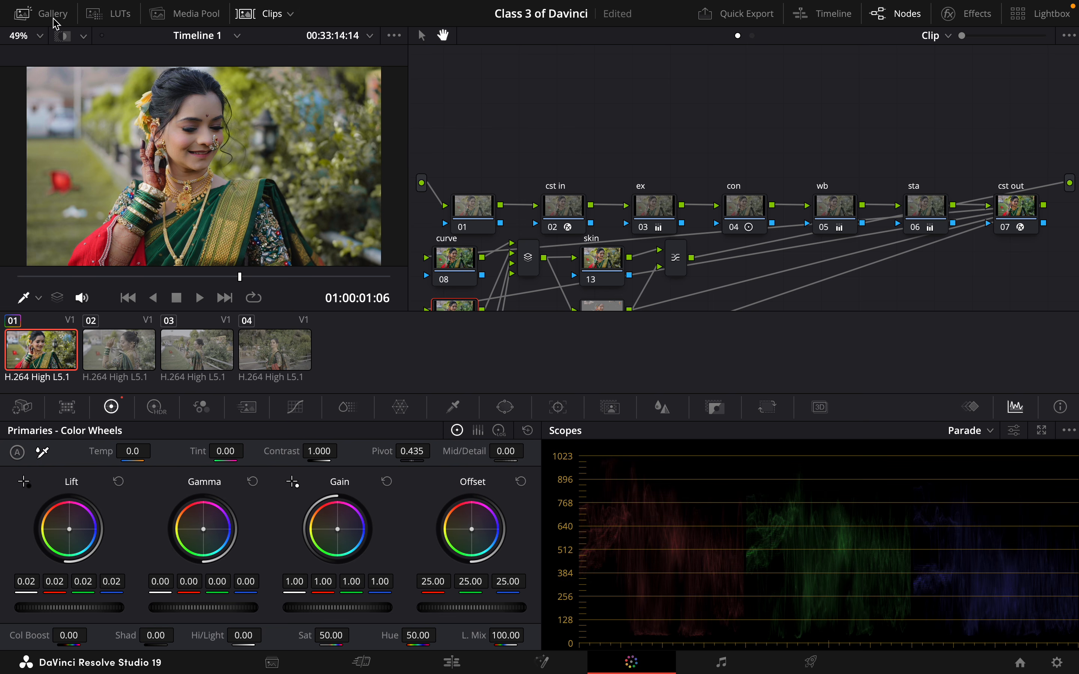
pyautogui.click(45, 14)
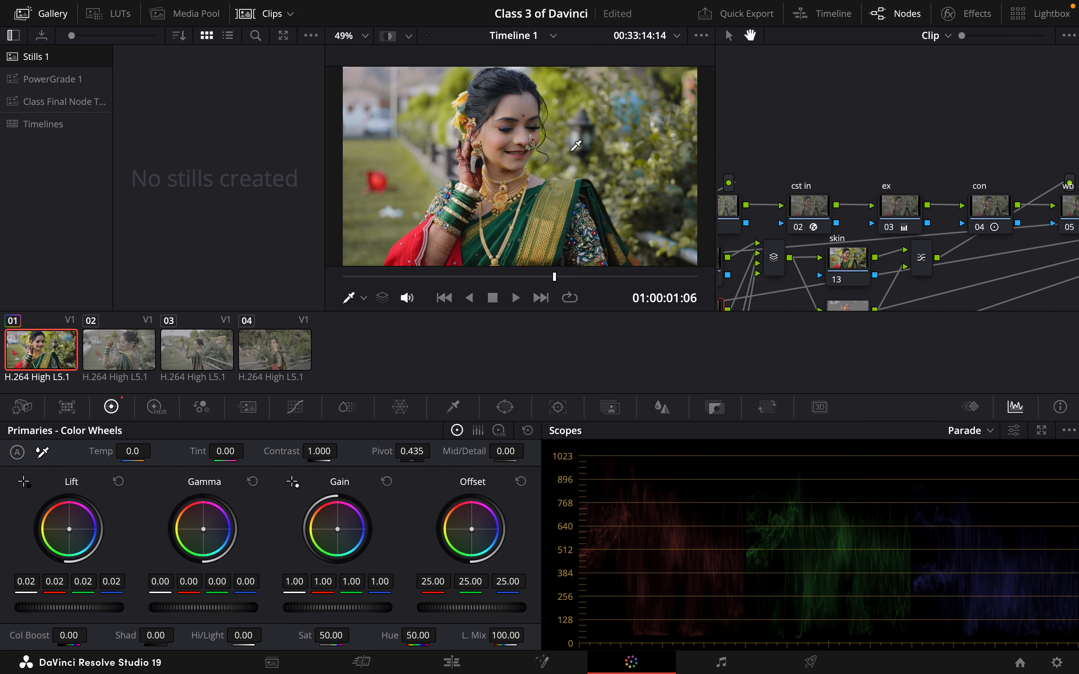
pyautogui.rightClick(545, 145)
pyautogui.click(570, 154)
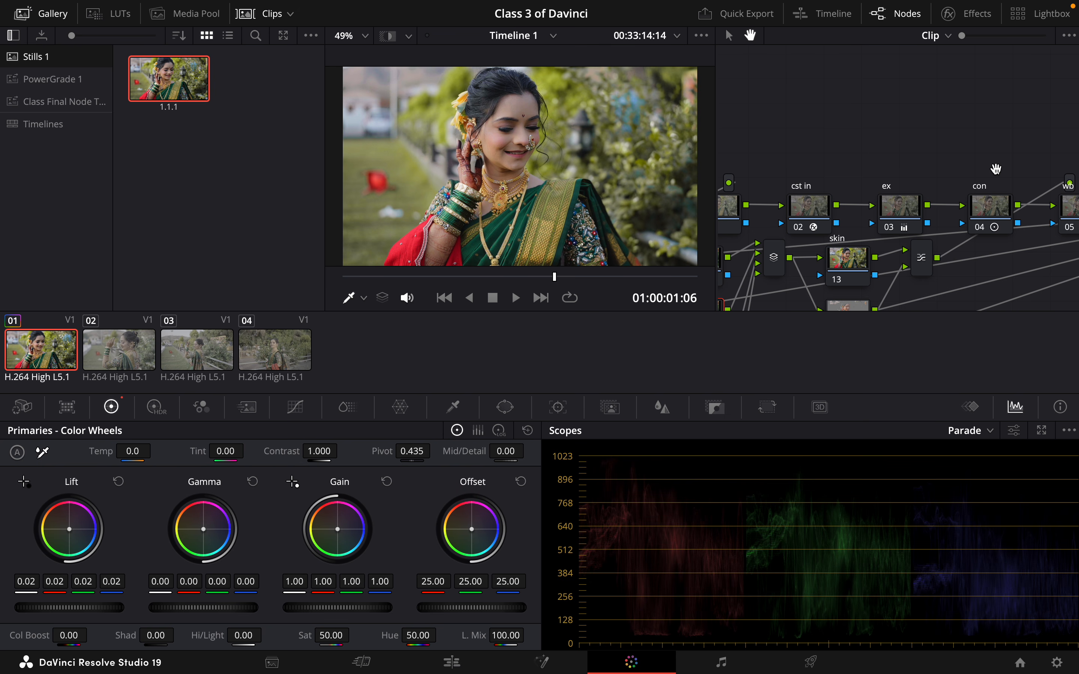
# Apply the grade from still 1.1.1 to clip 02.
pyautogui.click(120, 352)
pyautogui.rightClick(166, 74)
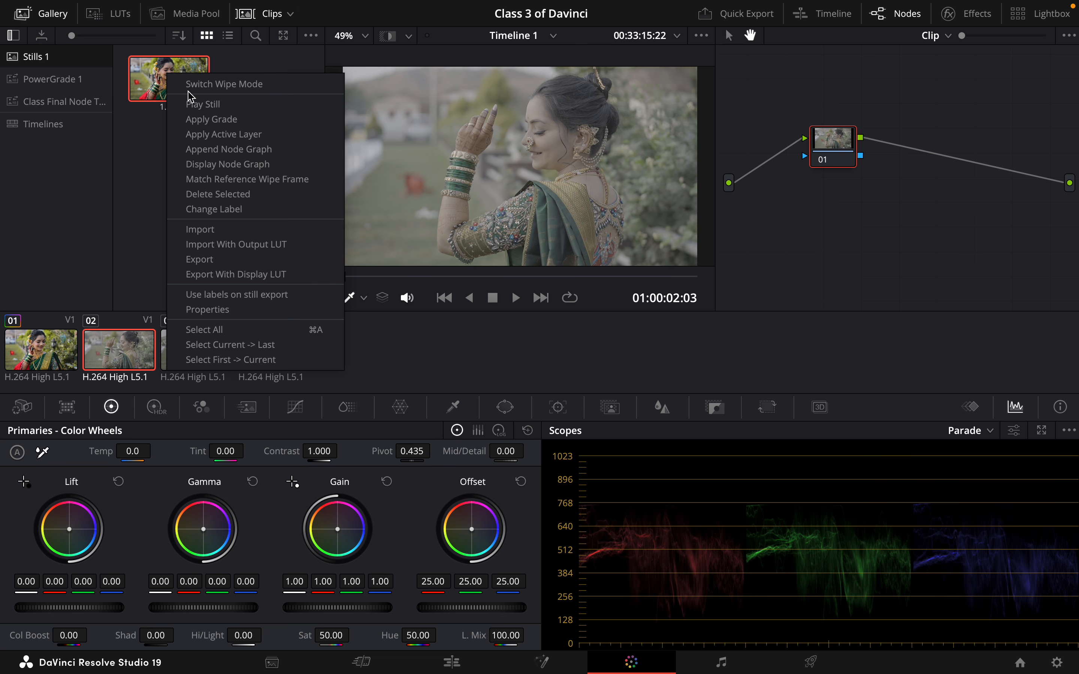
pyautogui.click(193, 120)
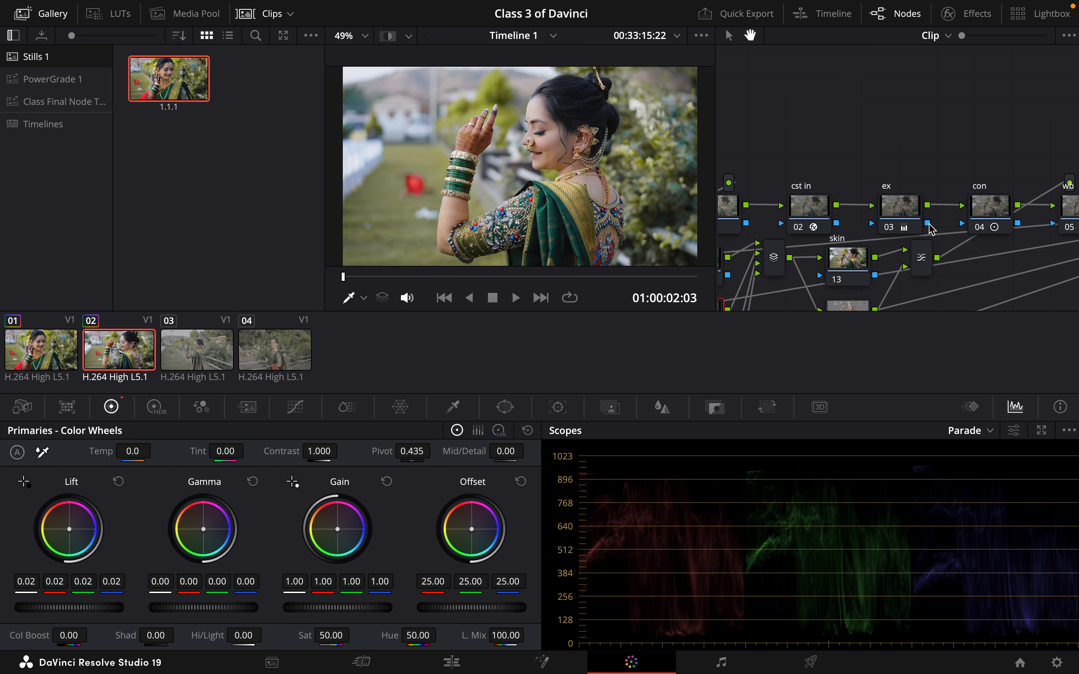
# Cool the color temperature slightly on clip 02's wb node.
pyautogui.moveTo(1026, 266); pyautogui.dragTo(999, 265)
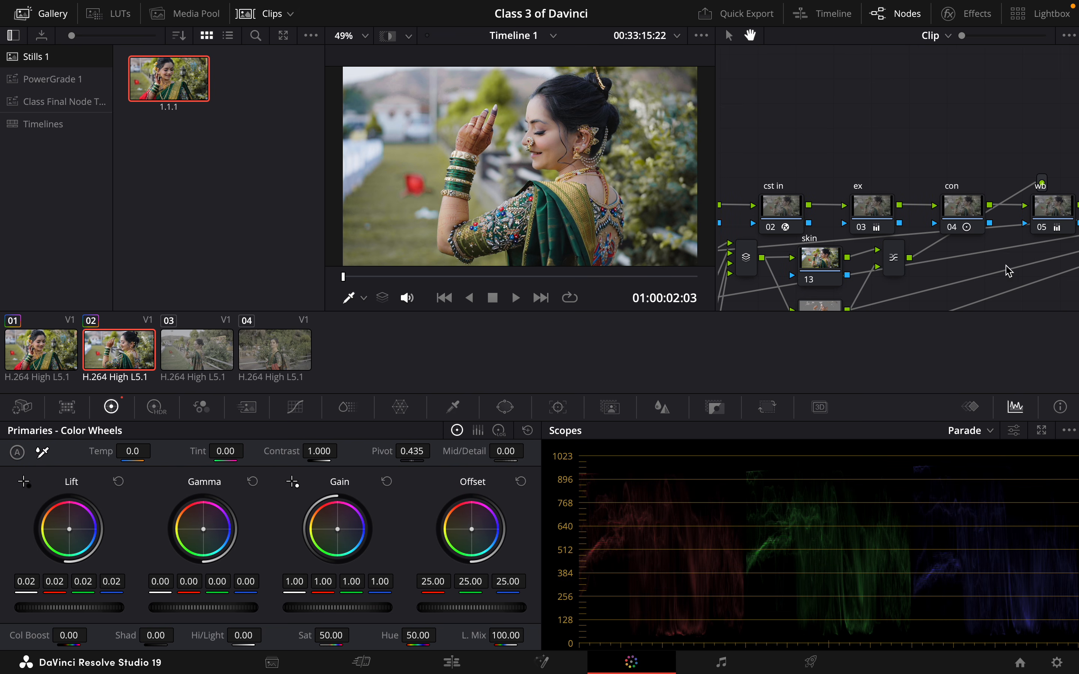
pyautogui.click(1054, 211)
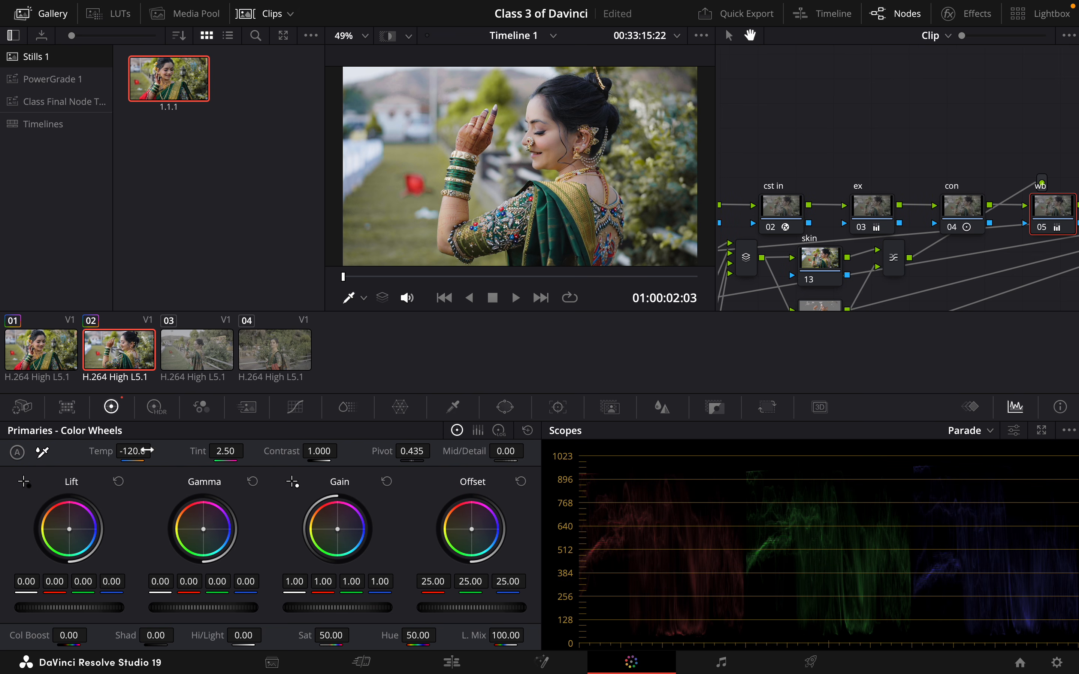
pyautogui.moveTo(132, 451)
pyautogui.mouseDown()
pyautogui.moveTo(155, 450)
pyautogui.moveTo(107, 451)
pyautogui.moveTo(128, 451)
pyautogui.mouseUp()
# Balance clip 02's exposure on its ex node with Gamma 0.00, Lift -0.03 and Gain 0.99.
pyautogui.click(881, 204)
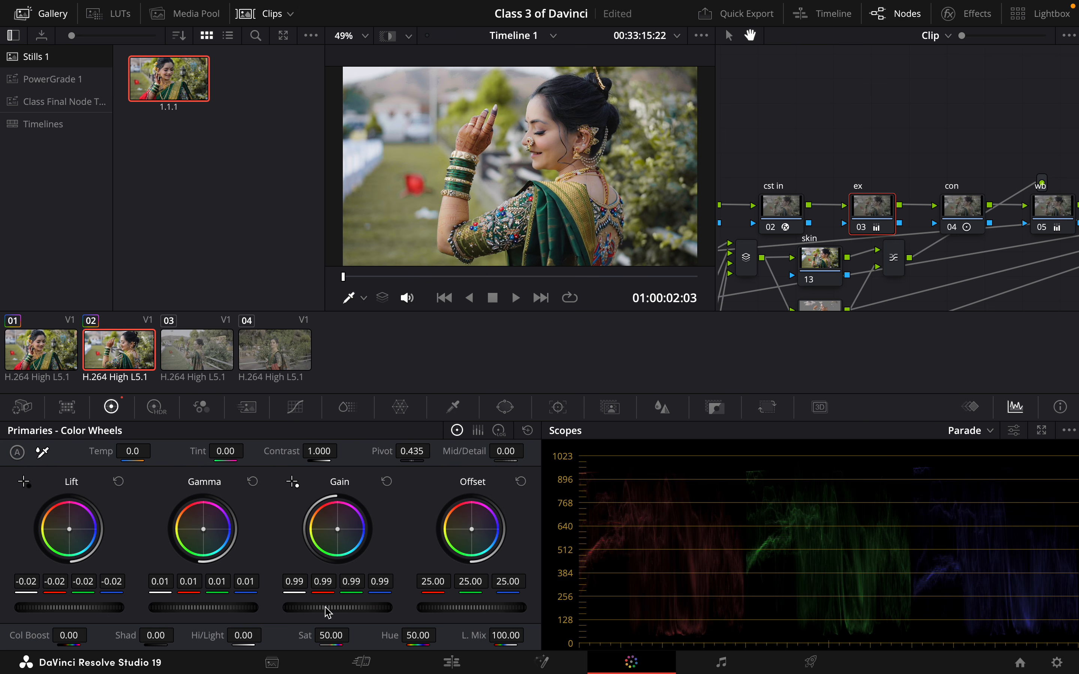
pyautogui.moveTo(202, 608); pyautogui.dragTo(178, 608)
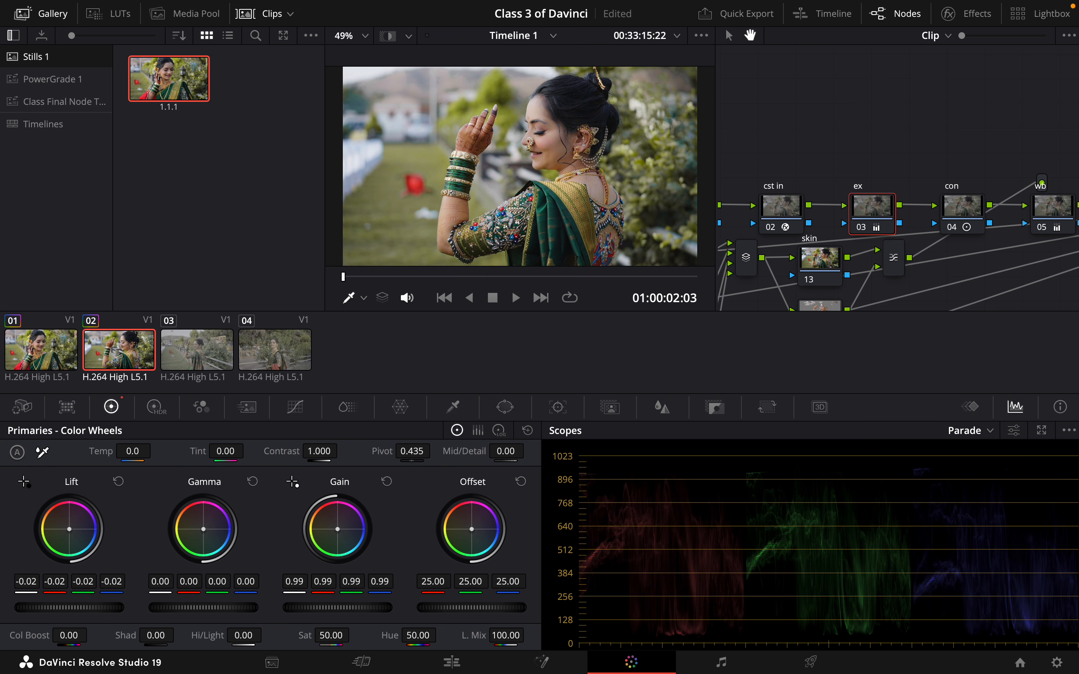
pyautogui.moveTo(71, 608); pyautogui.dragTo(68, 608)
pyautogui.moveTo(359, 608); pyautogui.dragTo(357, 608)
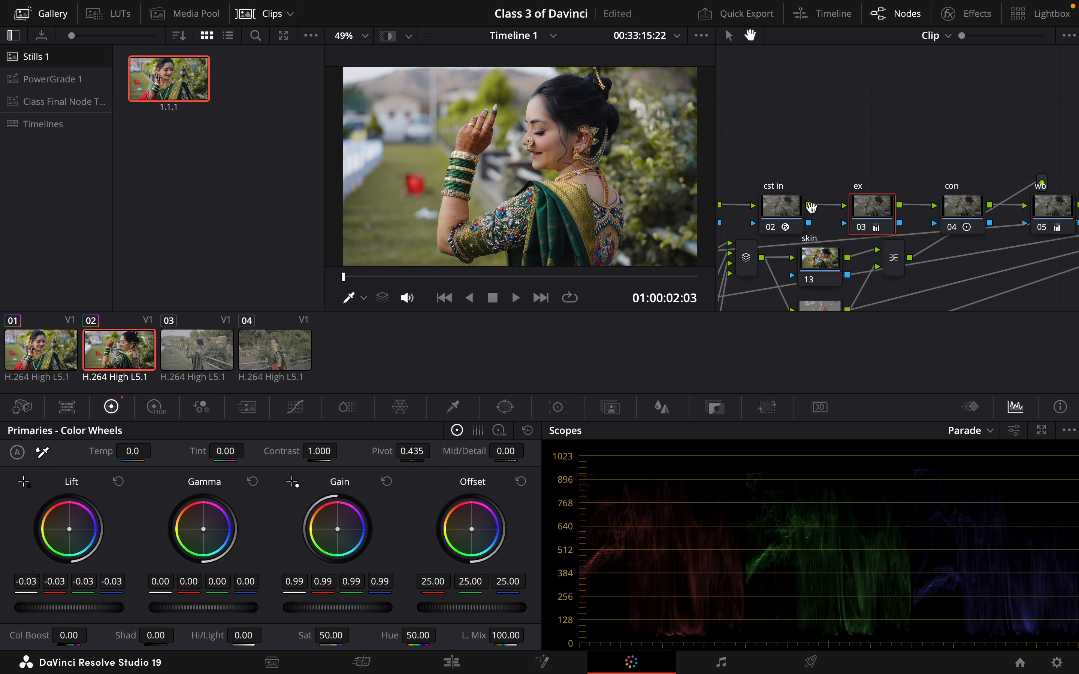
# Apply the grade from still 1.1.1 to clip 03.
pyautogui.click(198, 363)
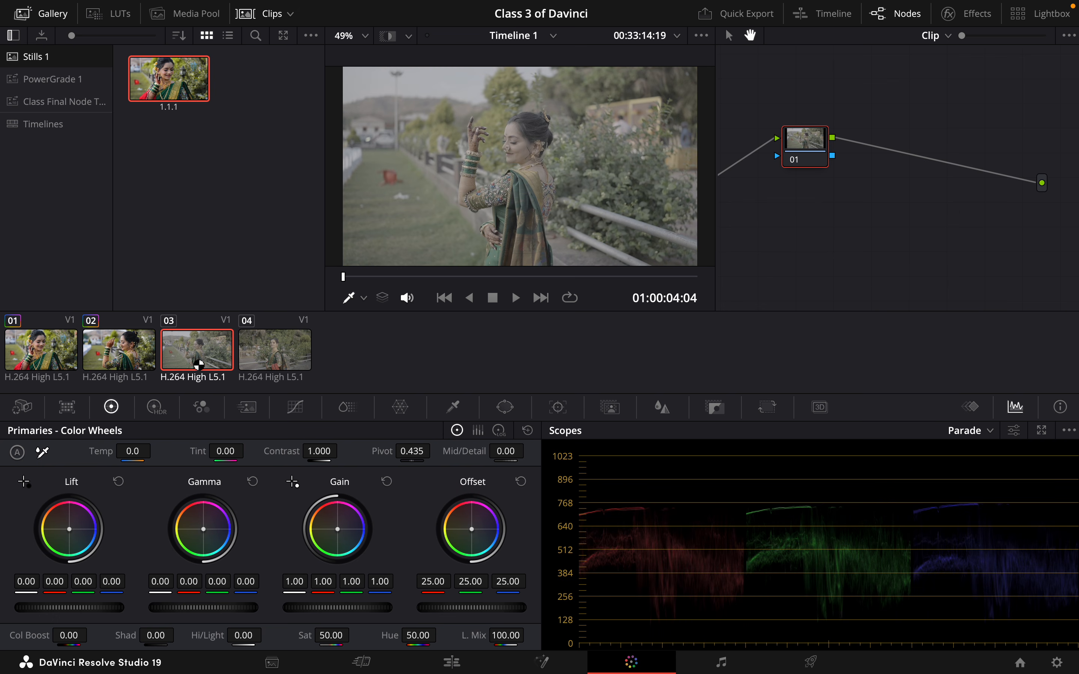
pyautogui.rightClick(173, 82)
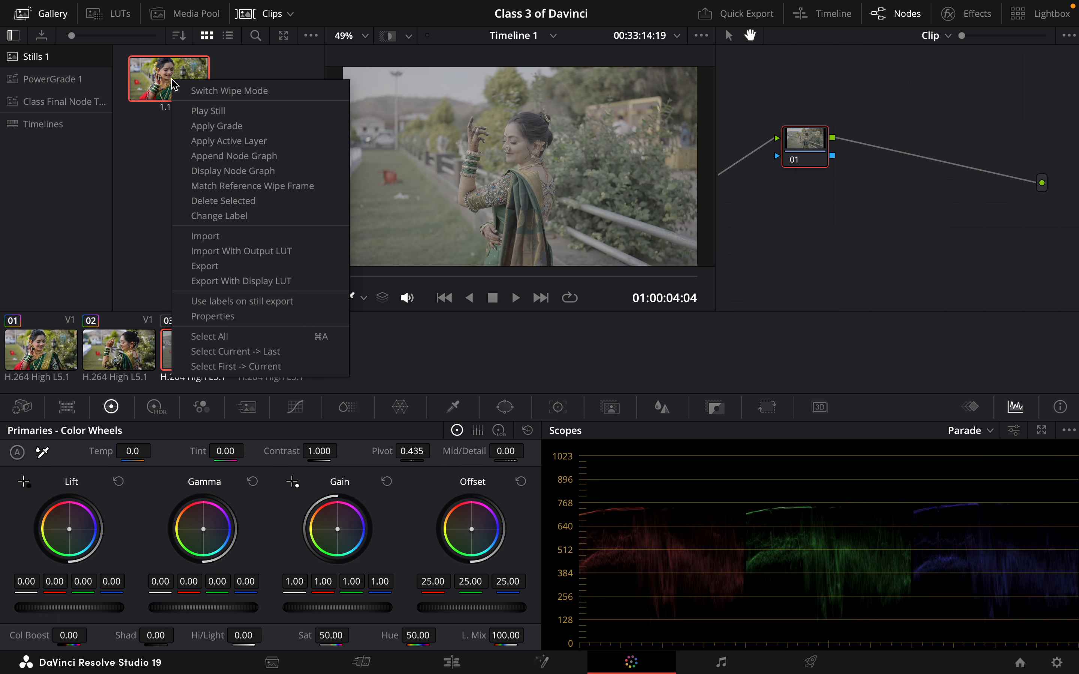
pyautogui.click(223, 127)
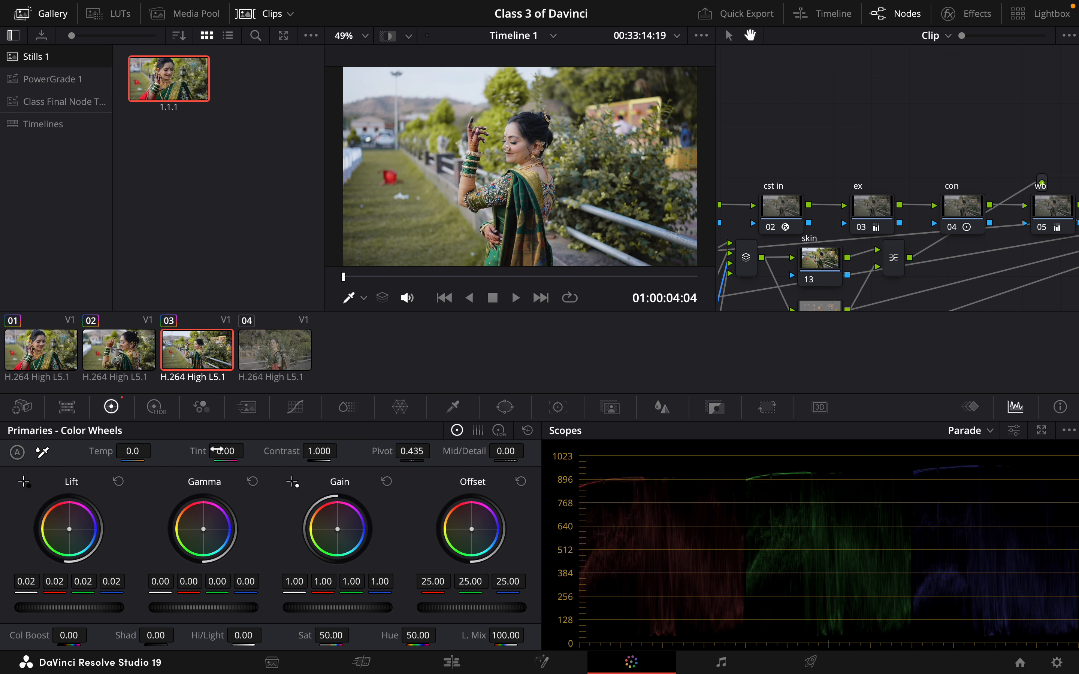
# Apply the grade from still 1.1.1 to clip 04.
pyautogui.click(277, 352)
pyautogui.rightClick(277, 352)
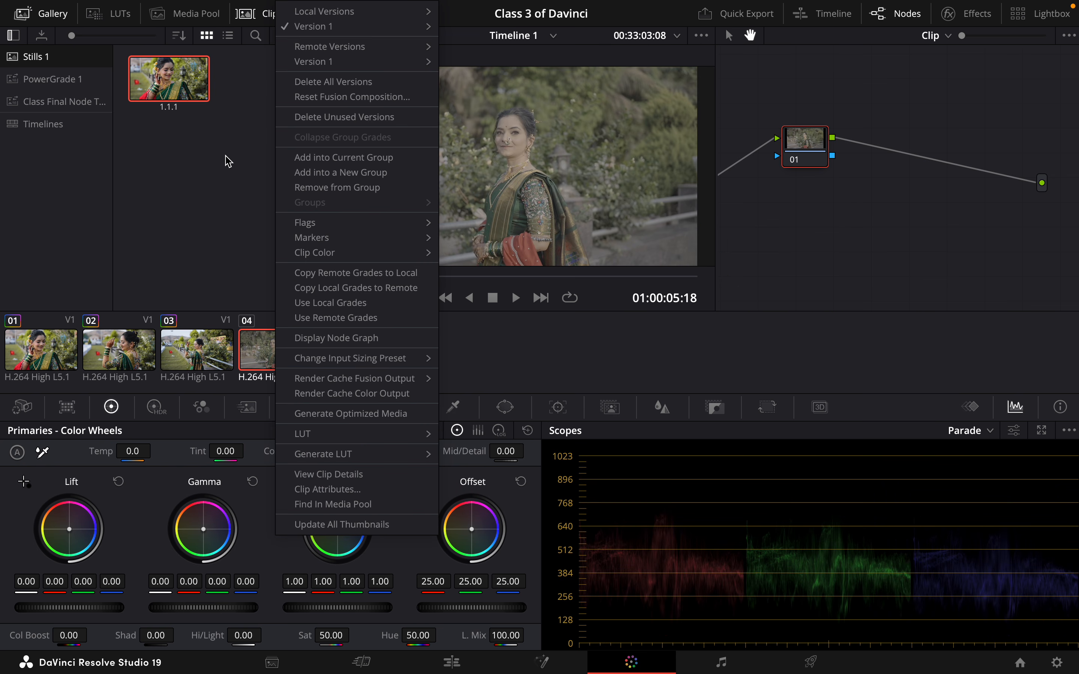
pyautogui.press('Escape')
pyautogui.rightClick(152, 87)
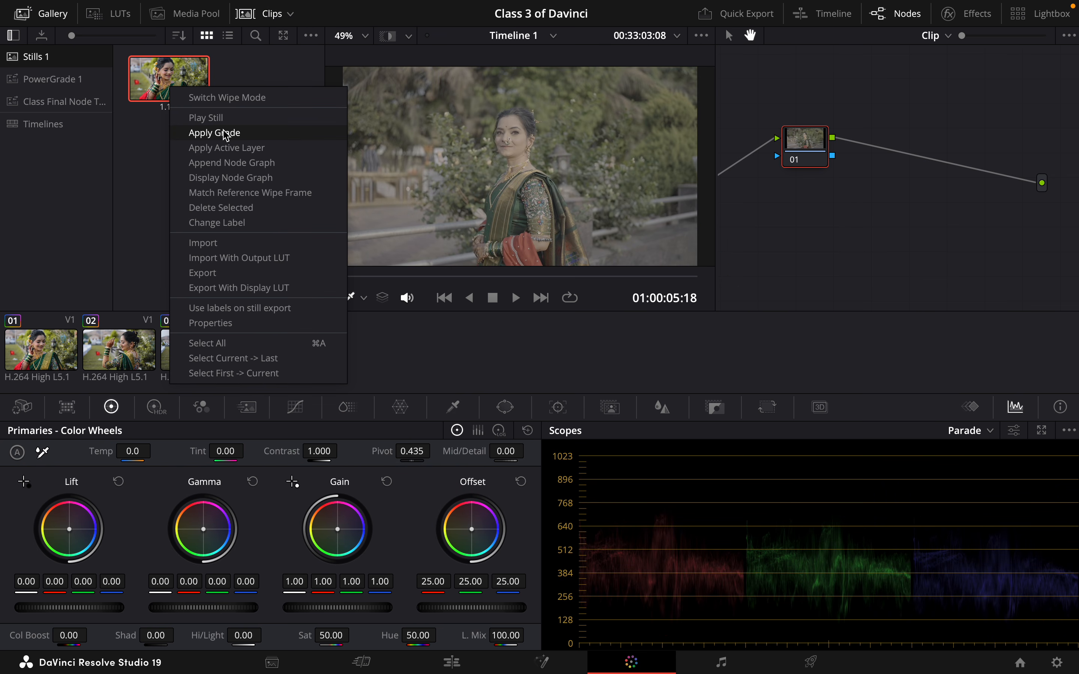
pyautogui.click(224, 133)
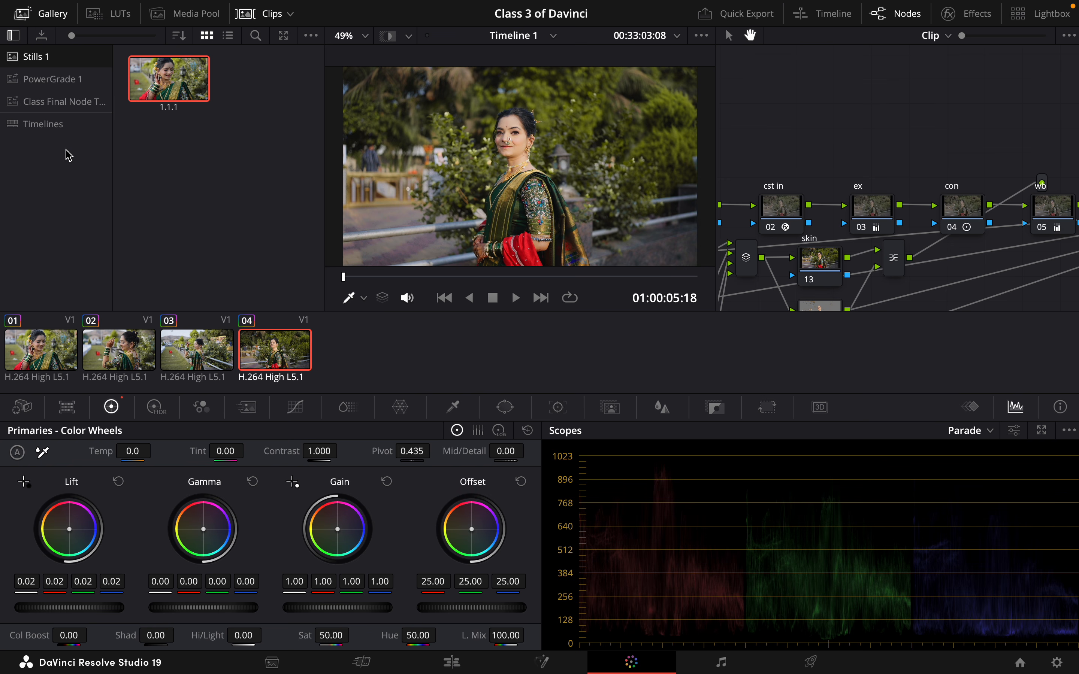
# Grab a still of clip 04's grade into the PowerGrade 1 album.
pyautogui.click(63, 83)
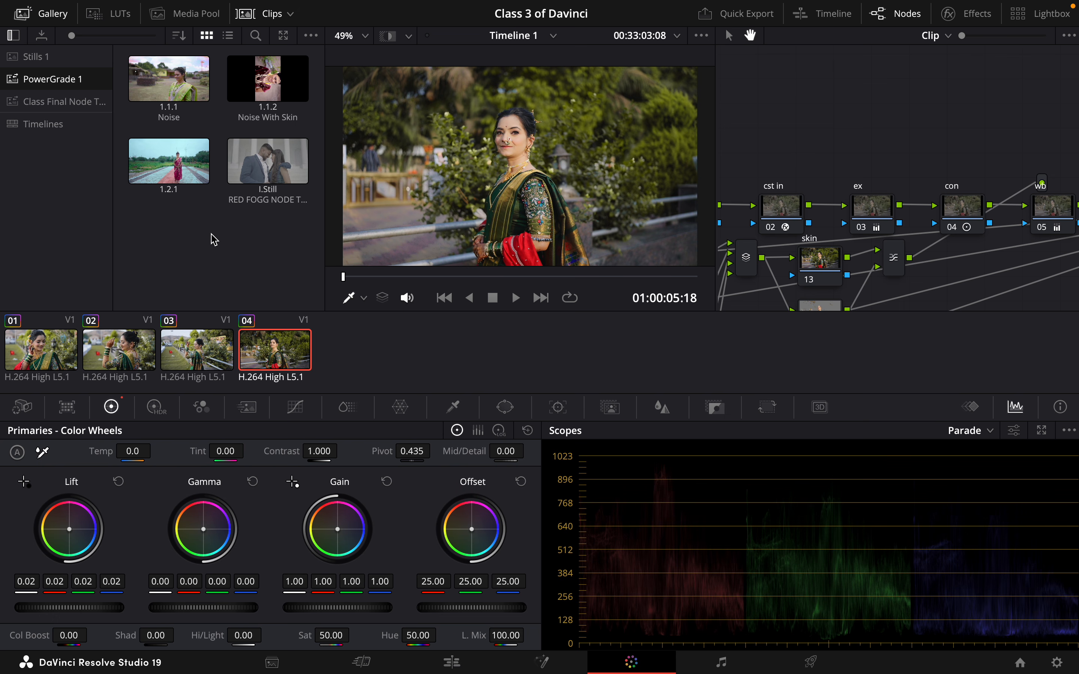
pyautogui.rightClick(576, 133)
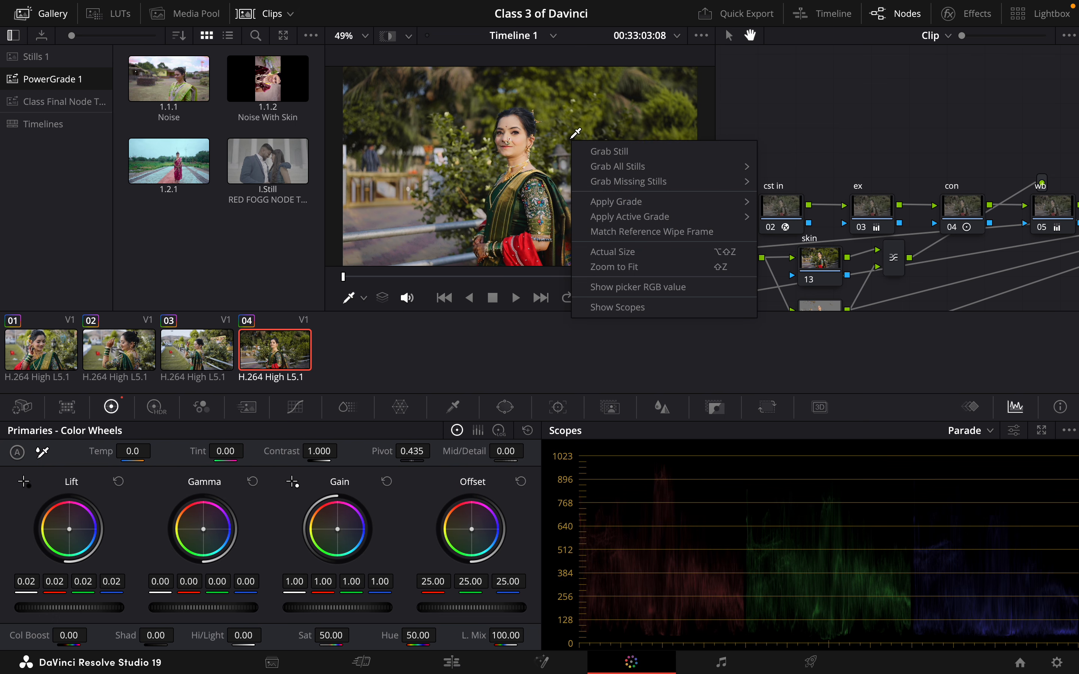
pyautogui.click(588, 150)
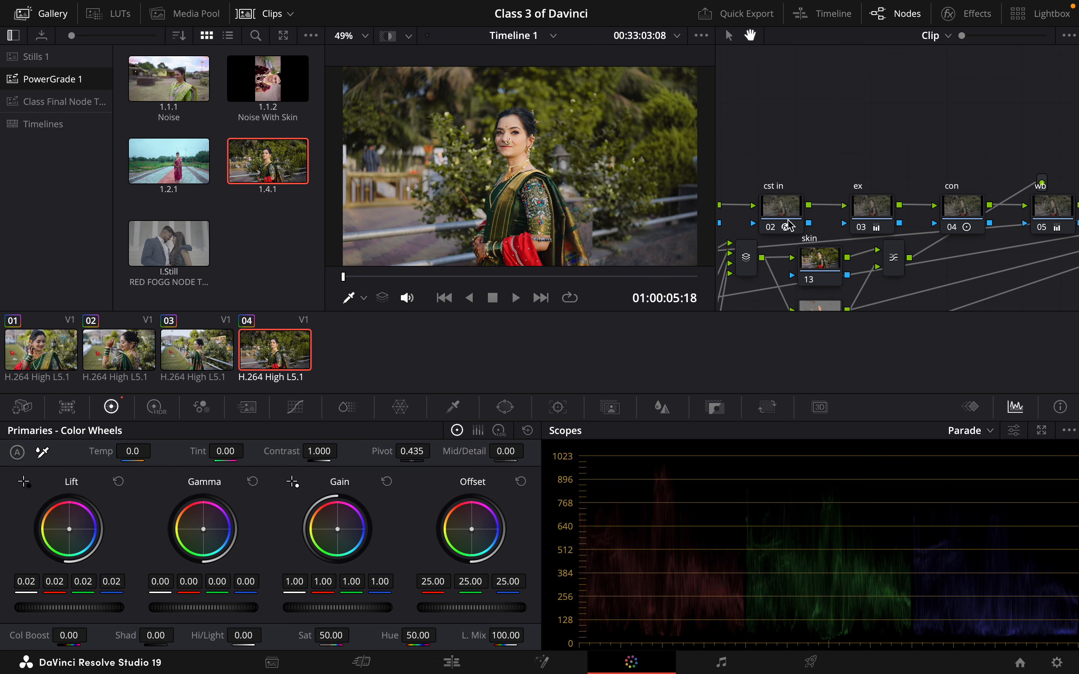
# Reduce clip 04's exposure on its ex node by setting Gamma to 0.00 and Gain to 0.92.
pyautogui.click(874, 213)
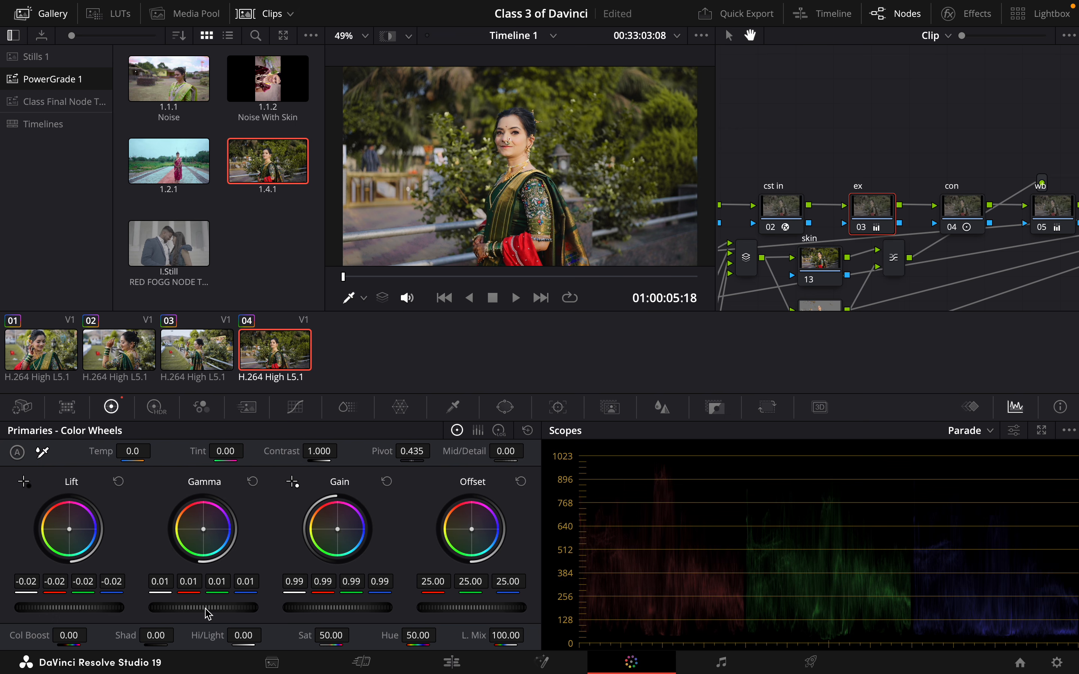
pyautogui.moveTo(205, 608); pyautogui.dragTo(184, 608)
pyautogui.moveTo(360, 618); pyautogui.dragTo(338, 608)
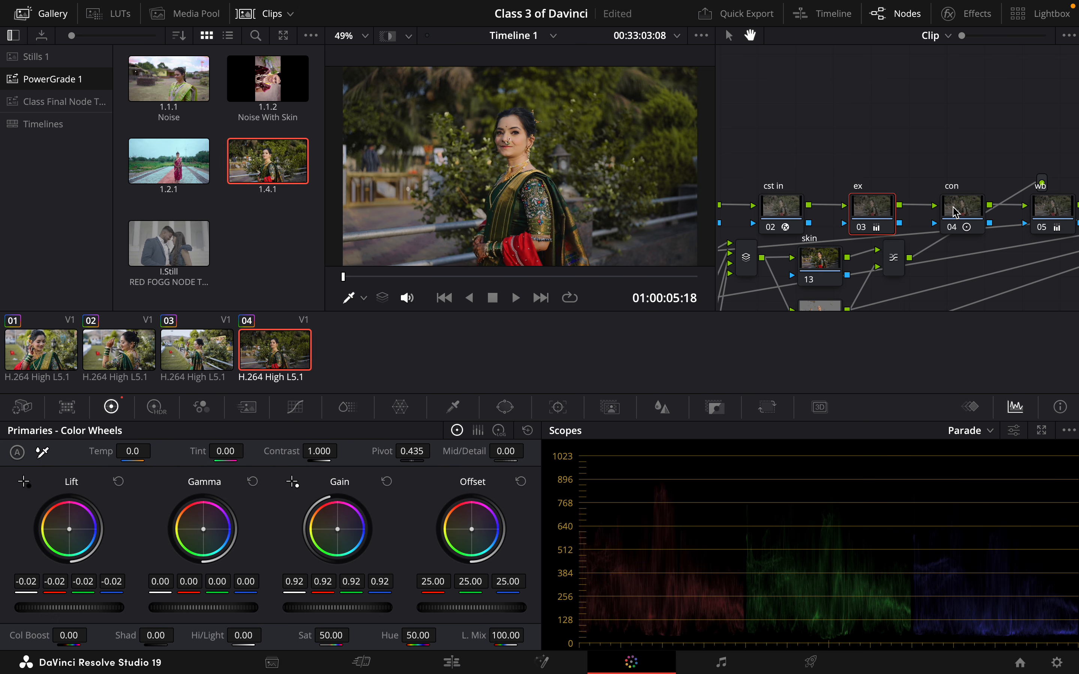
# Rebalance clip 04's wb node with Offset red 25.16 and Gain red 0.99, green 0.99, blue 1.01, then compare it off and on.
pyautogui.hscroll(1, 955, 214)
pyautogui.click(1048, 210)
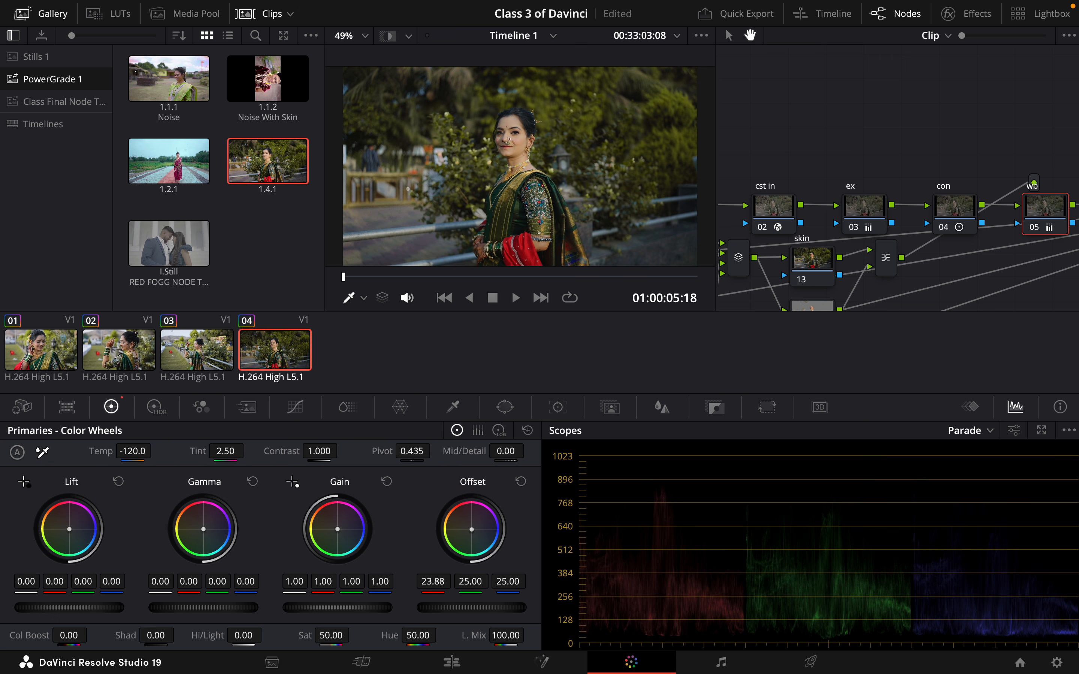
pyautogui.moveTo(443, 590); pyautogui.dragTo(466, 591)
pyautogui.moveTo(323, 590); pyautogui.dragTo(322, 589)
pyautogui.moveTo(352, 589); pyautogui.dragTo(348, 589)
pyautogui.click(1034, 227)
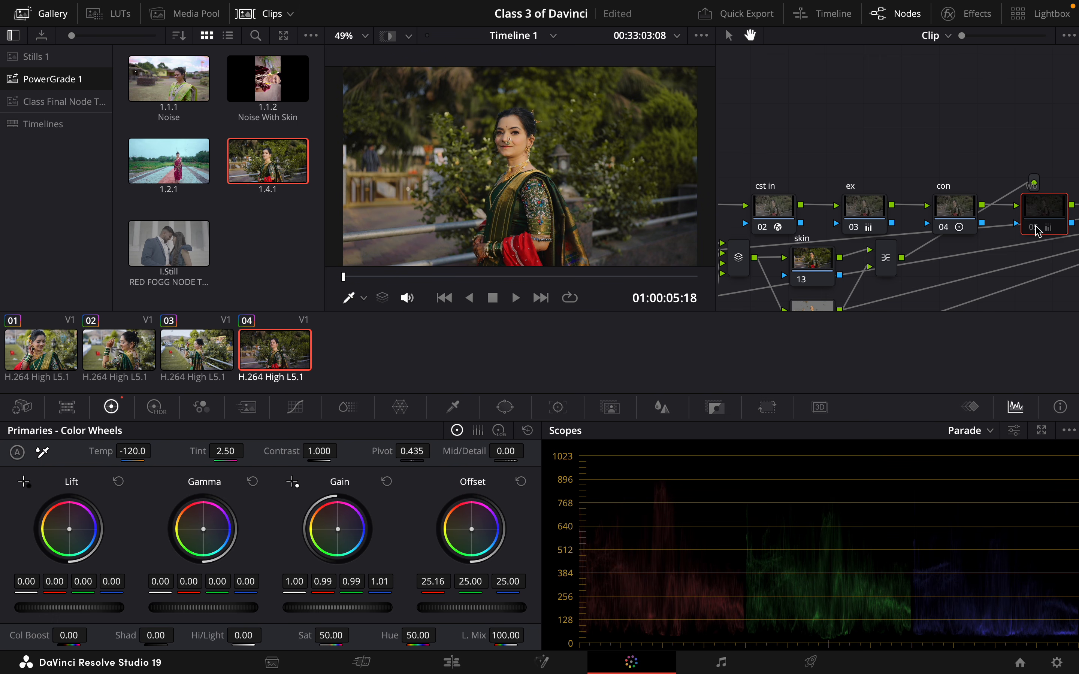
pyautogui.click(1034, 228)
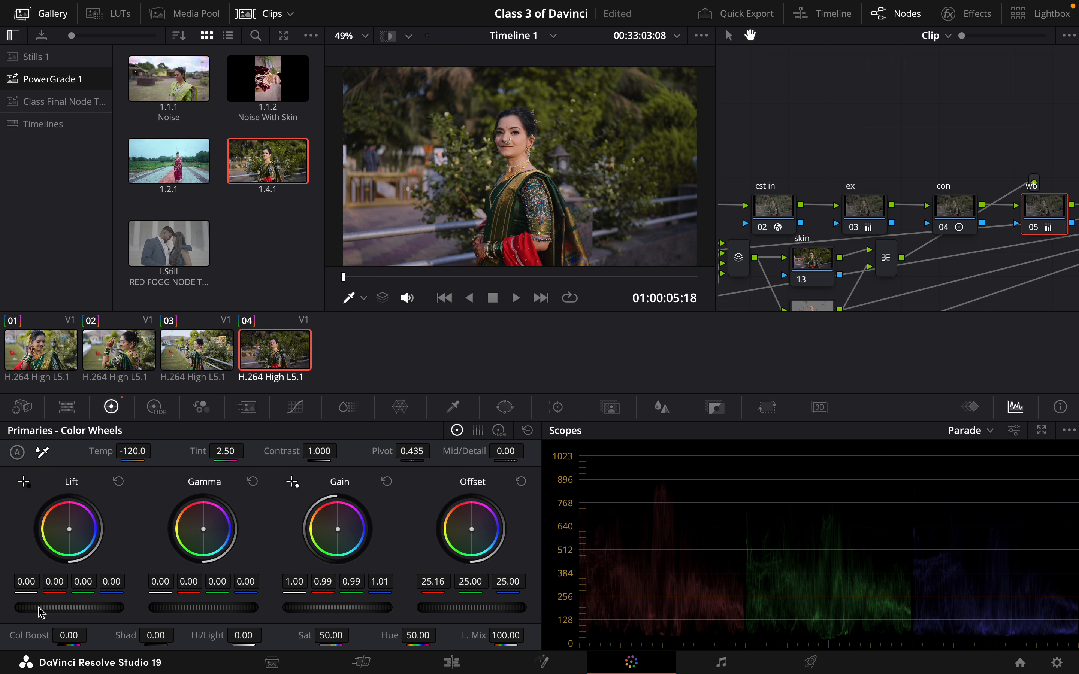
# Raise Lift to -0.01 on clip 04's ex node.
pyautogui.click(864, 207)
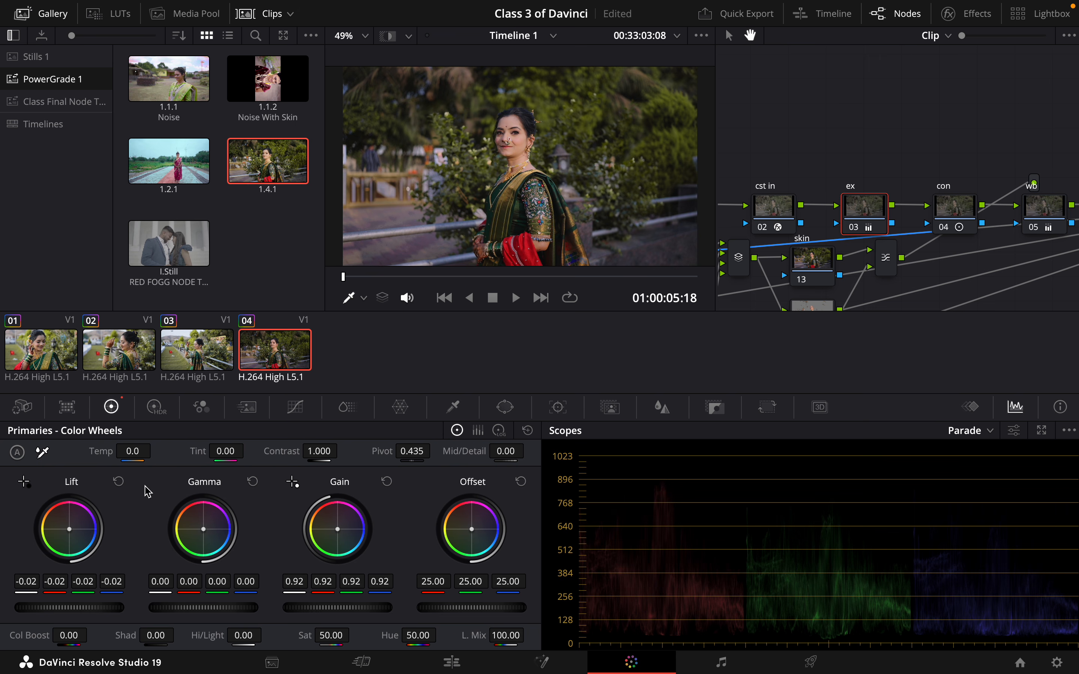
pyautogui.moveTo(73, 608); pyautogui.dragTo(118, 608)
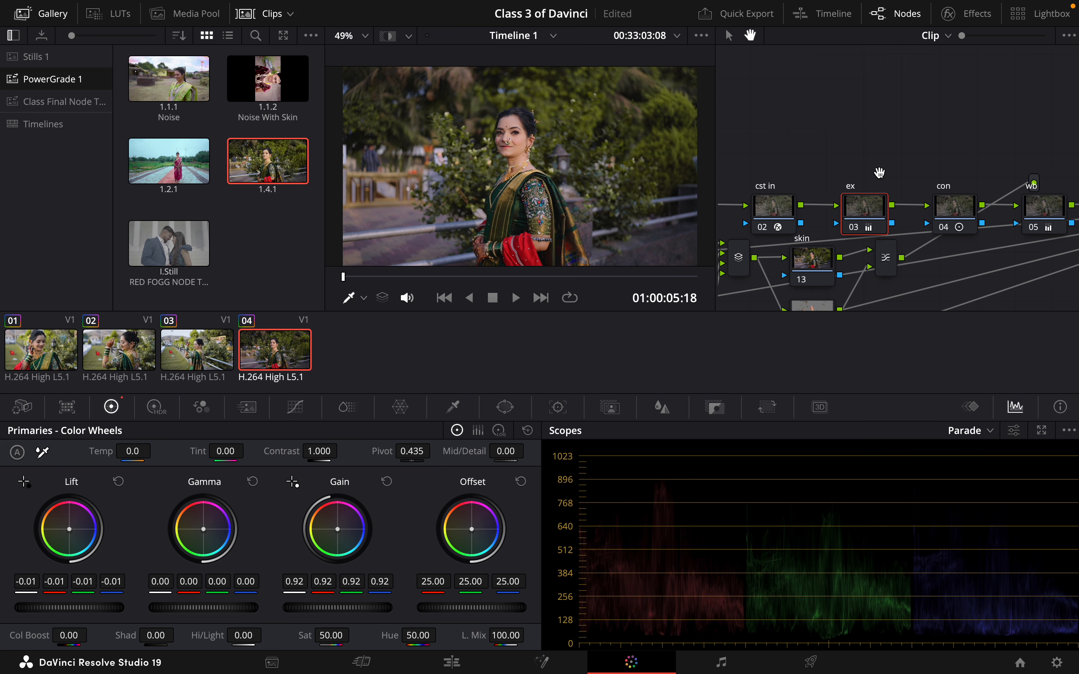
# Add shadow, midtone and highlight control points to the custom curve on clip 04's curve node, and compare the node off and on.
pyautogui.scroll(-7, 879, 173)
pyautogui.hscroll(-6, 879, 172)
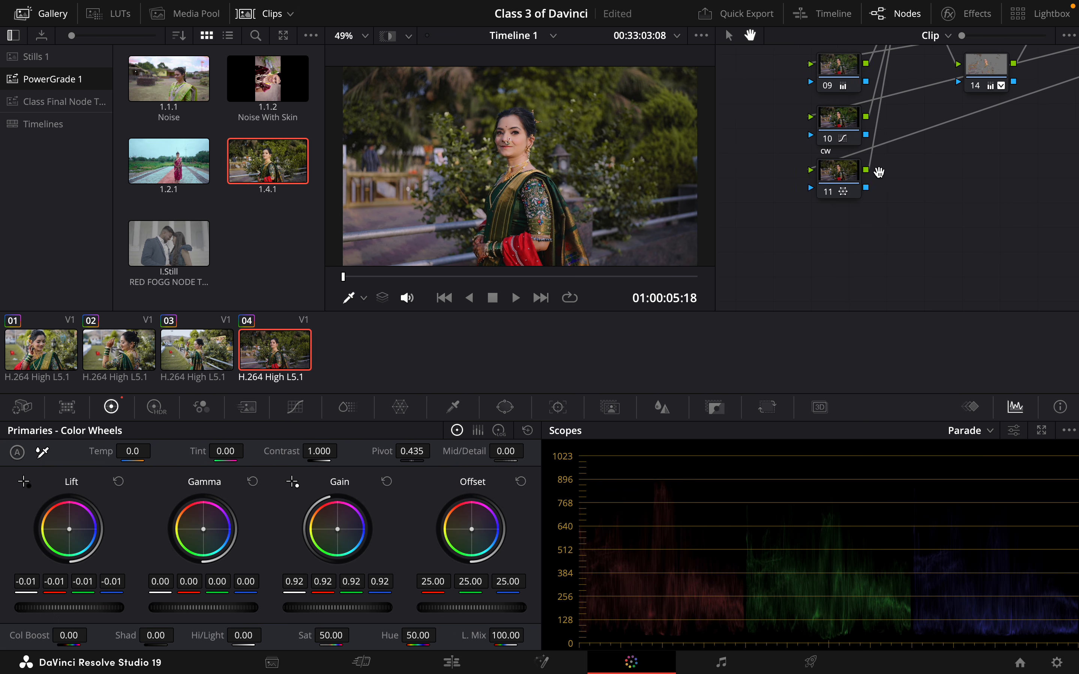
pyautogui.scroll(2, 879, 173)
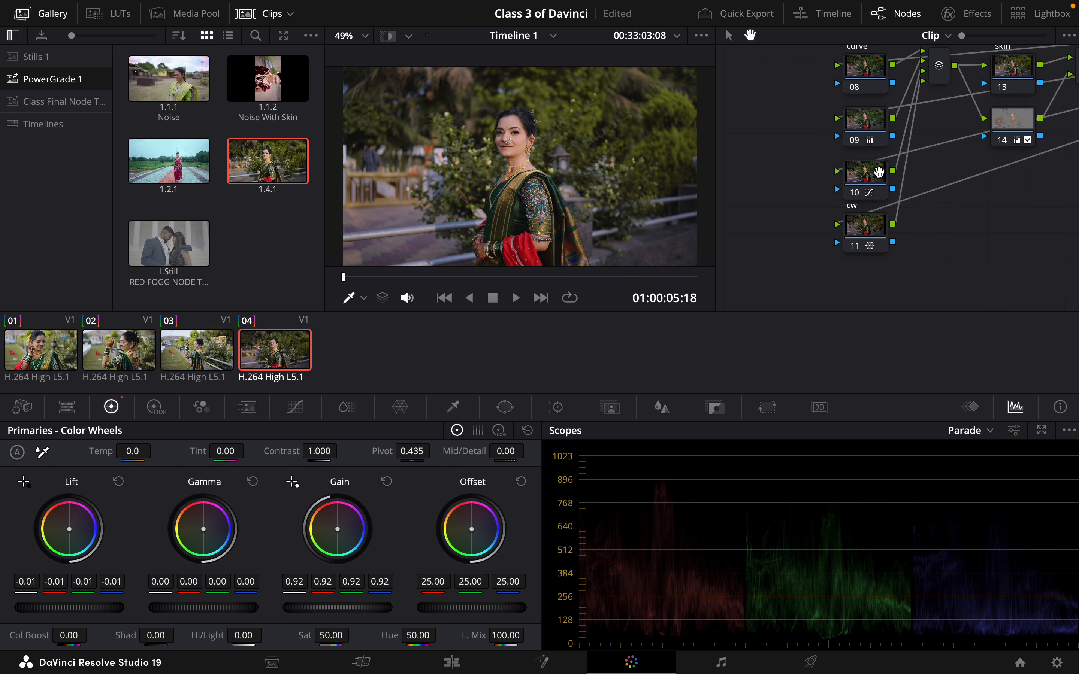
pyautogui.click(866, 85)
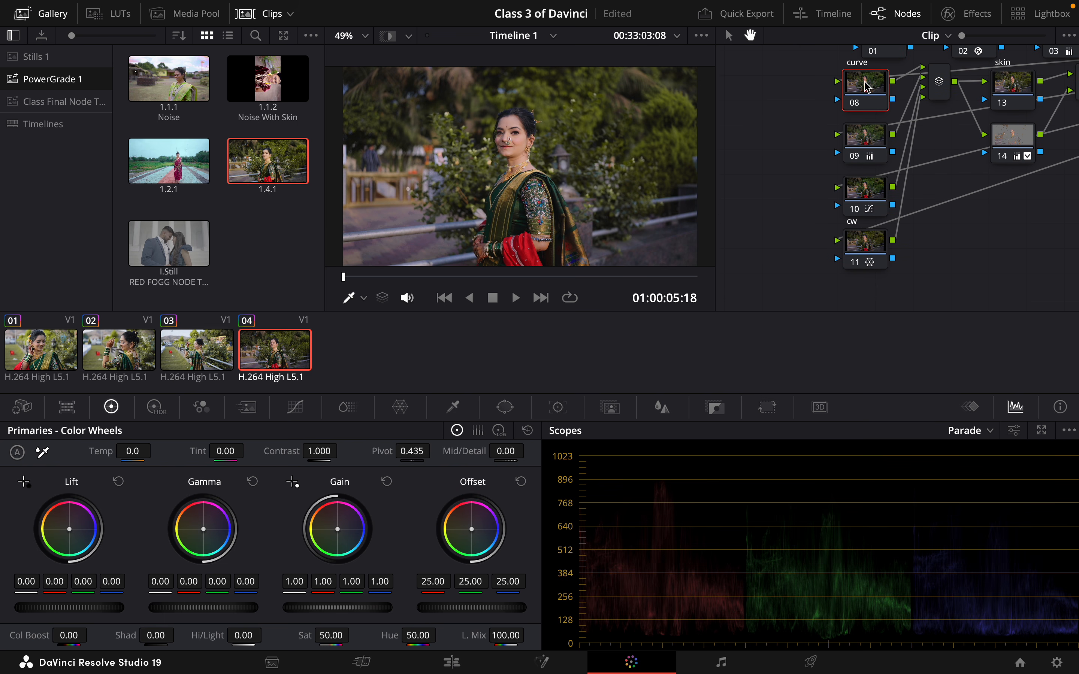
pyautogui.click(302, 413)
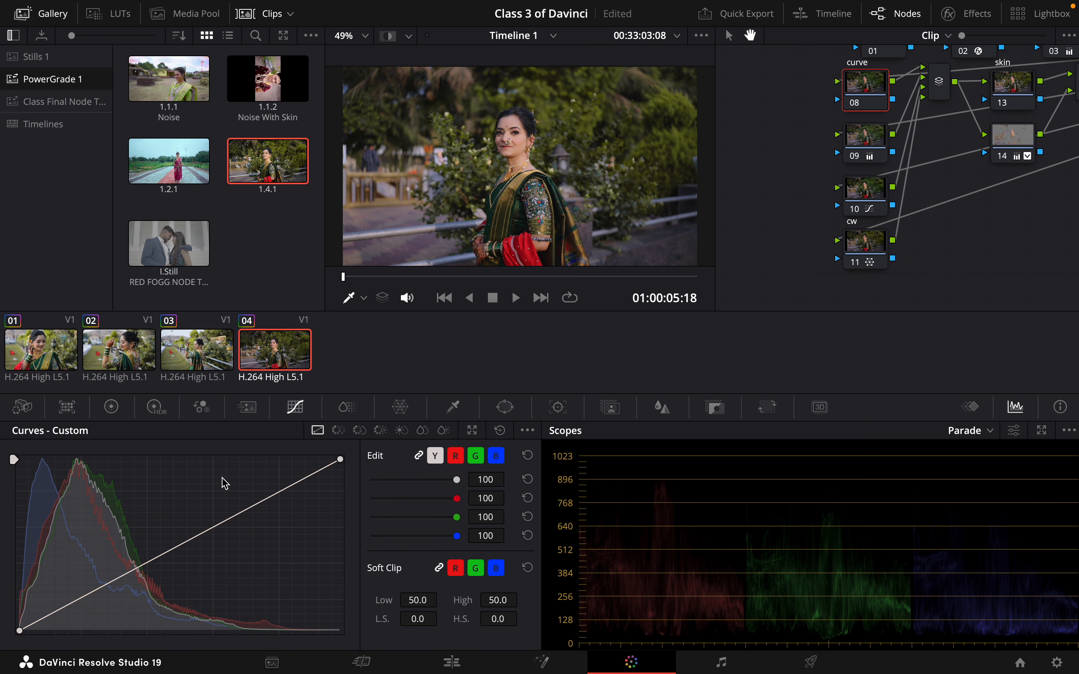
pyautogui.click(230, 517)
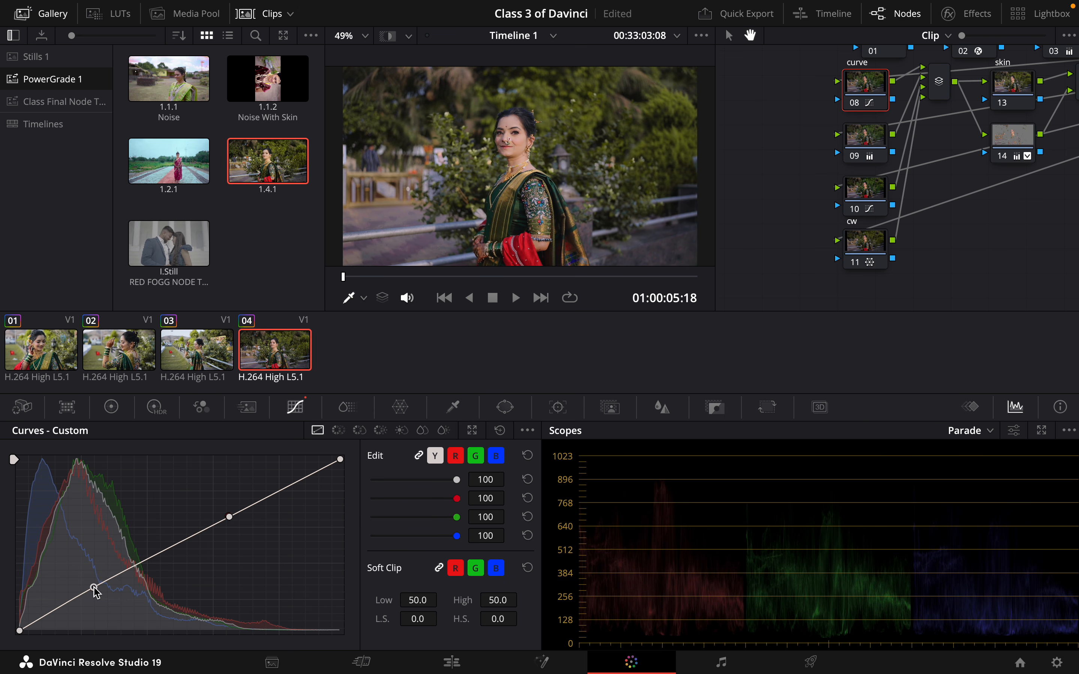
pyautogui.click(93, 588)
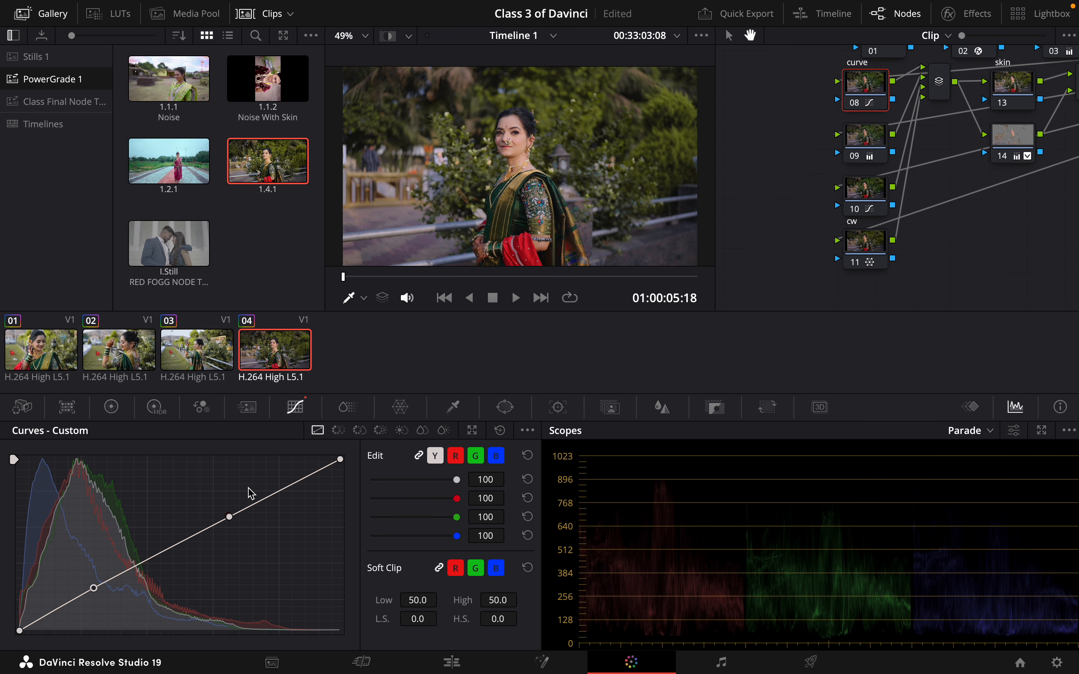
pyautogui.click(174, 548)
pyautogui.scroll(1, 957, 183)
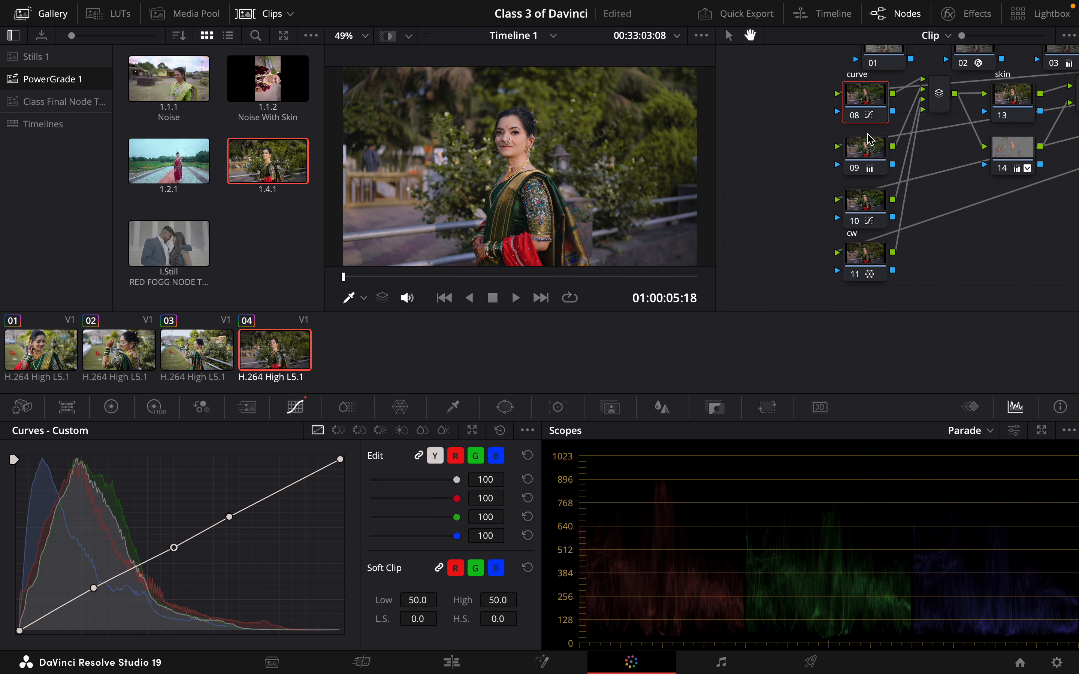
pyautogui.click(854, 117)
pyautogui.click(854, 117)
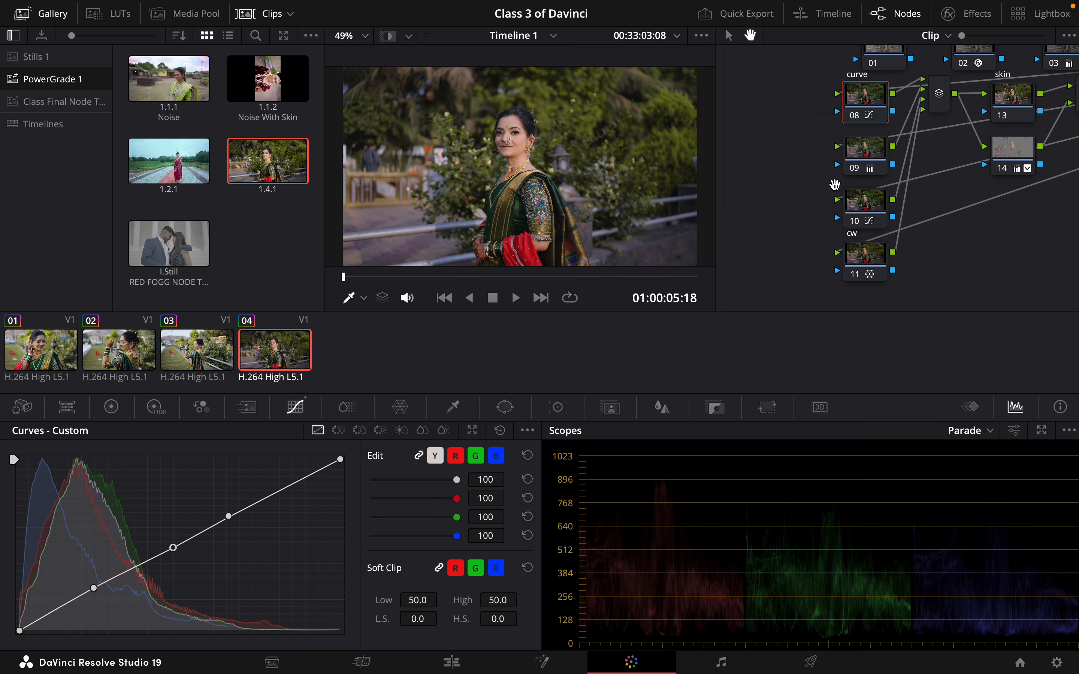
# Set up the timeline export with the file name Wedding Reel and the Desktop as its location.
pyautogui.click(821, 670)
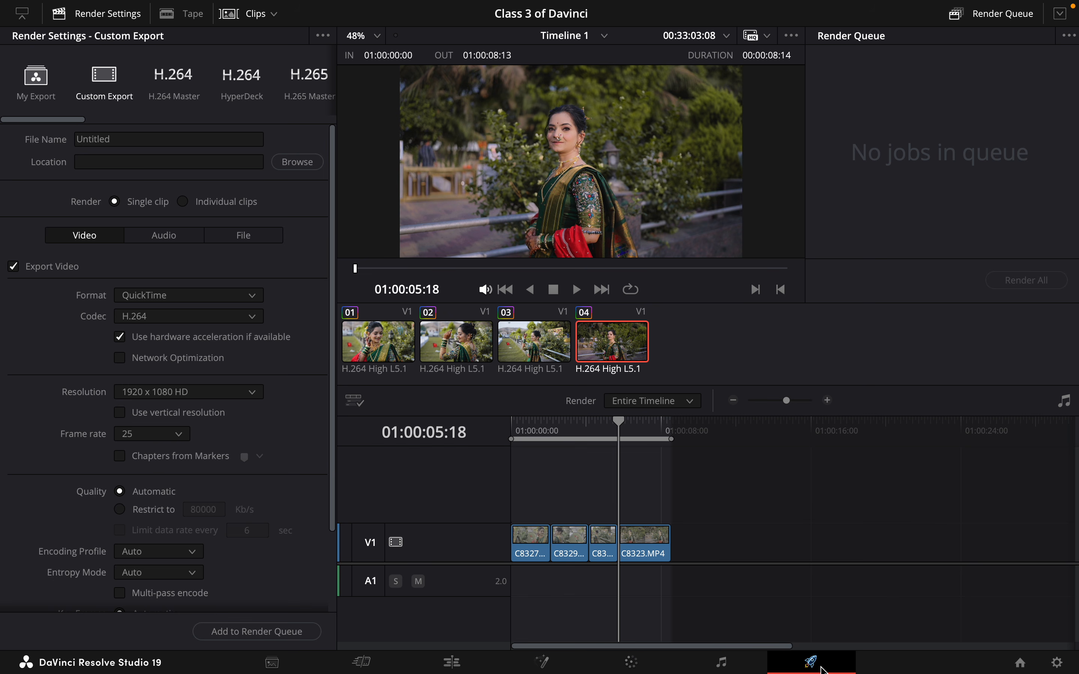
pyautogui.doubleClick(148, 139)
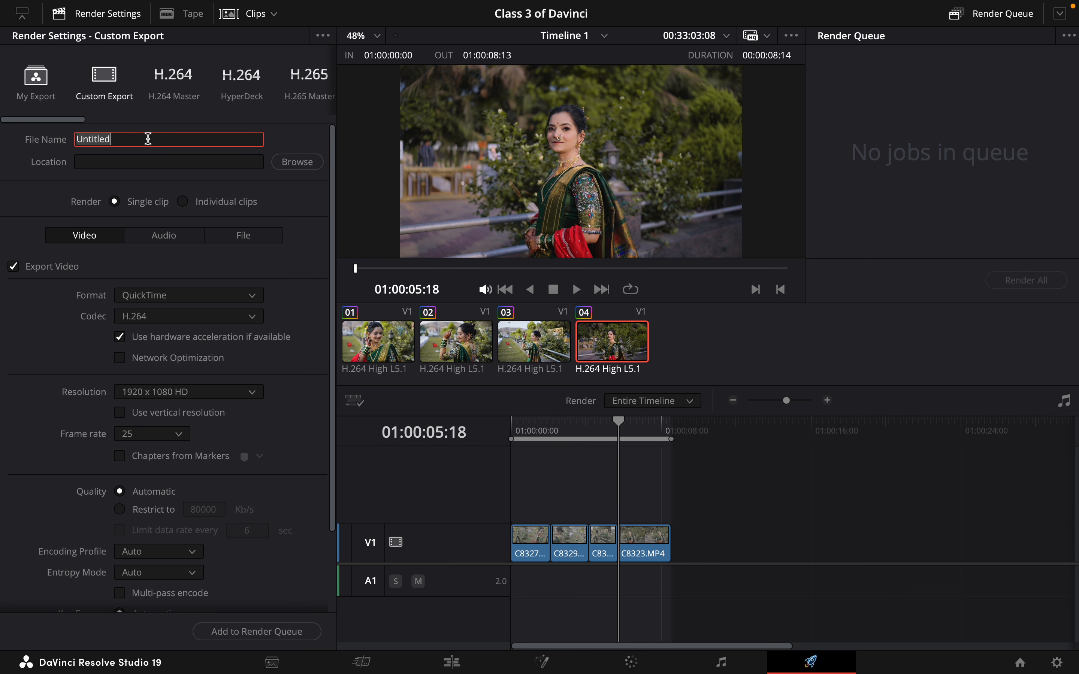
pyautogui.write('Wedding Reel')
pyautogui.click(288, 167)
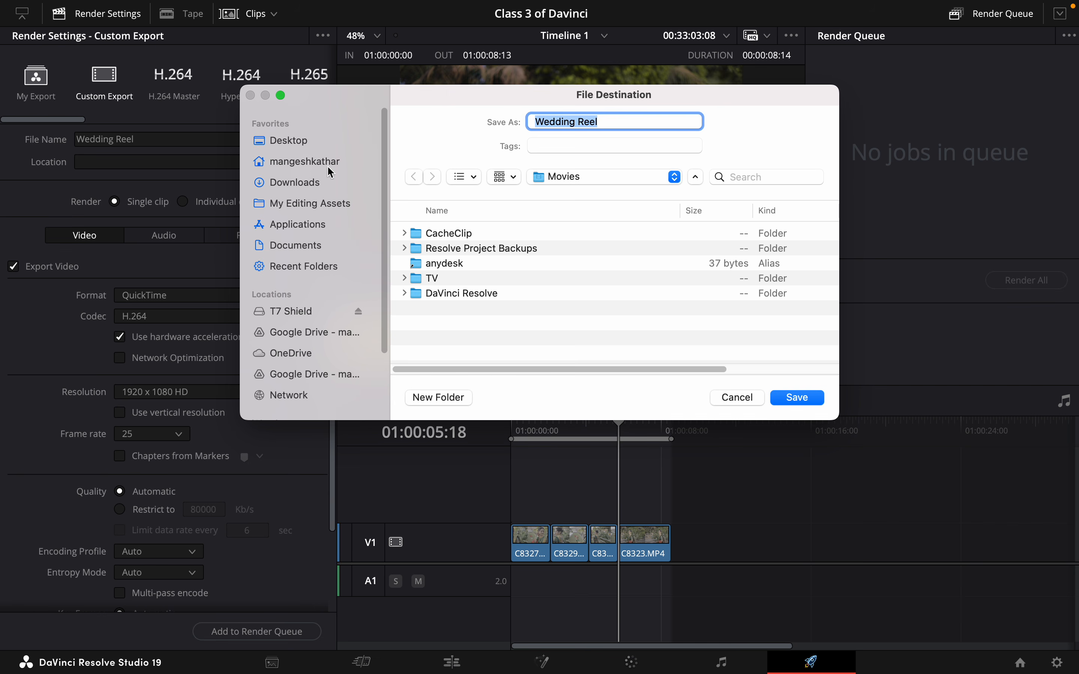
pyautogui.click(314, 141)
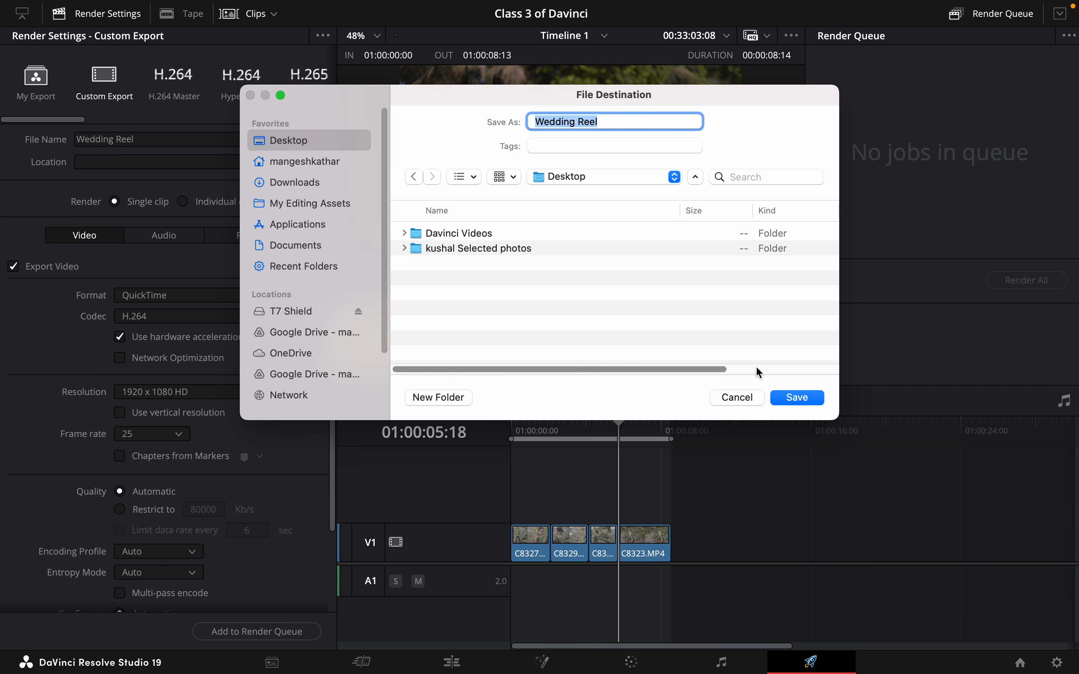
pyautogui.click(800, 396)
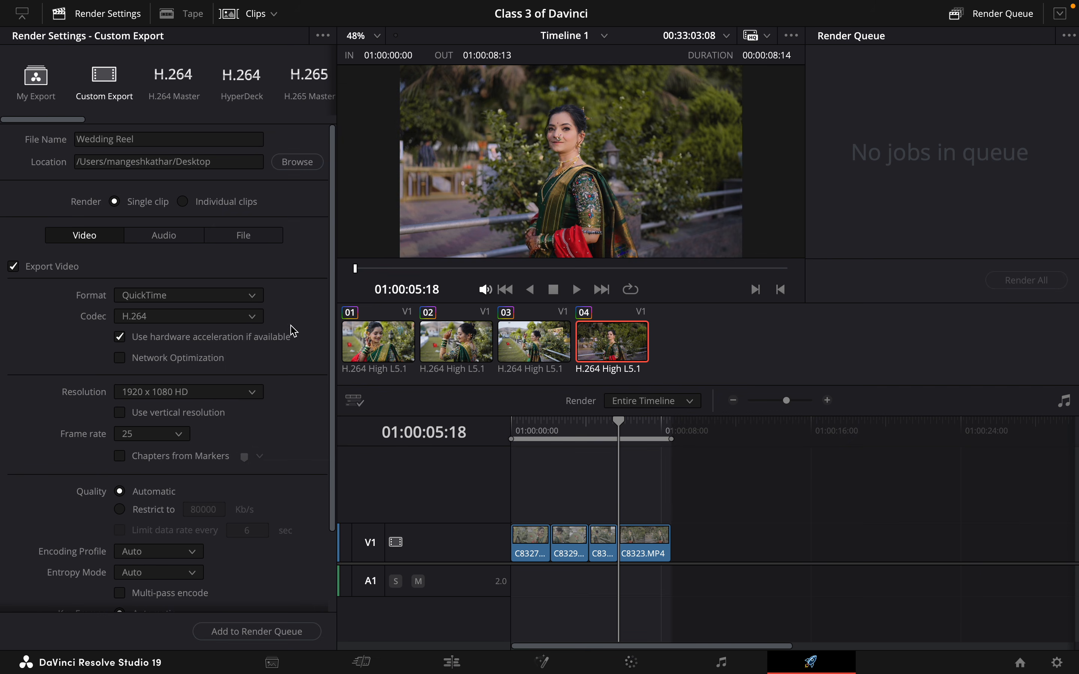
# Set the export format to MP4, add the job to the render queue and render it.
pyautogui.click(160, 297)
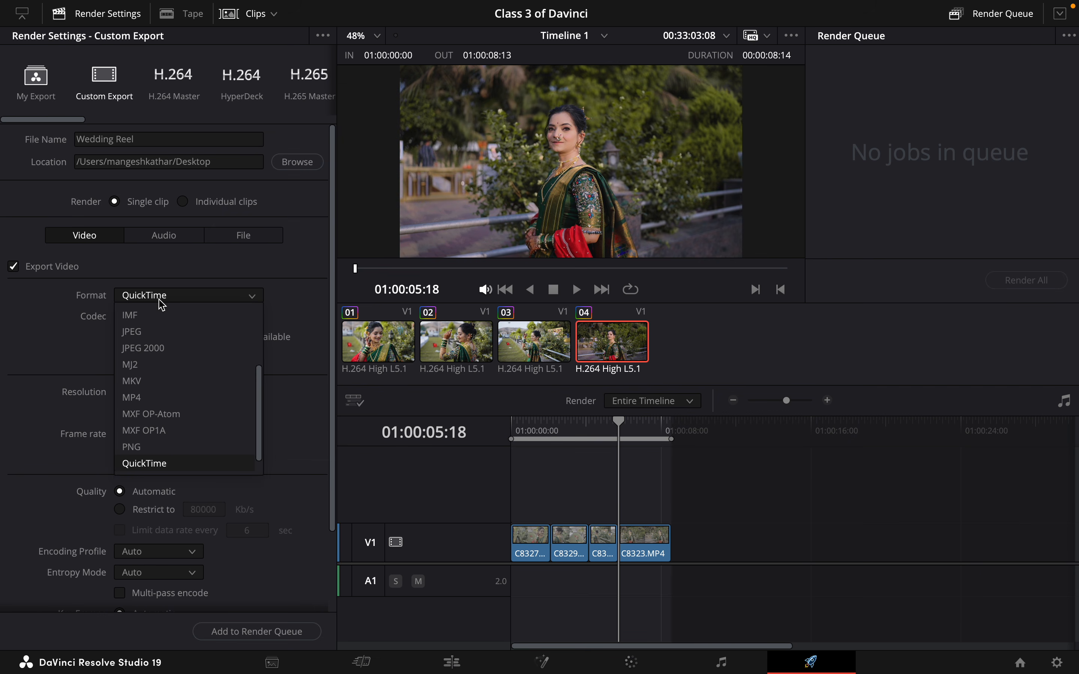
pyautogui.click(167, 397)
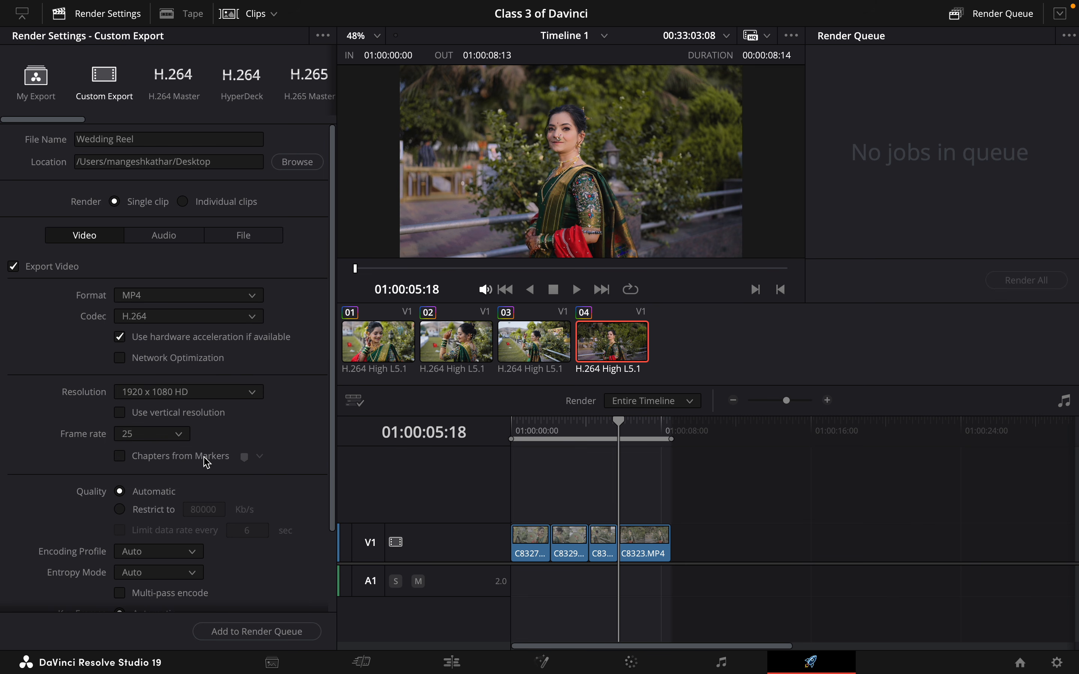
pyautogui.scroll(-3, 236, 441)
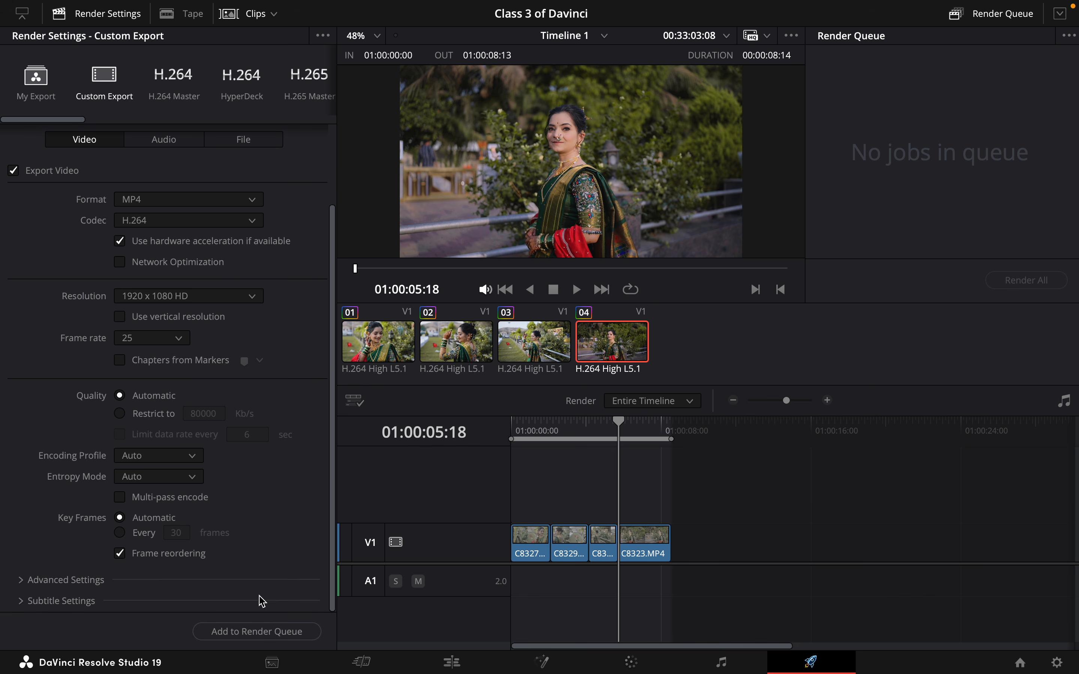
pyautogui.click(249, 633)
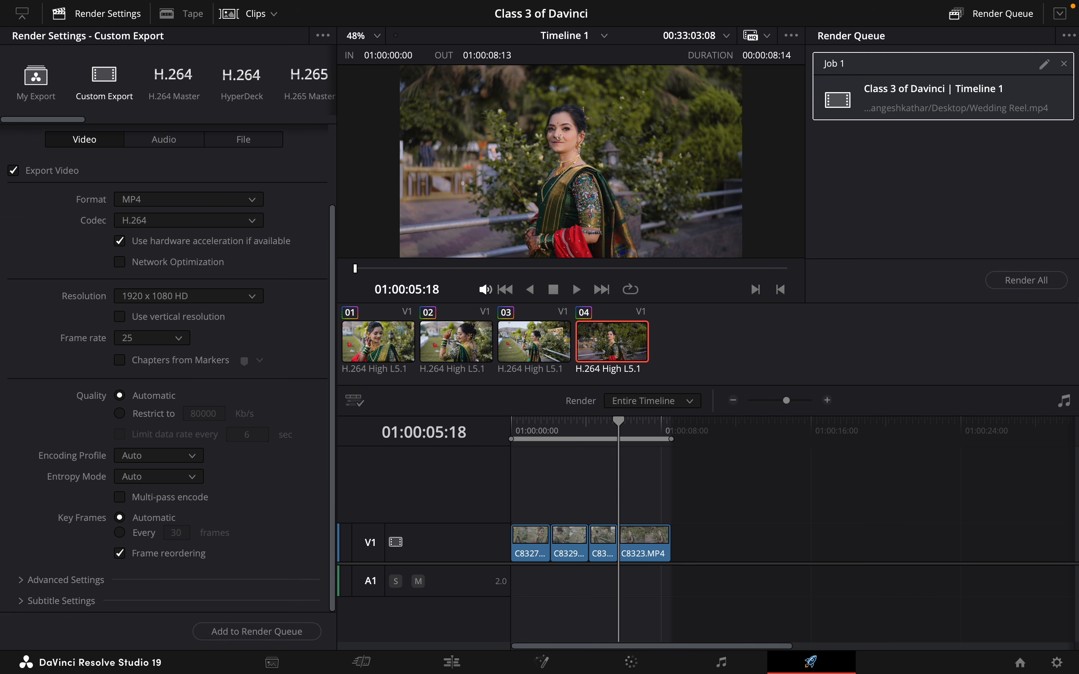
pyautogui.click(1021, 285)
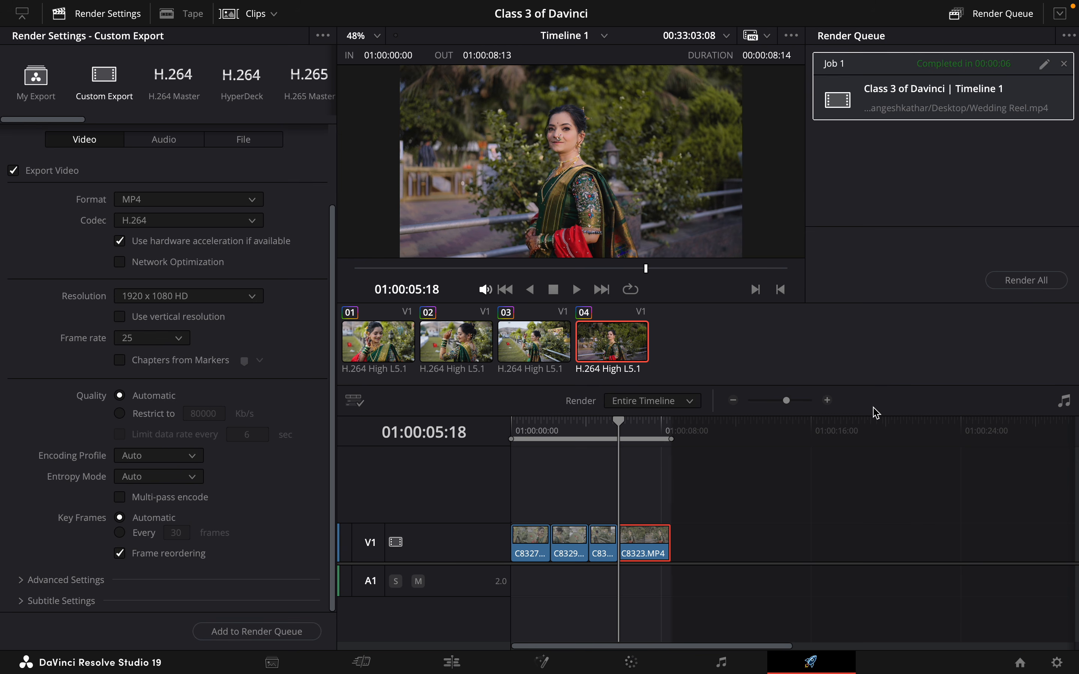
# Open the rendered Wedding Reel video from the desktop in VLC to review it, and close the player.
pyautogui.hotkey('ctrl', 'Left')
pyautogui.click(877, 654)
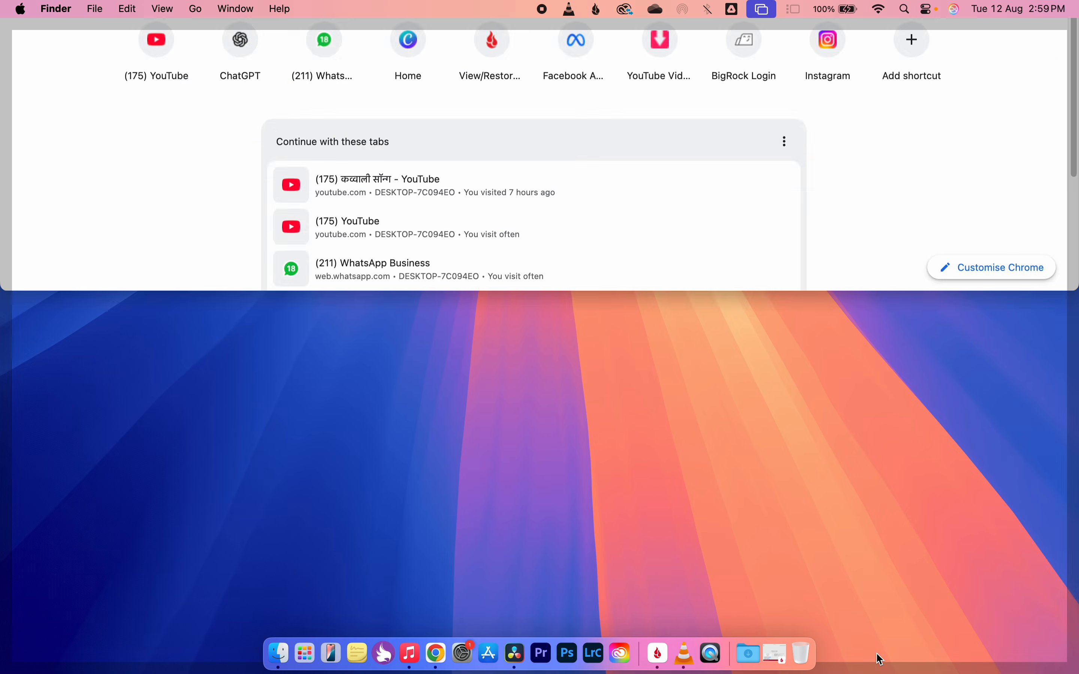
pyautogui.click(921, 205)
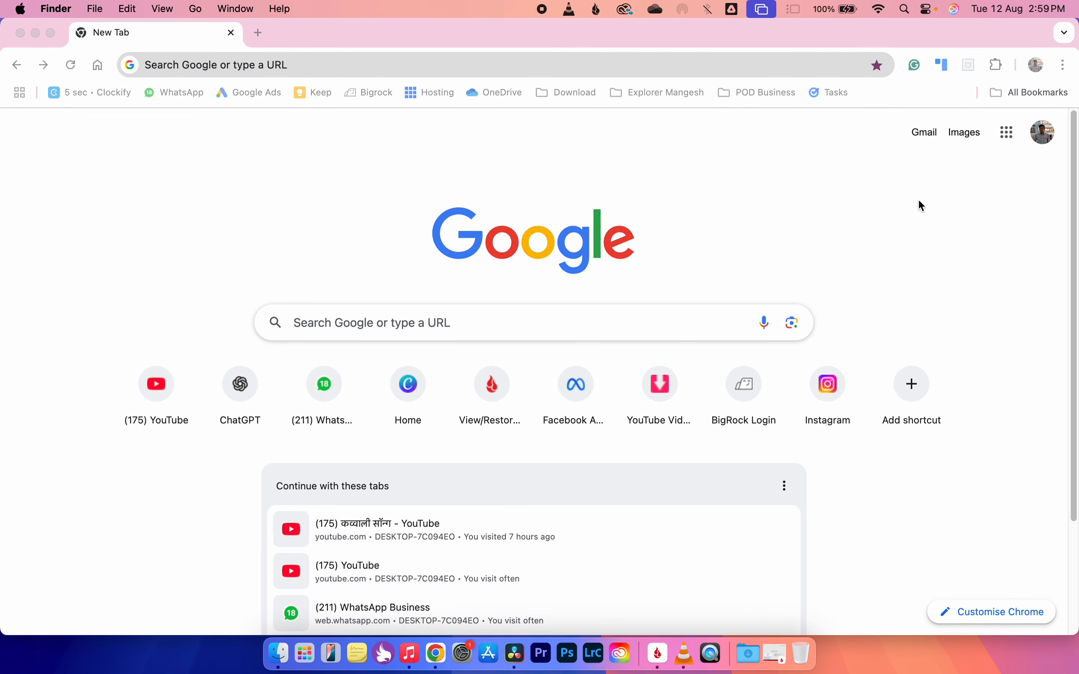
pyautogui.press('super+Tab')
pyautogui.press('super+Tab')
pyautogui.press('super+Tab')
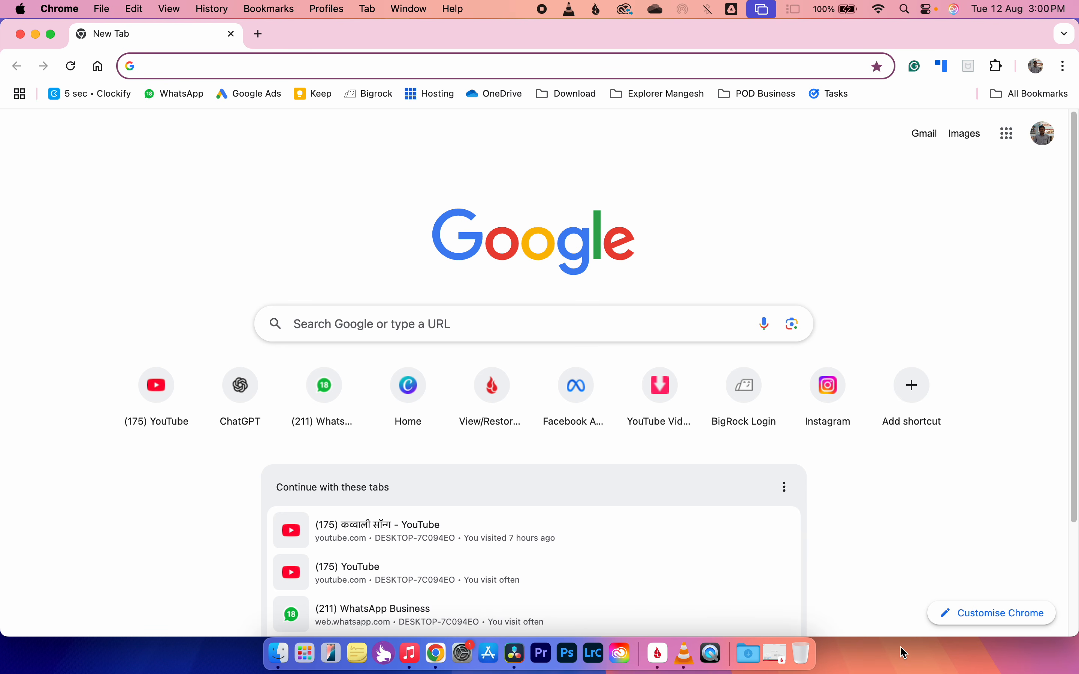
pyautogui.press('F11')
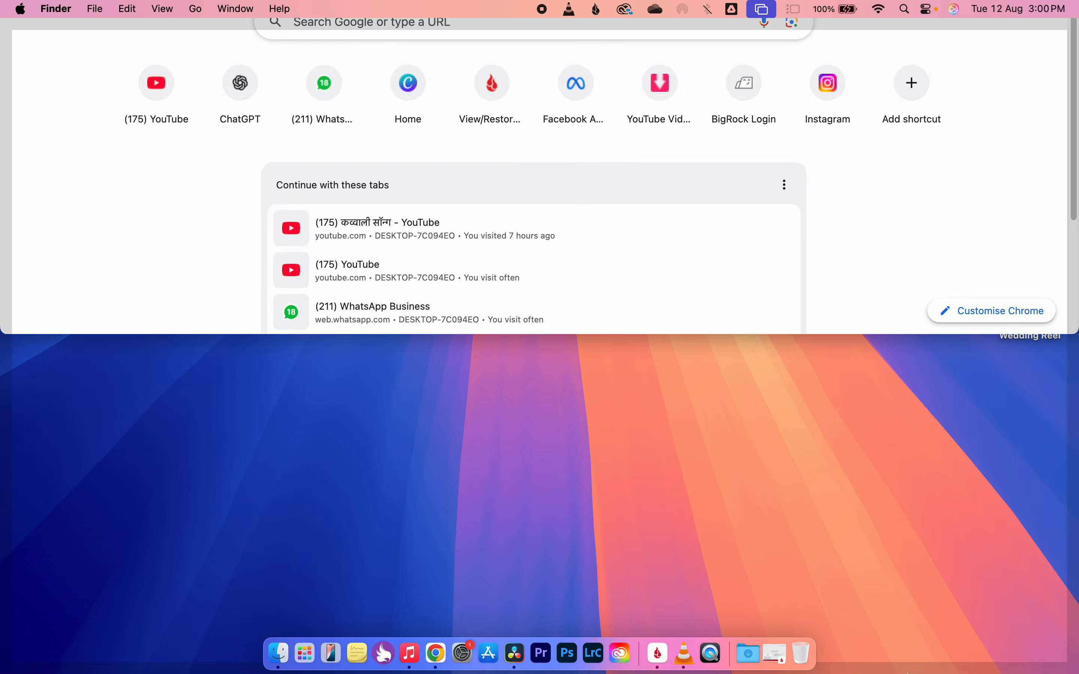
pyautogui.doubleClick(1020, 301)
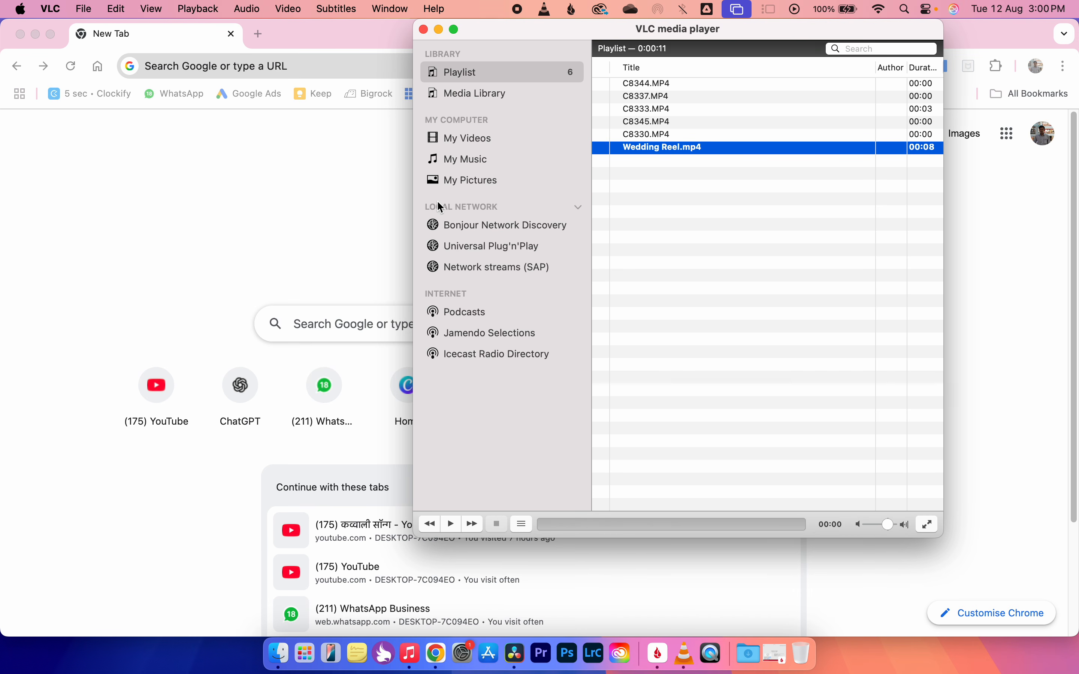
pyautogui.click(424, 29)
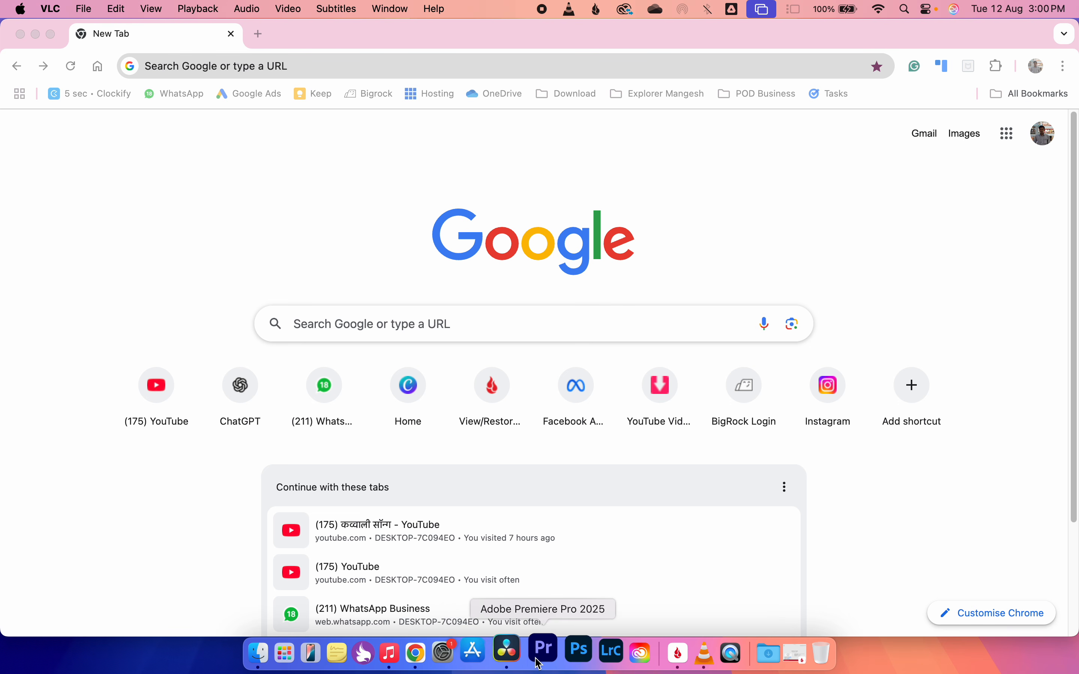
# Switch back to DaVinci Resolve and close it.
pyautogui.click(516, 654)
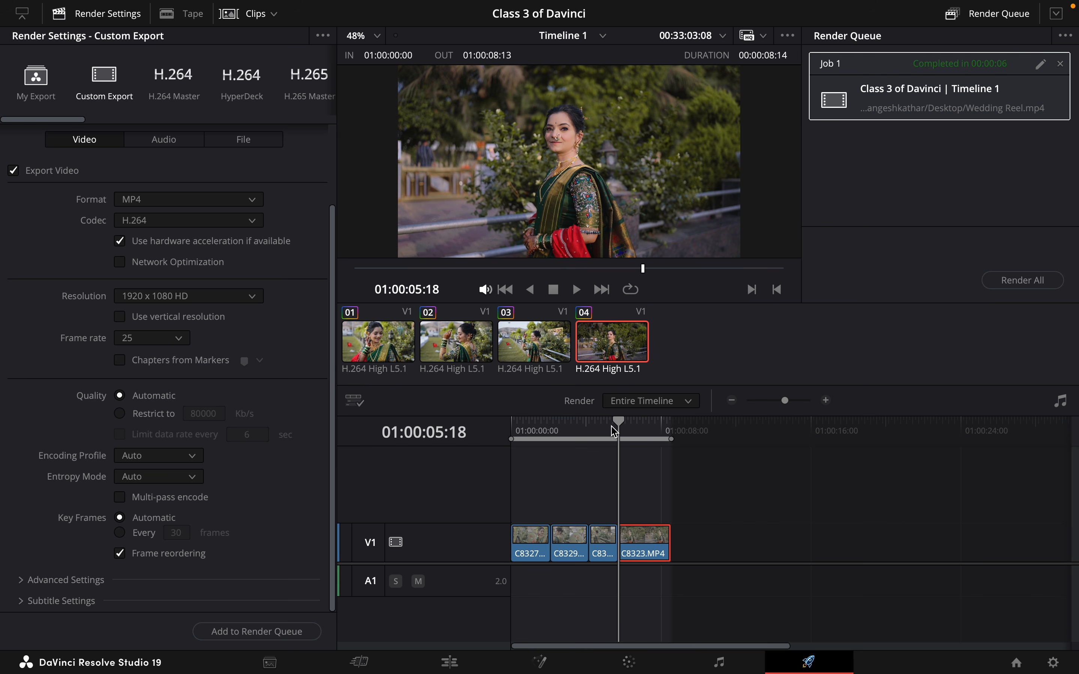
pyautogui.moveTo(3, 4)
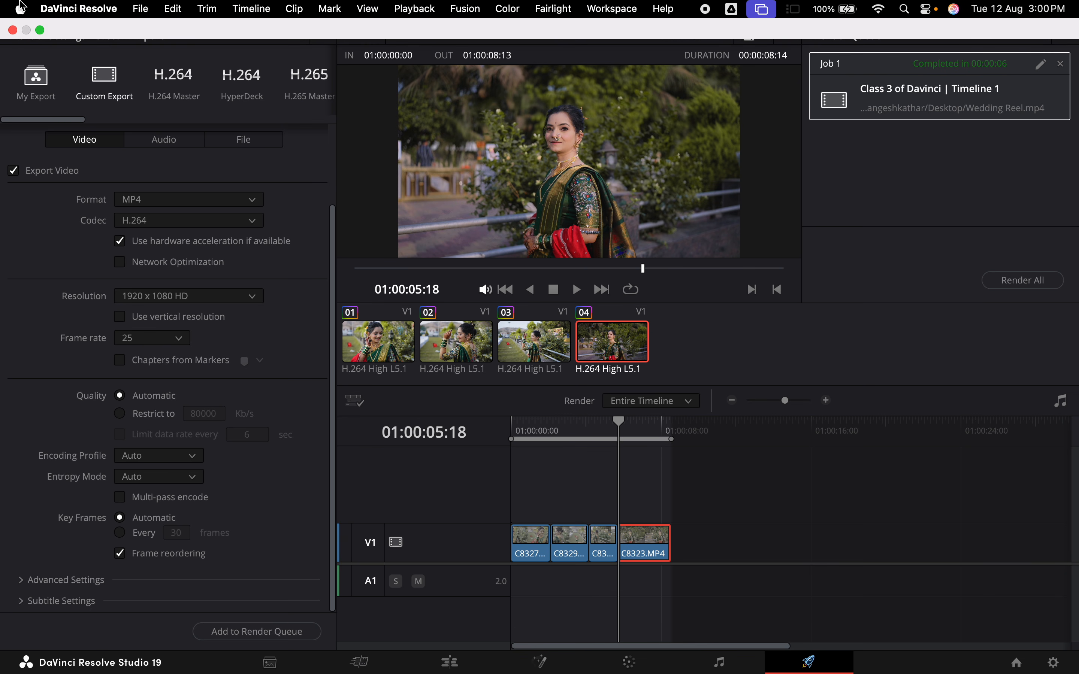
pyautogui.click(13, 31)
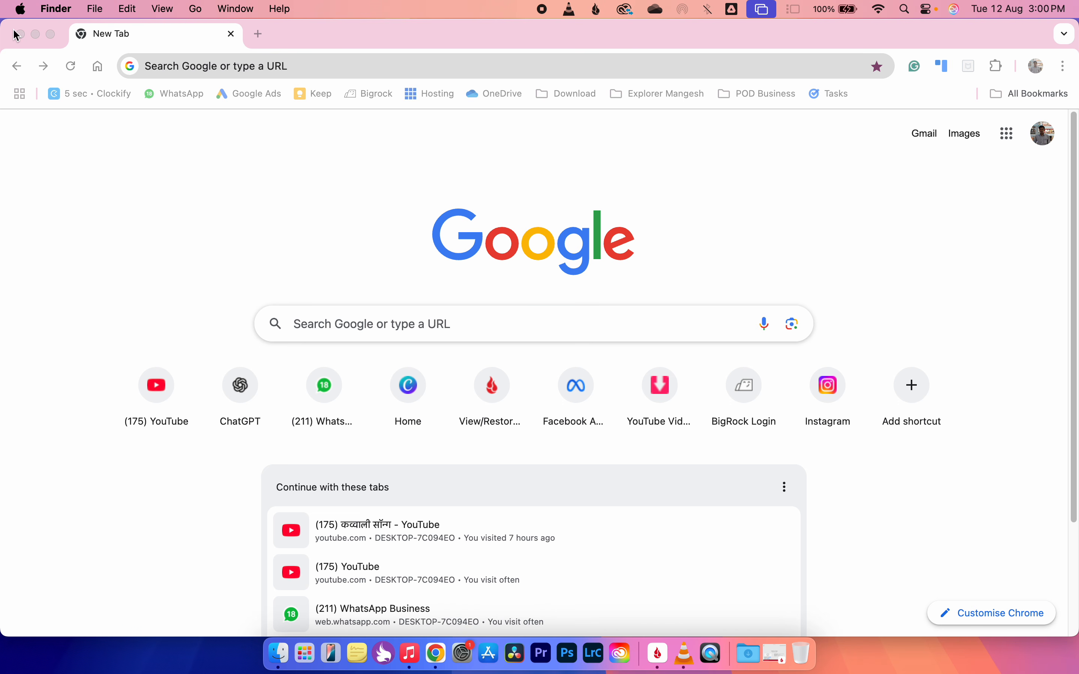
pyautogui.press('super+shift+5')
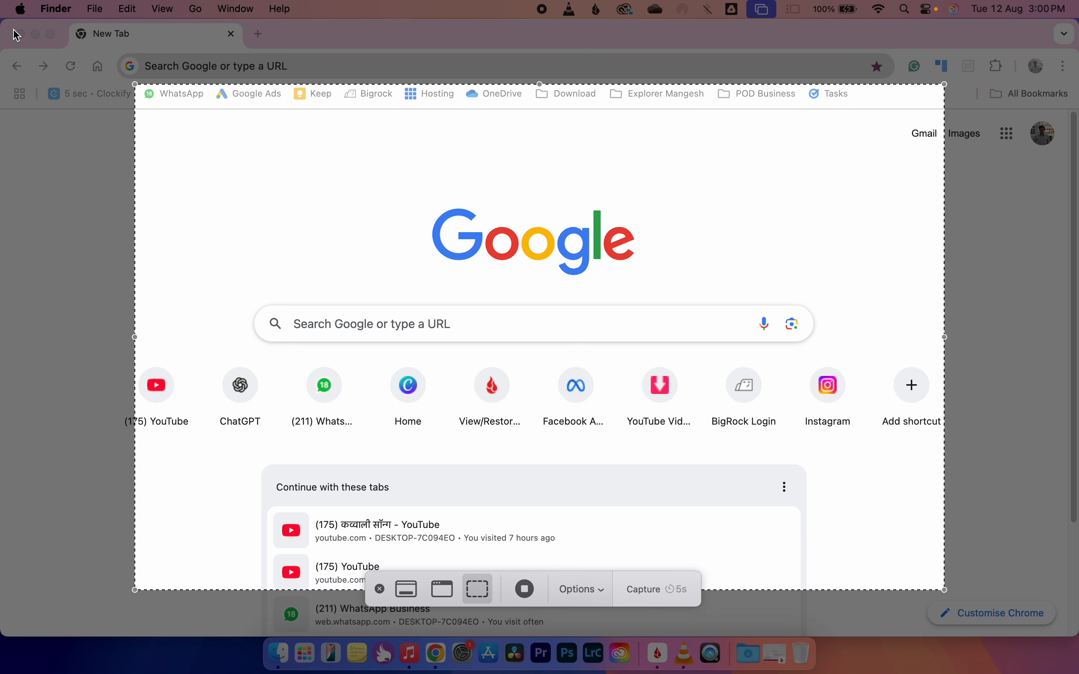